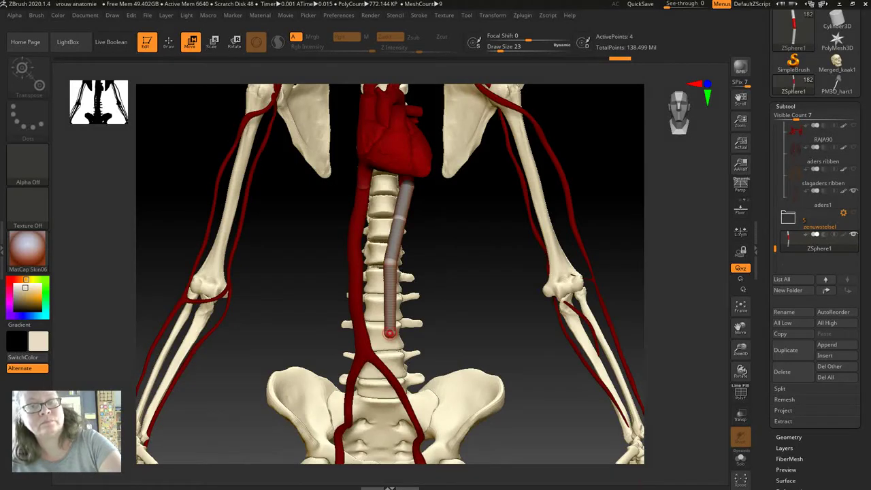
- Drag the spine chain's lower end down and trial a new end sphere, then undo it
{"action": "left_click_drag", "start_coordinate": [389, 332], "coordinate": [385, 344]}
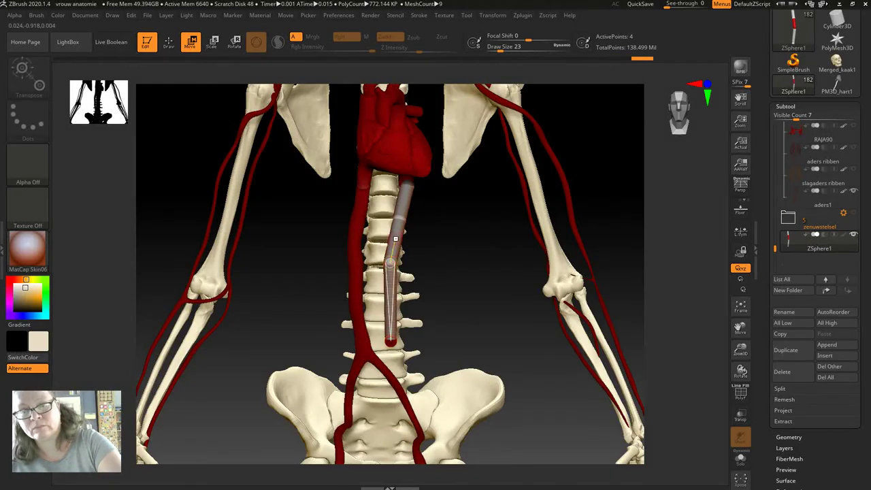
{"action": "key", "text": "q"}
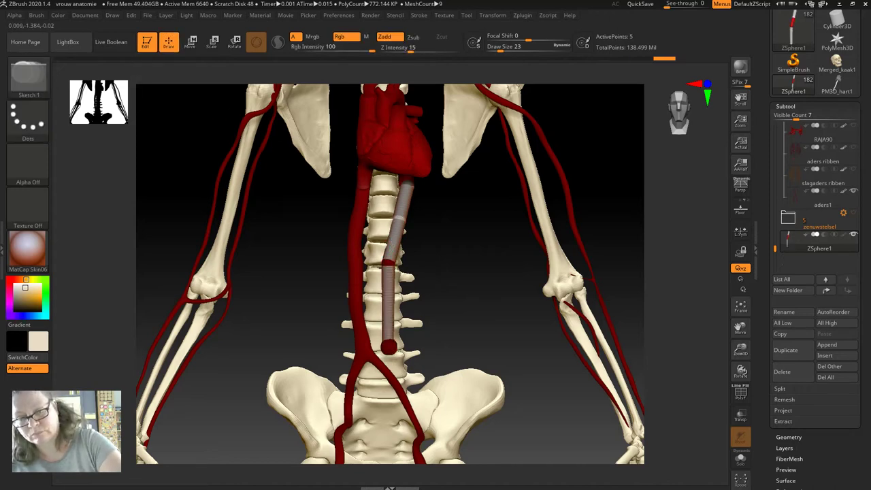
{"action": "left_click", "coordinate": [388, 346]}
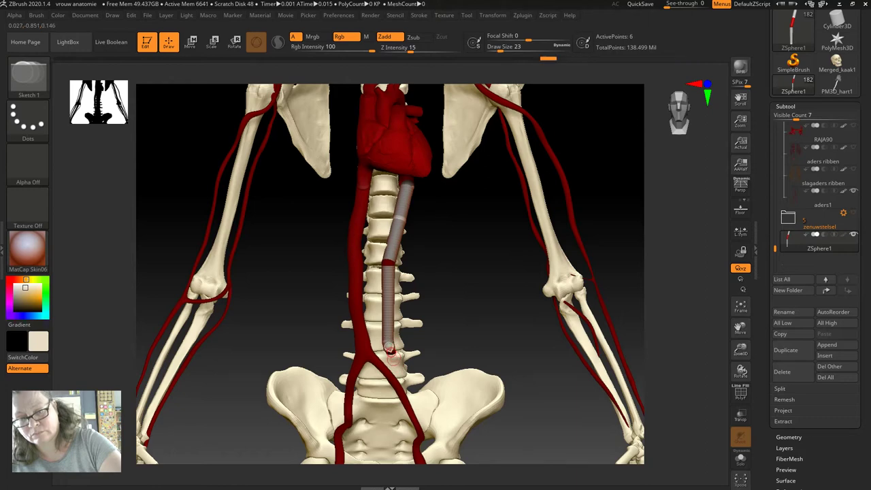
{"action": "left_click_drag", "start_coordinate": [599, 204], "coordinate": [435, 204]}
{"action": "key", "text": "ctrl+z"}
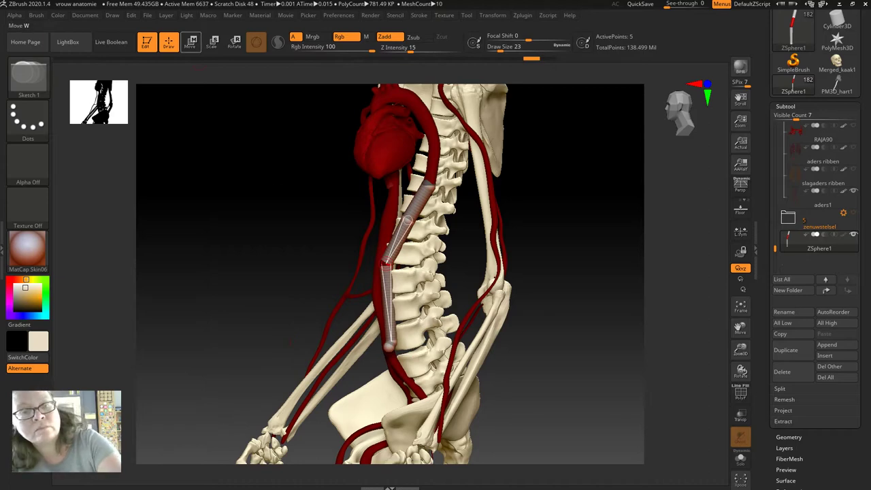
- Bend the chain's lower end along the aorta toward the right side of the pelvis
{"action": "key", "text": "w"}
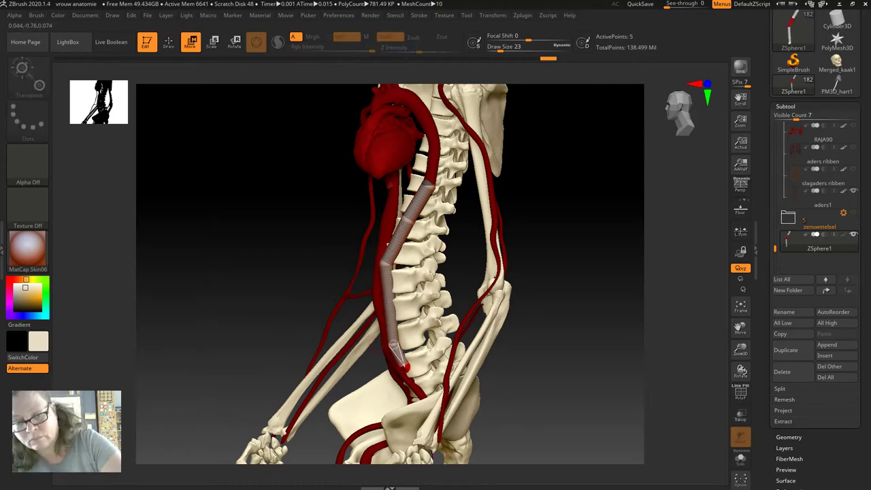
{"action": "left_click_drag", "start_coordinate": [400, 350], "coordinate": [380, 338]}
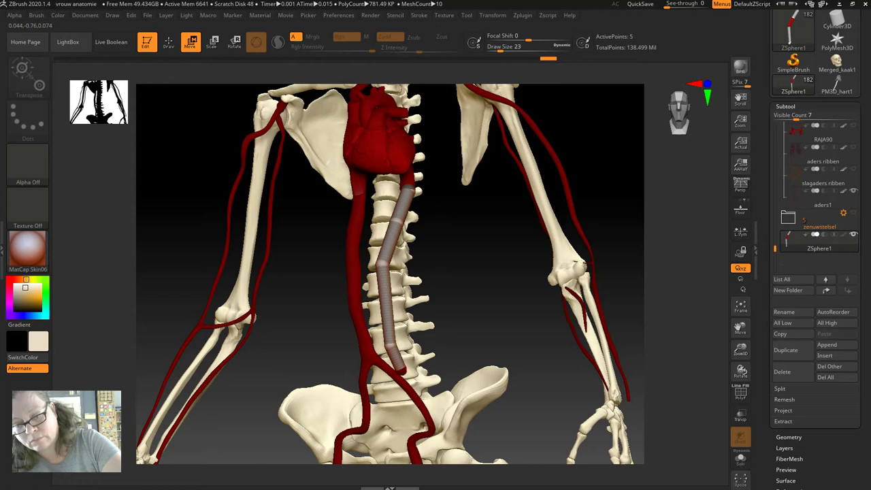
{"action": "mouse_move", "coordinate": [391, 349]}
{"action": "left_mouse_down"}
{"action": "mouse_move", "coordinate": [501, 462]}
{"action": "mouse_move", "coordinate": [476, 435]}
{"action": "left_mouse_up"}
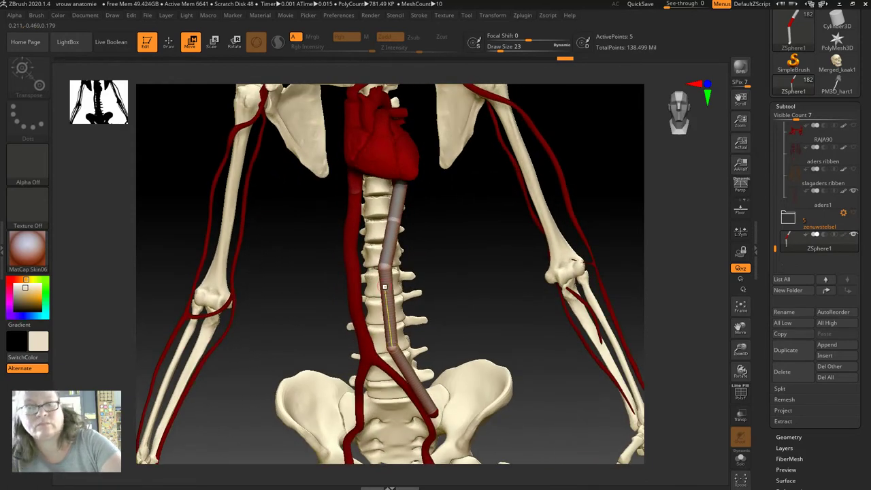
{"action": "left_click_drag", "start_coordinate": [383, 343], "coordinate": [381, 274]}
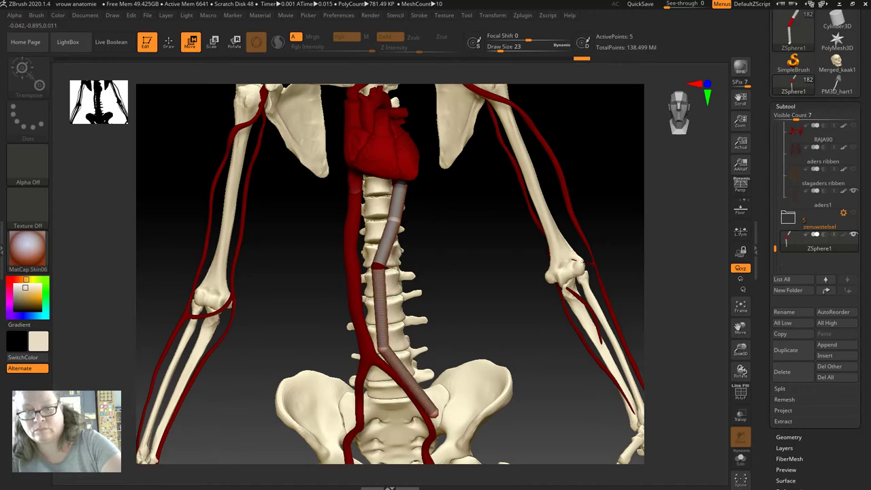
{"action": "key", "text": "q"}
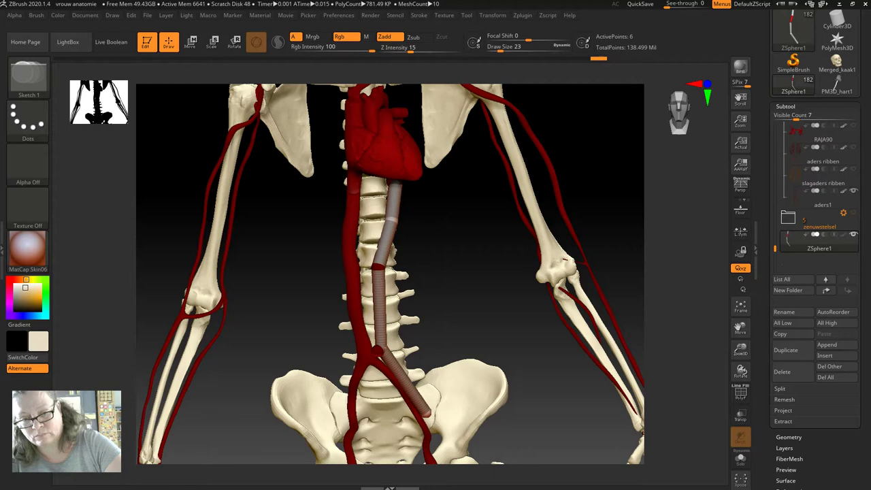
- Pull a second branch from the bottom joint and swing the right branch onto its iliac artery
{"action": "left_click_drag", "start_coordinate": [184, 245], "coordinate": [184, 204]}
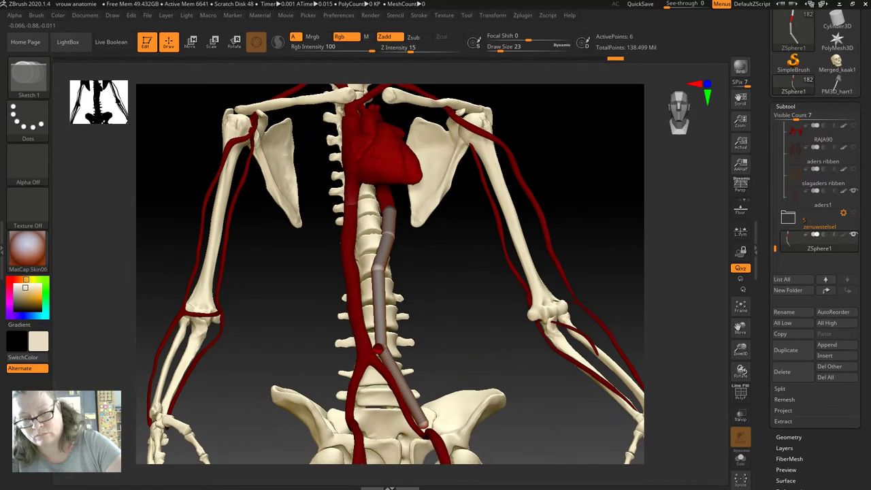
{"action": "key", "text": "w"}
{"action": "mouse_move", "coordinate": [377, 361]}
{"action": "left_mouse_down"}
{"action": "mouse_move", "coordinate": [360, 412]}
{"action": "mouse_move", "coordinate": [342, 359]}
{"action": "left_mouse_up"}
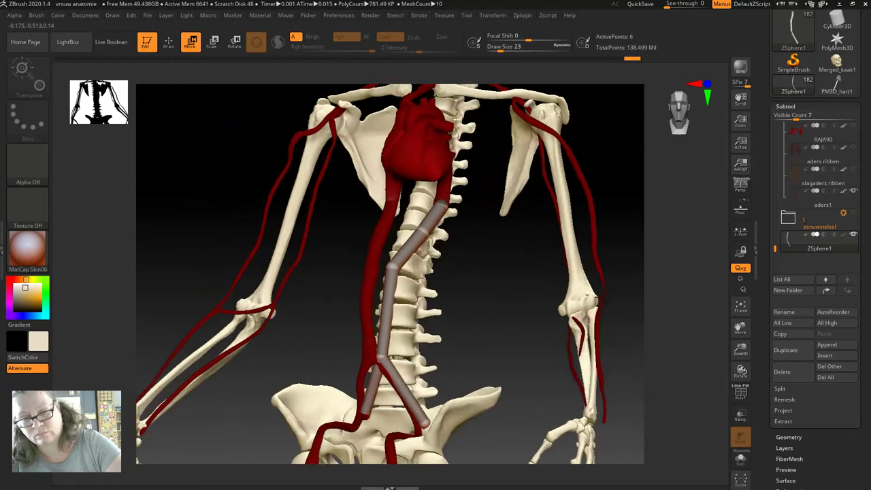
{"action": "left_click_drag", "start_coordinate": [377, 410], "coordinate": [403, 407]}
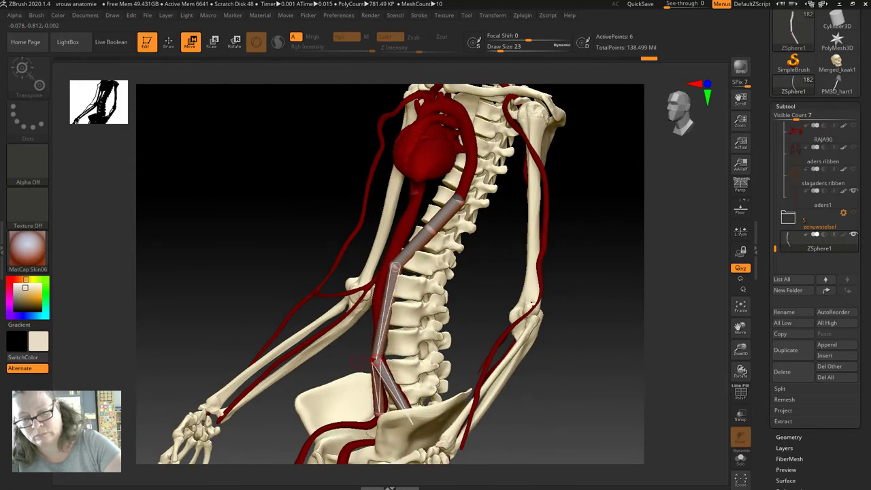
{"action": "left_click_drag", "start_coordinate": [266, 258], "coordinate": [293, 289]}
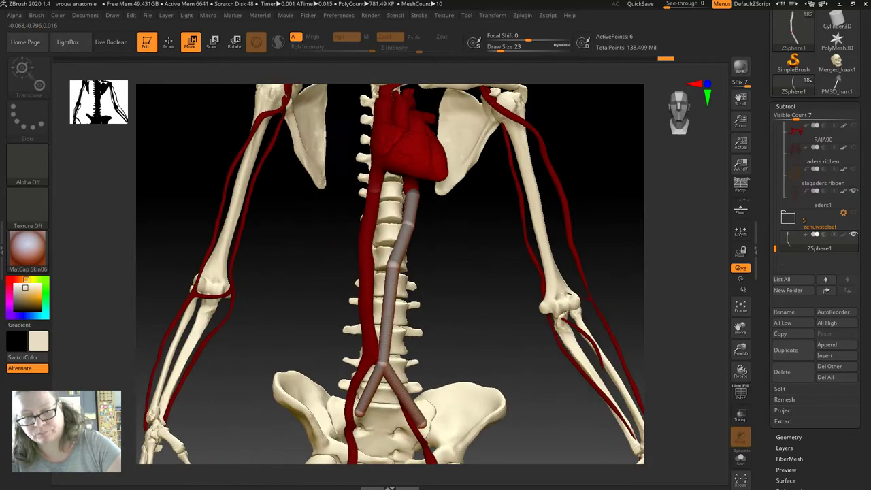
{"action": "left_click_drag", "start_coordinate": [740, 349], "coordinate": [742, 368]}
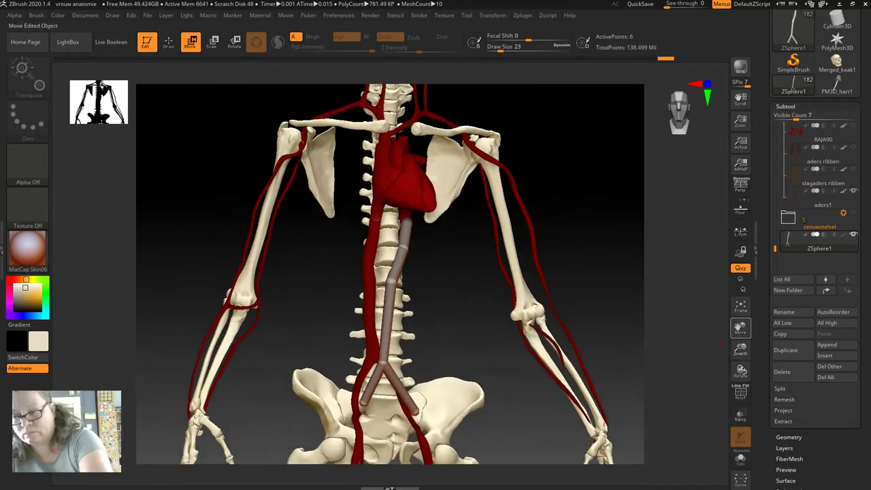
{"action": "left_click_drag", "start_coordinate": [741, 328], "coordinate": [740, 320]}
{"action": "left_click_drag", "start_coordinate": [353, 272], "coordinate": [413, 267]}
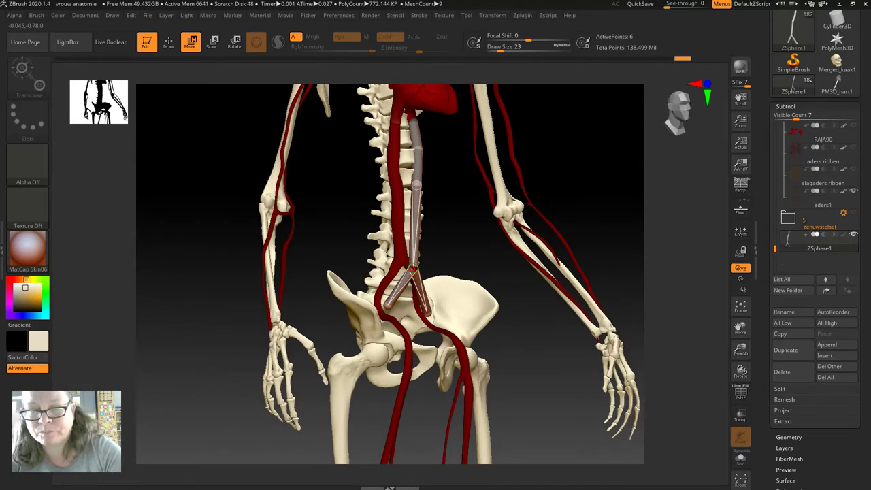
{"action": "key", "text": "q"}
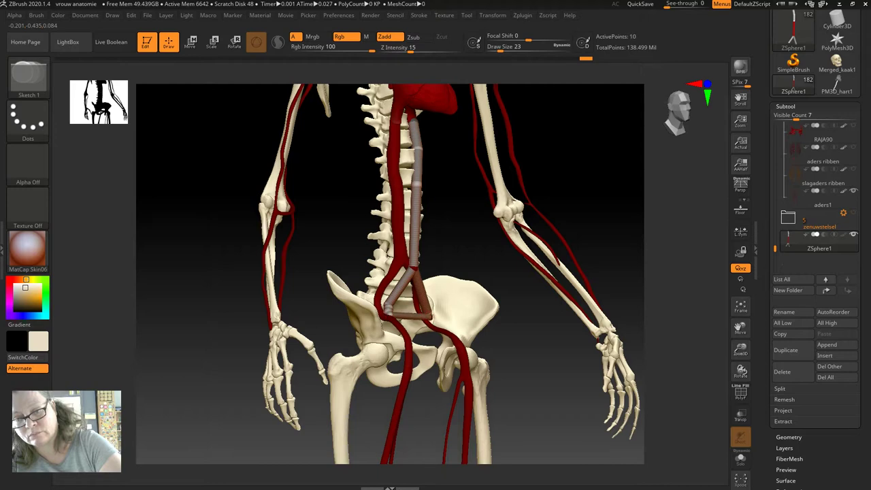
- Undo the last sphere and delete the two surplus spheres at the pelvic branch ends
{"action": "key", "text": "ctrl+z"}
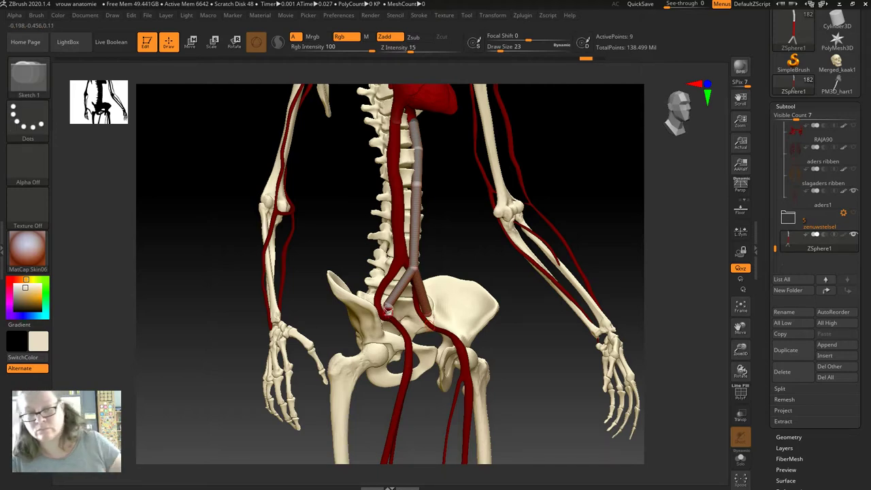
{"action": "left_click_drag", "start_coordinate": [252, 276], "coordinate": [281, 280]}
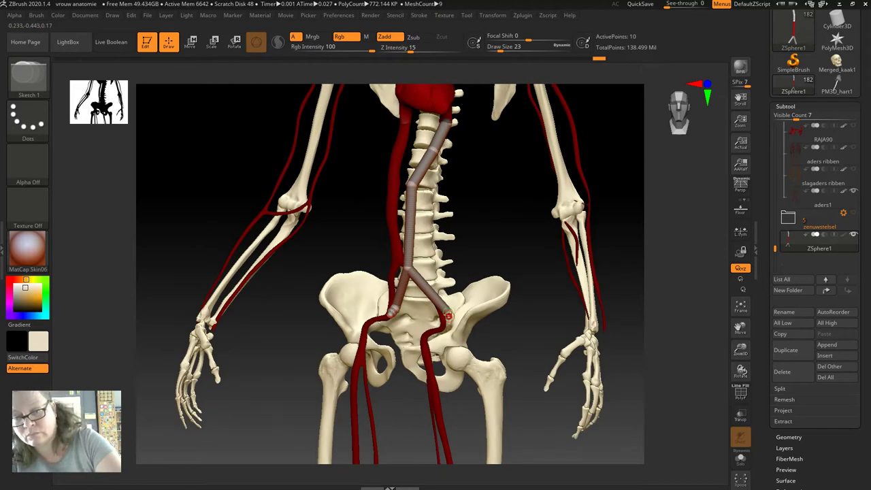
{"action": "left_click", "coordinate": [447, 312], "text": "alt"}
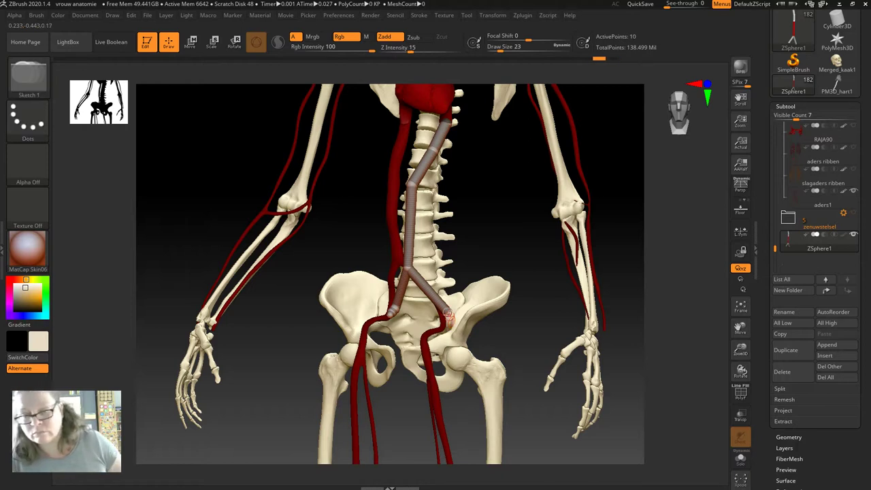
{"action": "left_click", "coordinate": [448, 314], "text": "alt"}
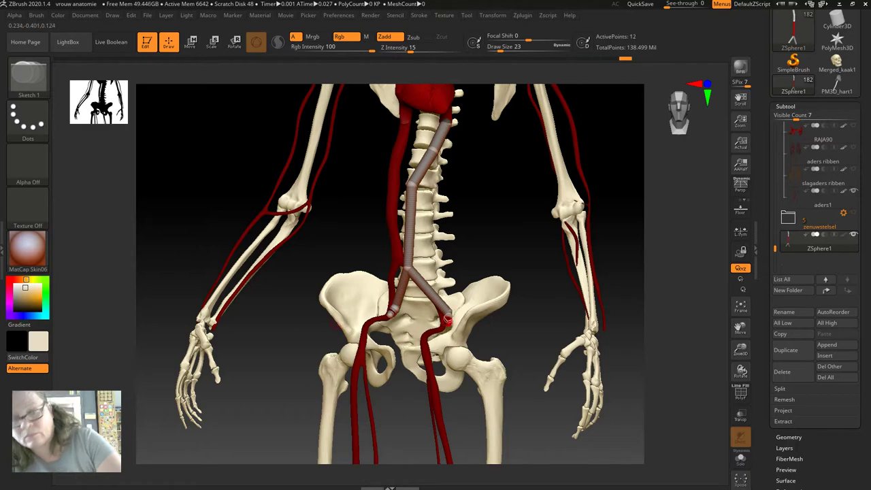
- Check the mesh preview, then pull the left branch down along the thigh artery
{"action": "right_click_drag", "start_coordinate": [448, 318], "coordinate": [447, 317]}
{"action": "key", "text": "a"}
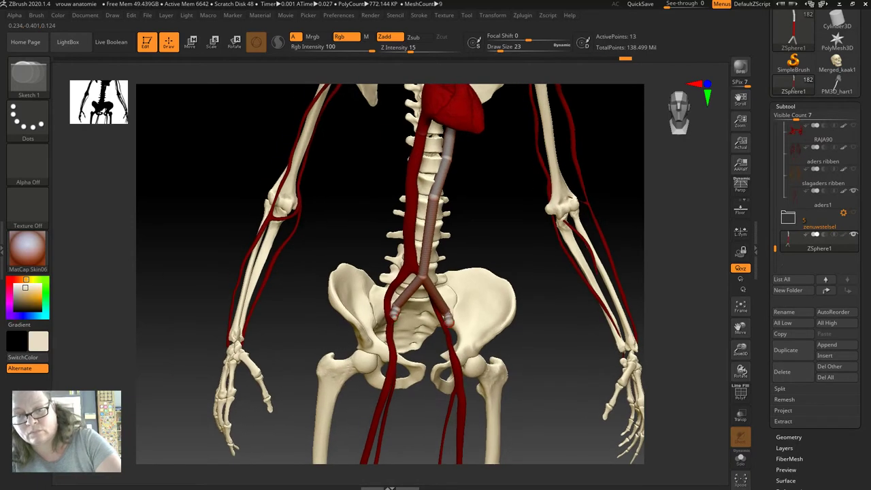
{"action": "key", "text": "a"}
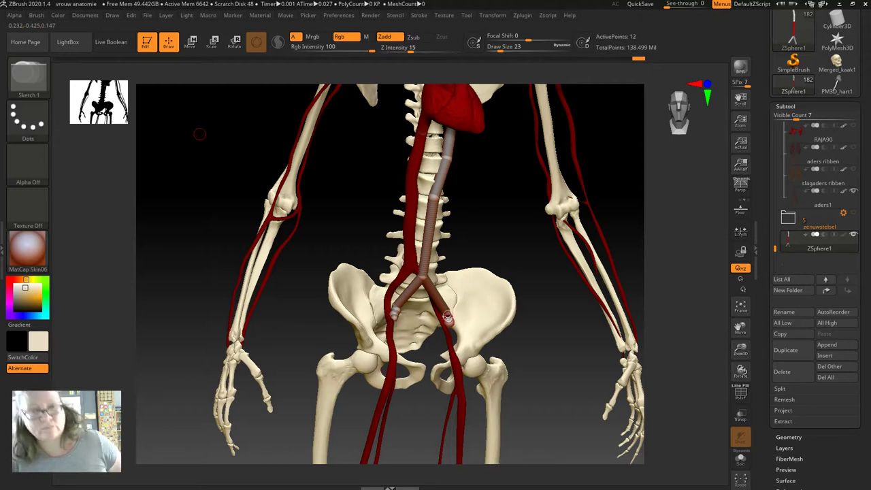
{"action": "key", "text": "w"}
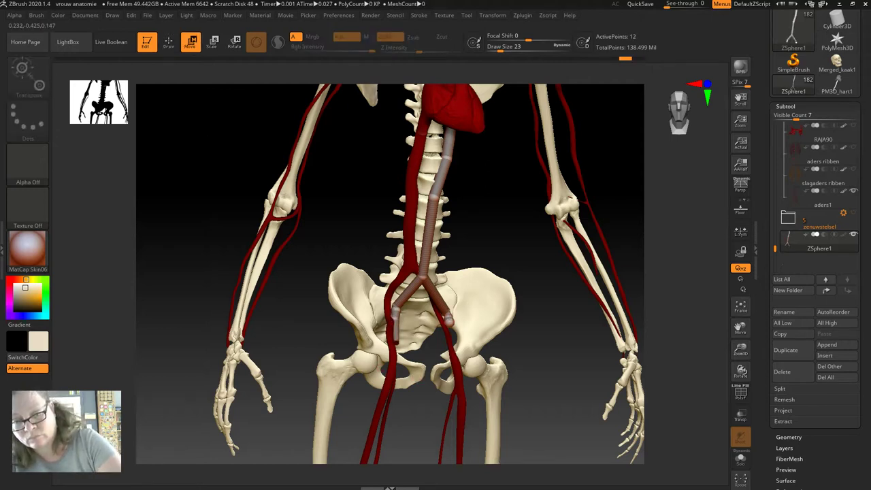
{"action": "left_click_drag", "start_coordinate": [407, 390], "coordinate": [401, 452]}
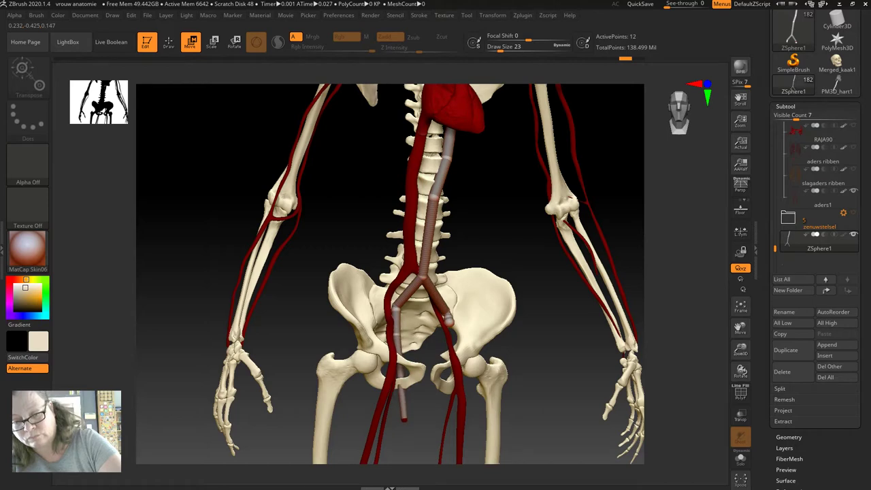
- Extend the left leg branch further down, laying its end along the thigh artery
{"action": "key", "text": "a"}
{"action": "left_click_drag", "start_coordinate": [436, 408], "coordinate": [396, 332]}
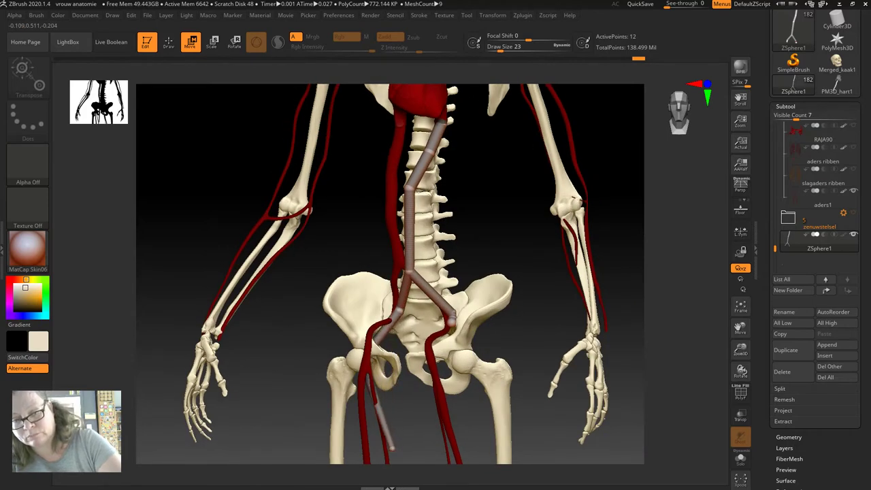
{"action": "left_click_drag", "start_coordinate": [394, 340], "coordinate": [395, 317]}
{"action": "mouse_move", "coordinate": [389, 442]}
{"action": "left_mouse_down"}
{"action": "mouse_move", "coordinate": [422, 457]}
{"action": "mouse_move", "coordinate": [367, 303]}
{"action": "mouse_move", "coordinate": [316, 362]}
{"action": "left_mouse_up"}
{"action": "left_click_drag", "start_coordinate": [326, 317], "coordinate": [335, 327]}
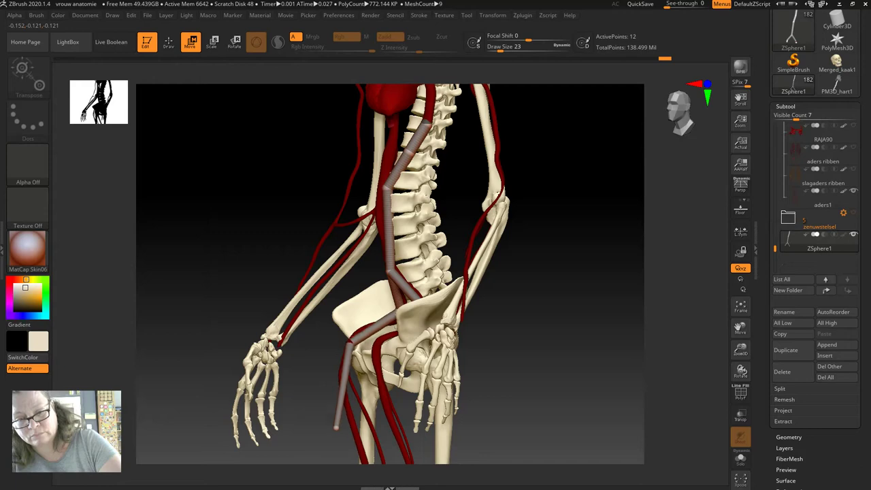
{"action": "mouse_move", "coordinate": [381, 324]}
{"action": "left_mouse_down"}
{"action": "mouse_move", "coordinate": [408, 326]}
{"action": "mouse_move", "coordinate": [361, 334]}
{"action": "mouse_move", "coordinate": [387, 310]}
{"action": "left_mouse_up"}
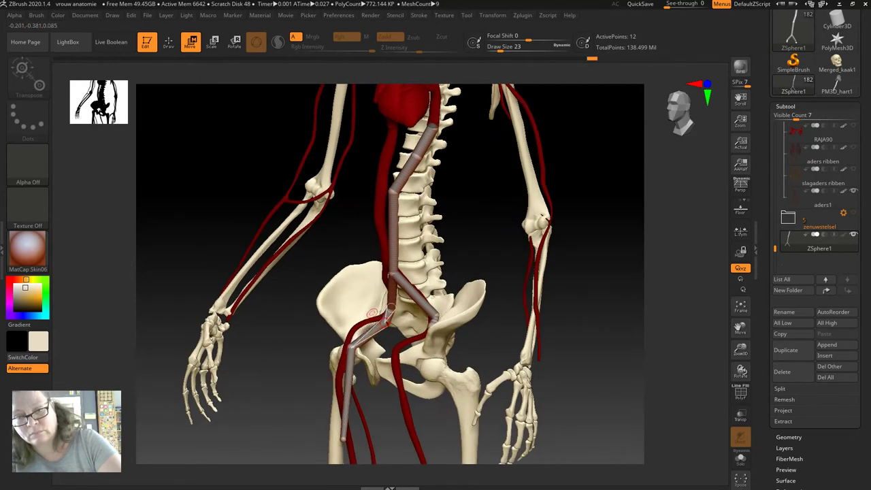
{"action": "left_click_drag", "start_coordinate": [337, 290], "coordinate": [381, 292]}
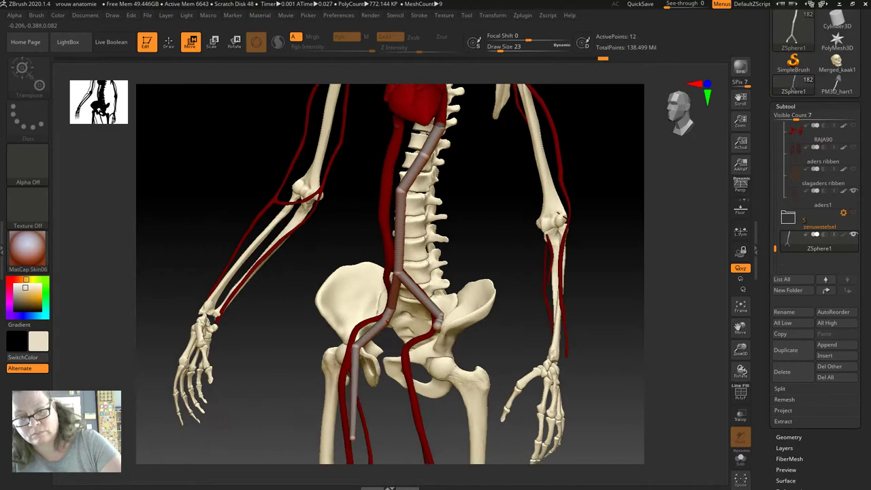
{"action": "mouse_move", "coordinate": [385, 408]}
{"action": "left_mouse_down"}
{"action": "mouse_move", "coordinate": [392, 435]}
{"action": "mouse_move", "coordinate": [395, 428]}
{"action": "left_mouse_up"}
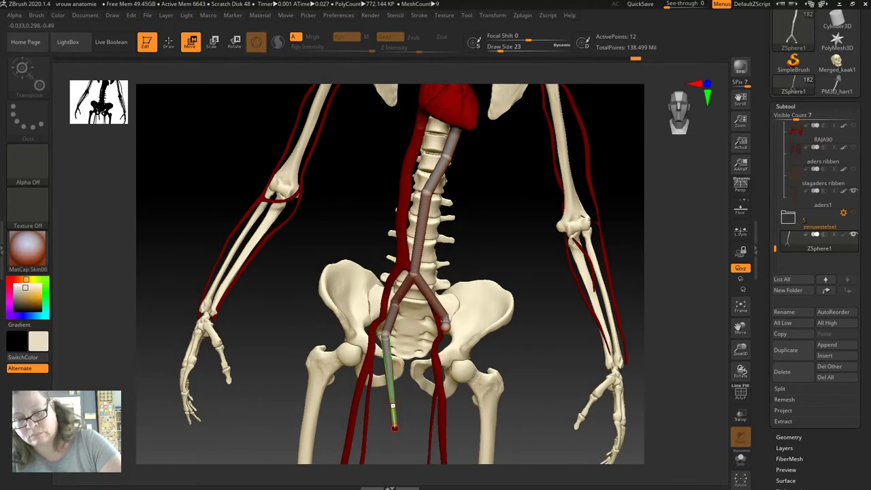
{"action": "left_click_drag", "start_coordinate": [394, 427], "coordinate": [363, 435]}
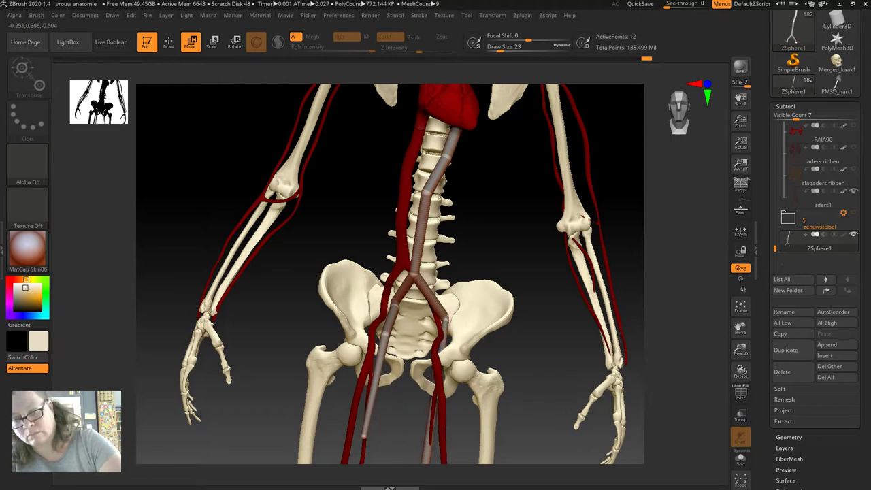
- Reposition the right branch end over its artery and bring up the screen recorder controls
{"action": "mouse_move", "coordinate": [436, 367]}
{"action": "left_mouse_down"}
{"action": "mouse_move", "coordinate": [539, 351]}
{"action": "mouse_move", "coordinate": [598, 354]}
{"action": "mouse_move", "coordinate": [436, 354]}
{"action": "left_mouse_up"}
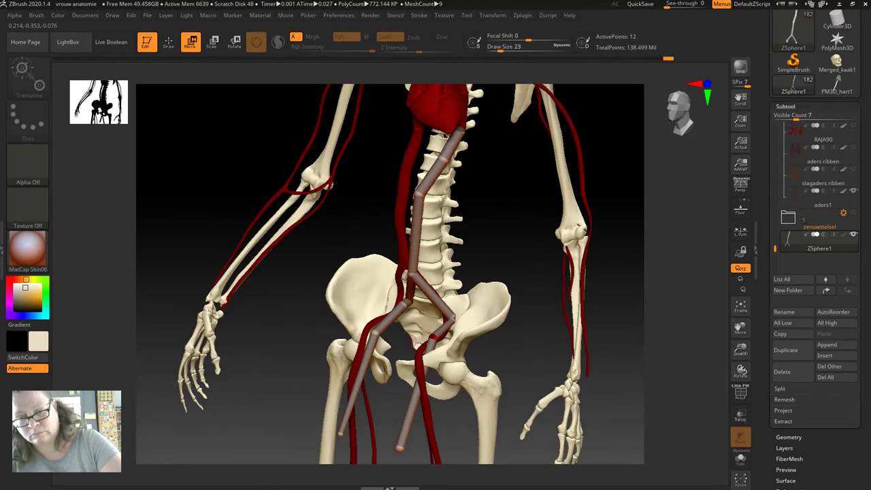
{"action": "left_click_drag", "start_coordinate": [400, 448], "coordinate": [422, 455]}
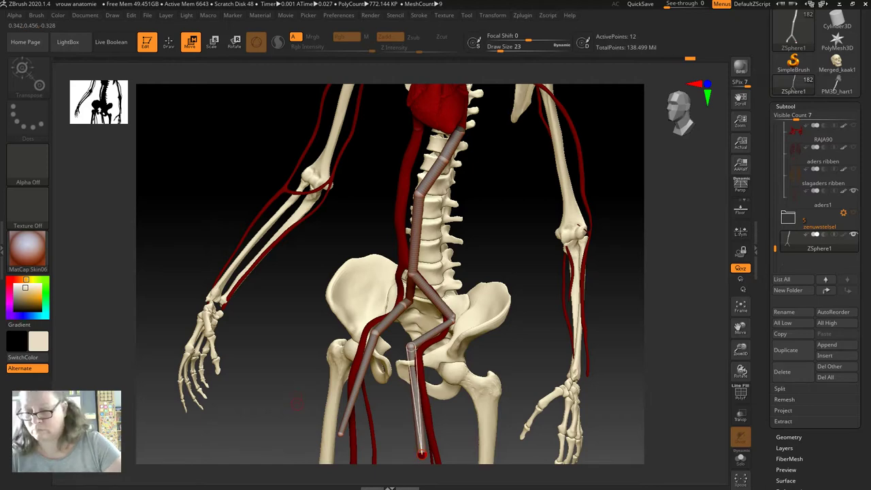
{"action": "key", "text": "super"}
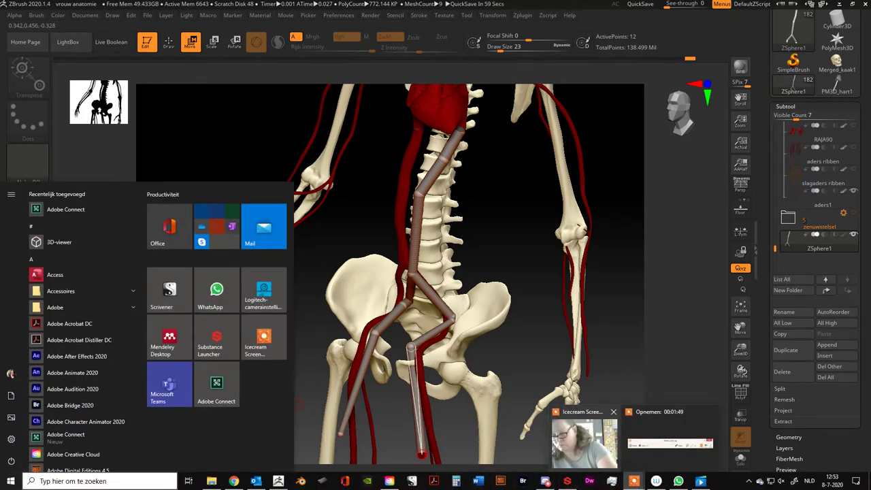
{"action": "left_click", "coordinate": [634, 481]}
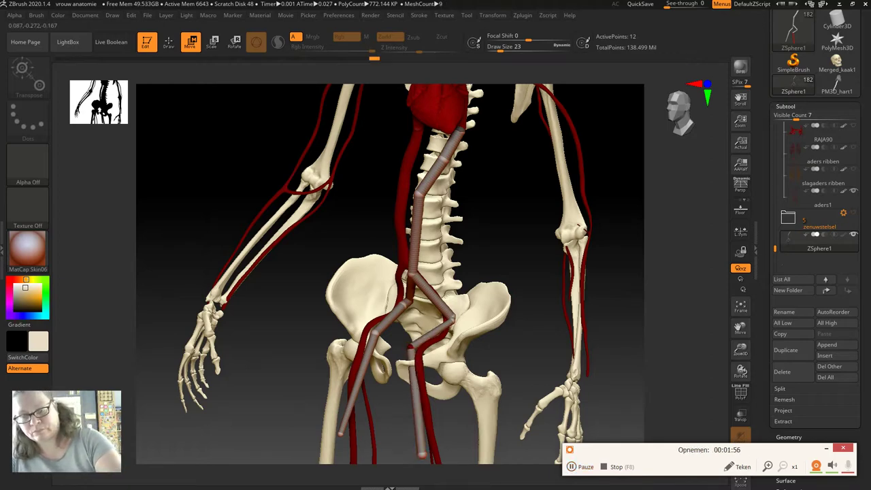
{"action": "left_click_drag", "start_coordinate": [389, 412], "coordinate": [410, 348]}
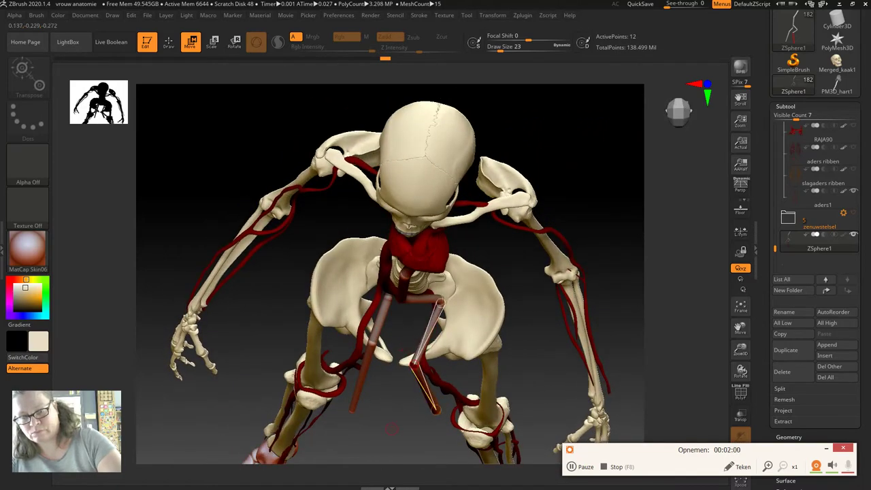
- Stretch both leg branches down the thighs to the knees in front view
{"action": "left_click_drag", "start_coordinate": [409, 348], "coordinate": [412, 299]}
{"action": "mouse_move", "coordinate": [397, 447]}
{"action": "left_mouse_down", "text": "alt"}
{"action": "mouse_move", "coordinate": [336, 303]}
{"action": "mouse_move", "coordinate": [219, 379]}
{"action": "left_mouse_up", "text": "alt"}
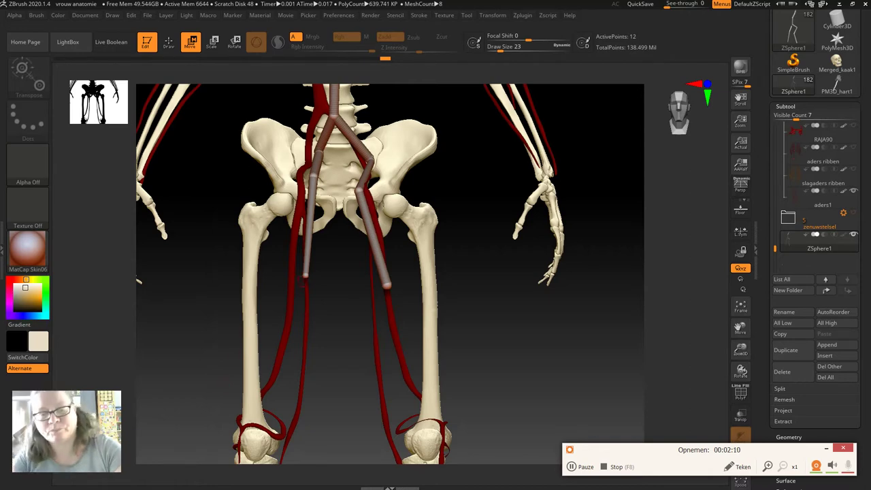
{"action": "left_click_drag", "start_coordinate": [302, 310], "coordinate": [277, 412]}
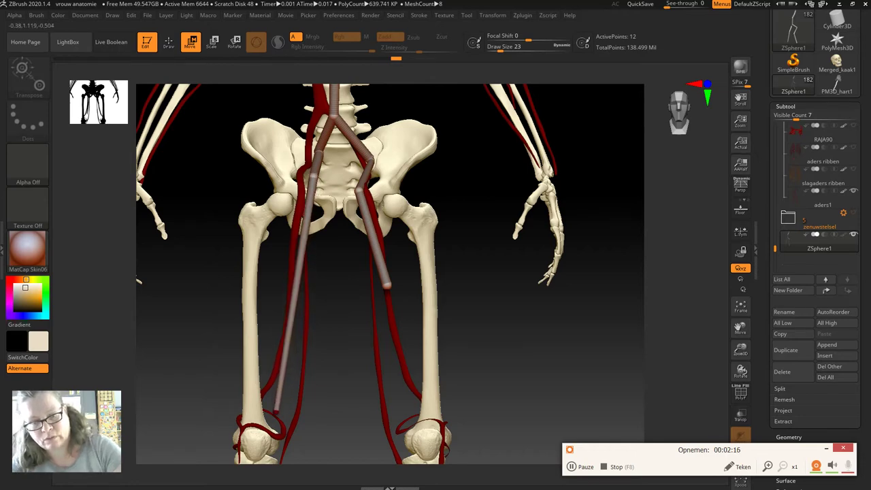
{"action": "left_click_drag", "start_coordinate": [386, 286], "coordinate": [413, 425]}
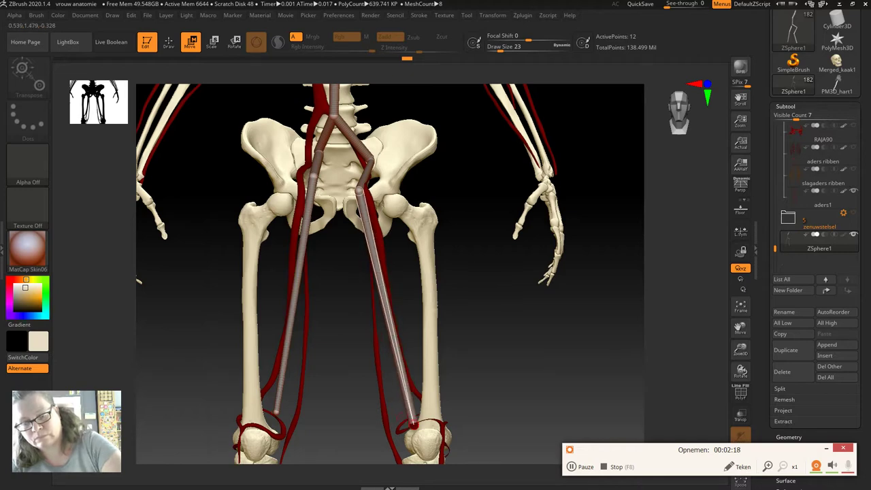
- From the side, tuck both branches' lower ends behind the femurs
{"action": "left_click_drag", "start_coordinate": [476, 422], "coordinate": [354, 415]}
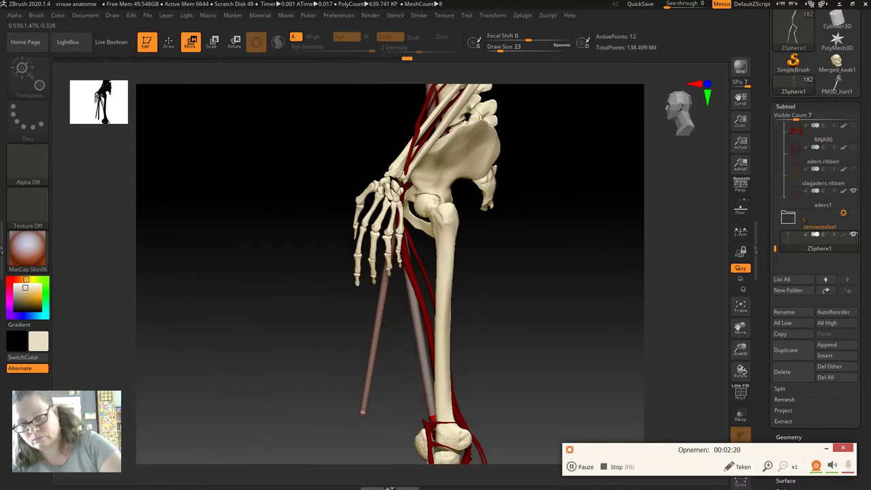
{"action": "left_click_drag", "start_coordinate": [433, 414], "coordinate": [463, 408]}
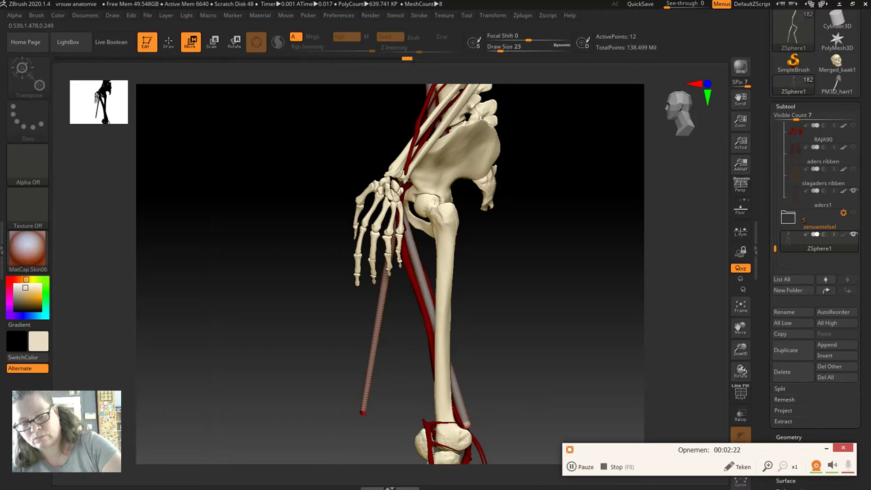
{"action": "left_click_drag", "start_coordinate": [362, 411], "coordinate": [466, 425]}
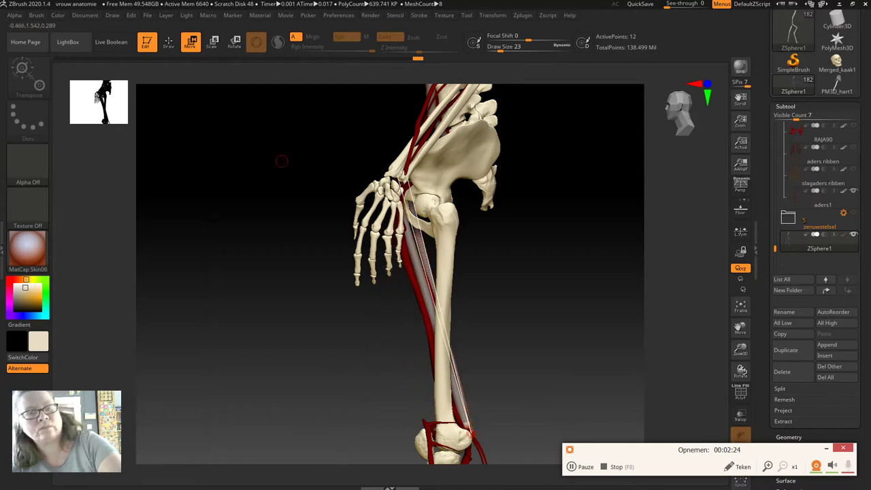
{"action": "left_click_drag", "start_coordinate": [276, 159], "coordinate": [276, 390]}
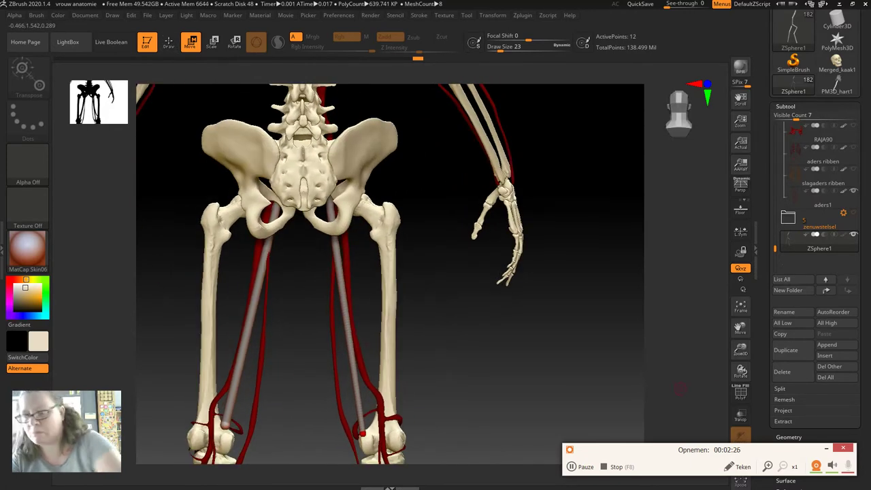
- Fine-tune both branch ends at the knees over the arteries
{"action": "left_click_drag", "start_coordinate": [740, 328], "coordinate": [790, 299]}
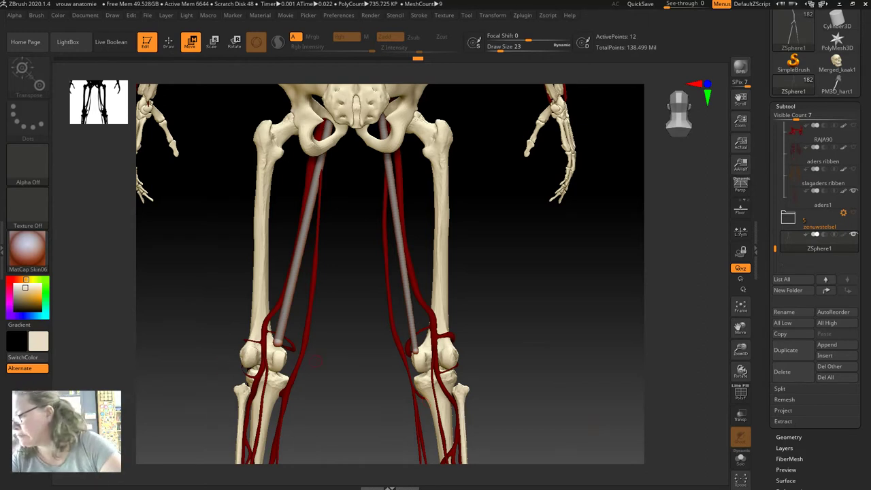
{"action": "left_click_drag", "start_coordinate": [417, 354], "coordinate": [428, 351]}
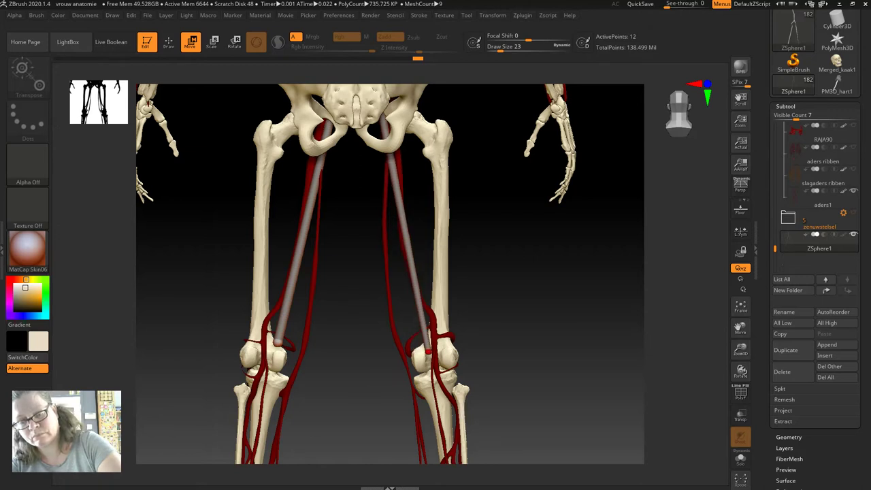
{"action": "left_click_drag", "start_coordinate": [277, 340], "coordinate": [270, 348]}
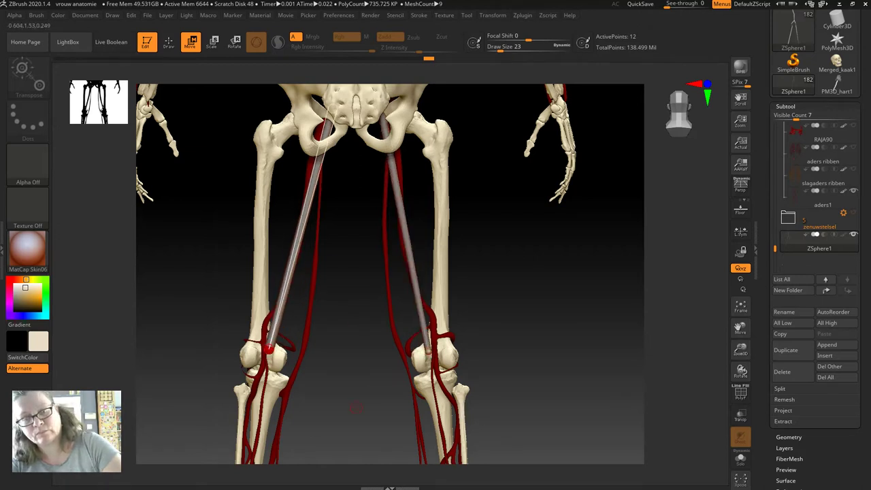
{"action": "left_click_drag", "start_coordinate": [740, 349], "coordinate": [741, 340]}
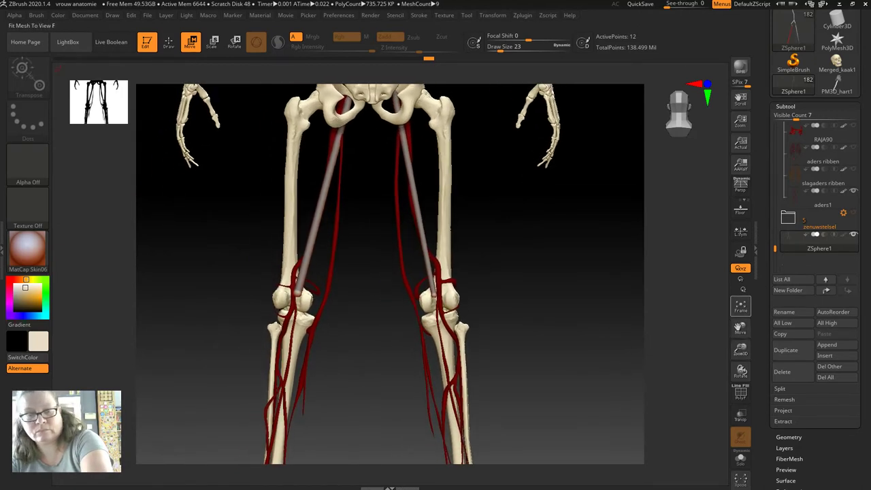
- Add a new ZSphere segment from the left knee and pull it down the left shin
{"action": "key", "text": "q"}
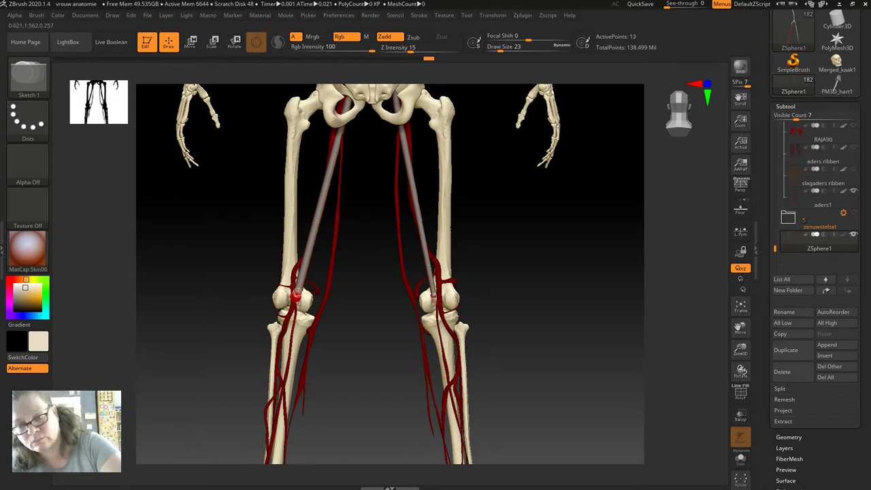
{"action": "left_click_drag", "start_coordinate": [295, 294], "coordinate": [417, 298]}
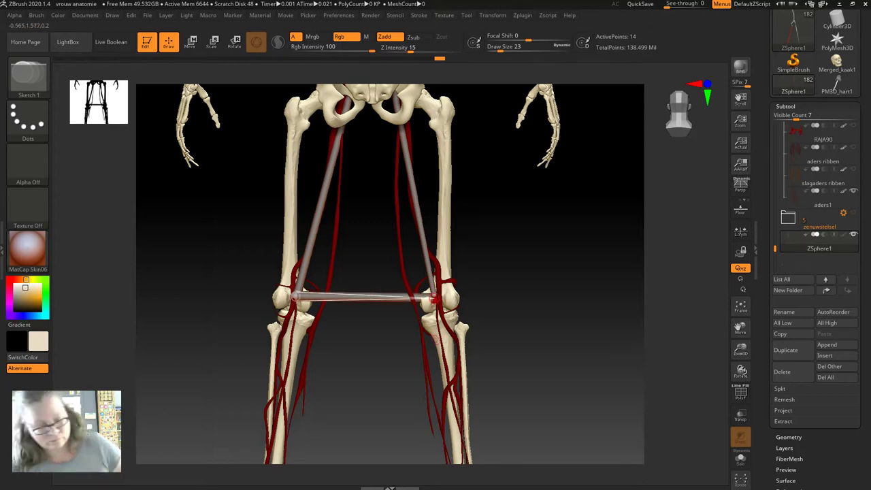
{"action": "key", "text": "ctrl+z"}
{"action": "left_click_drag", "start_coordinate": [296, 294], "coordinate": [298, 294]}
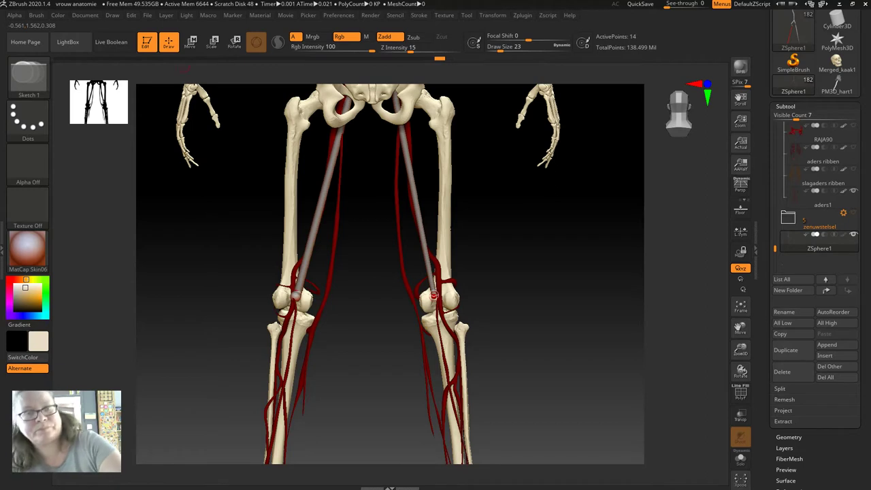
{"action": "key", "text": "w"}
{"action": "left_click_drag", "start_coordinate": [297, 297], "coordinate": [292, 338]}
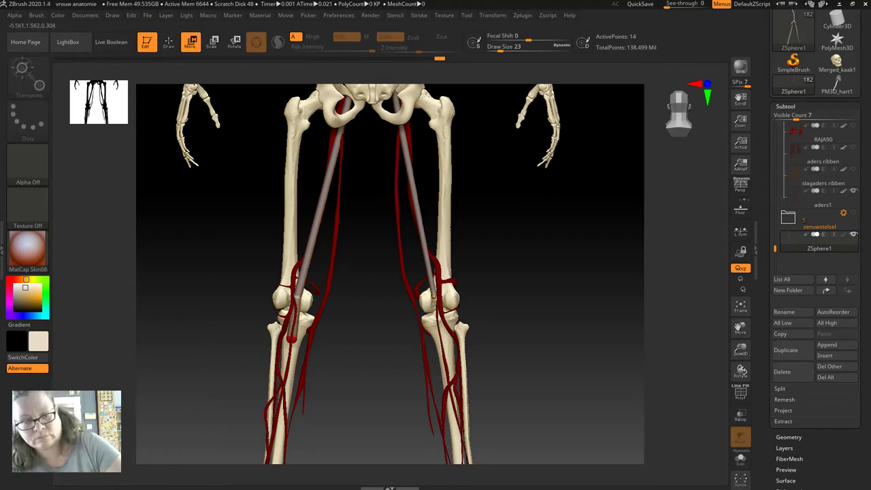
- Resize the new sphere and lengthen the right branch down past the knee
{"action": "key", "text": "e"}
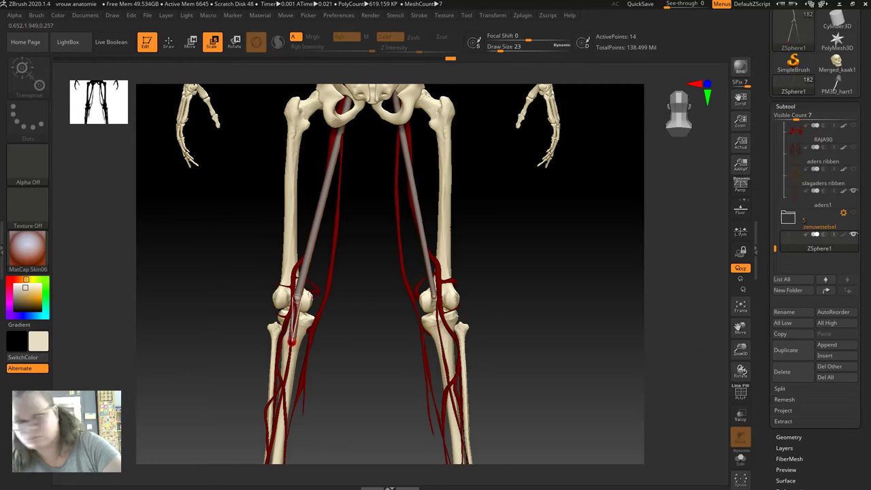
{"action": "mouse_move", "coordinate": [234, 359]}
{"action": "left_mouse_down"}
{"action": "mouse_move", "coordinate": [225, 359]}
{"action": "mouse_move", "coordinate": [245, 359]}
{"action": "left_mouse_up"}
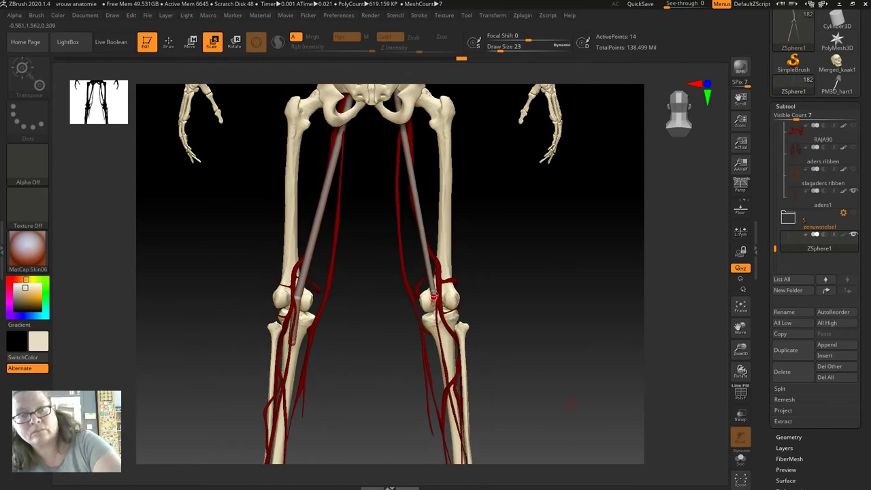
{"action": "key", "text": "w"}
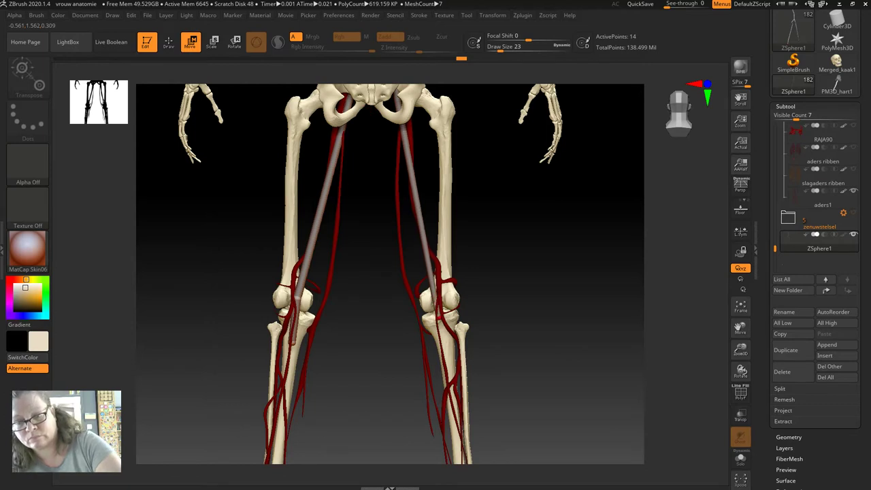
{"action": "left_click_drag", "start_coordinate": [438, 325], "coordinate": [443, 337]}
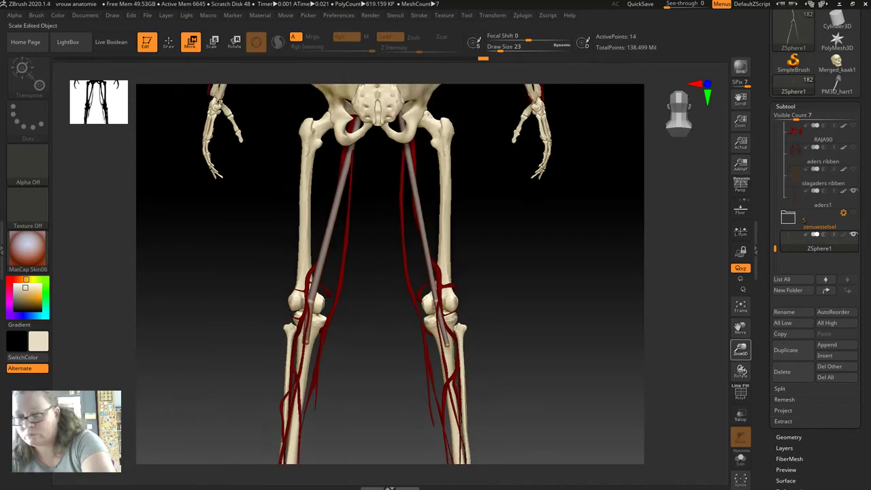
{"action": "left_click_drag", "start_coordinate": [740, 350], "coordinate": [580, 90]}
{"action": "left_click_drag", "start_coordinate": [739, 401], "coordinate": [738, 326]}
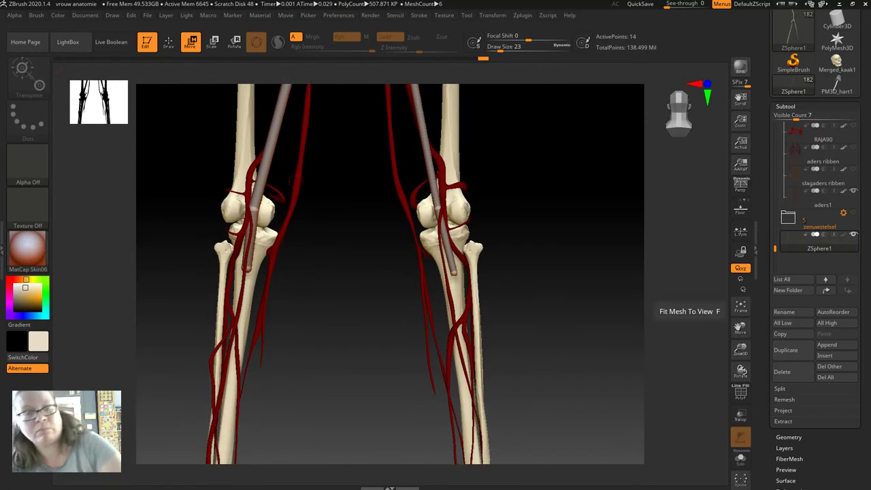
- Shrink the red ZSphere at the right knee
{"action": "key", "text": "q"}
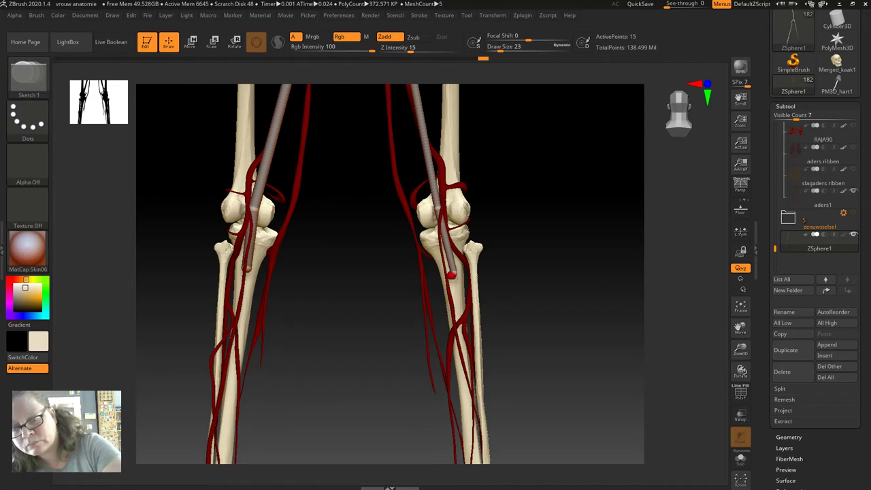
{"action": "left_click_drag", "start_coordinate": [450, 275], "coordinate": [454, 272]}
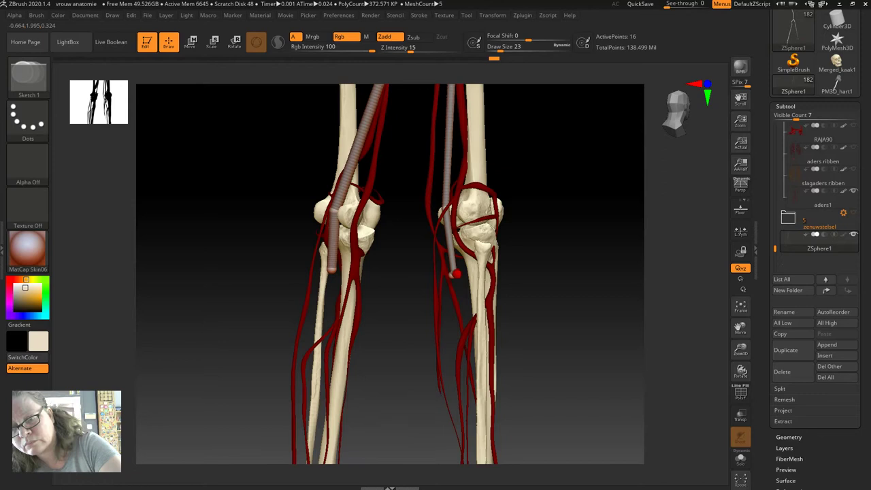
{"action": "left_click_drag", "start_coordinate": [455, 273], "coordinate": [462, 275]}
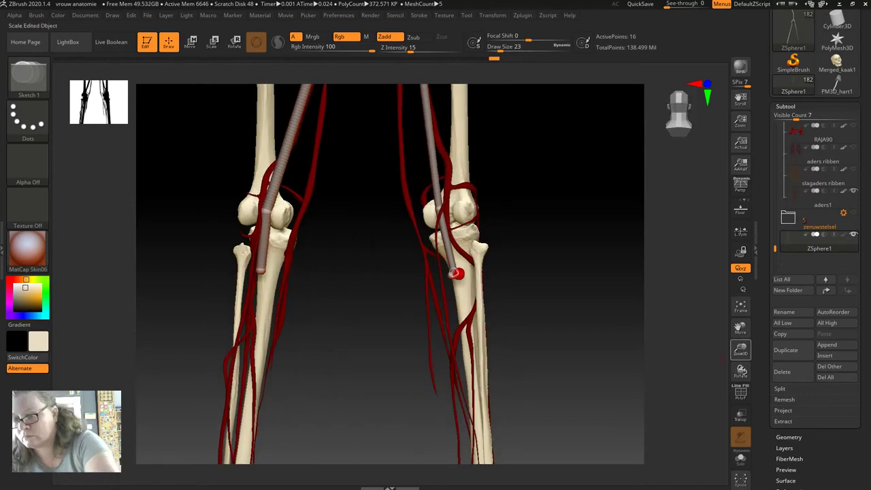
{"action": "left_click_drag", "start_coordinate": [740, 351], "coordinate": [721, 299]}
{"action": "key", "text": "e"}
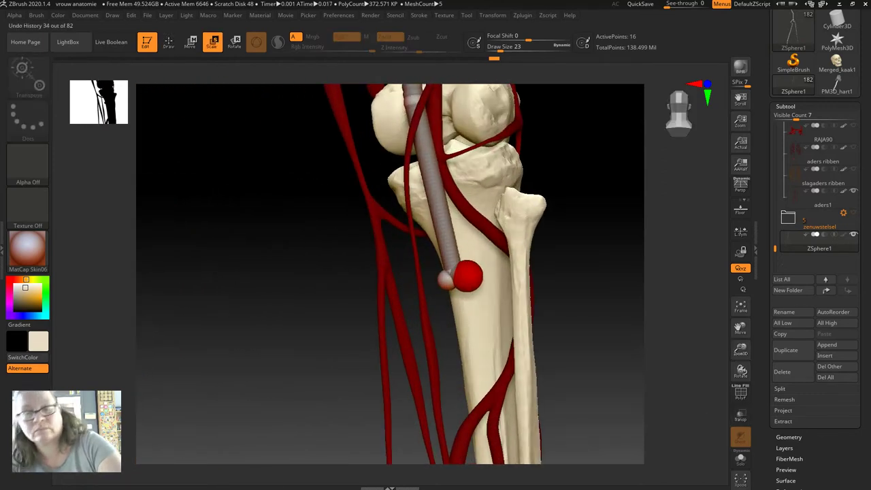
{"action": "left_click_drag", "start_coordinate": [470, 286], "coordinate": [466, 276]}
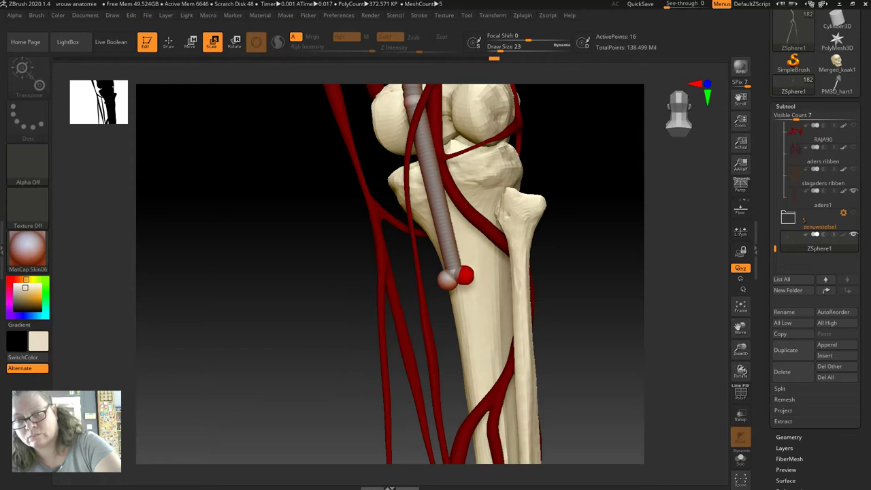
- With a smaller draw size, pull two chain segments from the knee down the shin
{"action": "key", "text": "w"}
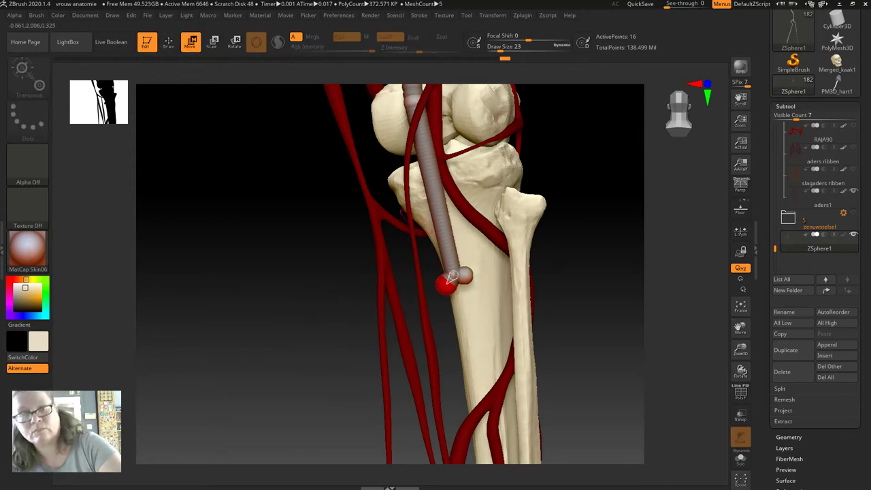
{"action": "key", "text": "bracketleft"}
{"action": "left_click_drag", "start_coordinate": [450, 278], "coordinate": [430, 406]}
{"action": "mouse_move", "coordinate": [463, 274]}
{"action": "left_mouse_down"}
{"action": "mouse_move", "coordinate": [519, 355]}
{"action": "mouse_move", "coordinate": [535, 411]}
{"action": "left_mouse_up"}
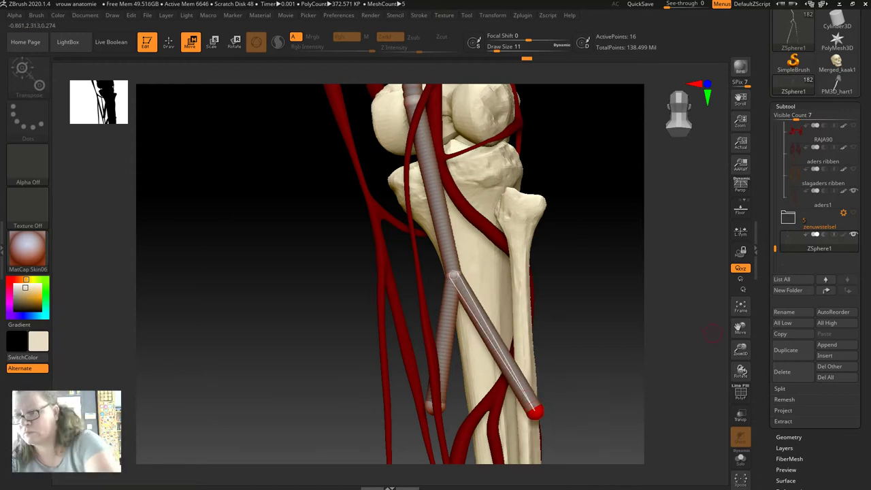
{"action": "left_click_drag", "start_coordinate": [741, 329], "coordinate": [686, 306]}
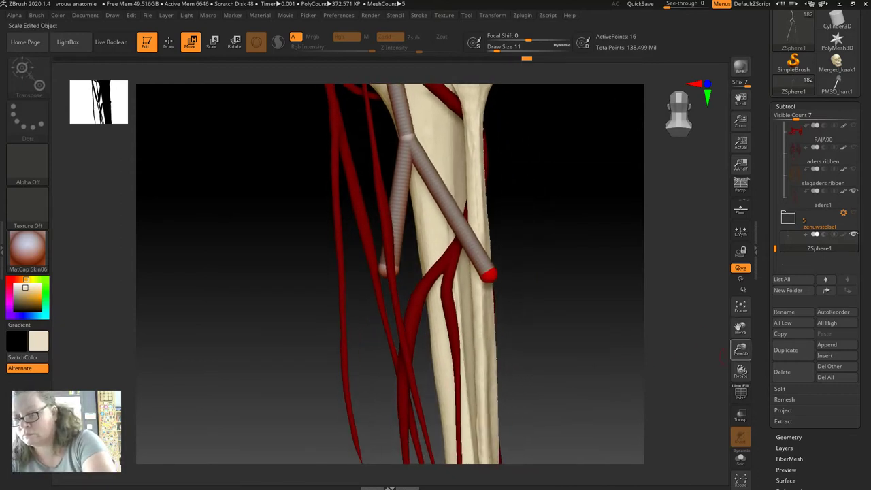
{"action": "left_click_drag", "start_coordinate": [741, 350], "coordinate": [740, 328]}
- Extend both shin branches further down the lower leg
{"action": "key", "text": "q"}
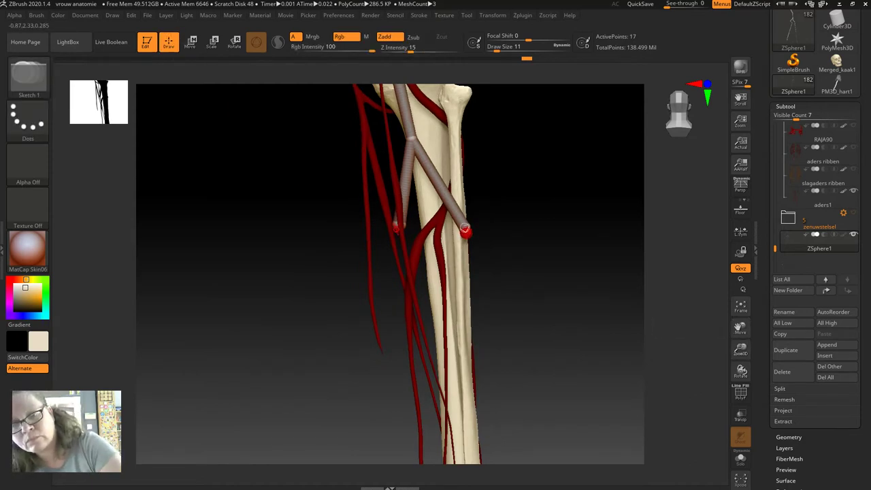
{"action": "key", "text": "w"}
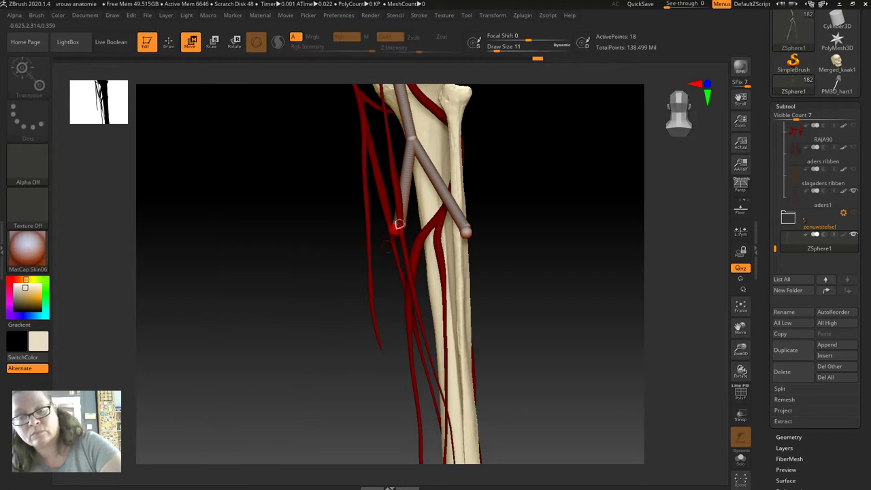
{"action": "mouse_move", "coordinate": [395, 236]}
{"action": "left_mouse_down"}
{"action": "mouse_move", "coordinate": [414, 361]}
{"action": "mouse_move", "coordinate": [411, 431]}
{"action": "left_mouse_up"}
{"action": "left_click_drag", "start_coordinate": [465, 232], "coordinate": [475, 430]}
{"action": "left_click", "coordinate": [741, 306]}
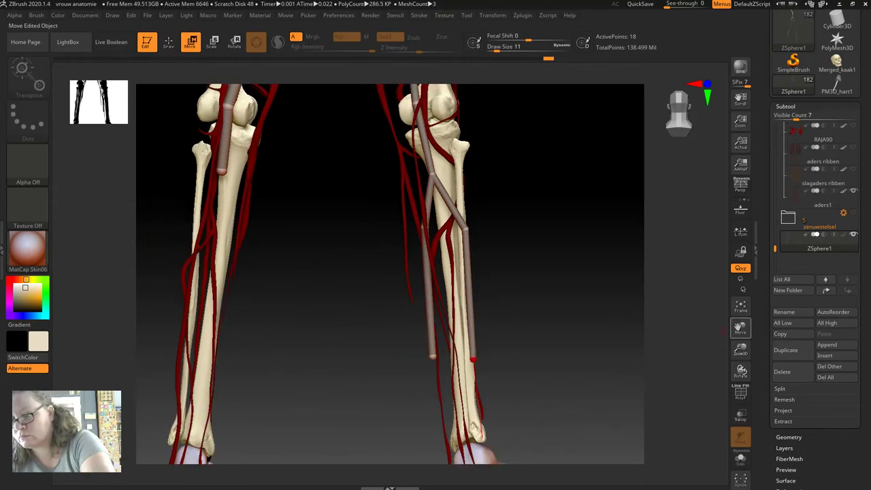
- Pull both shin branch tips down toward the right ankle
{"action": "left_click_drag", "start_coordinate": [740, 328], "coordinate": [722, 262]}
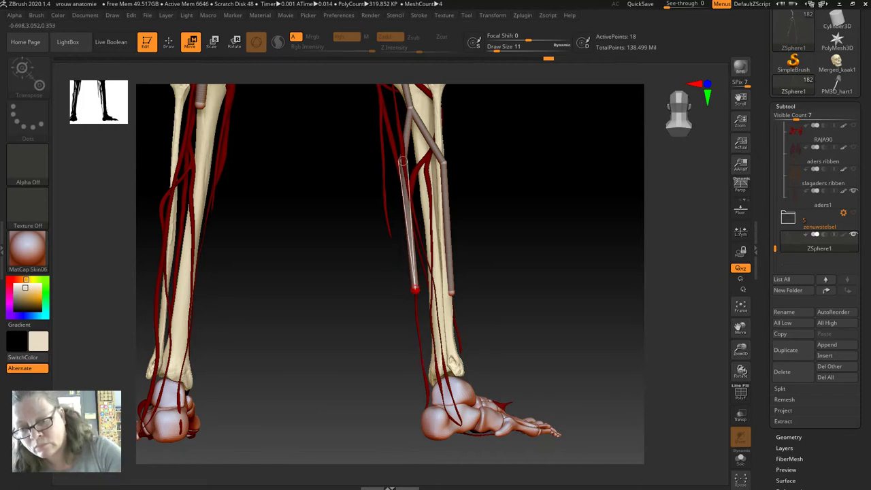
{"action": "left_click_drag", "start_coordinate": [414, 291], "coordinate": [425, 386]}
{"action": "left_click_drag", "start_coordinate": [451, 308], "coordinate": [446, 380]}
{"action": "left_click_drag", "start_coordinate": [741, 371], "coordinate": [721, 371]}
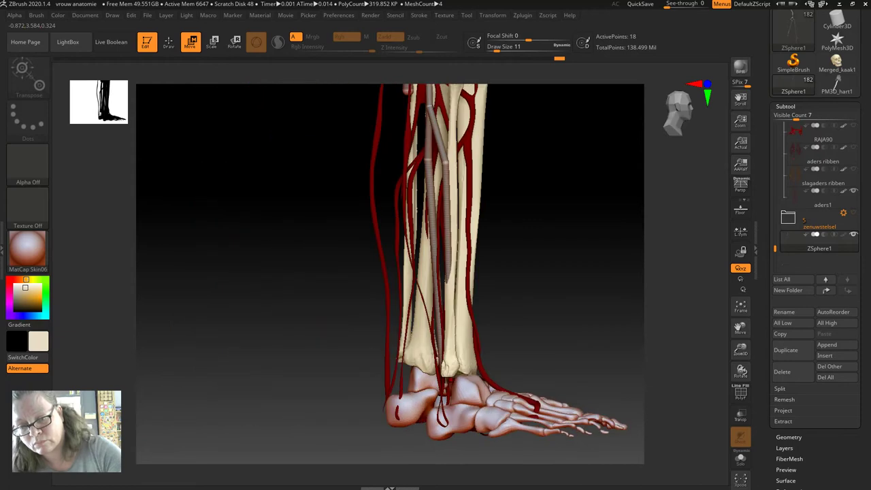
{"action": "mouse_move", "coordinate": [348, 334]}
{"action": "left_mouse_down"}
{"action": "mouse_move", "coordinate": [392, 341]}
{"action": "mouse_move", "coordinate": [386, 330]}
{"action": "left_mouse_up"}
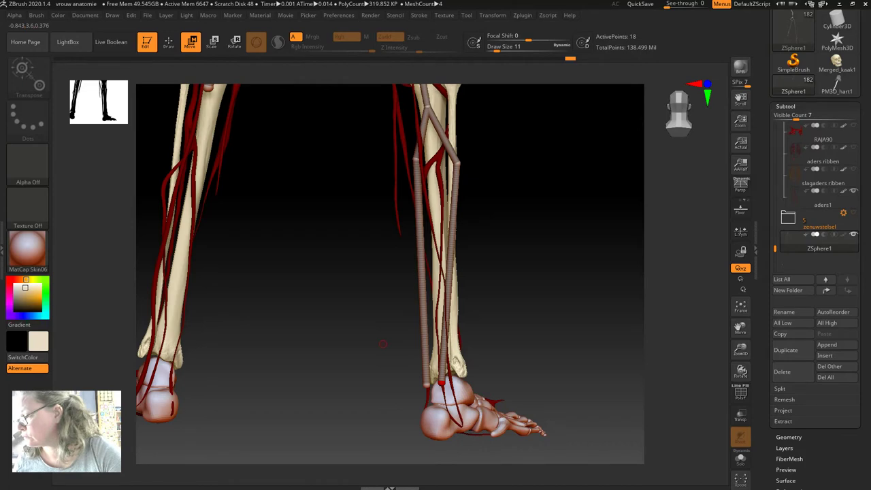
- Reposition the lower chain segment on the shin from an angled view
{"action": "left_click_drag", "start_coordinate": [383, 344], "coordinate": [332, 284]}
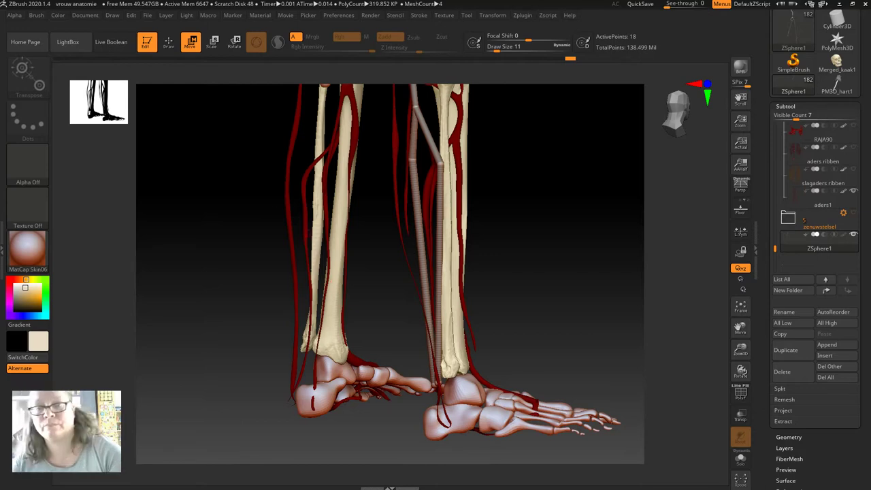
{"action": "left_click_drag", "start_coordinate": [253, 202], "coordinate": [286, 206]}
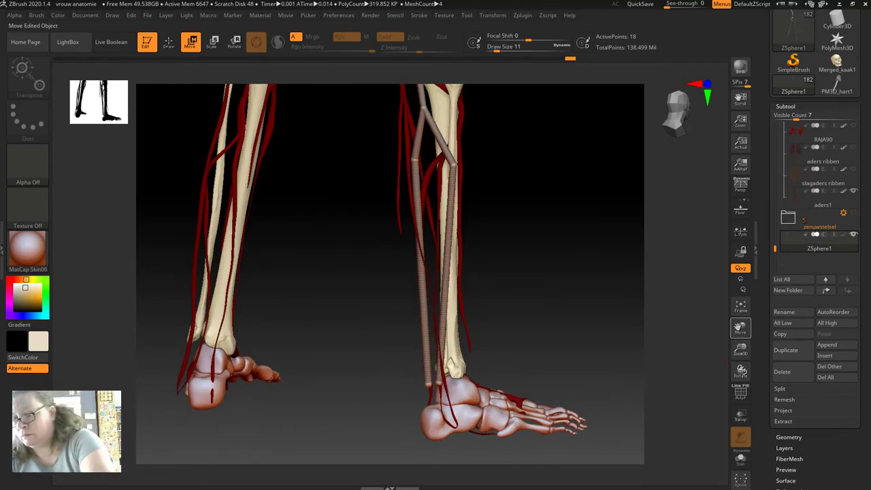
{"action": "left_click_drag", "start_coordinate": [741, 328], "coordinate": [740, 191]}
{"action": "left_click_drag", "start_coordinate": [361, 274], "coordinate": [444, 266]}
{"action": "mouse_move", "coordinate": [452, 314]}
{"action": "left_mouse_down"}
{"action": "mouse_move", "coordinate": [461, 314]}
{"action": "mouse_move", "coordinate": [452, 316]}
{"action": "left_mouse_up"}
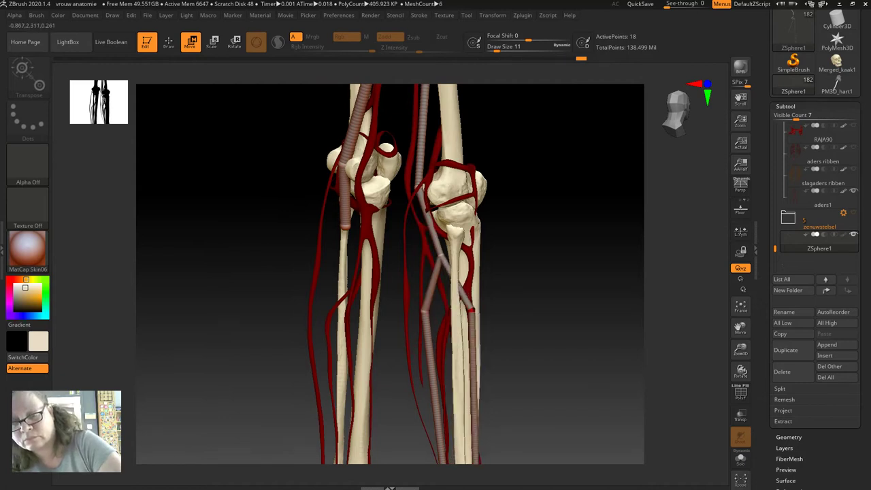
- Shift the lower chain segment on the shin and reframe both knees
{"action": "left_click_drag", "start_coordinate": [531, 320], "coordinate": [503, 320]}
{"action": "left_click_drag", "start_coordinate": [531, 409], "coordinate": [586, 418]}
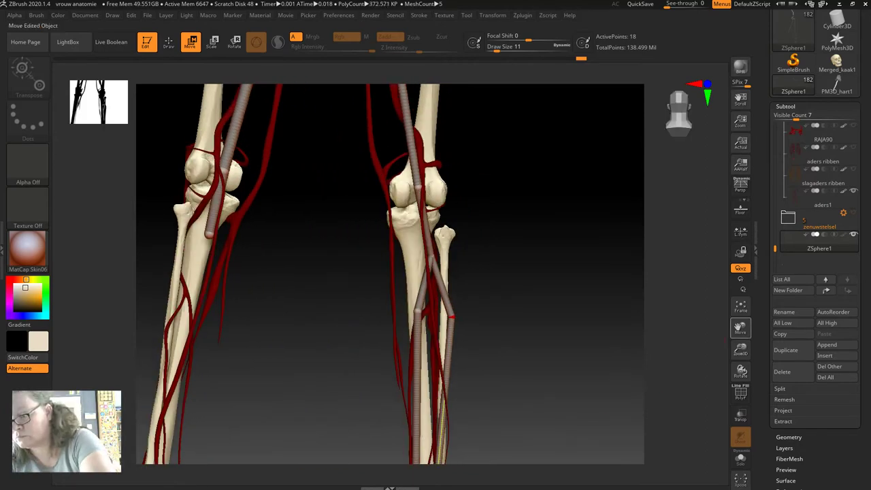
{"action": "left_click_drag", "start_coordinate": [741, 328], "coordinate": [709, 315]}
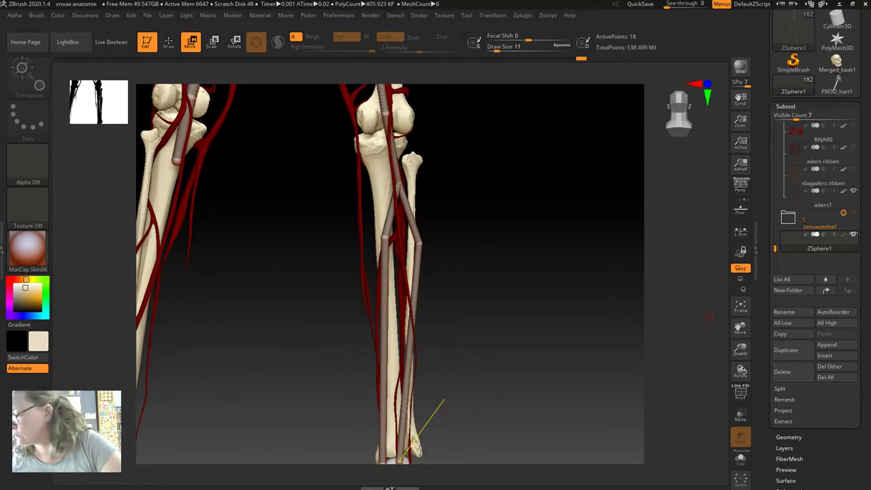
{"action": "mouse_move", "coordinate": [353, 298]}
{"action": "left_mouse_down"}
{"action": "mouse_move", "coordinate": [414, 252]}
{"action": "mouse_move", "coordinate": [408, 463]}
{"action": "mouse_move", "coordinate": [407, 249]}
{"action": "left_mouse_up"}
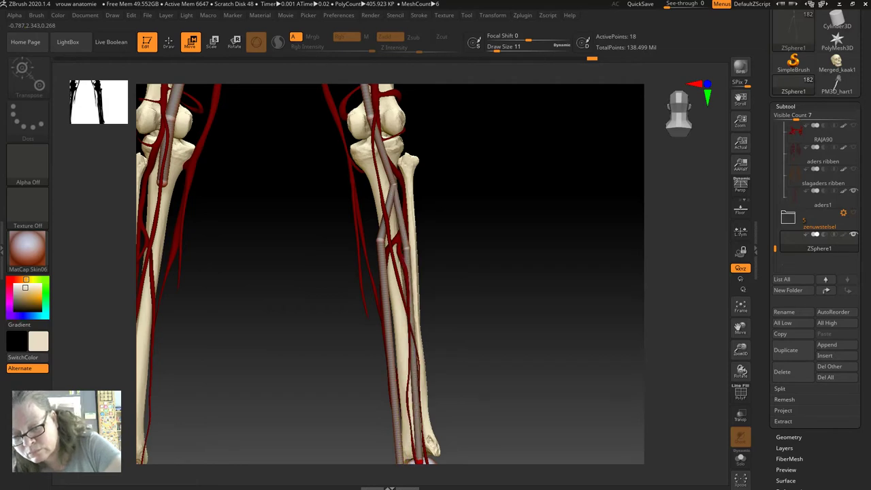
{"action": "left_click_drag", "start_coordinate": [741, 349], "coordinate": [711, 362]}
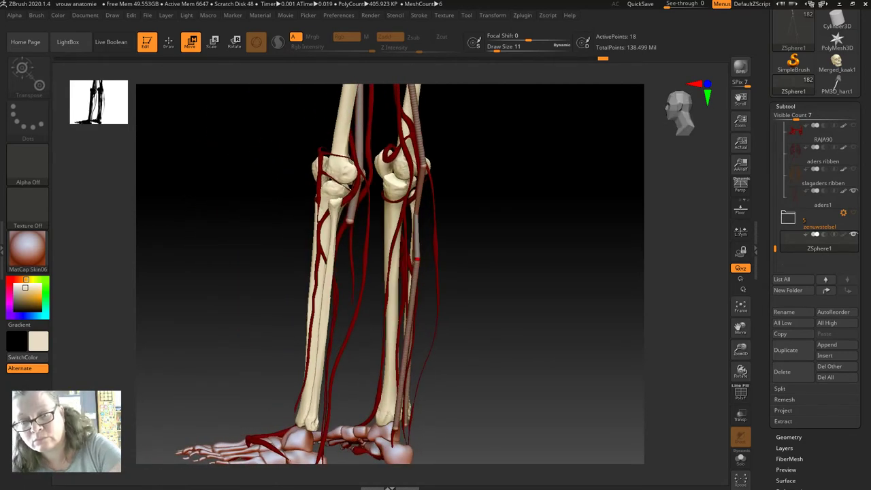
- Realign the chain along the right shin artery
{"action": "left_click_drag", "start_coordinate": [417, 215], "coordinate": [394, 428]}
{"action": "left_click_drag", "start_coordinate": [711, 363], "coordinate": [680, 362]}
{"action": "left_click_drag", "start_coordinate": [417, 211], "coordinate": [441, 430]}
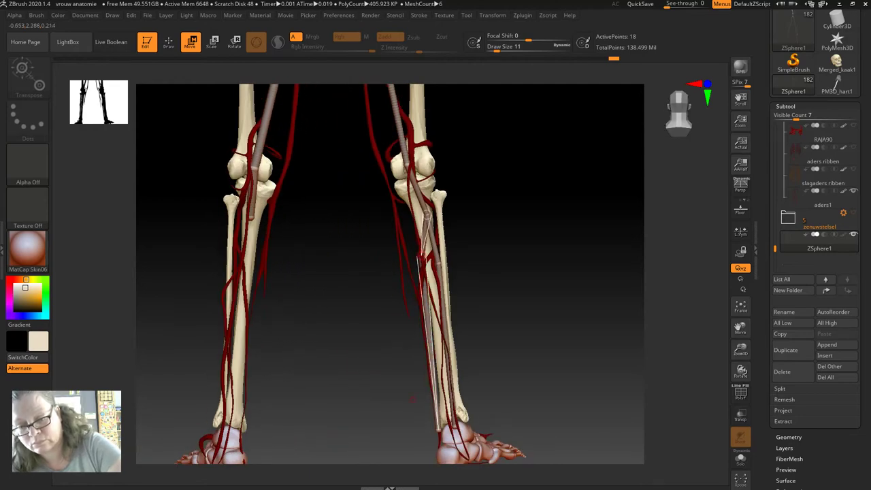
{"action": "left_click_drag", "start_coordinate": [420, 256], "coordinate": [441, 430]}
{"action": "left_click_drag", "start_coordinate": [391, 391], "coordinate": [415, 392]}
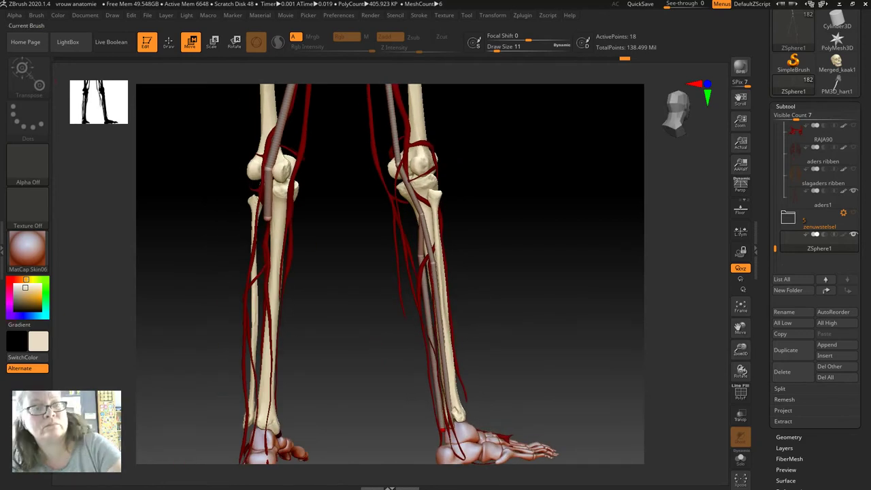
{"action": "key", "text": "q"}
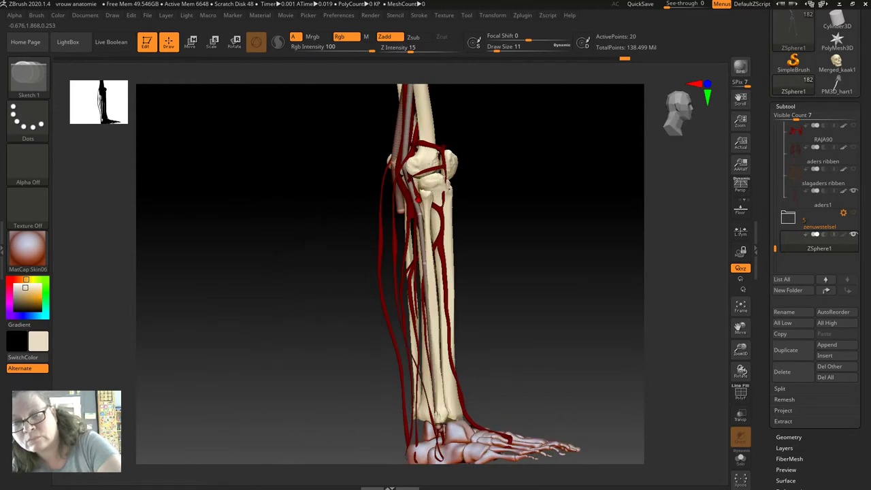
{"action": "left_click", "coordinate": [191, 42]}
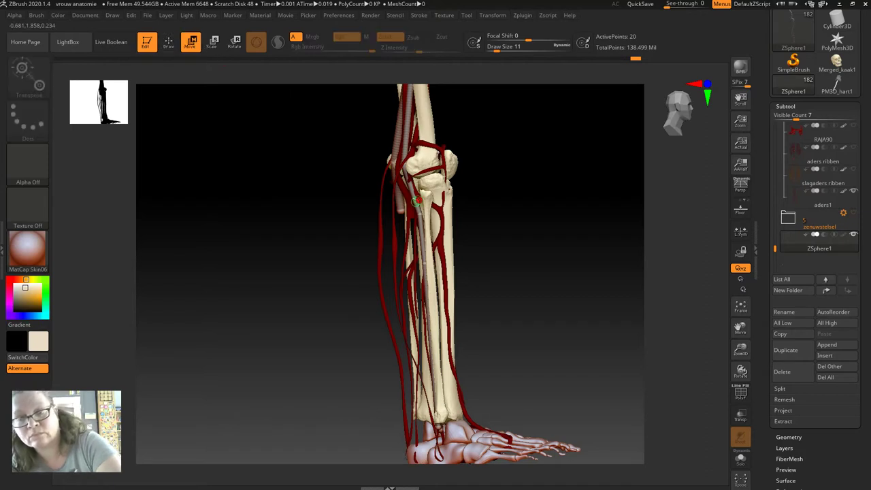
{"action": "left_click_drag", "start_coordinate": [381, 276], "coordinate": [471, 276]}
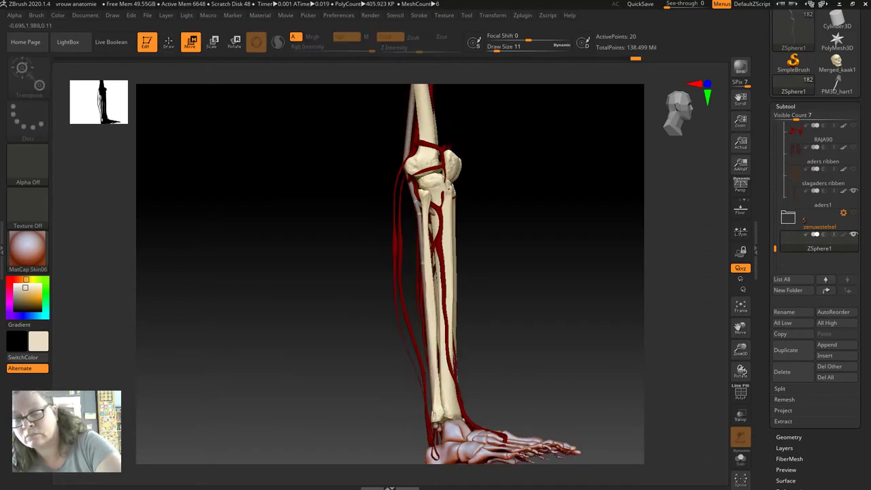
{"action": "left_click_drag", "start_coordinate": [740, 349], "coordinate": [741, 408]}
{"action": "left_click", "coordinate": [740, 414]}
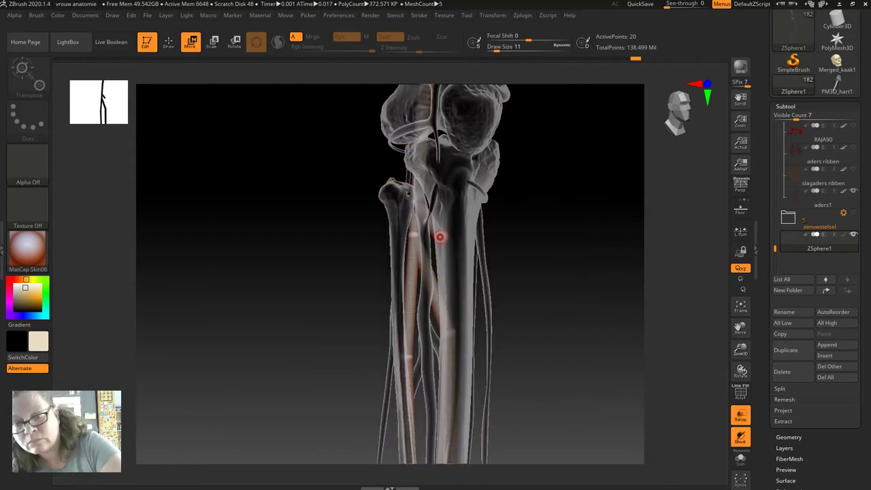
{"action": "left_click", "coordinate": [740, 414]}
{"action": "mouse_move", "coordinate": [333, 291]}
{"action": "left_mouse_down"}
{"action": "mouse_move", "coordinate": [454, 257]}
{"action": "mouse_move", "coordinate": [457, 264]}
{"action": "left_mouse_up"}
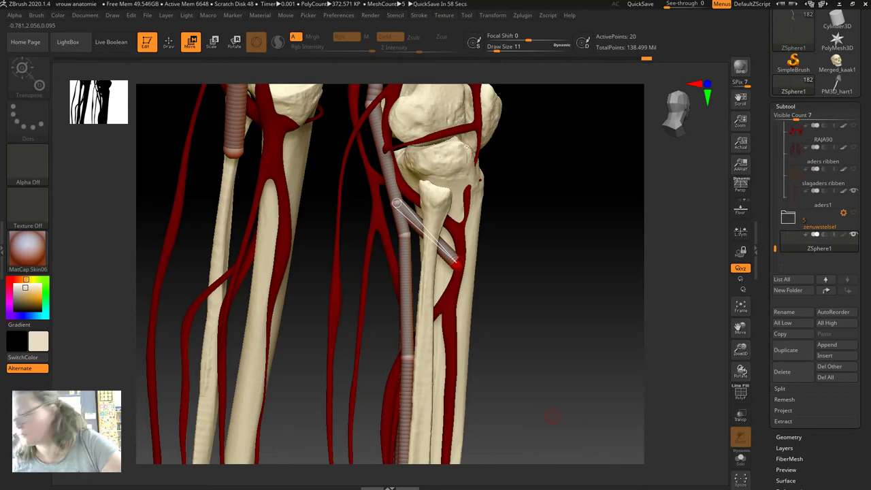
{"action": "left_click_drag", "start_coordinate": [740, 350], "coordinate": [742, 381]}
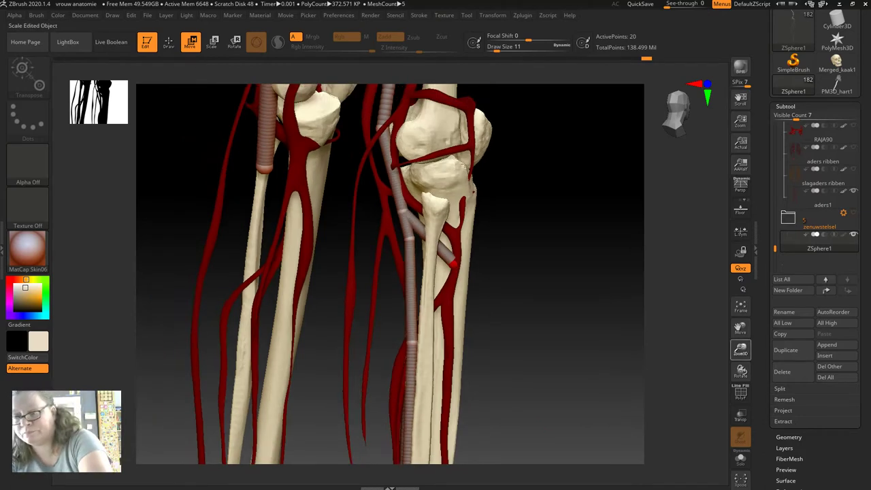
{"action": "left_click_drag", "start_coordinate": [270, 277], "coordinate": [412, 271]}
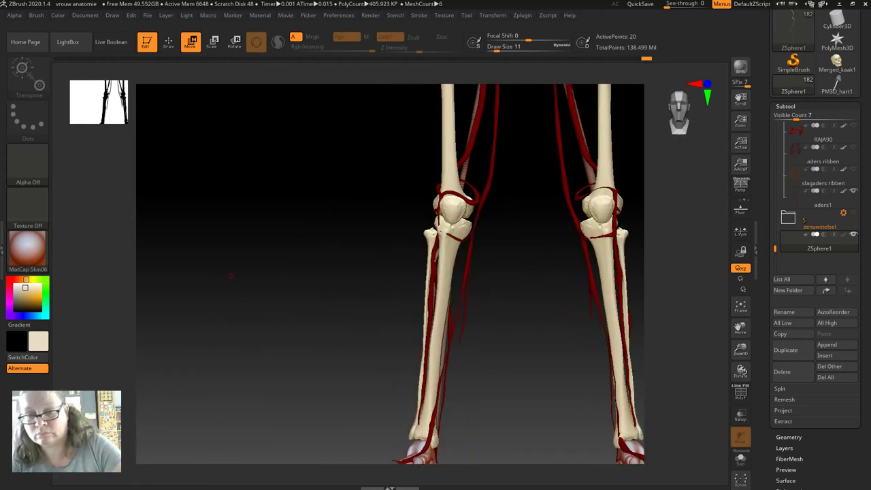
- Adjust the ZSphere on the left fibula near the knee
{"action": "left_click_drag", "start_coordinate": [430, 263], "coordinate": [442, 232]}
{"action": "key", "text": "q"}
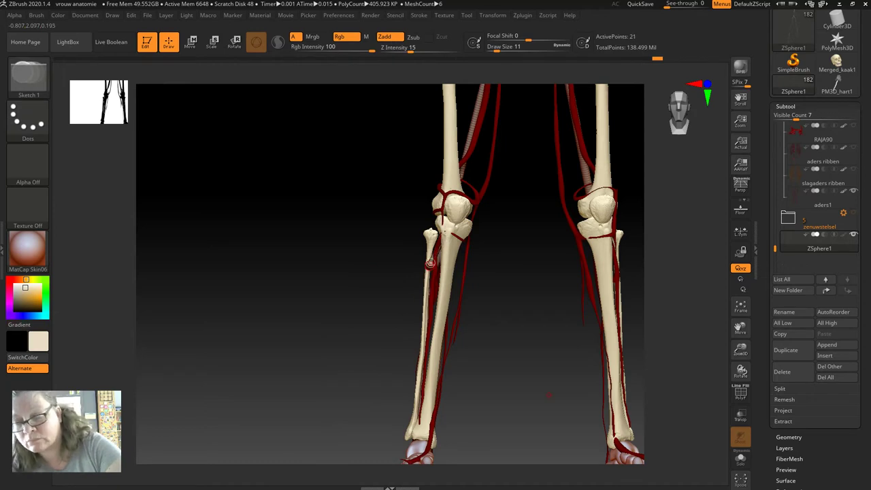
{"action": "left_click_drag", "start_coordinate": [514, 381], "coordinate": [406, 302]}
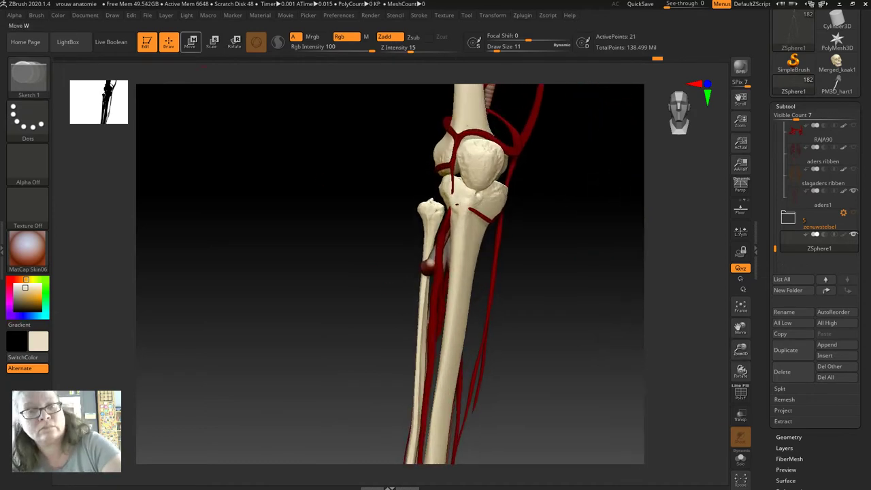
{"action": "key", "text": "e"}
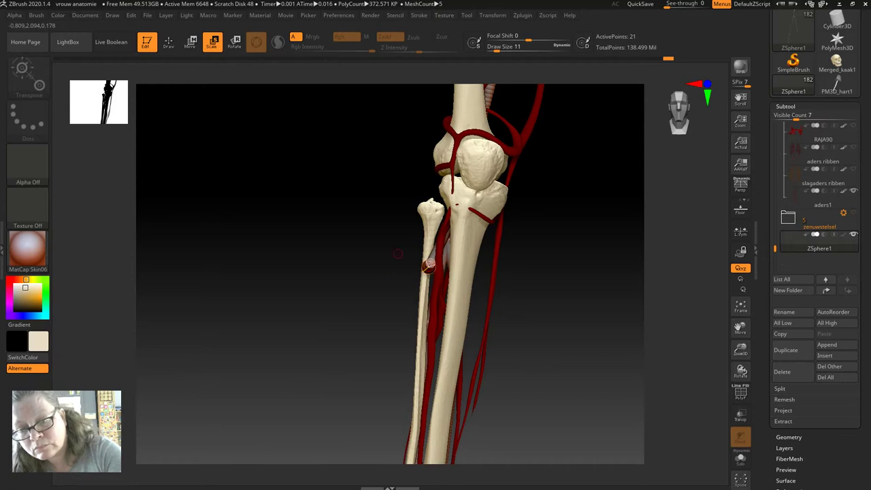
{"action": "left_click_drag", "start_coordinate": [405, 242], "coordinate": [422, 267]}
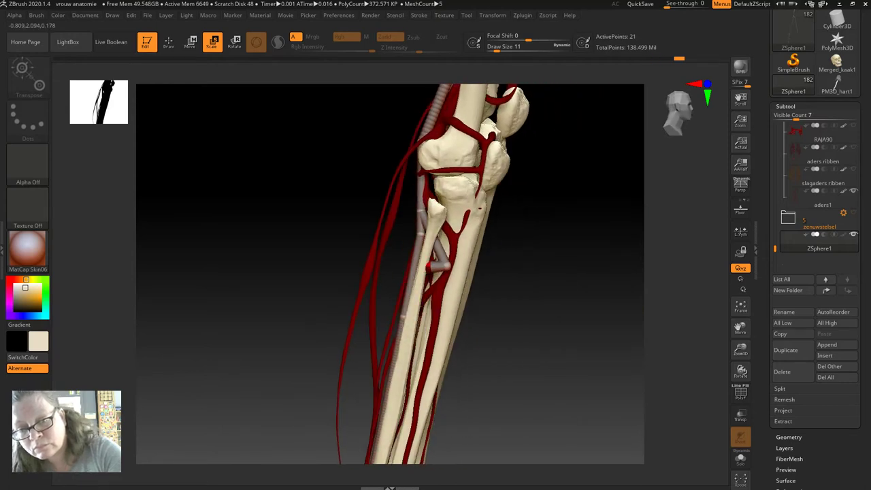
- Stretch the chain's end down the shin to the ankle
{"action": "key", "text": "w"}
{"action": "left_click_drag", "start_coordinate": [441, 267], "coordinate": [430, 335]}
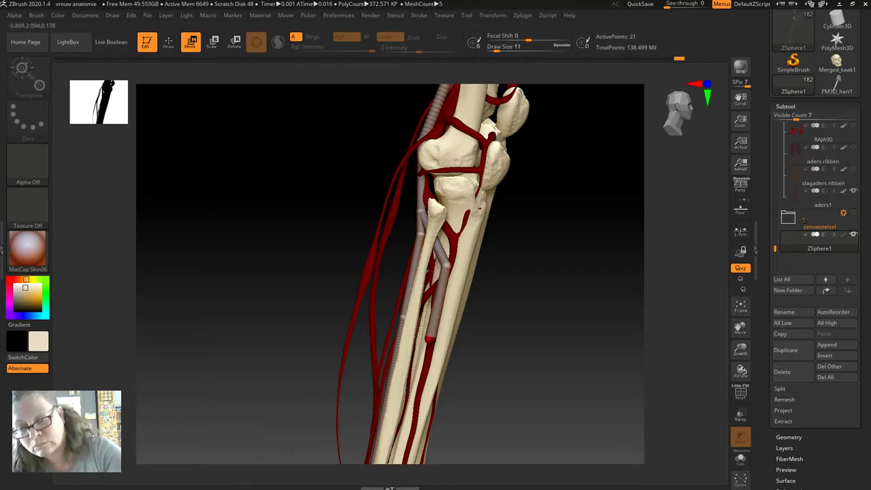
{"action": "left_click_drag", "start_coordinate": [478, 208], "coordinate": [358, 380]}
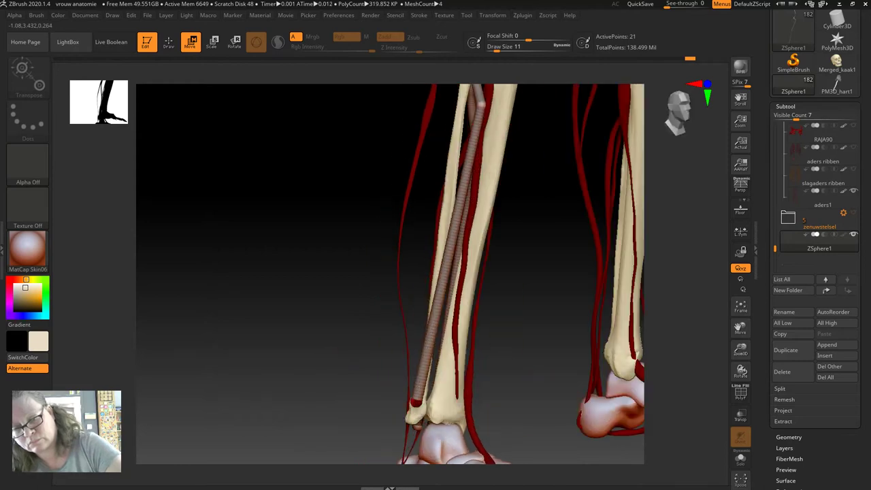
{"action": "left_click_drag", "start_coordinate": [433, 406], "coordinate": [411, 440]}
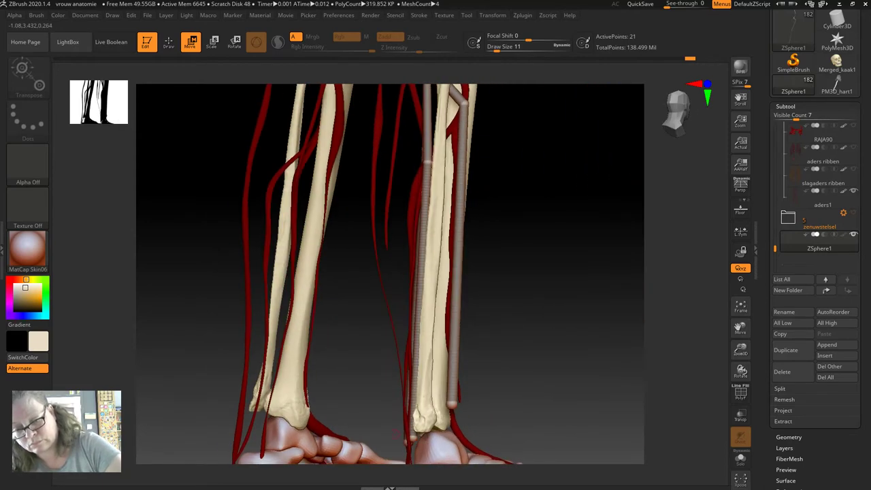
{"action": "left_click_drag", "start_coordinate": [451, 406], "coordinate": [439, 425]}
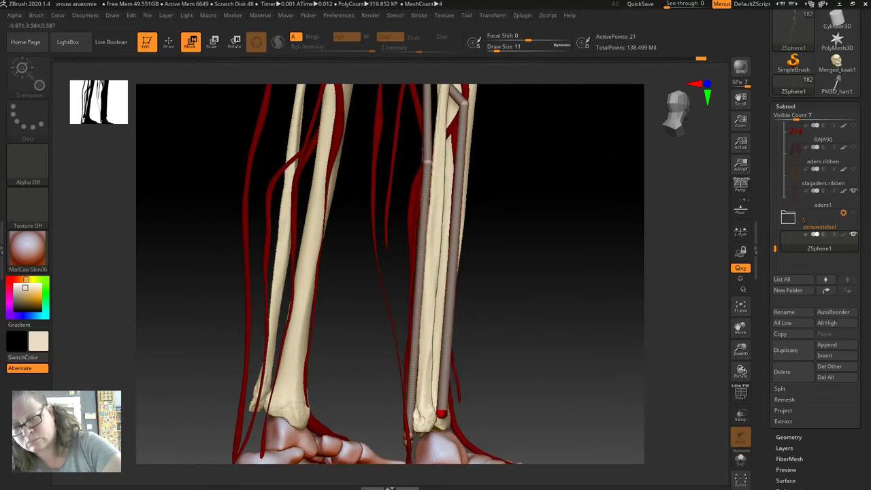
- Lay the chain tip alongside the shin bone and check both legs from the front
{"action": "left_click_drag", "start_coordinate": [490, 409], "coordinate": [381, 408]}
{"action": "mouse_move", "coordinate": [451, 370]}
{"action": "left_mouse_down"}
{"action": "mouse_move", "coordinate": [473, 428]}
{"action": "mouse_move", "coordinate": [433, 416]}
{"action": "mouse_move", "coordinate": [479, 433]}
{"action": "left_mouse_up"}
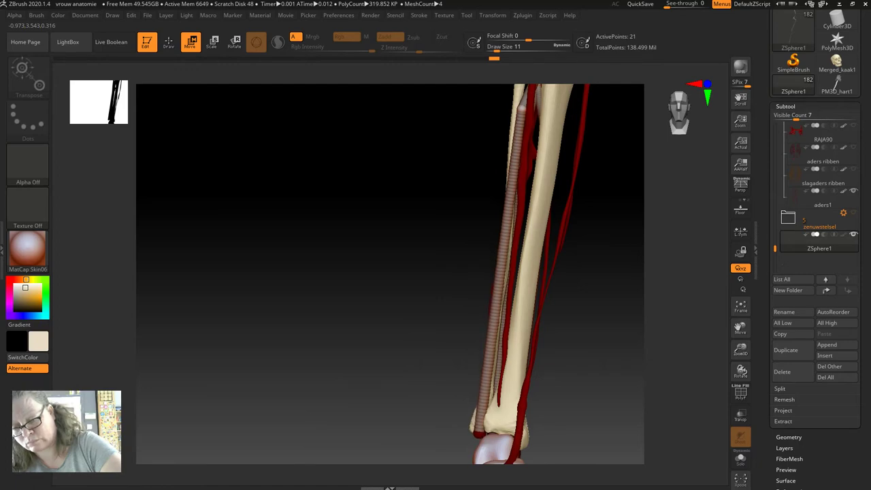
{"action": "mouse_move", "coordinate": [740, 349]}
{"action": "left_mouse_down"}
{"action": "mouse_move", "coordinate": [735, 367]}
{"action": "mouse_move", "coordinate": [740, 344]}
{"action": "mouse_move", "coordinate": [721, 371]}
{"action": "left_mouse_up"}
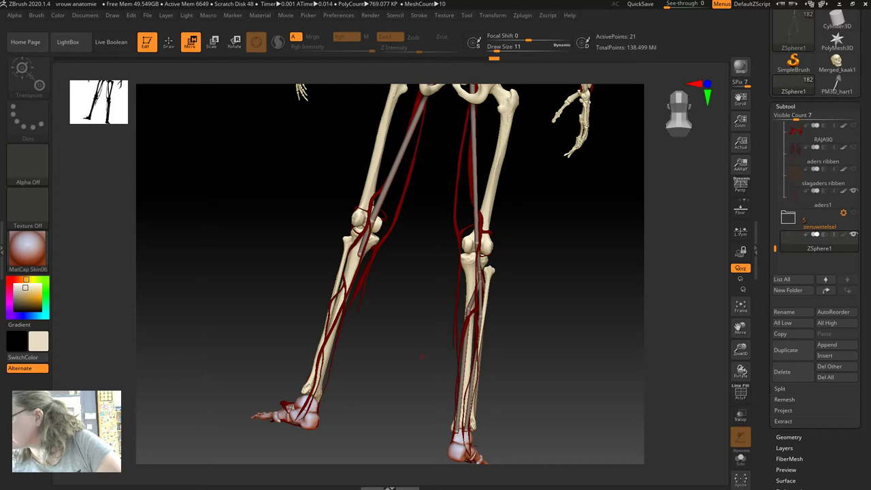
{"action": "left_click_drag", "start_coordinate": [422, 356], "coordinate": [409, 356]}
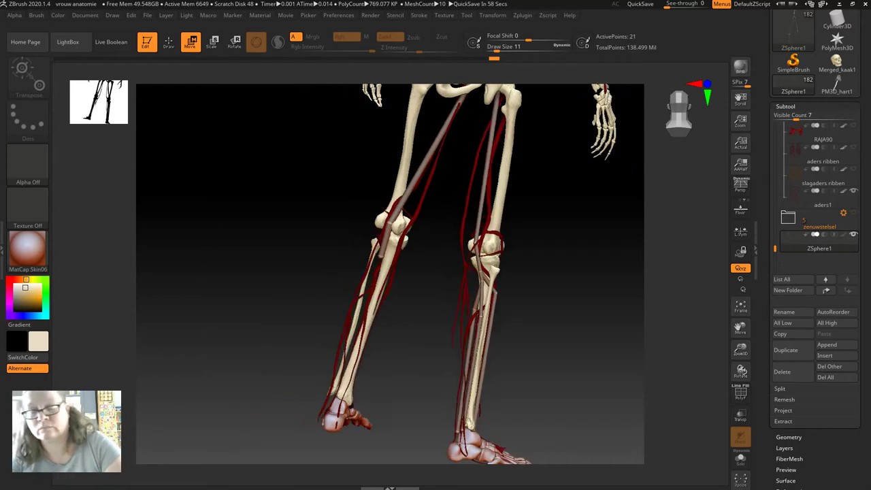
{"action": "mouse_move", "coordinate": [740, 349]}
{"action": "left_mouse_down"}
{"action": "mouse_move", "coordinate": [740, 328]}
{"action": "mouse_move", "coordinate": [740, 395]}
{"action": "left_mouse_up"}
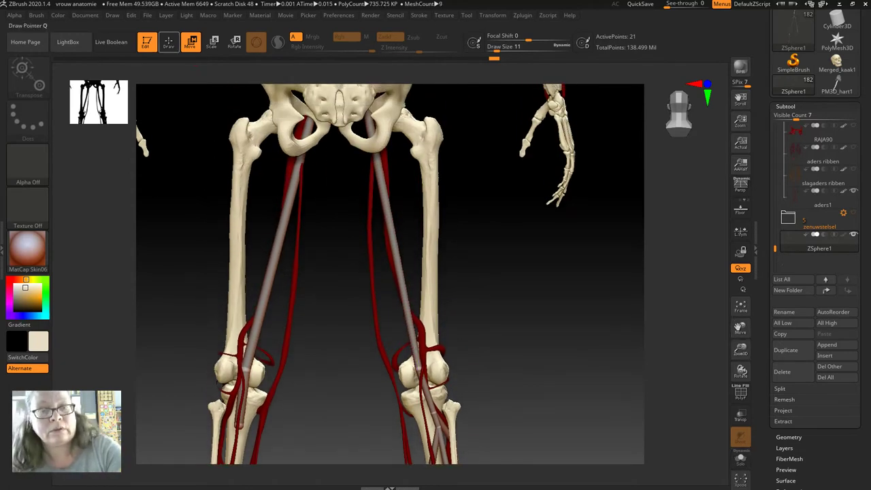
- Add a ZSketch point to the chain at the knee, undo the extra one, and zoom in
{"action": "key", "text": "q"}
{"action": "left_click", "coordinate": [414, 348]}
{"action": "left_click", "coordinate": [413, 350]}
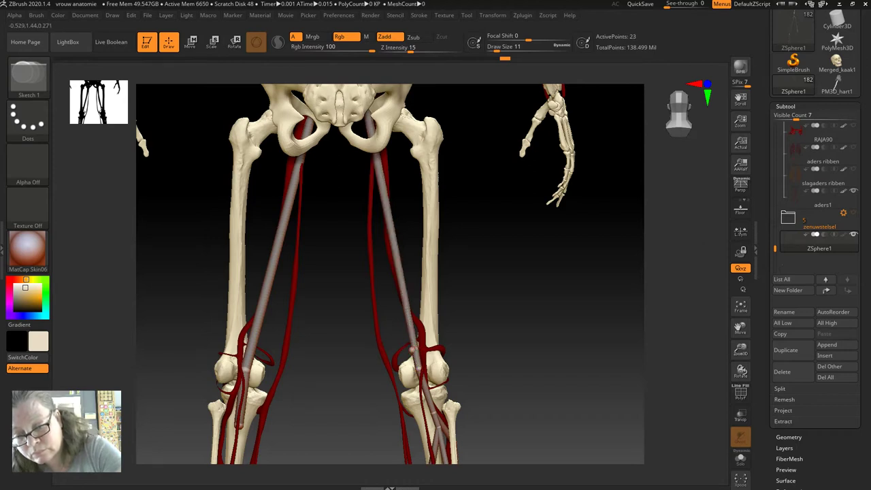
{"action": "key", "text": "ctrl+z"}
{"action": "left_click_drag", "start_coordinate": [741, 349], "coordinate": [742, 339]}
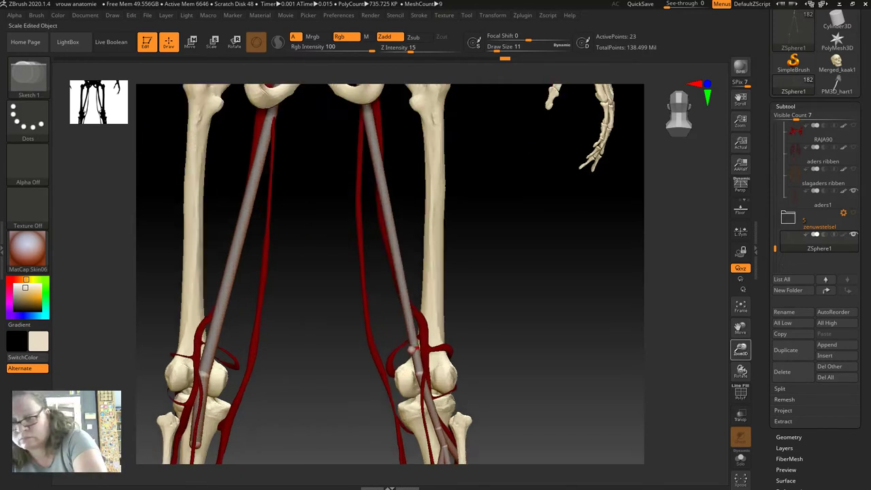
{"action": "scroll", "coordinate": [416, 347], "scroll_direction": "up", "scroll_amount": 5}
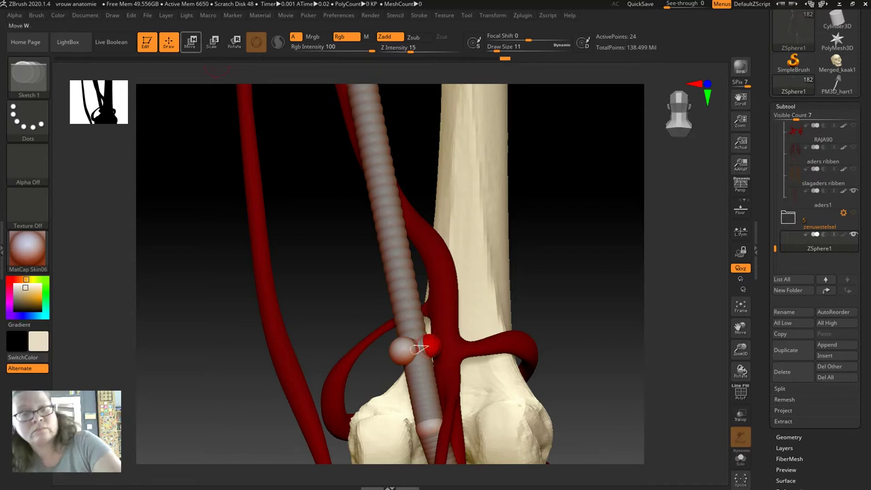
- Pull a new link out from the chain at the knee and swing it around the joint
{"action": "key", "text": "w"}
{"action": "mouse_move", "coordinate": [399, 351]}
{"action": "left_mouse_down"}
{"action": "mouse_move", "coordinate": [405, 365]}
{"action": "mouse_move", "coordinate": [375, 367]}
{"action": "left_mouse_up"}
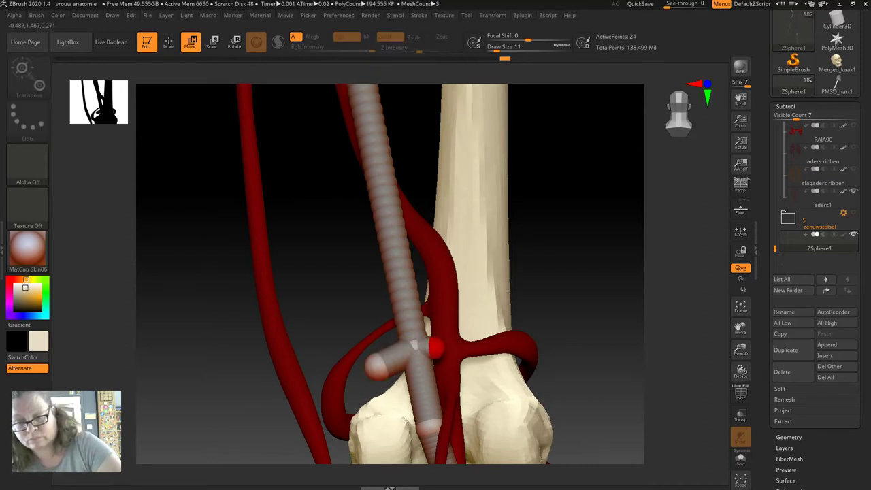
{"action": "left_click_drag", "start_coordinate": [435, 348], "coordinate": [486, 359]}
{"action": "mouse_move", "coordinate": [586, 272]}
{"action": "left_mouse_down"}
{"action": "mouse_move", "coordinate": [451, 368]}
{"action": "mouse_move", "coordinate": [479, 376]}
{"action": "left_mouse_up"}
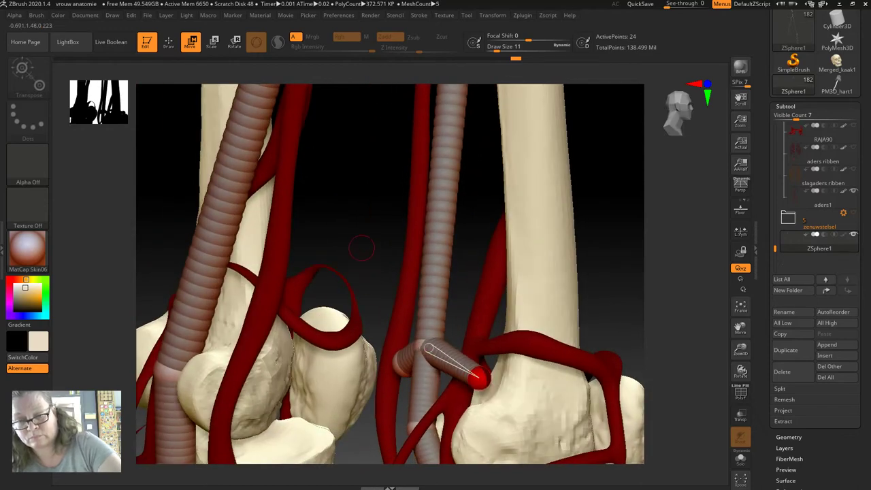
{"action": "left_click_drag", "start_coordinate": [361, 247], "coordinate": [293, 204]}
{"action": "mouse_move", "coordinate": [376, 283]}
{"action": "left_mouse_down"}
{"action": "mouse_move", "coordinate": [406, 265]}
{"action": "mouse_move", "coordinate": [417, 226]}
{"action": "mouse_move", "coordinate": [414, 308]}
{"action": "left_mouse_up"}
{"action": "left_click_drag", "start_coordinate": [224, 205], "coordinate": [302, 202]}
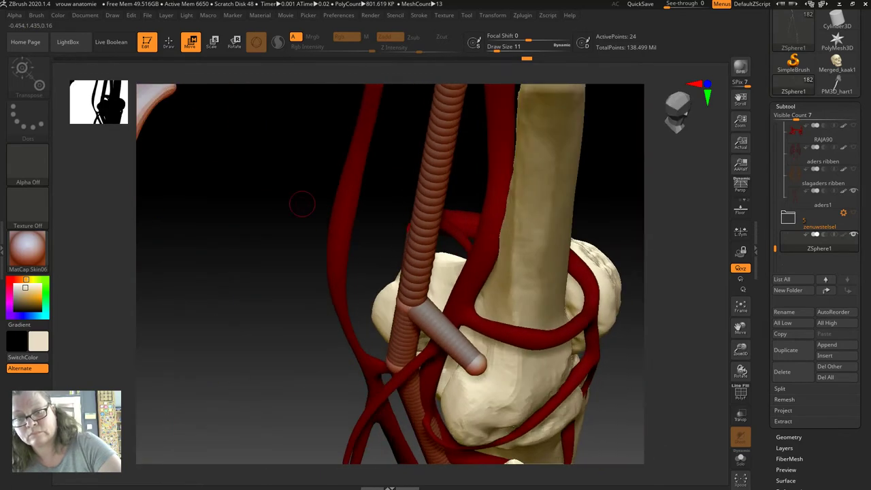
{"action": "left_click_drag", "start_coordinate": [412, 301], "coordinate": [490, 354]}
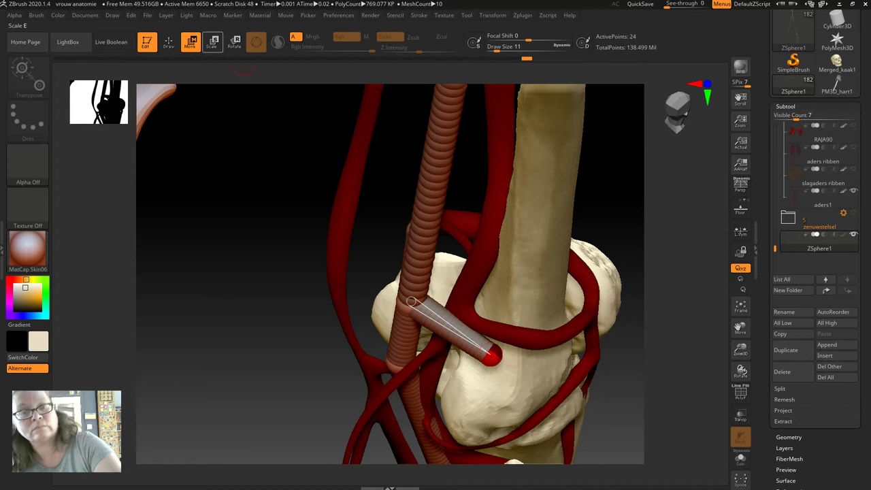
{"action": "left_click", "coordinate": [168, 42]}
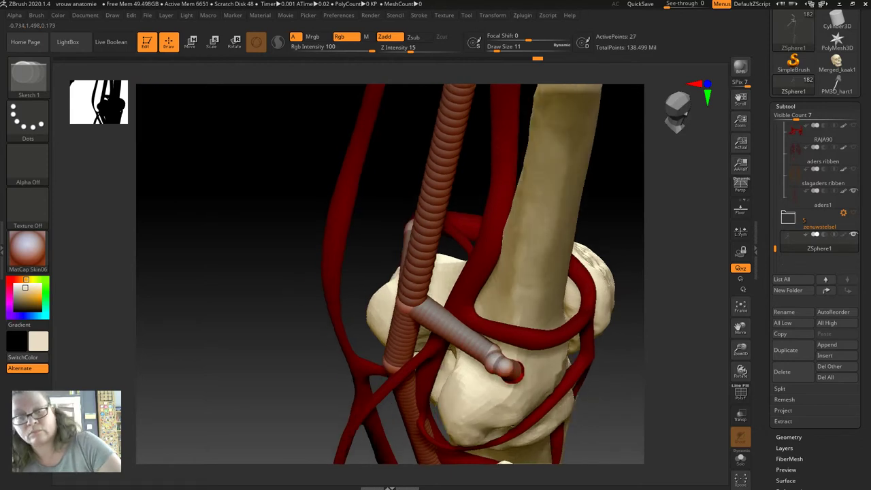
- Stretch the branch end to the right and extend its tip up along the artery
{"action": "left_click_drag", "start_coordinate": [456, 376], "coordinate": [262, 155]}
{"action": "key", "text": "w"}
{"action": "left_click_drag", "start_coordinate": [515, 386], "coordinate": [603, 385]}
{"action": "left_click_drag", "start_coordinate": [503, 368], "coordinate": [609, 377]}
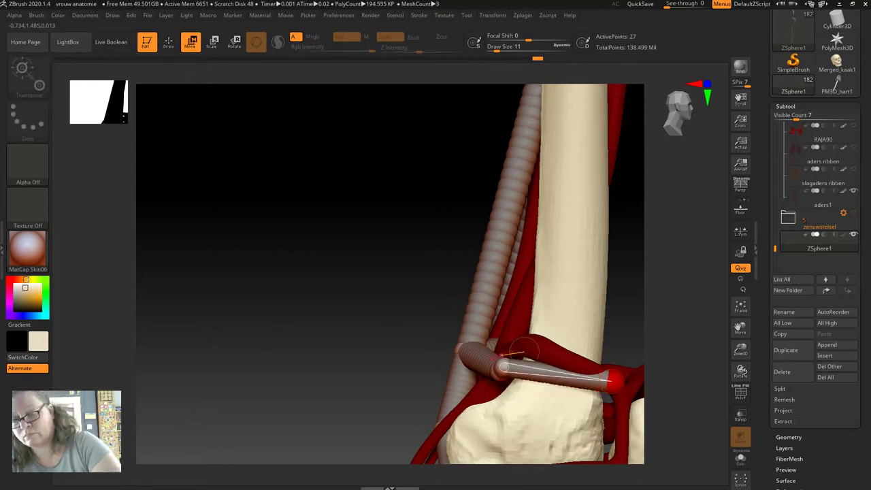
{"action": "left_click_drag", "start_coordinate": [501, 368], "coordinate": [511, 371], "text": "ctrl"}
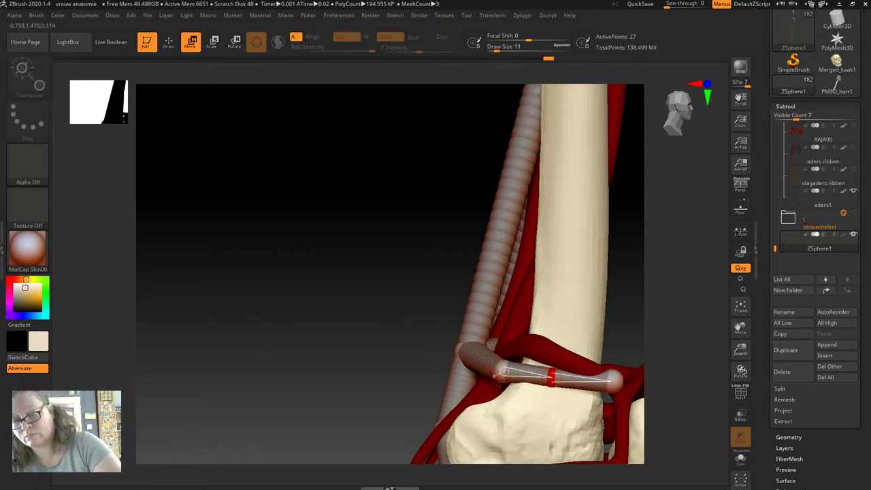
{"action": "left_click_drag", "start_coordinate": [272, 272], "coordinate": [354, 258]}
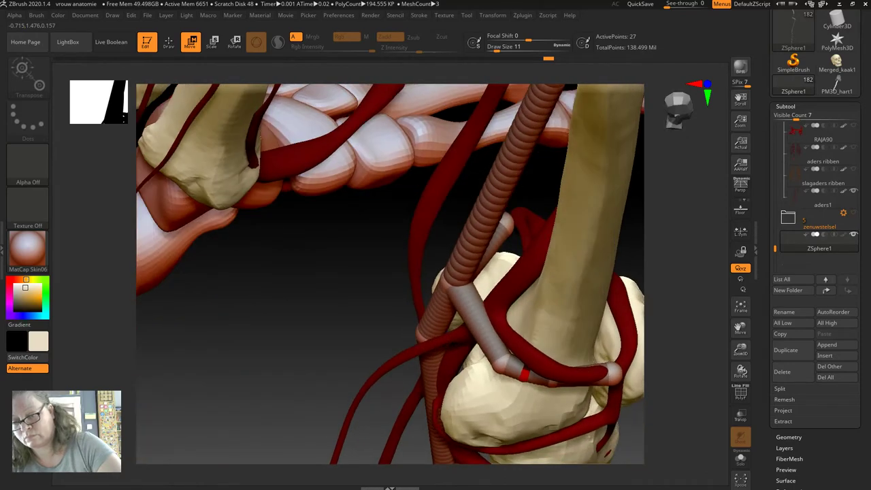
{"action": "mouse_move", "coordinate": [504, 362]}
{"action": "left_mouse_down"}
{"action": "mouse_move", "coordinate": [521, 386]}
{"action": "mouse_move", "coordinate": [616, 364]}
{"action": "left_mouse_up"}
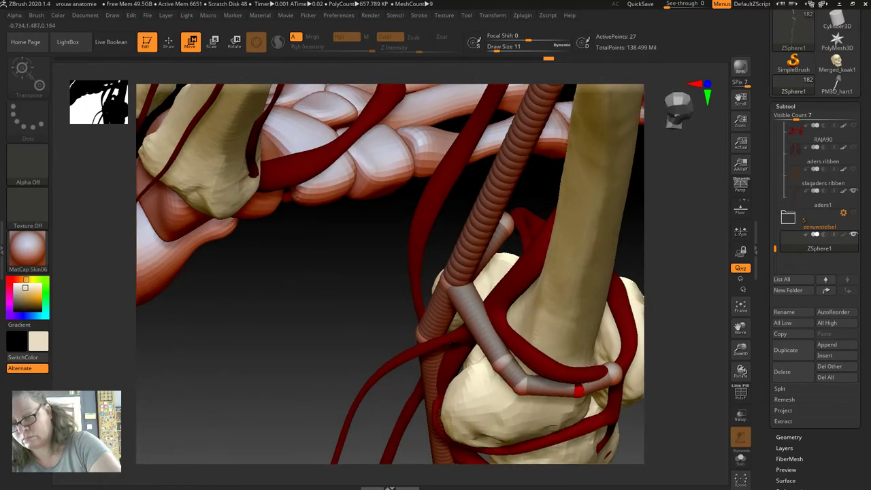
{"action": "left_click_drag", "start_coordinate": [596, 391], "coordinate": [631, 325]}
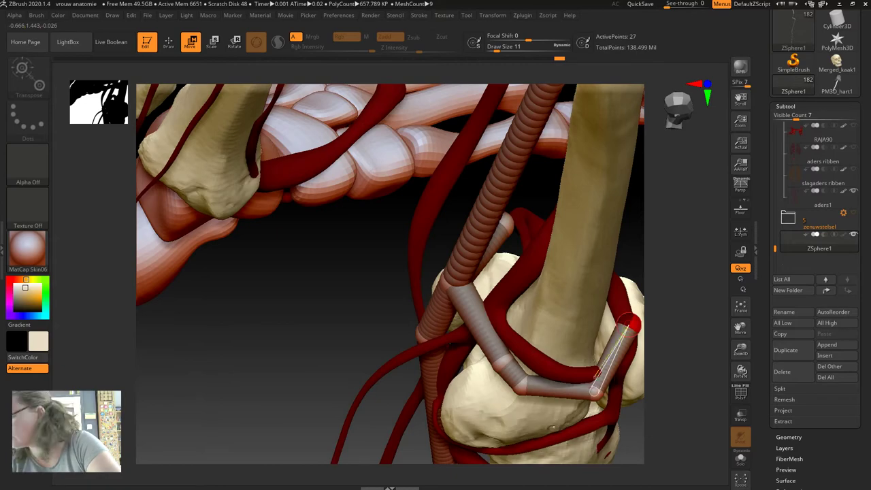
- Bend the lower branch around the knee alongside the bone, pushing its tip down
{"action": "mouse_move", "coordinate": [372, 352]}
{"action": "left_mouse_down"}
{"action": "mouse_move", "coordinate": [542, 381]}
{"action": "mouse_move", "coordinate": [524, 435]}
{"action": "left_mouse_up"}
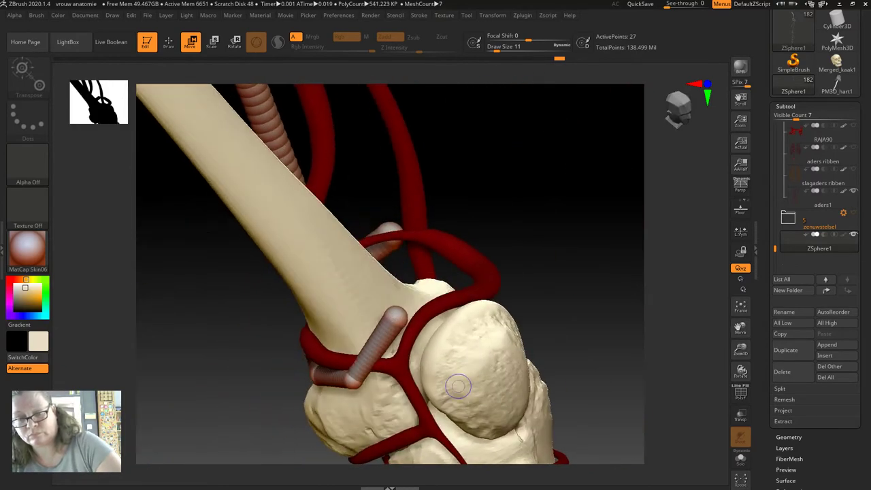
{"action": "mouse_move", "coordinate": [400, 315]}
{"action": "left_mouse_down"}
{"action": "mouse_move", "coordinate": [307, 353]}
{"action": "mouse_move", "coordinate": [353, 368]}
{"action": "left_mouse_up"}
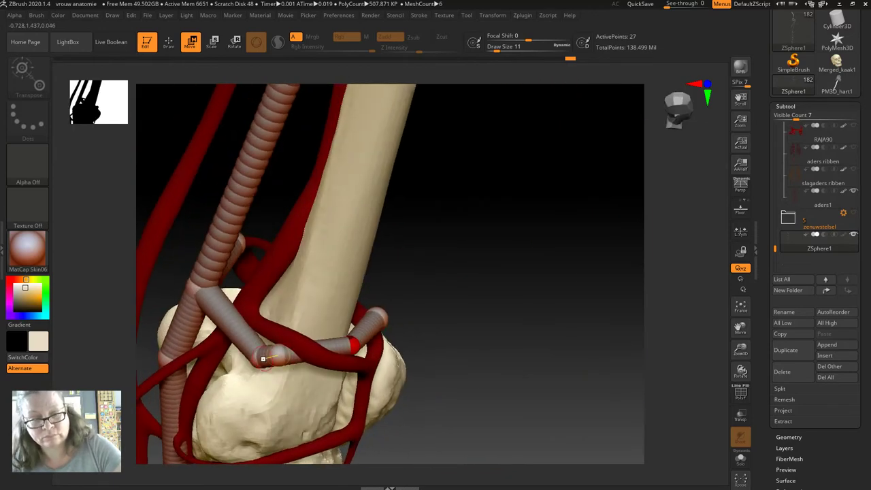
{"action": "left_click_drag", "start_coordinate": [362, 356], "coordinate": [354, 360]}
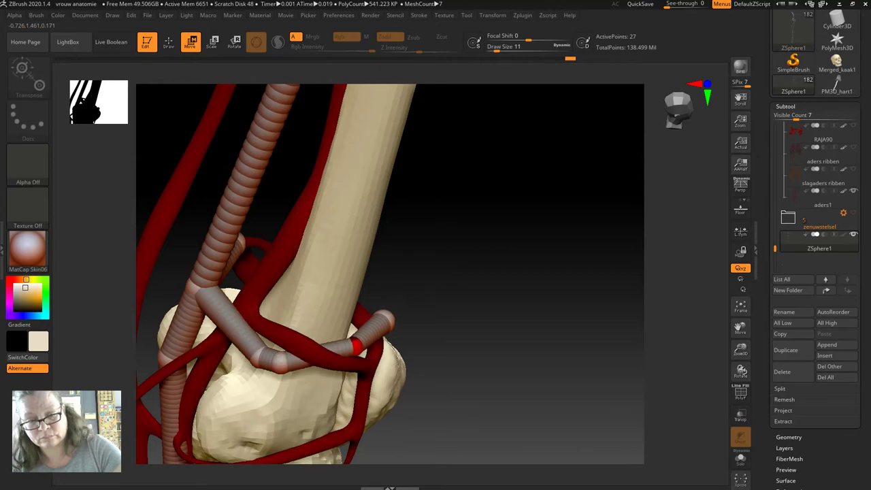
{"action": "mouse_move", "coordinate": [517, 286]}
{"action": "left_mouse_down"}
{"action": "mouse_move", "coordinate": [476, 354]}
{"action": "mouse_move", "coordinate": [412, 406]}
{"action": "left_mouse_up"}
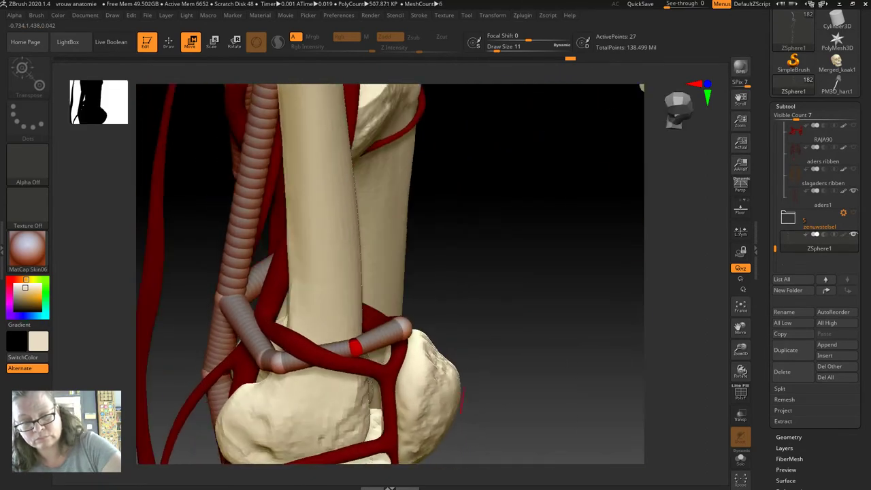
{"action": "left_click_drag", "start_coordinate": [277, 366], "coordinate": [414, 385]}
{"action": "mouse_move", "coordinate": [279, 364]}
{"action": "left_mouse_down"}
{"action": "mouse_move", "coordinate": [310, 289]}
{"action": "mouse_move", "coordinate": [341, 294]}
{"action": "left_mouse_up"}
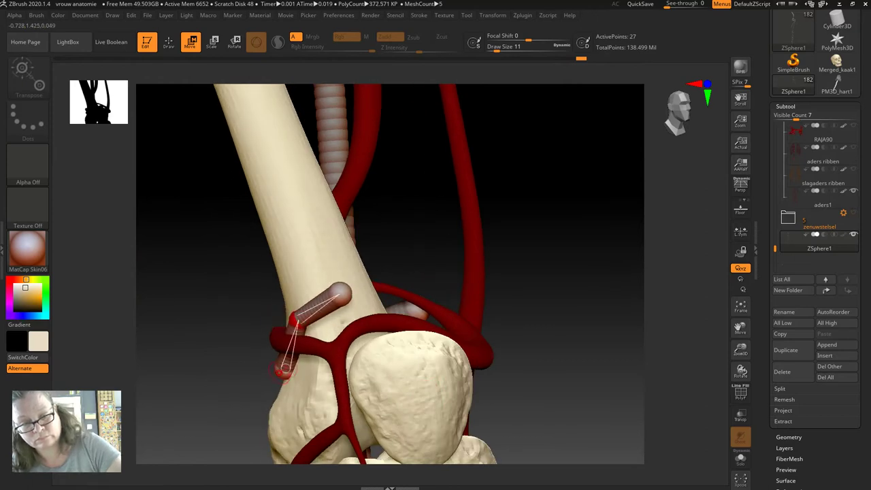
{"action": "mouse_move", "coordinate": [267, 318]}
{"action": "left_mouse_down"}
{"action": "mouse_move", "coordinate": [251, 351]}
{"action": "mouse_move", "coordinate": [269, 320]}
{"action": "left_mouse_up"}
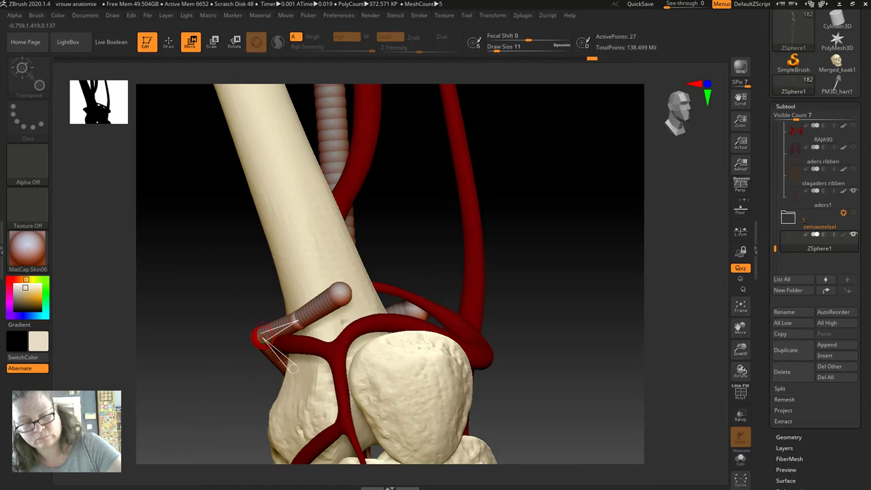
- Bend the chain's end down so it follows the red arteries at the knee
{"action": "left_click_drag", "start_coordinate": [545, 272], "coordinate": [449, 252]}
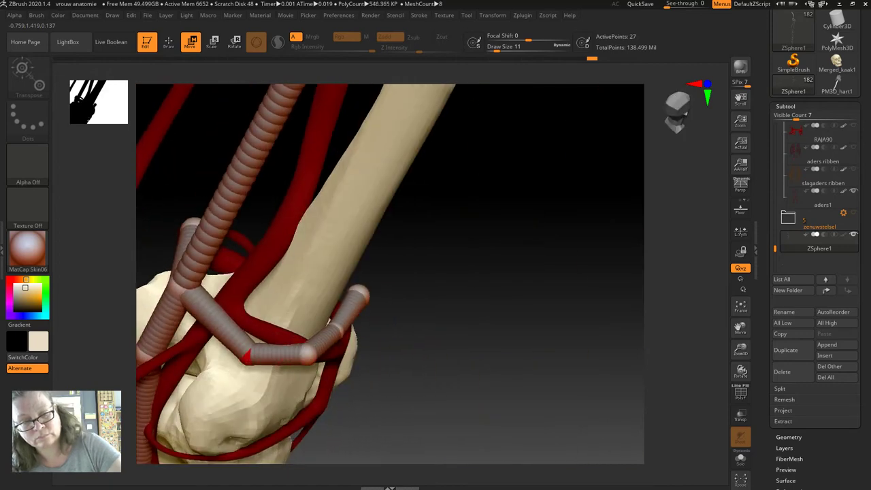
{"action": "mouse_move", "coordinate": [255, 352]}
{"action": "left_mouse_down"}
{"action": "mouse_move", "coordinate": [322, 348]}
{"action": "mouse_move", "coordinate": [320, 355]}
{"action": "left_mouse_up"}
{"action": "left_click_drag", "start_coordinate": [351, 295], "coordinate": [343, 337]}
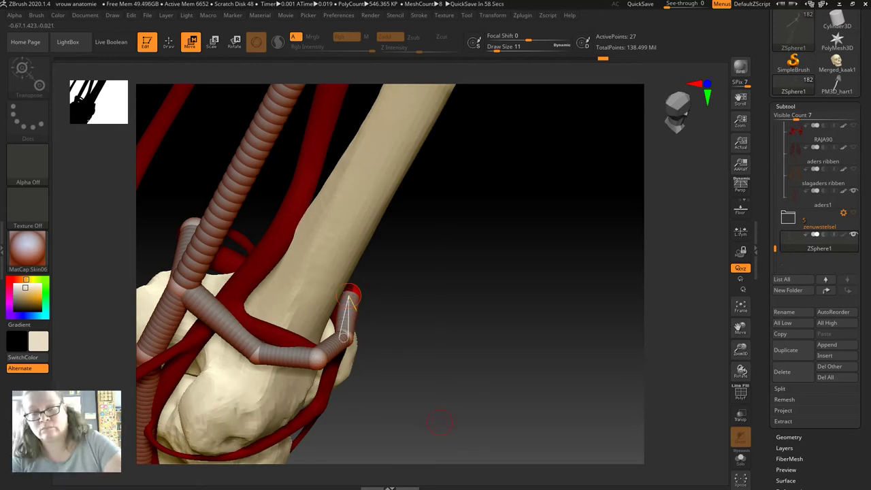
{"action": "left_click_drag", "start_coordinate": [476, 378], "coordinate": [408, 381]}
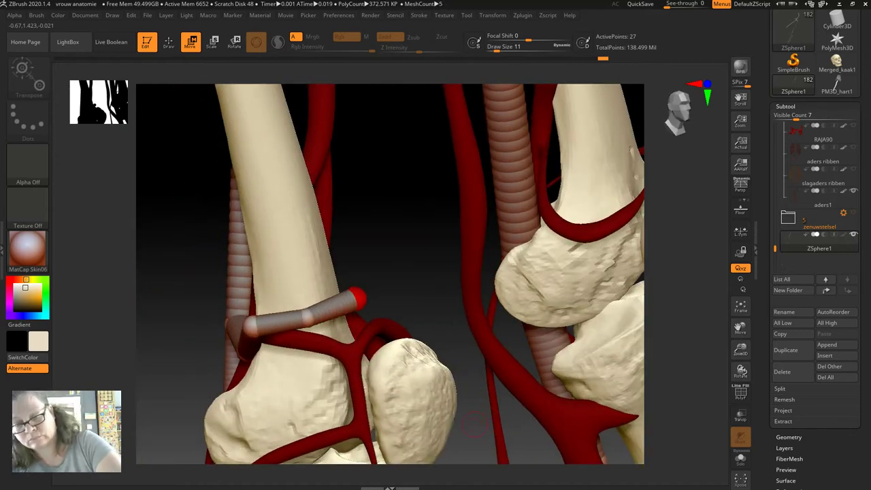
{"action": "left_click_drag", "start_coordinate": [503, 415], "coordinate": [445, 418]}
{"action": "left_click_drag", "start_coordinate": [364, 303], "coordinate": [362, 371]}
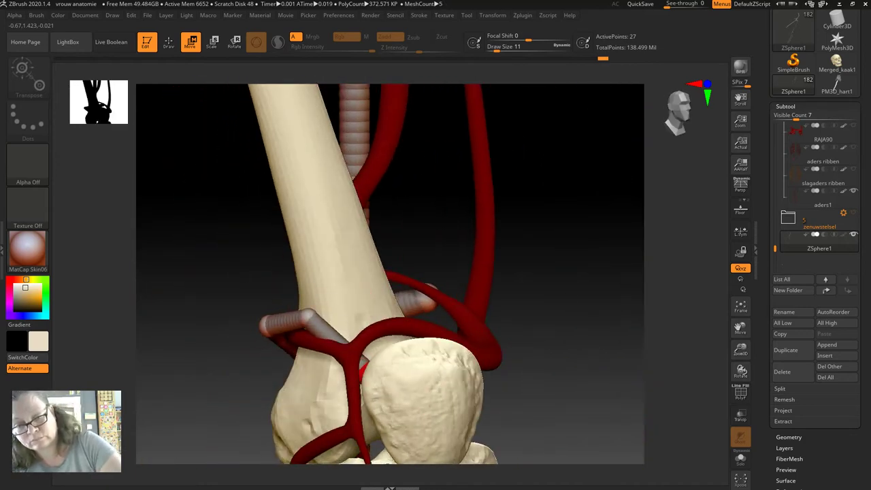
{"action": "left_click_drag", "start_coordinate": [308, 318], "coordinate": [366, 369]}
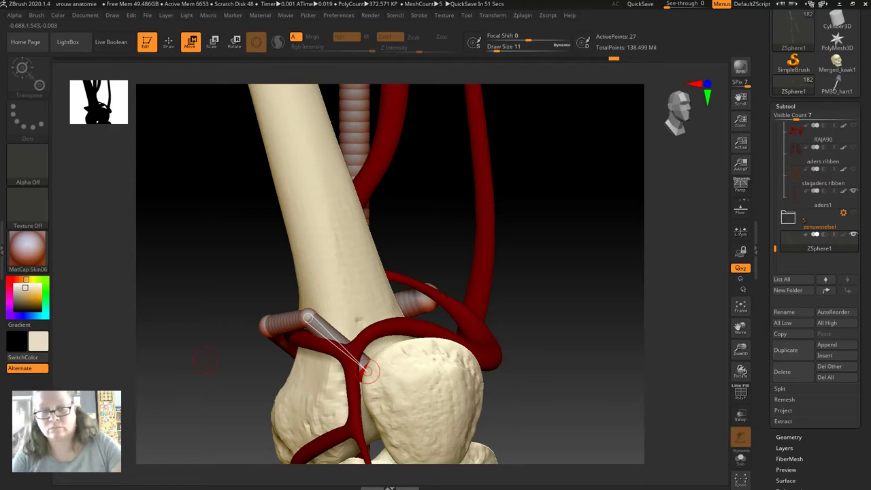
{"action": "mouse_move", "coordinate": [741, 351]}
{"action": "left_mouse_down"}
{"action": "mouse_move", "coordinate": [485, 294]}
{"action": "mouse_move", "coordinate": [585, 293]}
{"action": "left_mouse_up"}
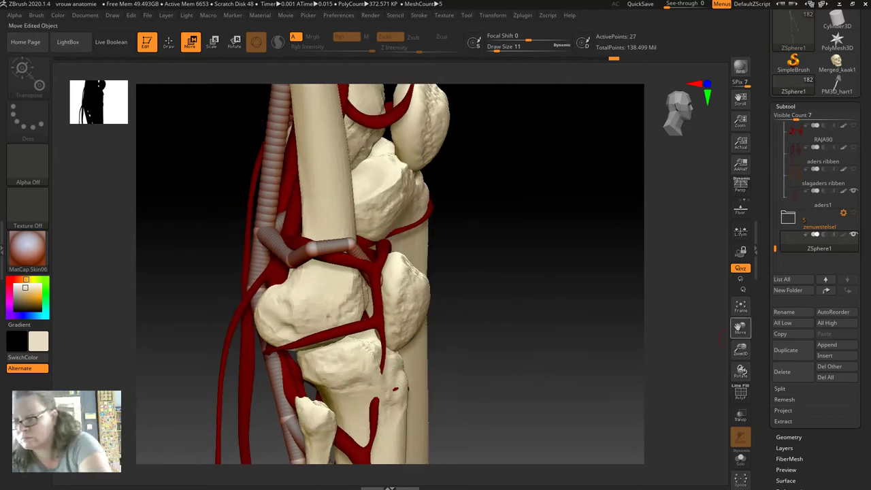
- Add a ZSphere below the knee and move it into place
{"action": "left_click_drag", "start_coordinate": [490, 306], "coordinate": [60, 68]}
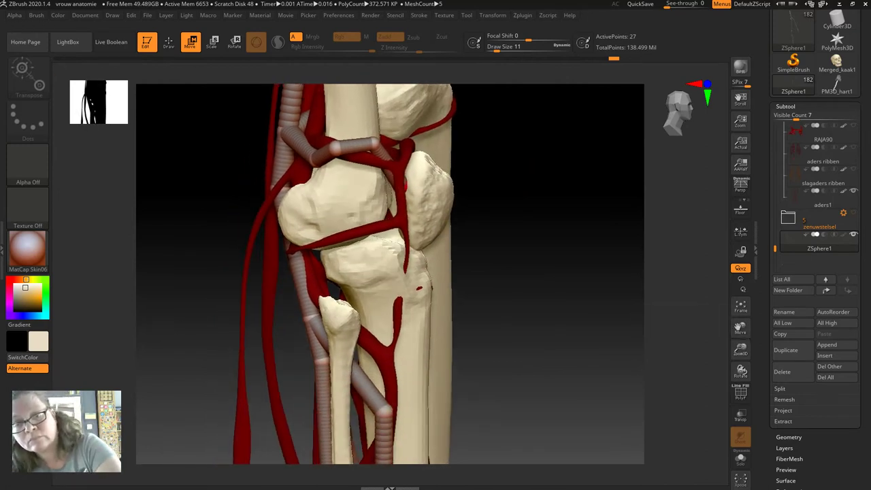
{"action": "left_click_drag", "start_coordinate": [403, 185], "coordinate": [429, 250]}
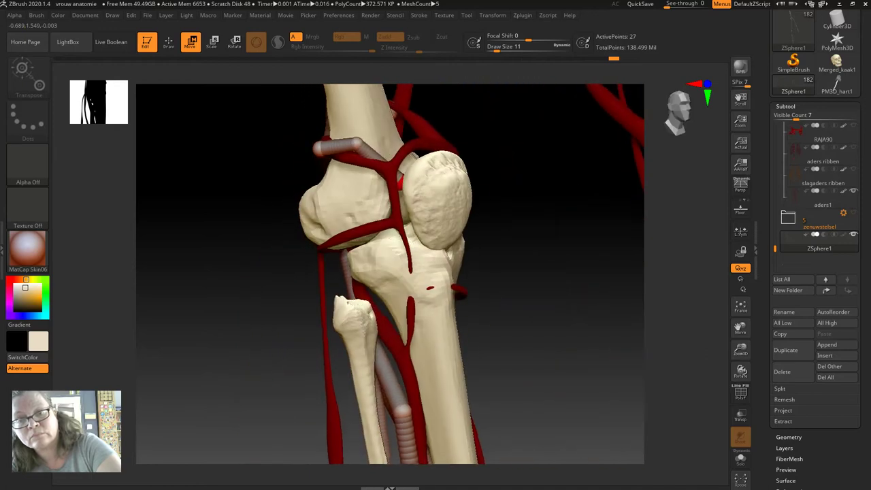
{"action": "key", "text": "q"}
{"action": "right_click_drag", "start_coordinate": [401, 182], "coordinate": [397, 180]}
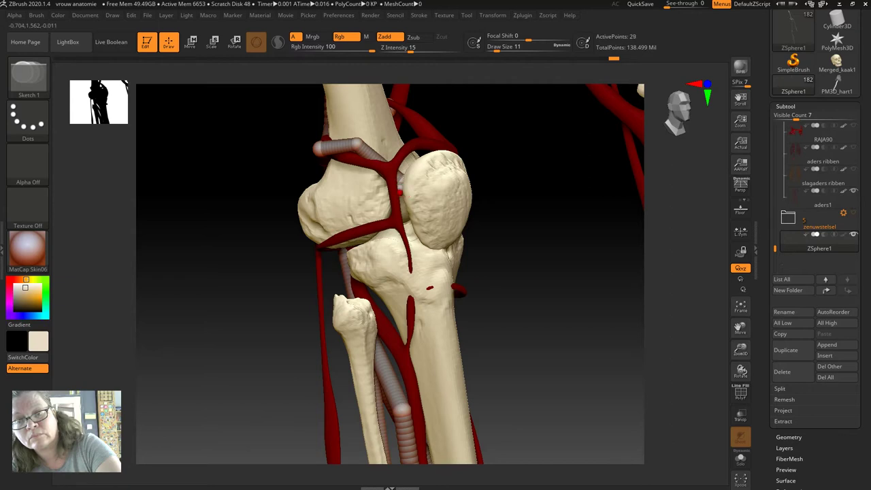
{"action": "key", "text": "w"}
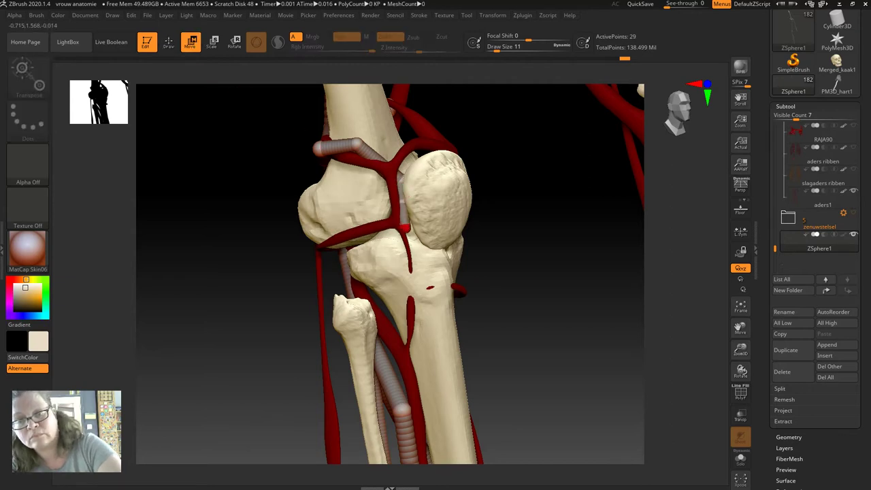
{"action": "right_click_drag", "start_coordinate": [408, 286], "coordinate": [449, 286]}
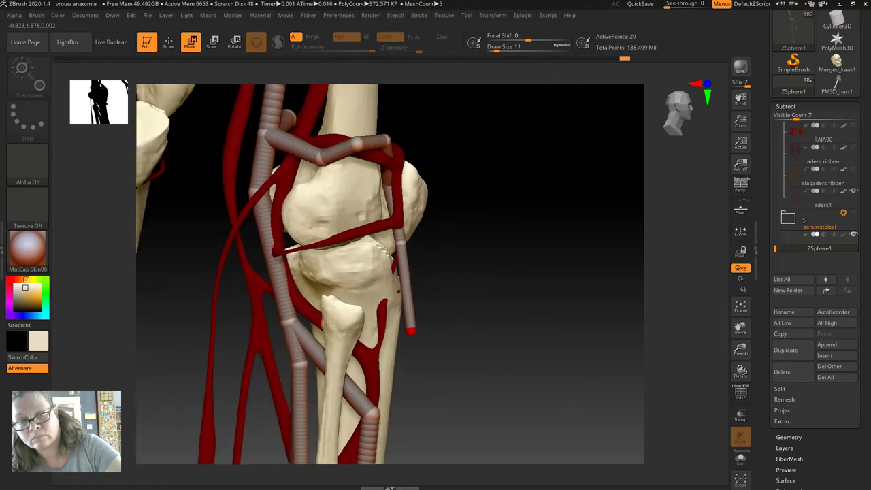
{"action": "left_click_drag", "start_coordinate": [400, 235], "coordinate": [386, 184]}
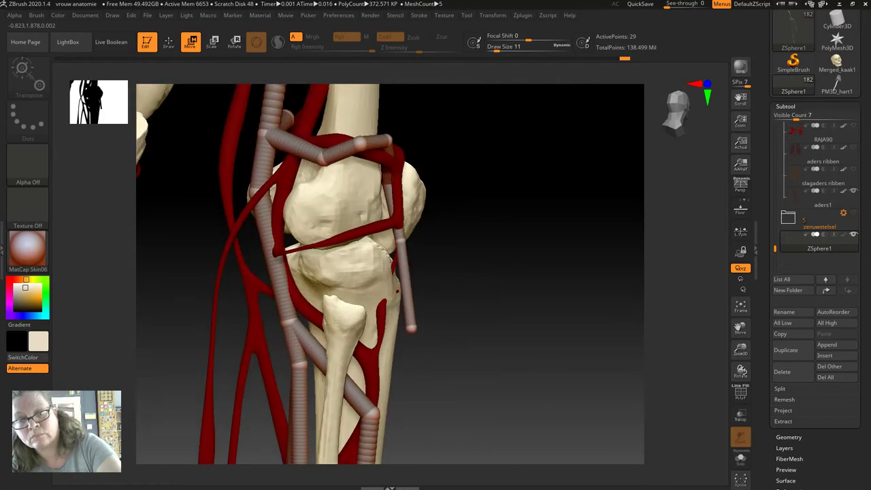
- Resize the tube below the knee to match the artery and move its end down the shin
{"action": "key", "text": "e"}
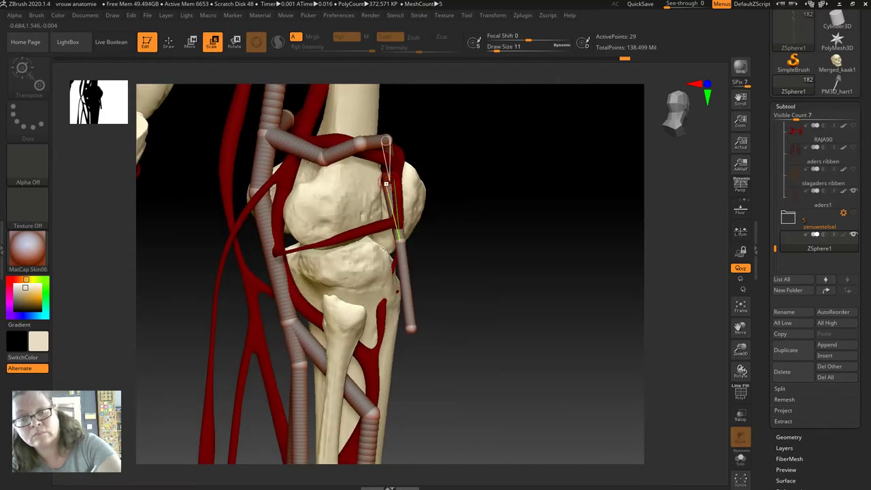
{"action": "left_click_drag", "start_coordinate": [386, 184], "coordinate": [385, 181]}
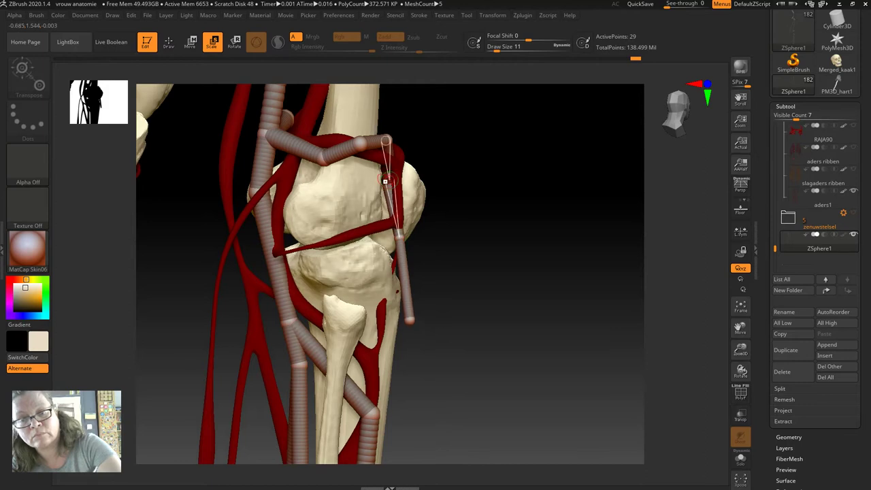
{"action": "key", "text": "ctrl+z"}
{"action": "left_click_drag", "start_coordinate": [386, 141], "coordinate": [387, 188]}
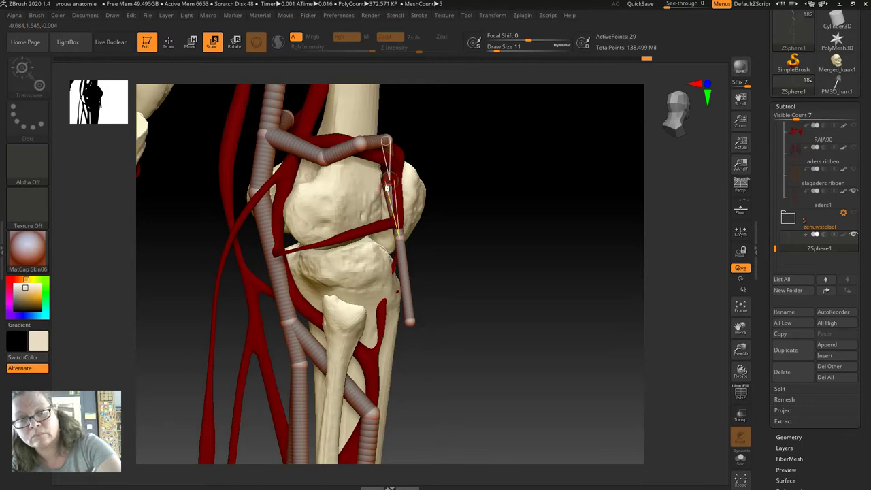
{"action": "key", "text": "ctrl+z"}
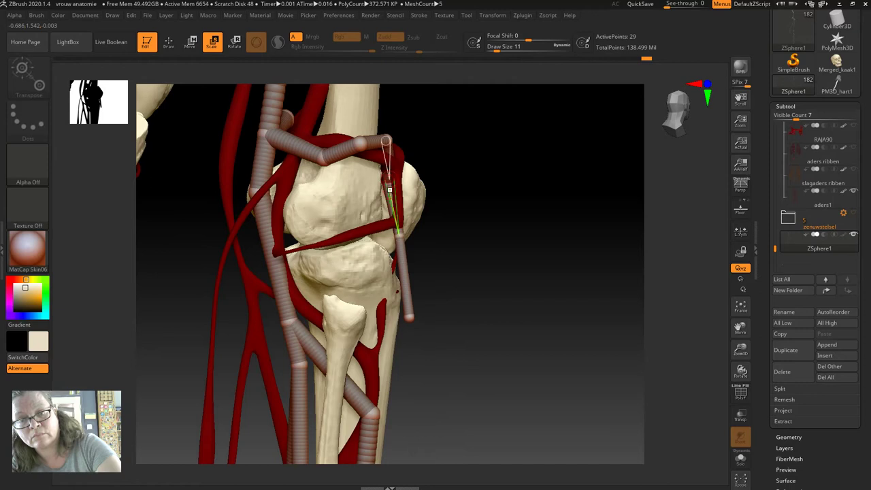
{"action": "left_click_drag", "start_coordinate": [388, 179], "coordinate": [409, 319]}
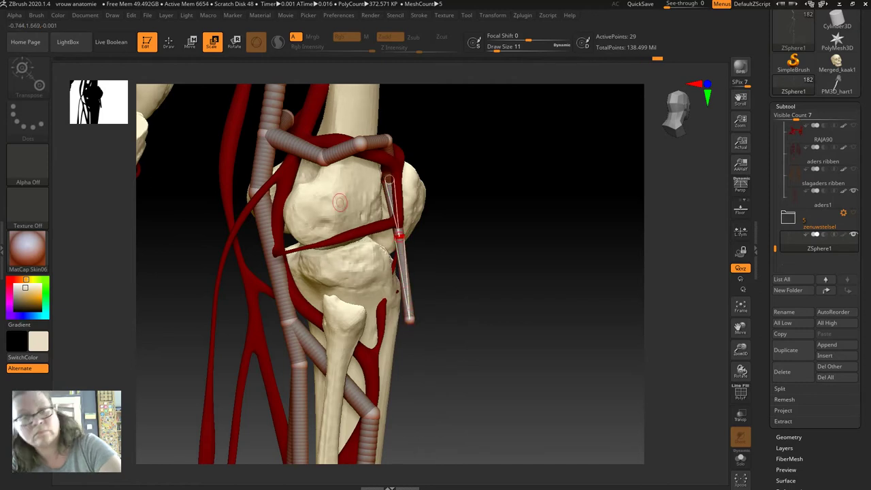
{"action": "key", "text": "w"}
{"action": "left_click_drag", "start_coordinate": [398, 235], "coordinate": [393, 299]}
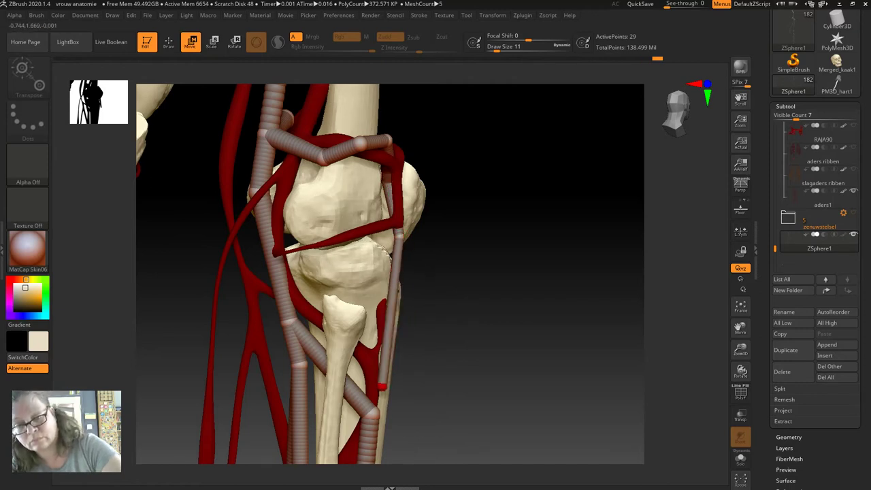
{"action": "left_click_drag", "start_coordinate": [369, 413], "coordinate": [405, 410]}
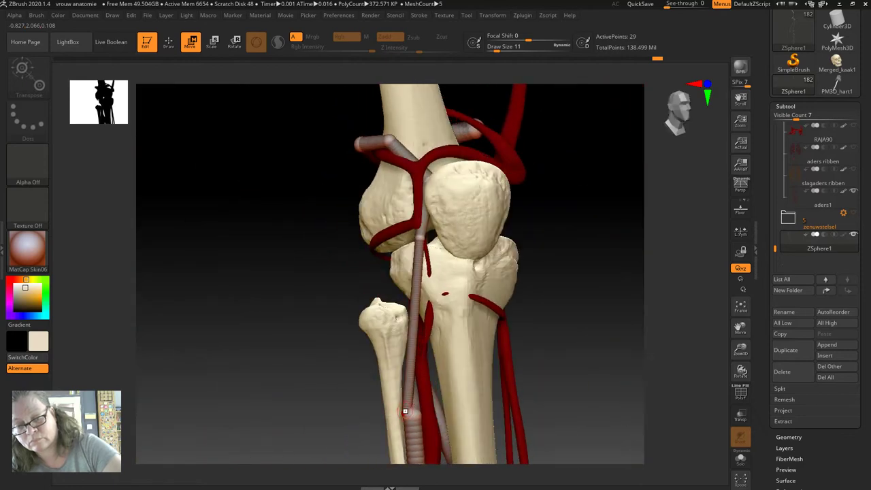
{"action": "mouse_move", "coordinate": [405, 410]}
{"action": "left_mouse_down"}
{"action": "mouse_move", "coordinate": [412, 238]}
{"action": "mouse_move", "coordinate": [463, 238]}
{"action": "mouse_move", "coordinate": [219, 274]}
{"action": "left_mouse_up"}
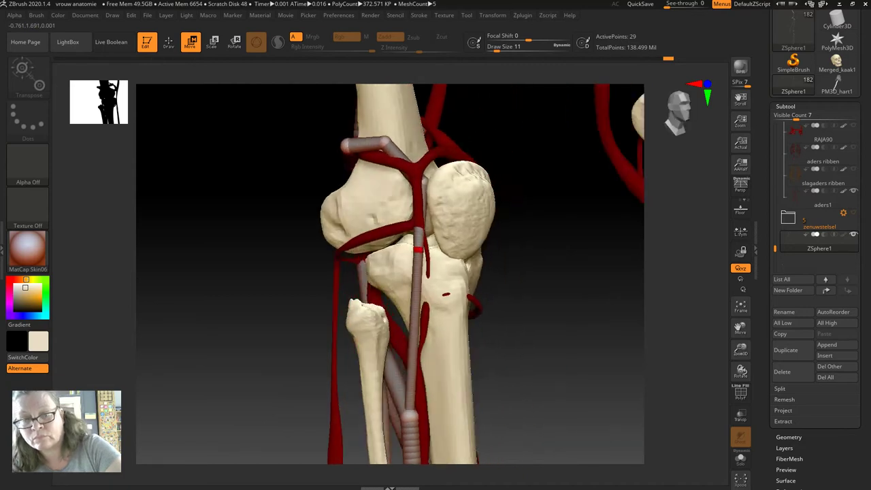
- Orbit to a side view of the knee joint, then zoom out to show both legs
{"action": "left_click_drag", "start_coordinate": [477, 272], "coordinate": [341, 272]}
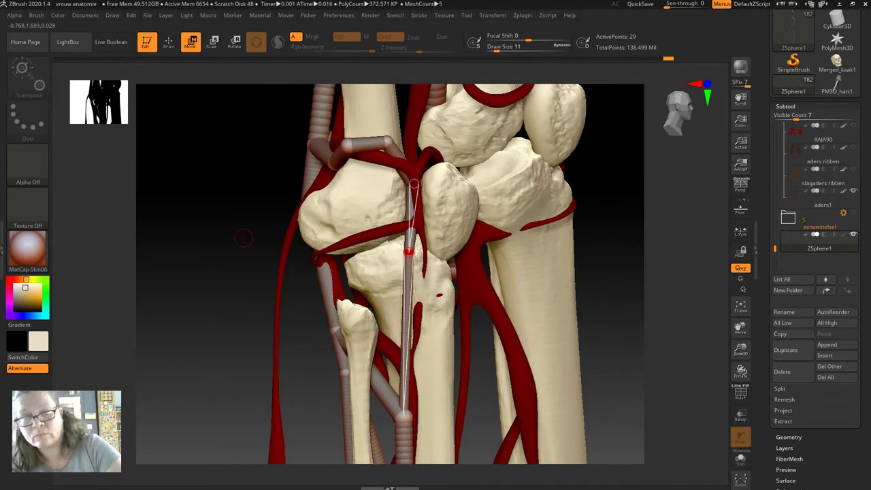
{"action": "key", "text": "q"}
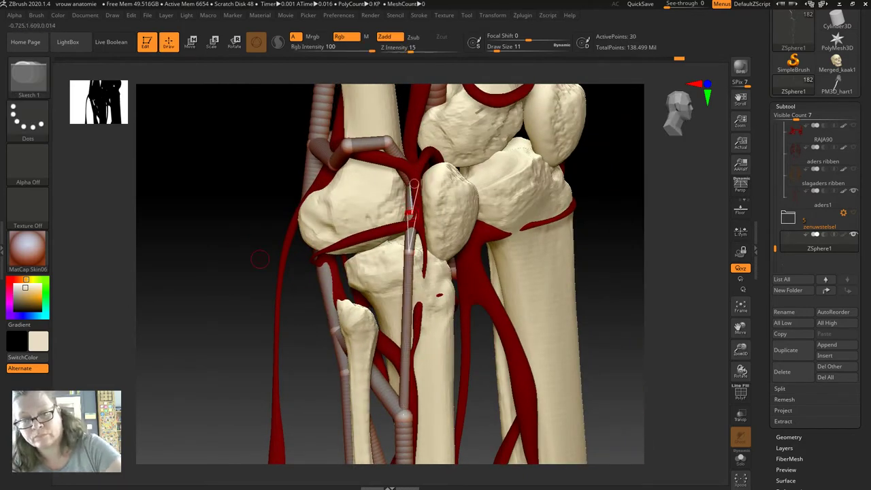
{"action": "left_click_drag", "start_coordinate": [260, 258], "coordinate": [267, 203]}
{"action": "left_click", "coordinate": [191, 43]}
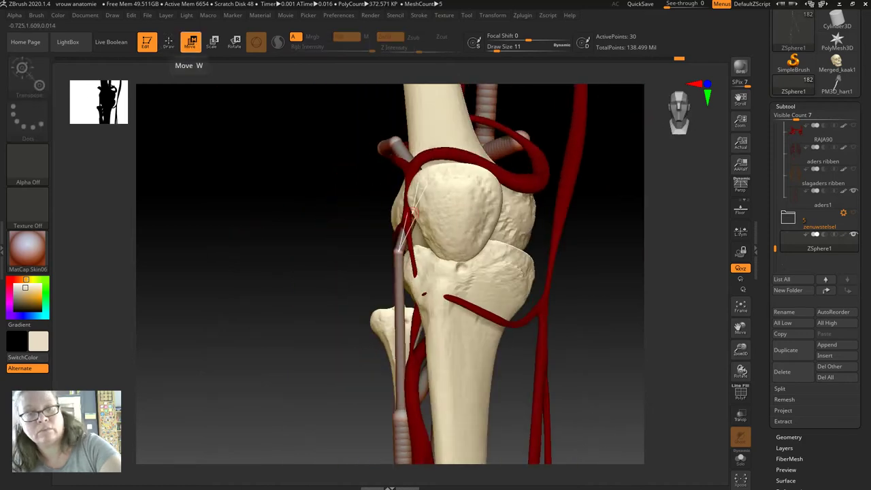
{"action": "left_click_drag", "start_coordinate": [317, 301], "coordinate": [320, 310]}
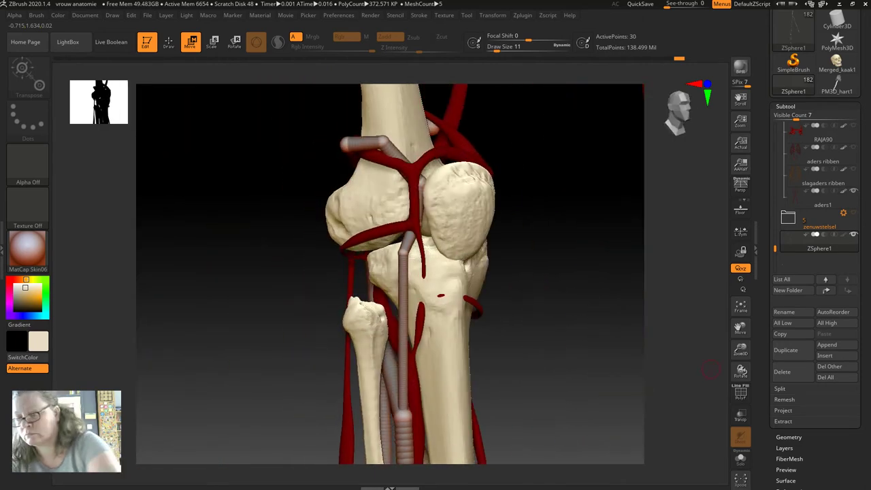
{"action": "mouse_move", "coordinate": [320, 310]}
{"action": "left_mouse_down", "text": "alt"}
{"action": "mouse_move", "coordinate": [301, 355]}
{"action": "mouse_move", "coordinate": [172, 346]}
{"action": "mouse_move", "coordinate": [279, 352]}
{"action": "left_mouse_up", "text": "alt"}
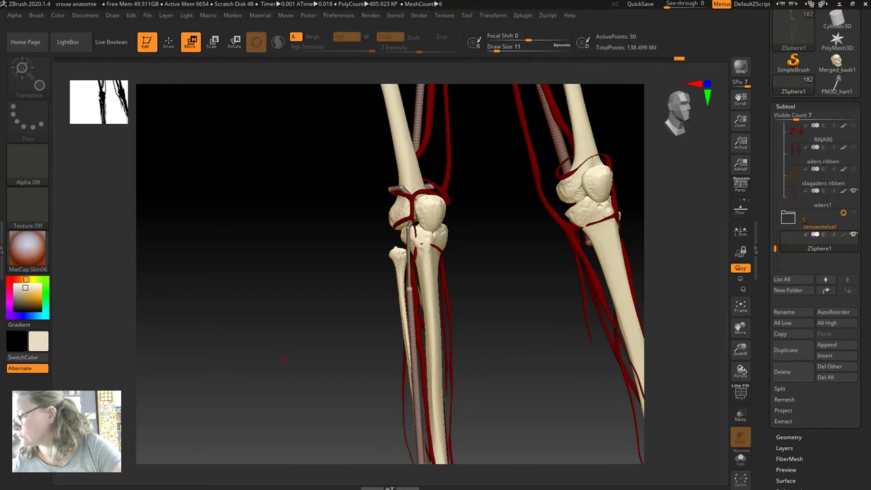
{"action": "left_click_drag", "start_coordinate": [286, 318], "coordinate": [340, 320]}
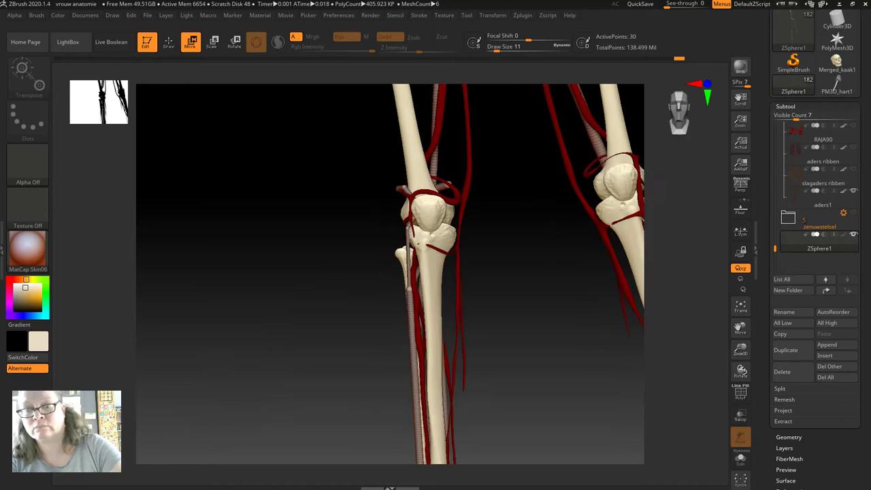
- Add a ZSphere above the knee and orbit until the knee and fibula are side-on
{"action": "key", "text": "q"}
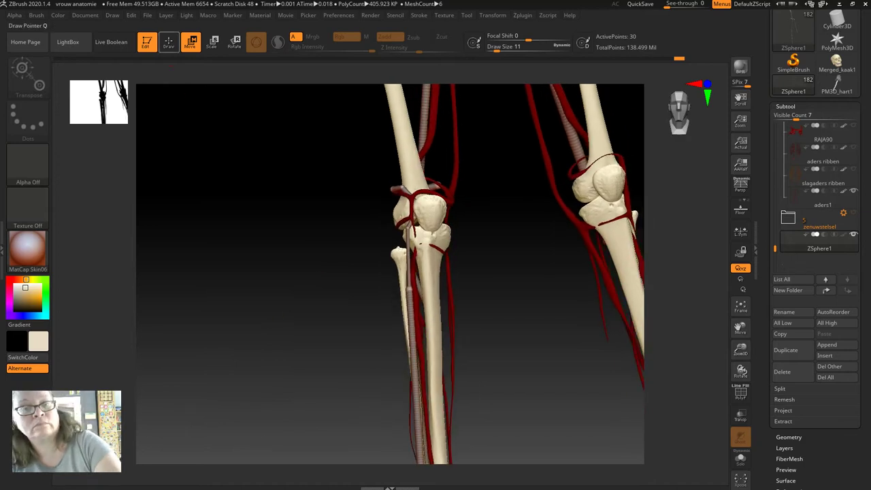
{"action": "left_click_drag", "start_coordinate": [432, 167], "coordinate": [453, 147]}
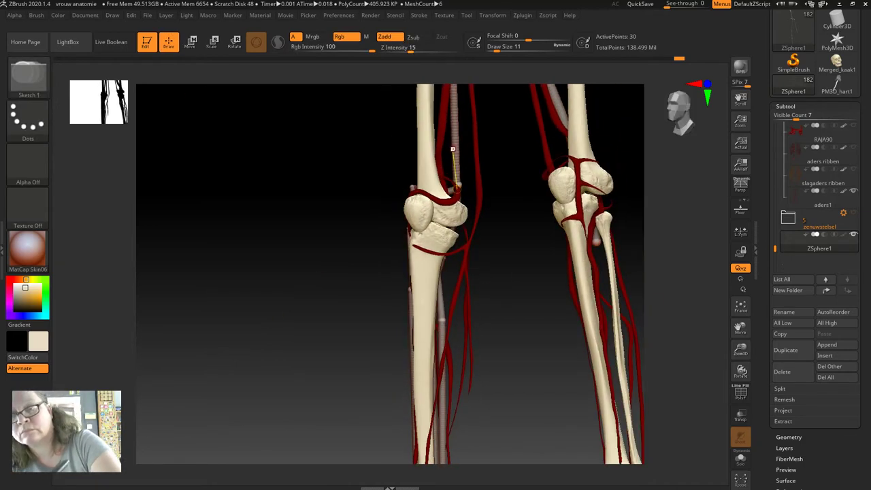
{"action": "left_click", "coordinate": [454, 143]}
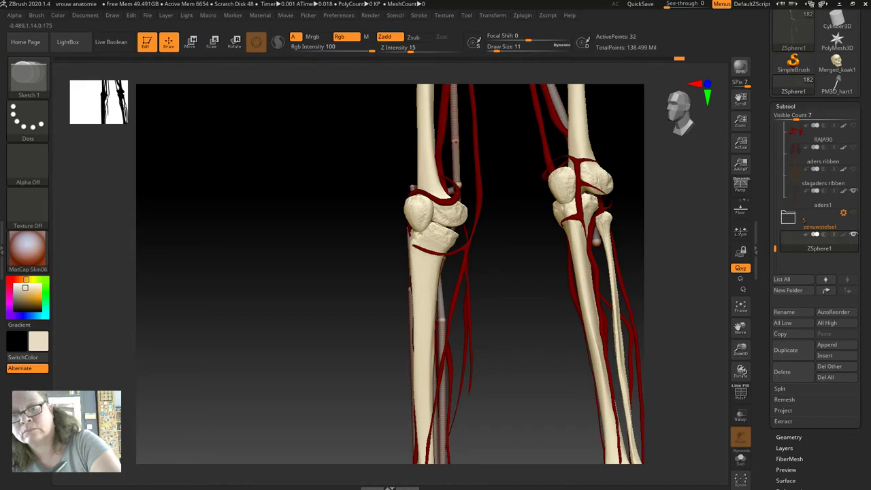
{"action": "key", "text": "w"}
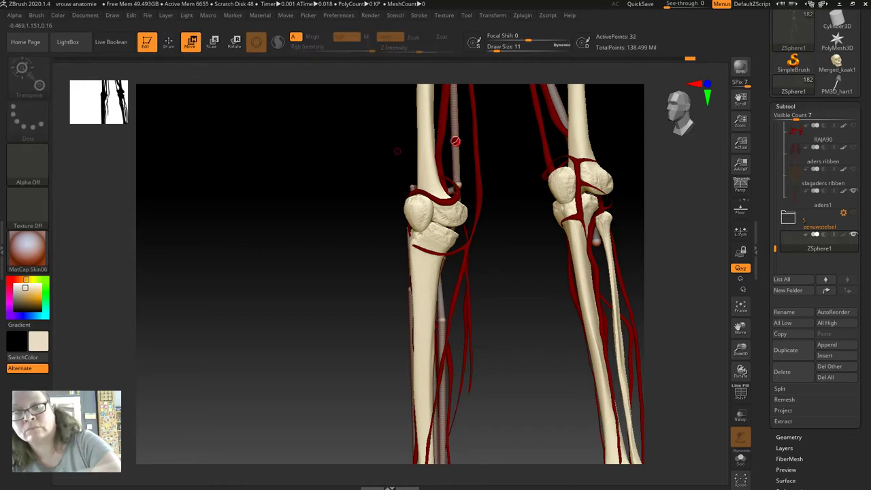
{"action": "left_click_drag", "start_coordinate": [455, 141], "coordinate": [490, 143]}
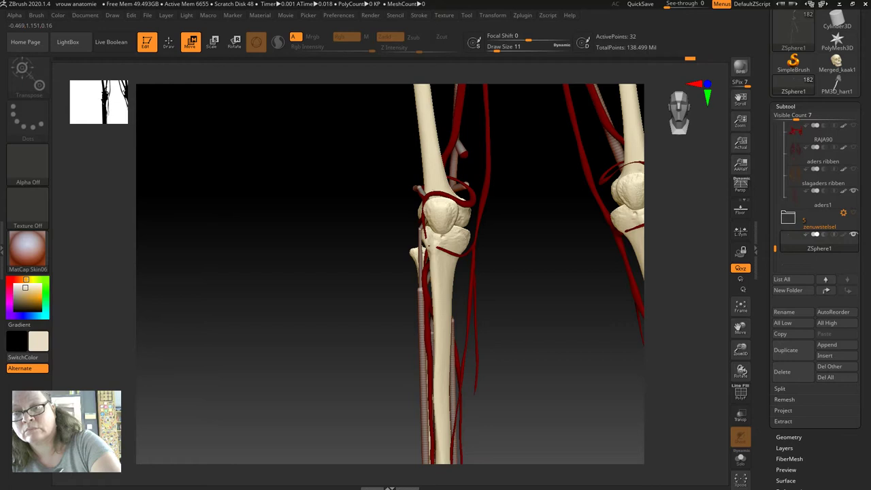
{"action": "left_click_drag", "start_coordinate": [357, 222], "coordinate": [375, 221]}
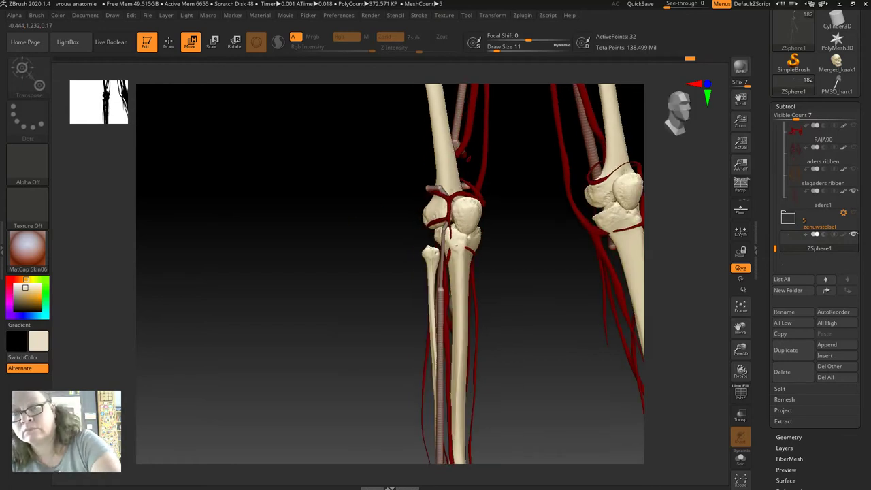
{"action": "left_click_drag", "start_coordinate": [379, 183], "coordinate": [402, 186]}
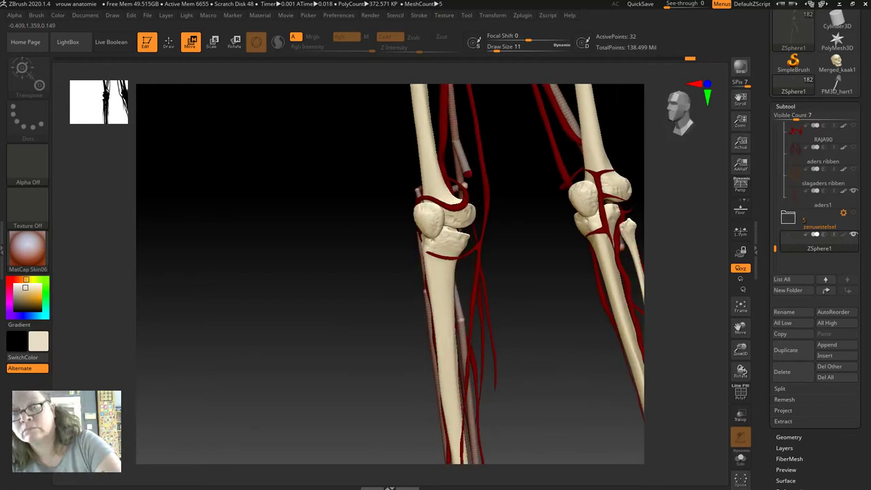
{"action": "left_click_drag", "start_coordinate": [354, 205], "coordinate": [381, 205]}
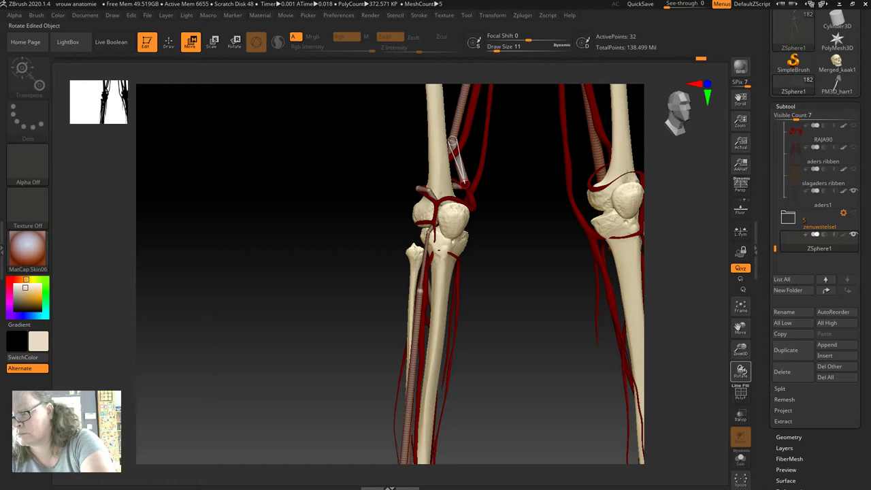
- Add a ZSphere link running up from the knee
{"action": "left_click_drag", "start_coordinate": [740, 350], "coordinate": [740, 327]}
{"action": "left_click_drag", "start_coordinate": [205, 272], "coordinate": [286, 272]}
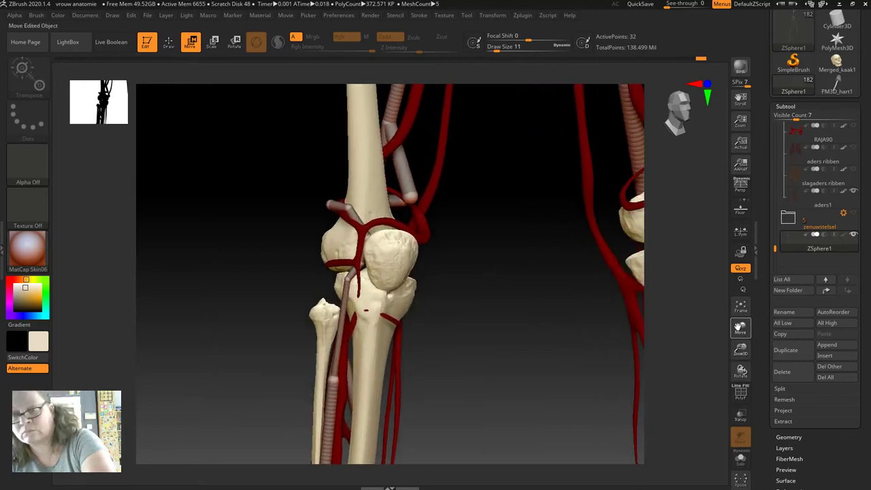
{"action": "left_click_drag", "start_coordinate": [378, 218], "coordinate": [379, 140]}
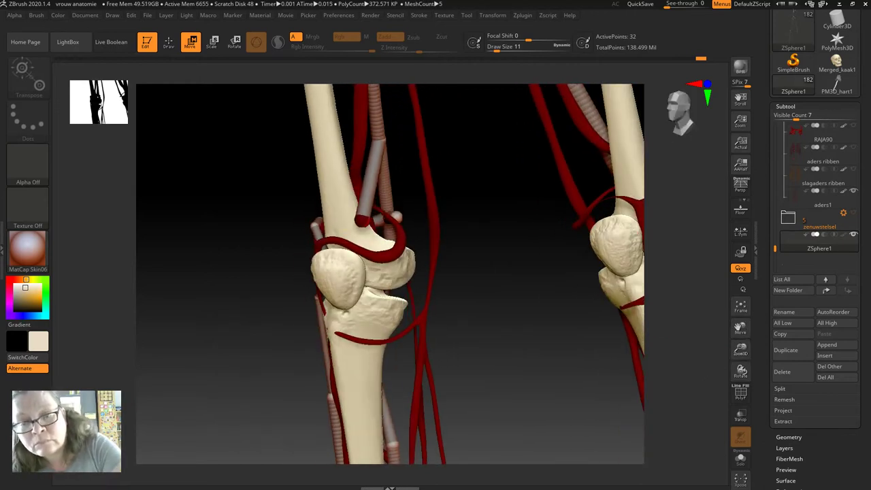
{"action": "key", "text": "q"}
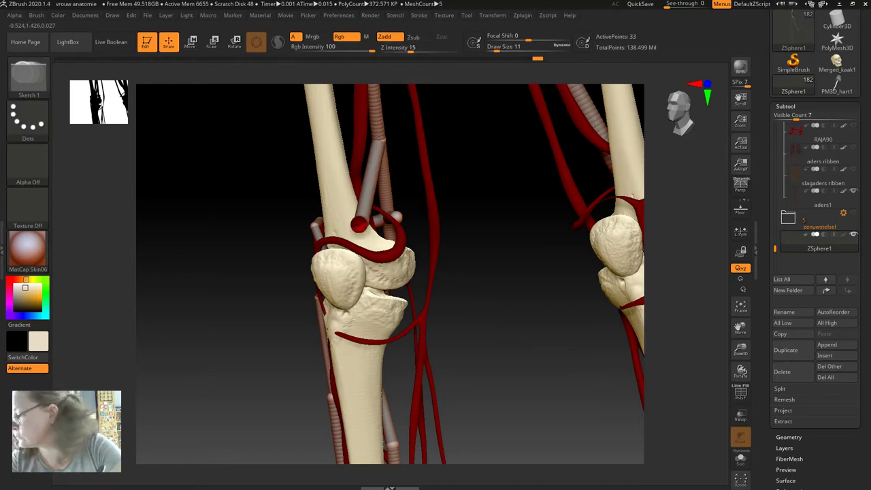
{"action": "left_click_drag", "start_coordinate": [352, 237], "coordinate": [362, 222]}
- Stretch the chain down the front of the shin and straighten it along the fibula
{"action": "key", "text": "e"}
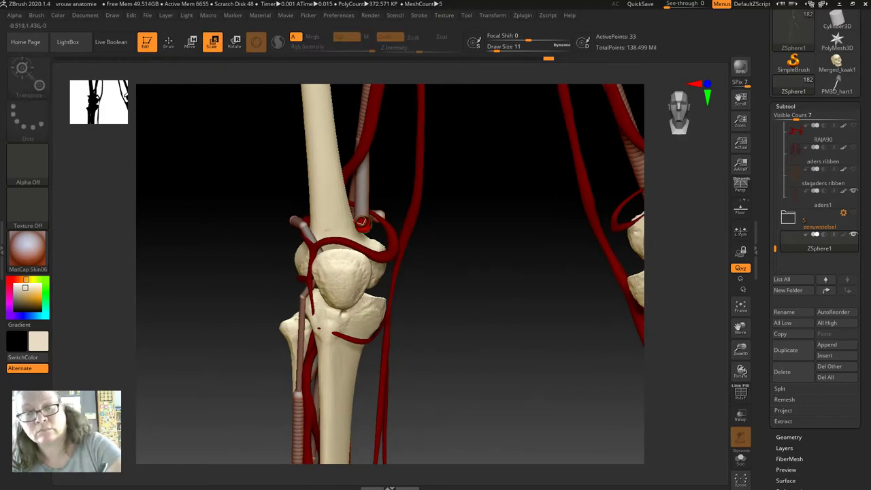
{"action": "key", "text": "w"}
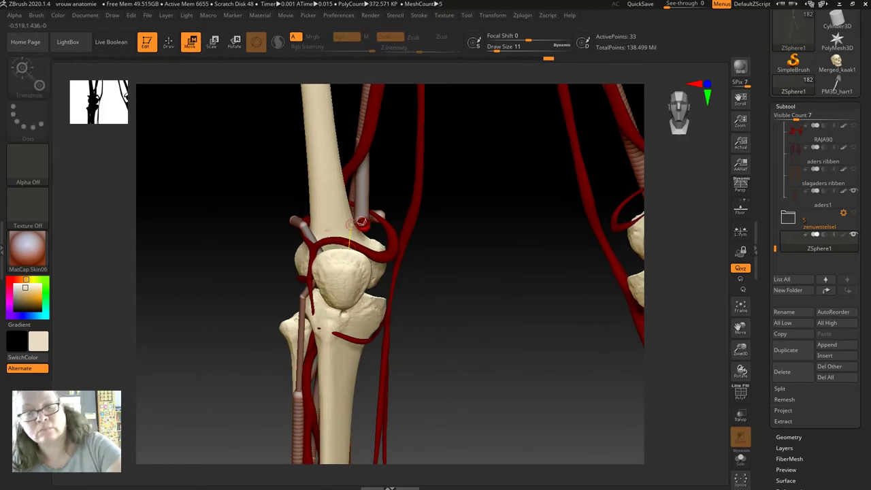
{"action": "left_click_drag", "start_coordinate": [272, 267], "coordinate": [355, 304]}
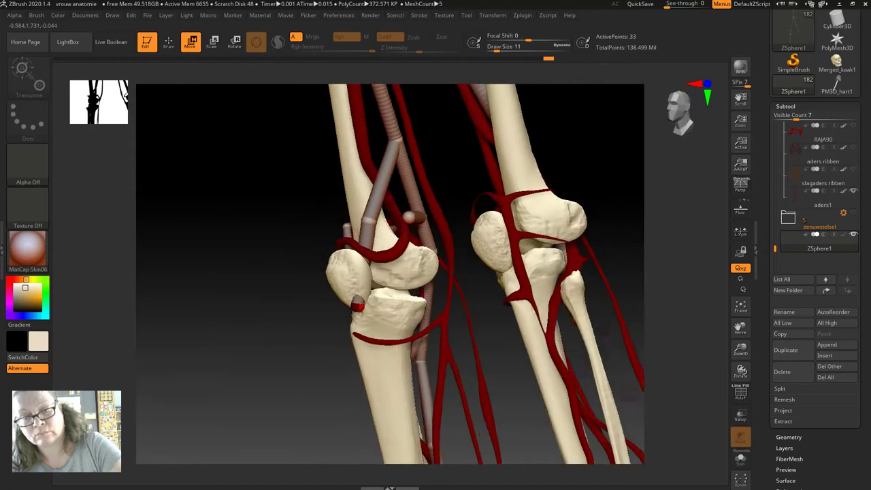
{"action": "left_click_drag", "start_coordinate": [355, 303], "coordinate": [357, 346]}
{"action": "left_click_drag", "start_coordinate": [268, 312], "coordinate": [322, 329]}
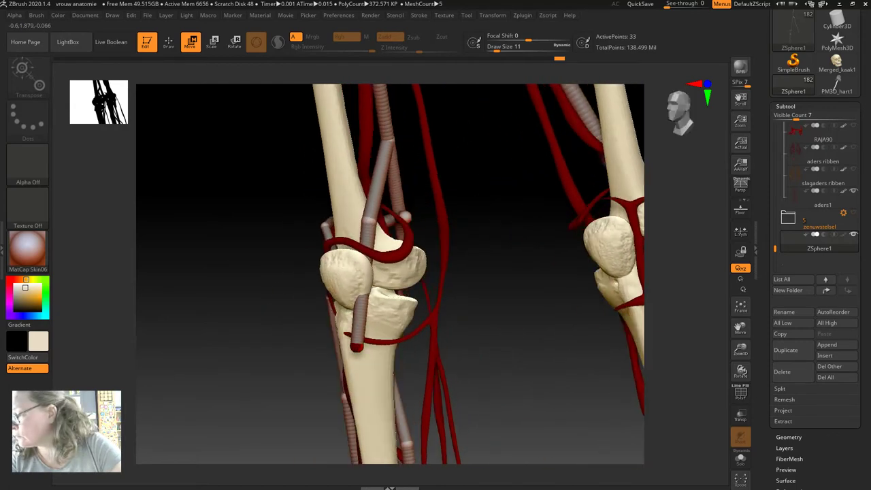
{"action": "mouse_move", "coordinate": [366, 231]}
{"action": "left_mouse_down"}
{"action": "mouse_move", "coordinate": [397, 232]}
{"action": "mouse_move", "coordinate": [381, 286]}
{"action": "left_mouse_up"}
{"action": "mouse_move", "coordinate": [238, 304]}
{"action": "left_mouse_down"}
{"action": "mouse_move", "coordinate": [265, 306]}
{"action": "mouse_move", "coordinate": [238, 304]}
{"action": "left_mouse_up"}
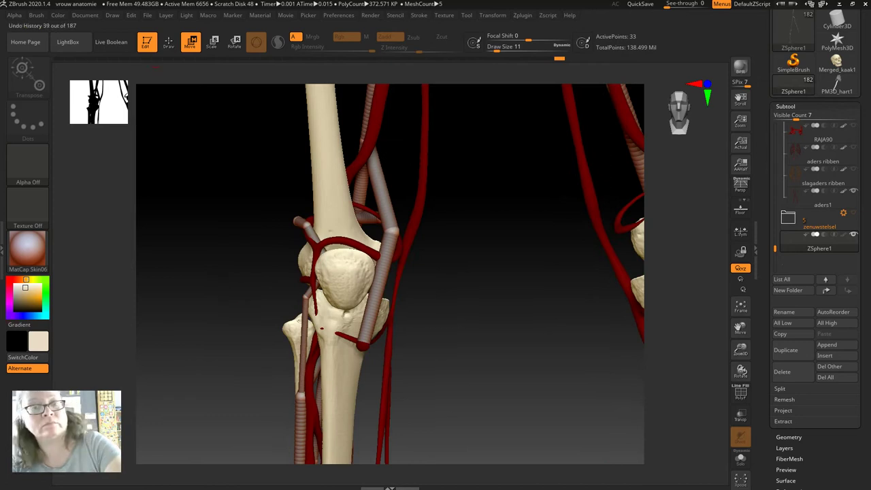
{"action": "key", "text": "e"}
{"action": "left_click_drag", "start_coordinate": [392, 229], "coordinate": [367, 141]}
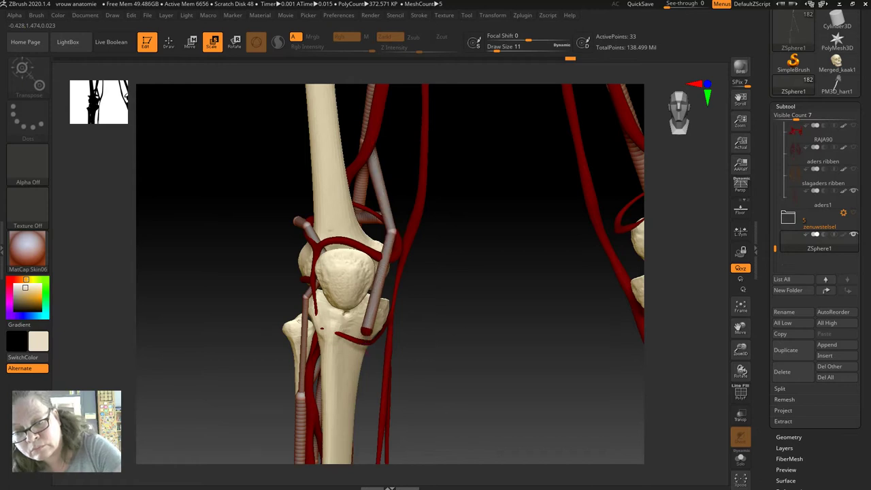
{"action": "left_click_drag", "start_coordinate": [225, 300], "coordinate": [239, 299]}
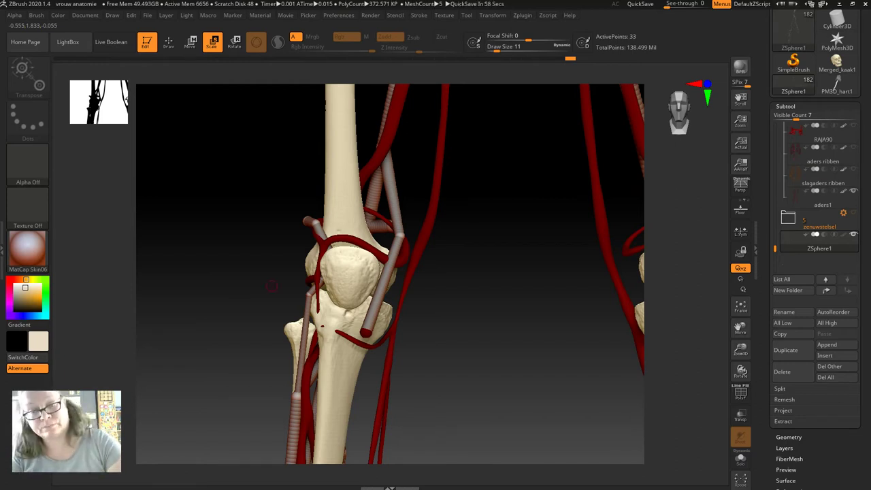
{"action": "left_click_drag", "start_coordinate": [278, 291], "coordinate": [365, 329]}
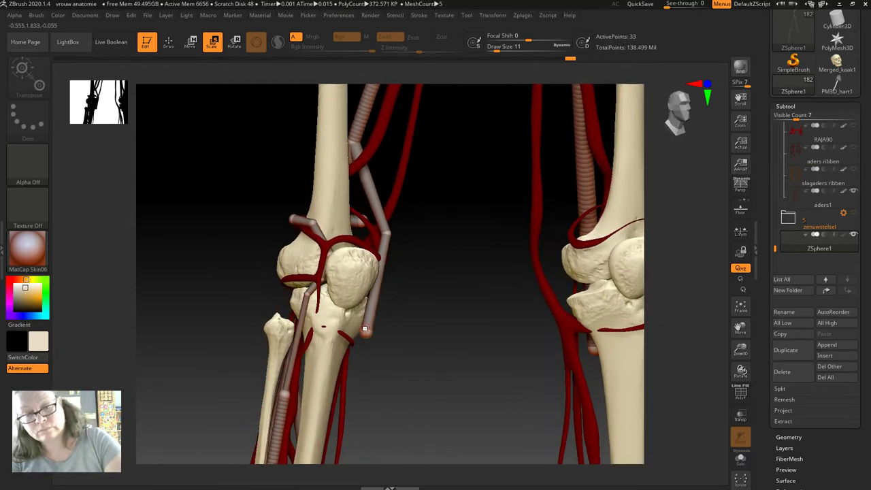
- Remove the extra sphere at the chain end and orbit around the knee loop to check both knees
{"action": "left_click", "coordinate": [168, 42]}
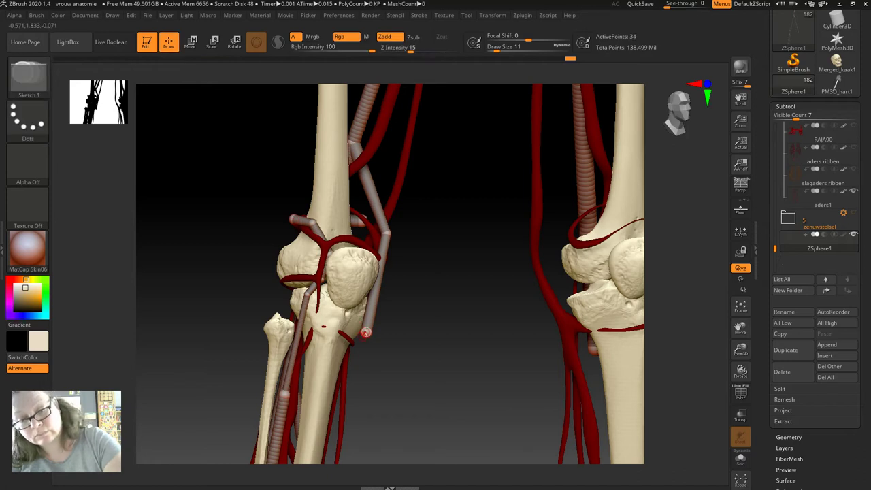
{"action": "left_click", "coordinate": [366, 332], "text": "alt"}
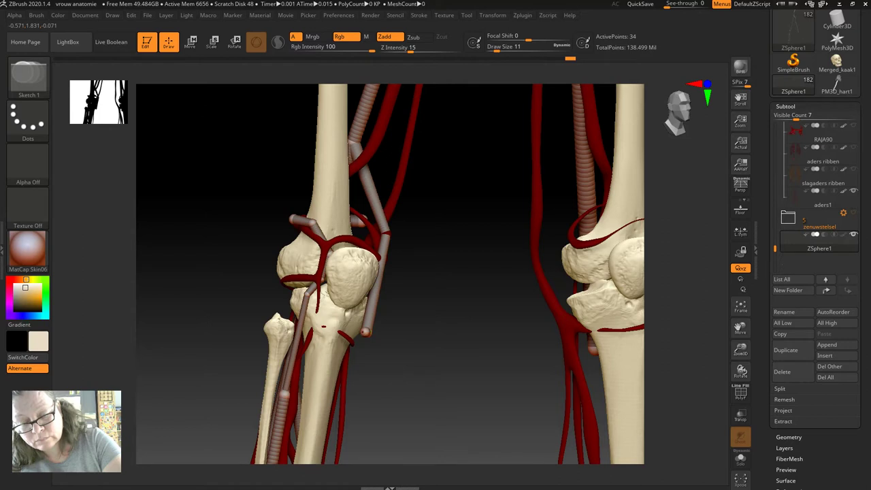
{"action": "left_click", "coordinate": [190, 41]}
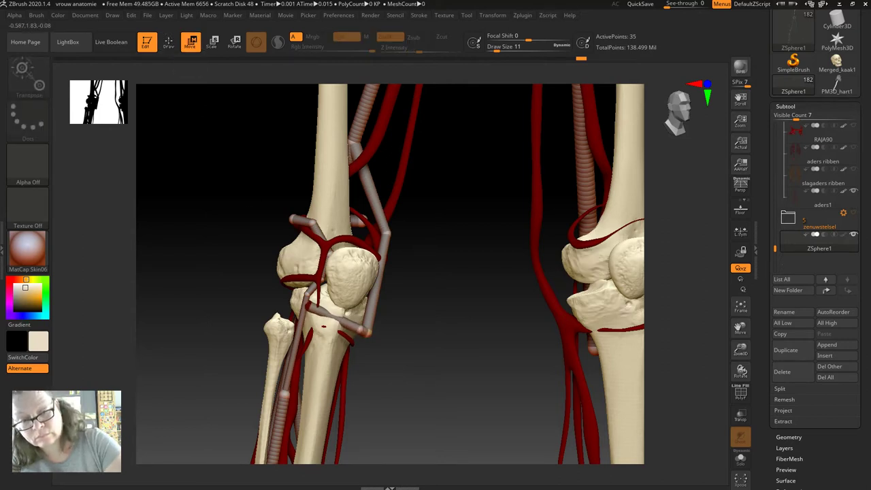
{"action": "mouse_move", "coordinate": [360, 334]}
{"action": "left_mouse_down"}
{"action": "mouse_move", "coordinate": [309, 296]}
{"action": "mouse_move", "coordinate": [408, 341]}
{"action": "left_mouse_up"}
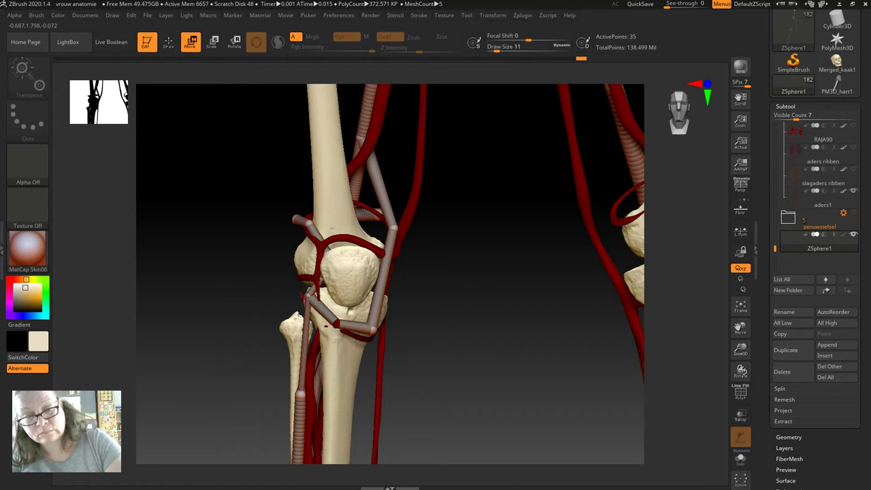
{"action": "left_click_drag", "start_coordinate": [236, 294], "coordinate": [293, 272]}
{"action": "left_click_drag", "start_coordinate": [358, 302], "coordinate": [372, 332]}
{"action": "key", "text": "e"}
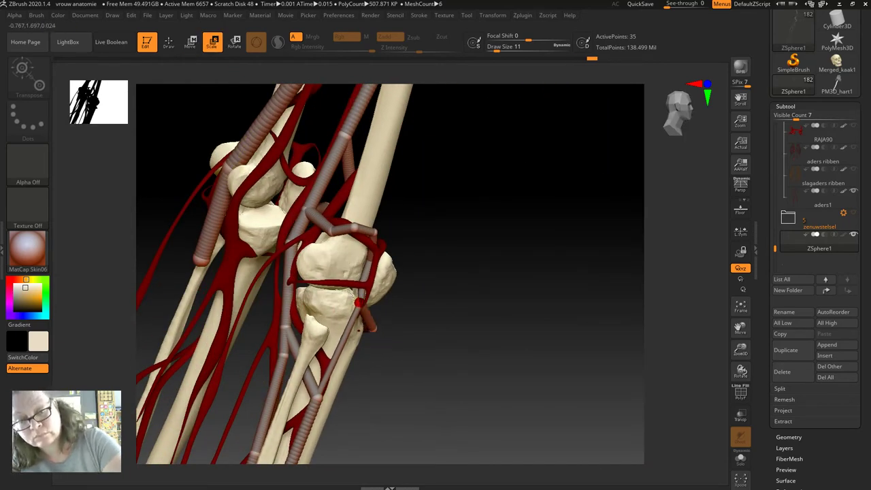
{"action": "mouse_move", "coordinate": [422, 340]}
{"action": "left_mouse_down"}
{"action": "mouse_move", "coordinate": [272, 342]}
{"action": "mouse_move", "coordinate": [404, 332]}
{"action": "left_mouse_up"}
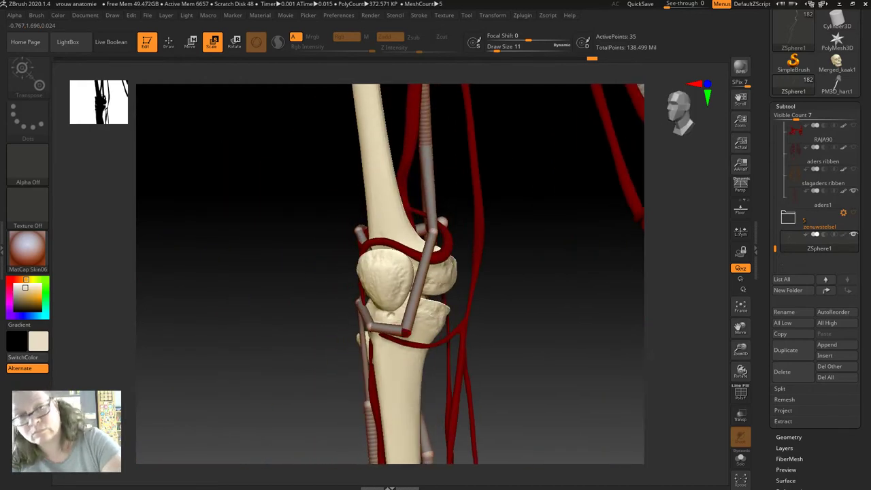
{"action": "key", "text": "w"}
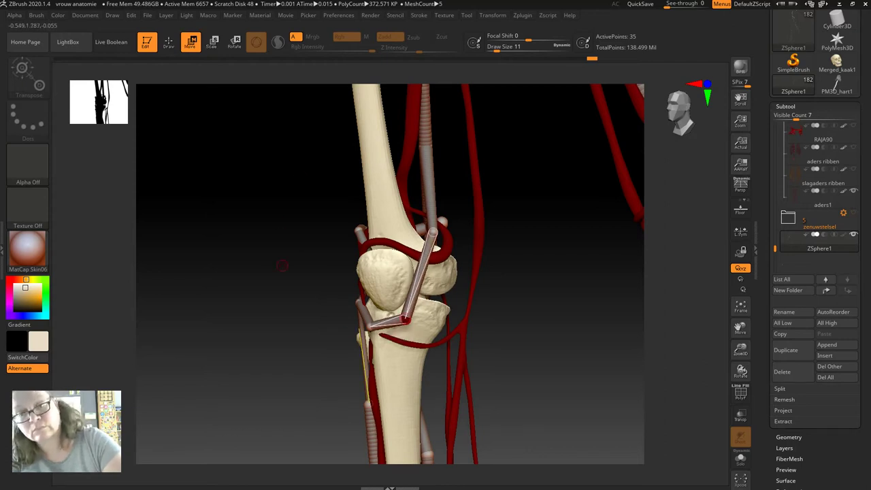
{"action": "left_click_drag", "start_coordinate": [282, 255], "coordinate": [300, 259]}
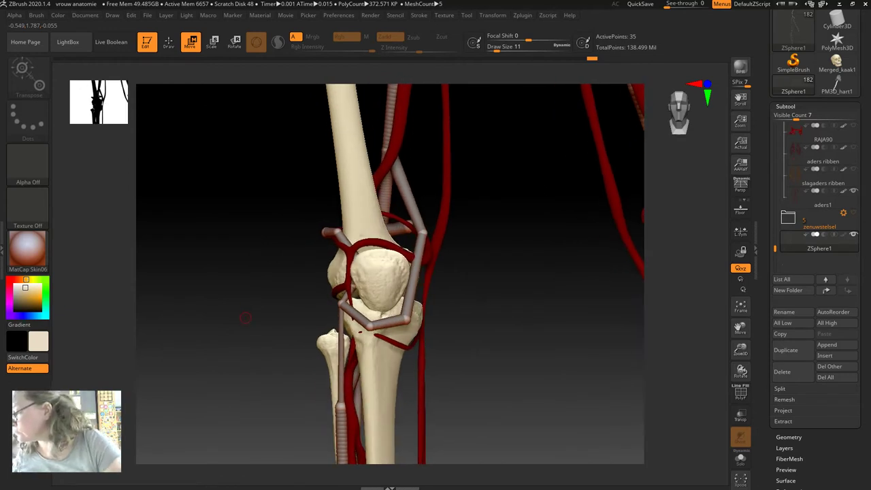
{"action": "left_click_drag", "start_coordinate": [246, 319], "coordinate": [354, 321]}
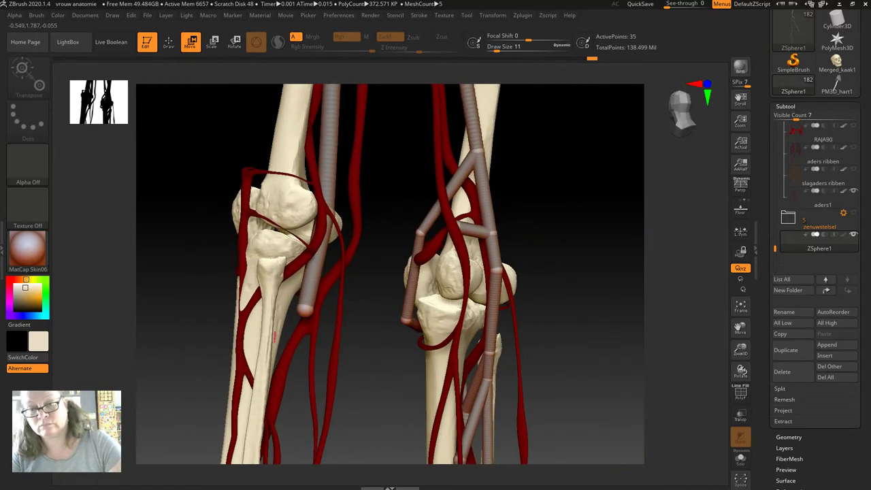
- Pull the tube's upper end down at the other knee, then frame the skeleton and turn it upright
{"action": "left_click_drag", "start_coordinate": [418, 234], "coordinate": [409, 251]}
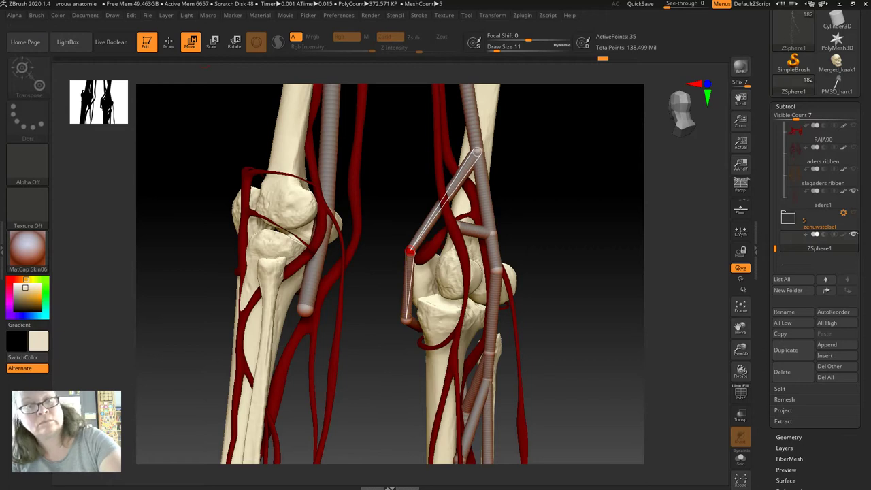
{"action": "key", "text": "q"}
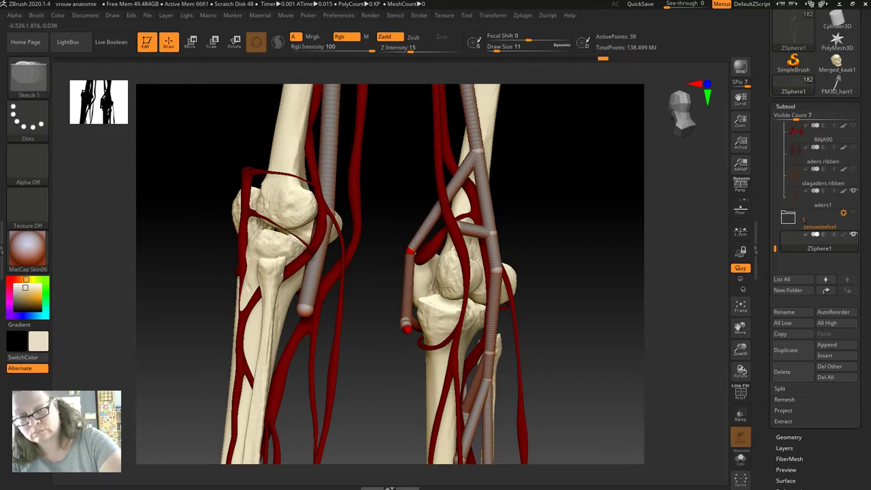
{"action": "key", "text": "w"}
{"action": "mouse_move", "coordinate": [398, 350]}
{"action": "left_mouse_down"}
{"action": "mouse_move", "coordinate": [395, 378]}
{"action": "mouse_move", "coordinate": [489, 359]}
{"action": "left_mouse_up"}
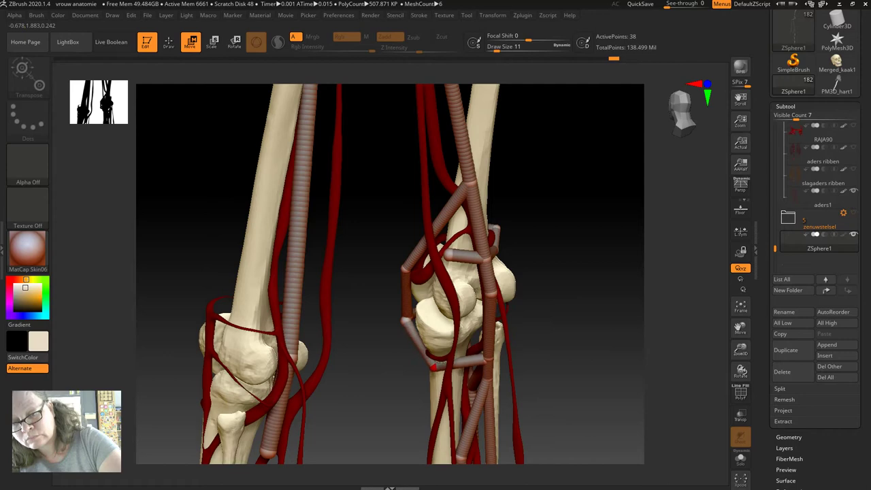
{"action": "mouse_move", "coordinate": [406, 337]}
{"action": "left_mouse_down"}
{"action": "mouse_move", "coordinate": [430, 357]}
{"action": "mouse_move", "coordinate": [390, 399]}
{"action": "left_mouse_up"}
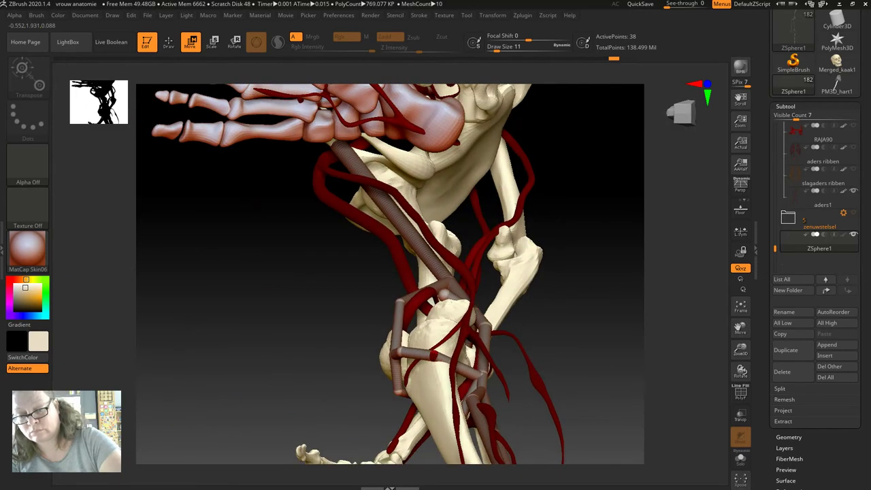
{"action": "mouse_move", "coordinate": [330, 320]}
{"action": "left_mouse_down"}
{"action": "mouse_move", "coordinate": [408, 381]}
{"action": "mouse_move", "coordinate": [266, 357]}
{"action": "mouse_move", "coordinate": [224, 361]}
{"action": "left_mouse_up"}
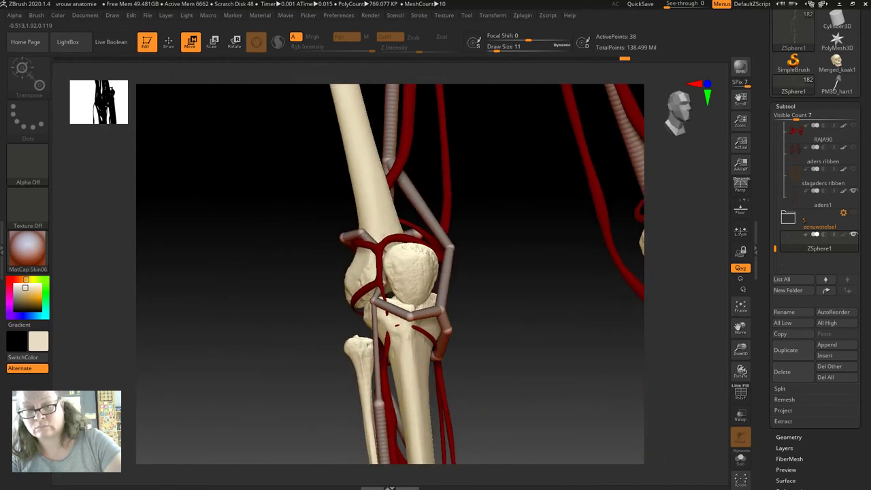
{"action": "left_click", "coordinate": [741, 306]}
{"action": "left_click_drag", "start_coordinate": [545, 272], "coordinate": [525, 272], "text": "shift"}
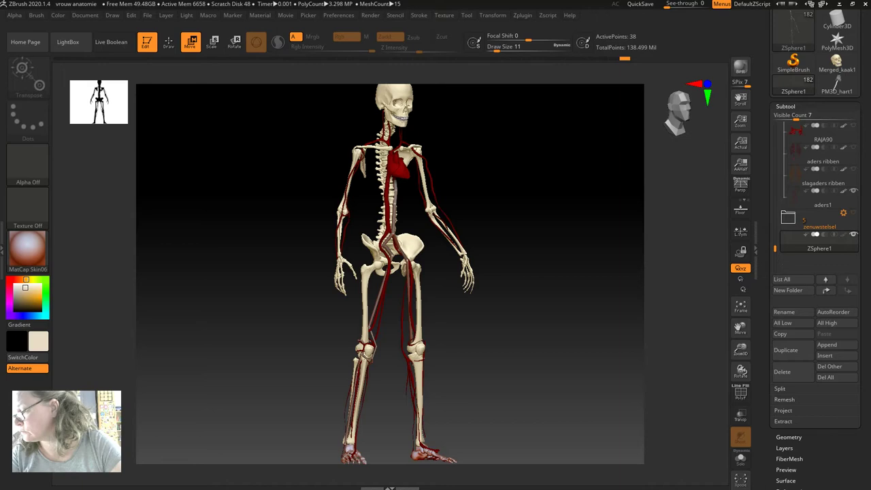
- Add a ZSphere below the knee, stretch its tube down the tibia toward the ankle, and enable Transp
{"action": "left_click_drag", "start_coordinate": [544, 272], "coordinate": [490, 272]}
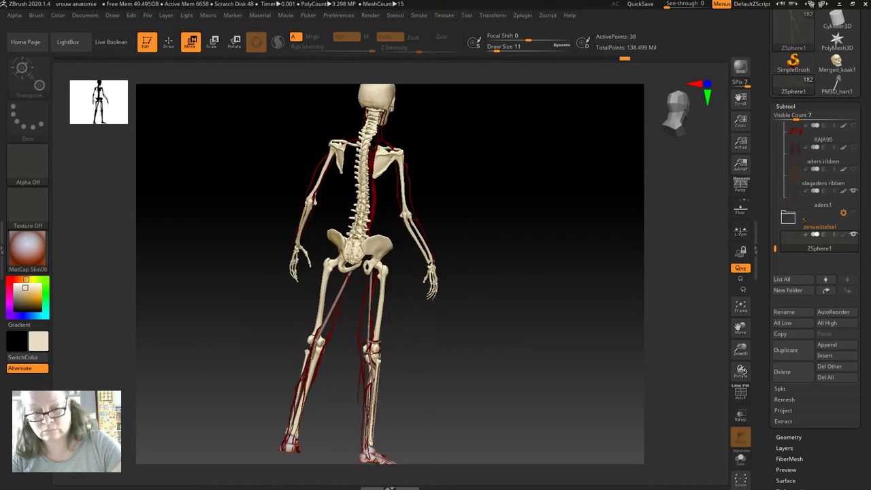
{"action": "left_click_drag", "start_coordinate": [545, 272], "coordinate": [517, 272]}
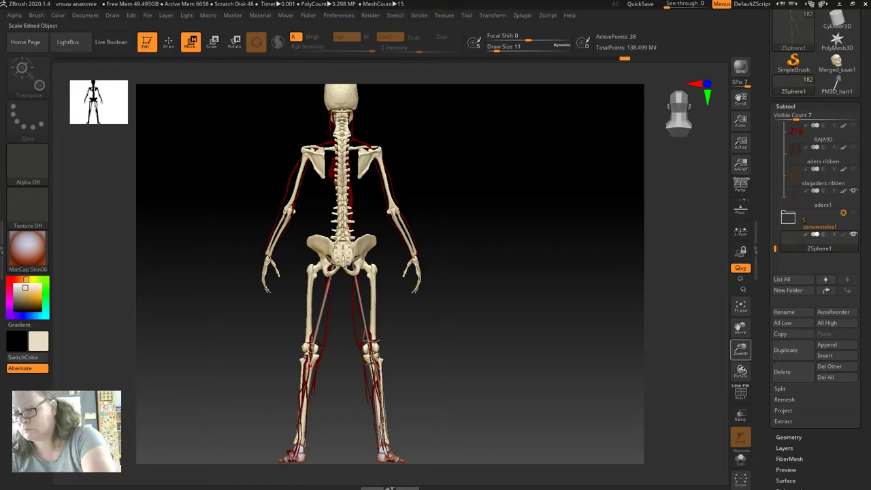
{"action": "left_click_drag", "start_coordinate": [740, 349], "coordinate": [742, 279]}
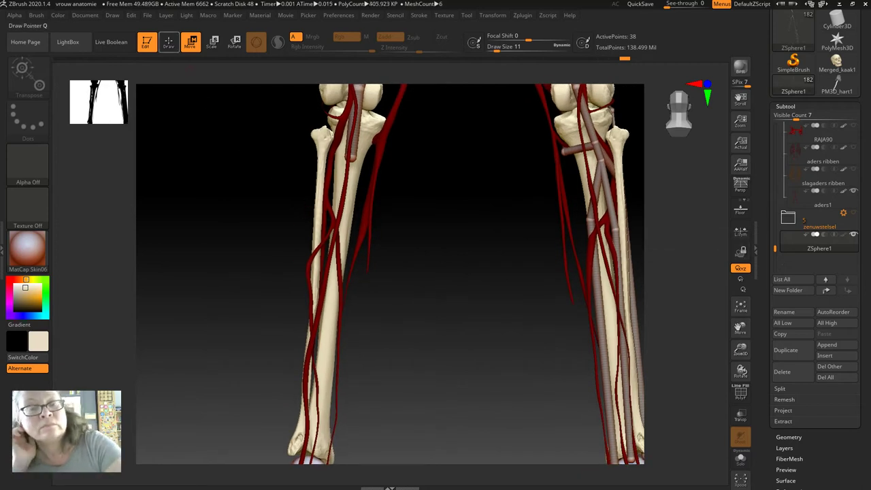
{"action": "key", "text": "q"}
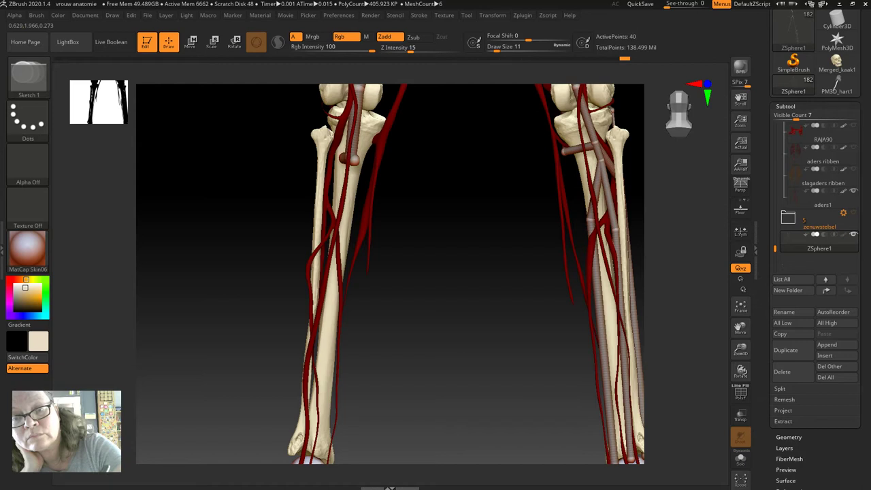
{"action": "key", "text": "w"}
{"action": "mouse_move", "coordinate": [353, 159]}
{"action": "left_mouse_down"}
{"action": "mouse_move", "coordinate": [345, 293]}
{"action": "mouse_move", "coordinate": [361, 334]}
{"action": "left_mouse_up"}
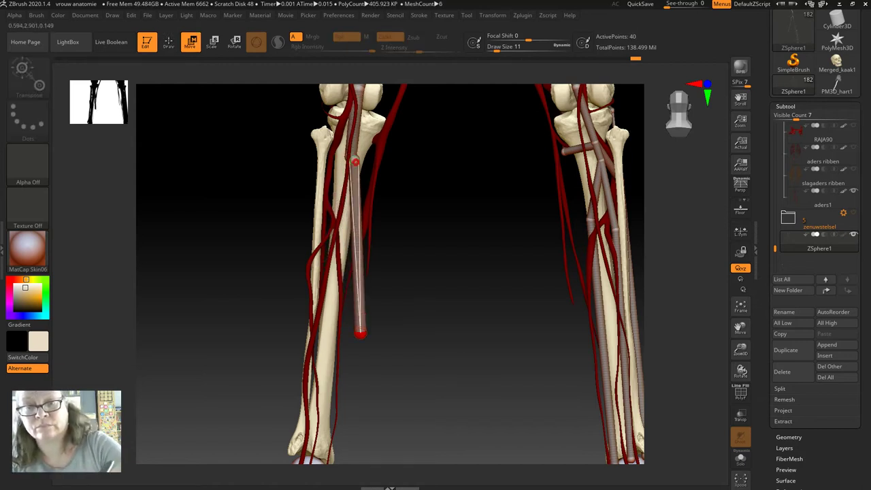
{"action": "left_click_drag", "start_coordinate": [359, 195], "coordinate": [336, 444]}
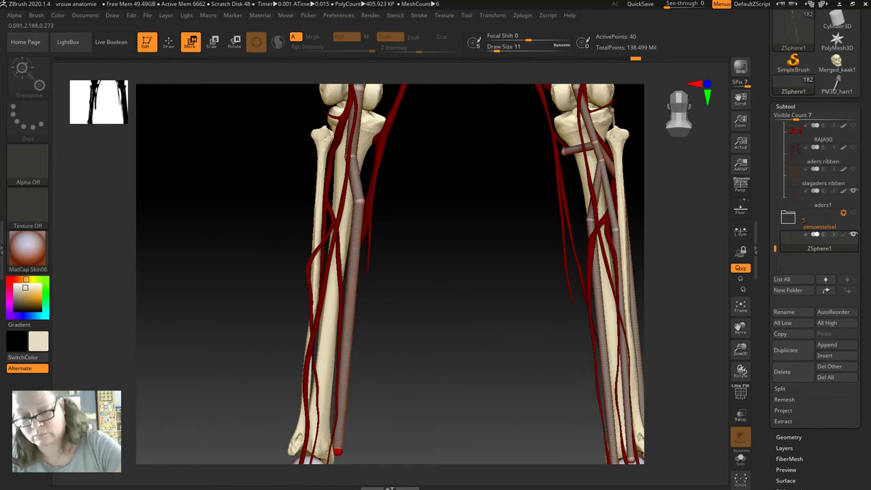
{"action": "left_click_drag", "start_coordinate": [359, 201], "coordinate": [343, 423]}
{"action": "left_click_drag", "start_coordinate": [294, 302], "coordinate": [183, 307]}
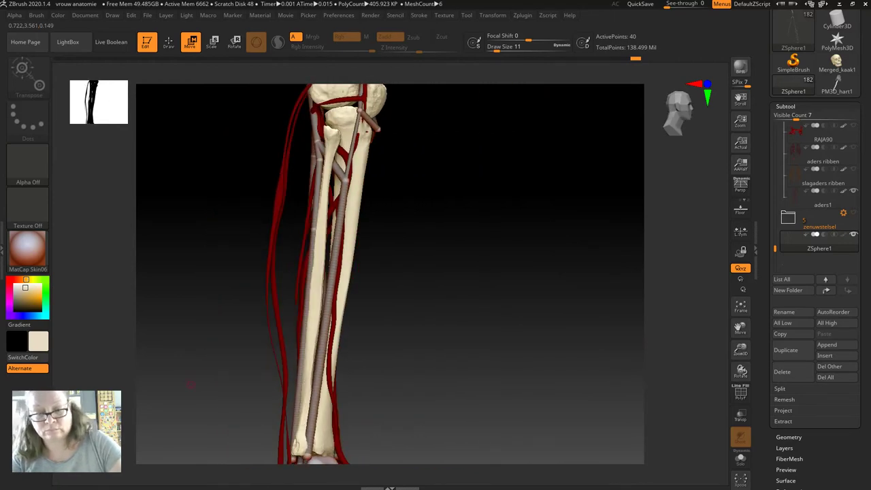
{"action": "left_click_drag", "start_coordinate": [740, 328], "coordinate": [743, 286]}
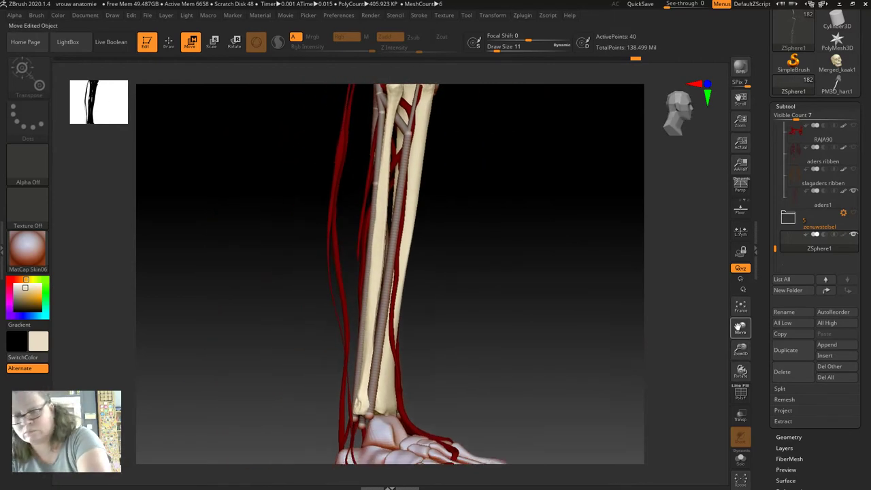
{"action": "left_click", "coordinate": [740, 415]}
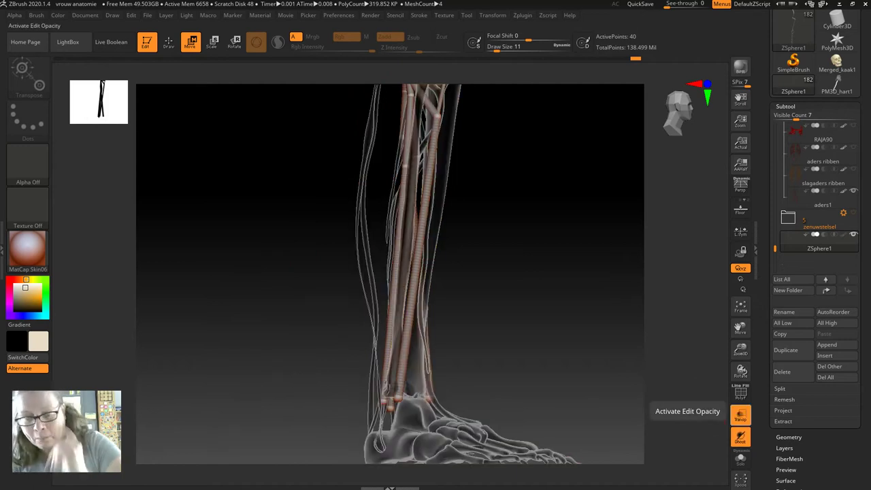
- Move the first shin tube's lower end down to the ankle
{"action": "left_click", "coordinate": [379, 407], "text": "alt"}
{"action": "left_click_drag", "start_coordinate": [379, 407], "coordinate": [359, 397]}
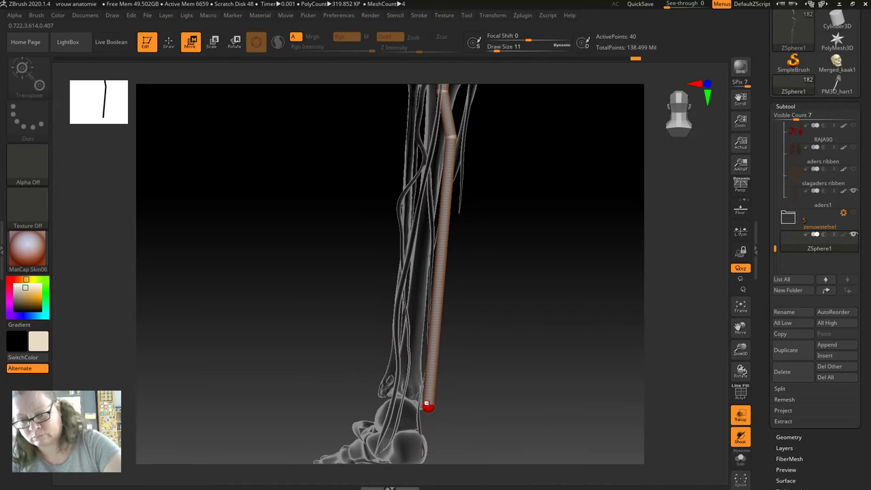
{"action": "left_click_drag", "start_coordinate": [427, 406], "coordinate": [423, 416]}
{"action": "left_click", "coordinate": [212, 41]}
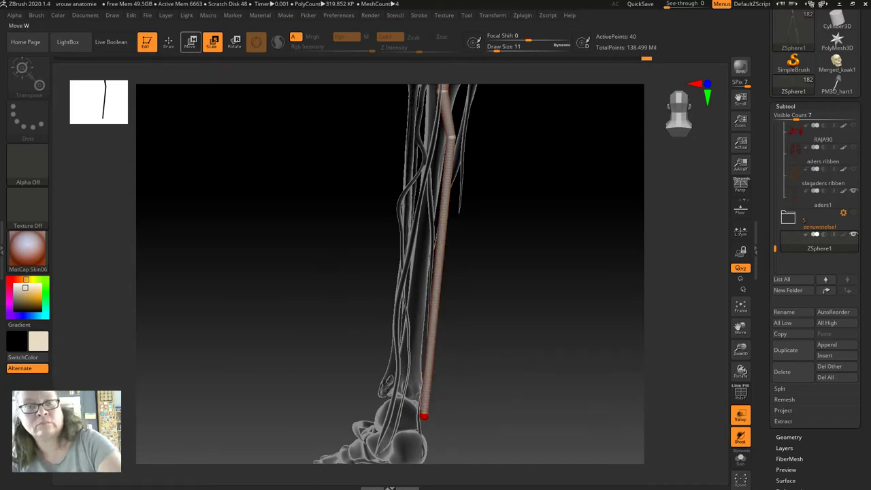
- Add a second ZSphere tube and drag it straight down so its end sits over the ankle
{"action": "key", "text": "q"}
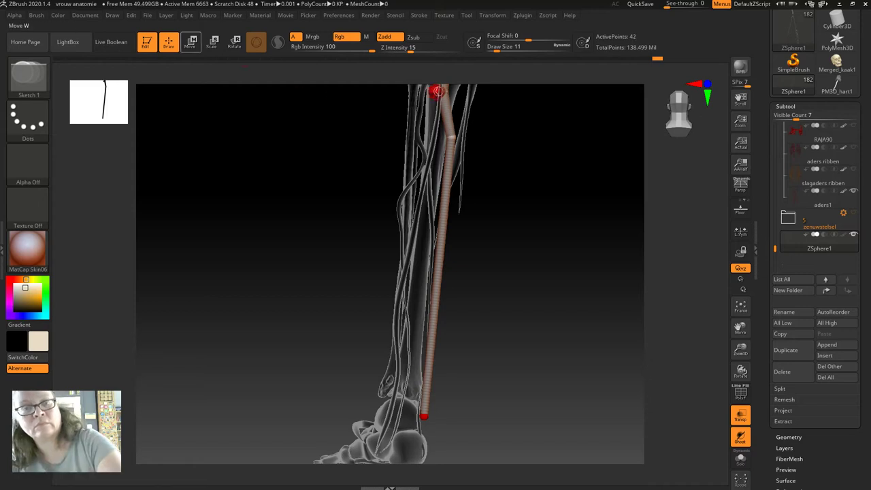
{"action": "key", "text": "w"}
{"action": "left_click_drag", "start_coordinate": [420, 126], "coordinate": [395, 415]}
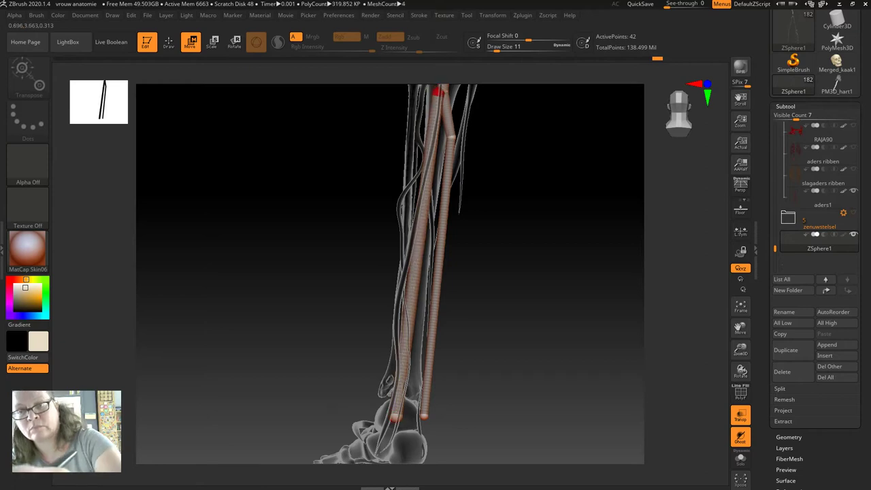
{"action": "key", "text": "e"}
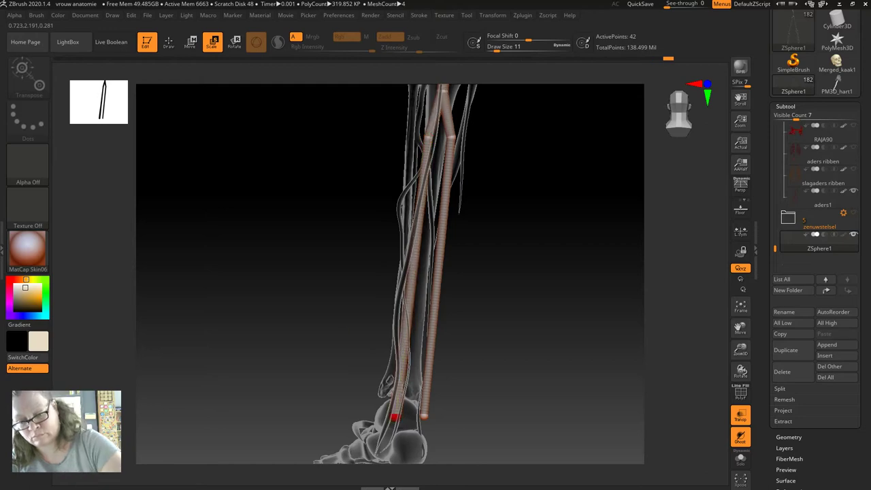
{"action": "left_click_drag", "start_coordinate": [285, 272], "coordinate": [205, 273]}
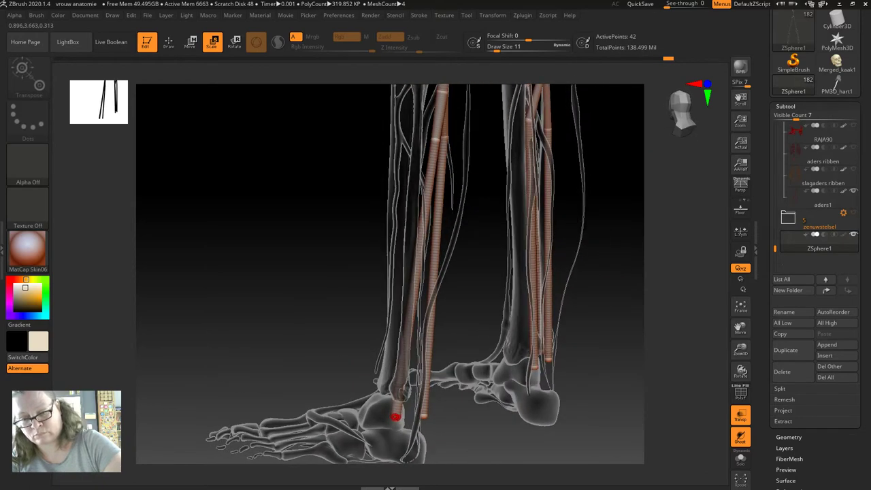
{"action": "key", "text": "w"}
{"action": "left_click_drag", "start_coordinate": [399, 415], "coordinate": [421, 416]}
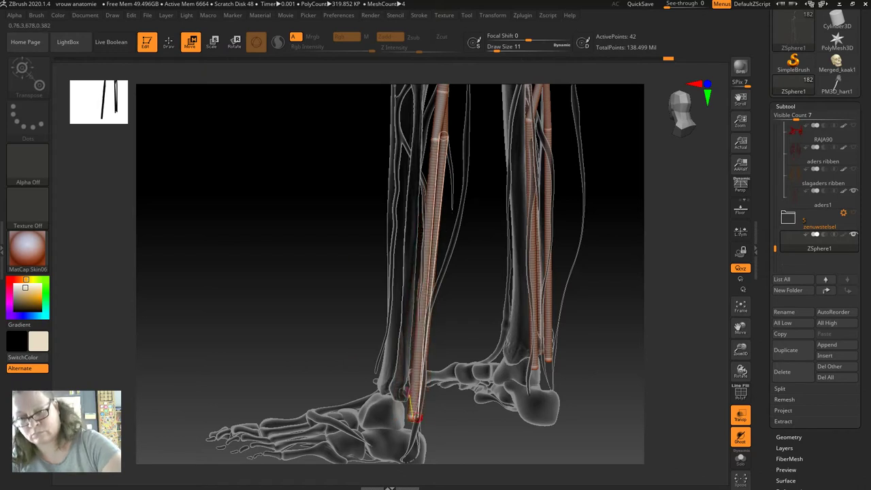
{"action": "left_click_drag", "start_coordinate": [272, 273], "coordinate": [374, 272]}
{"action": "left_click_drag", "start_coordinate": [422, 418], "coordinate": [394, 418]}
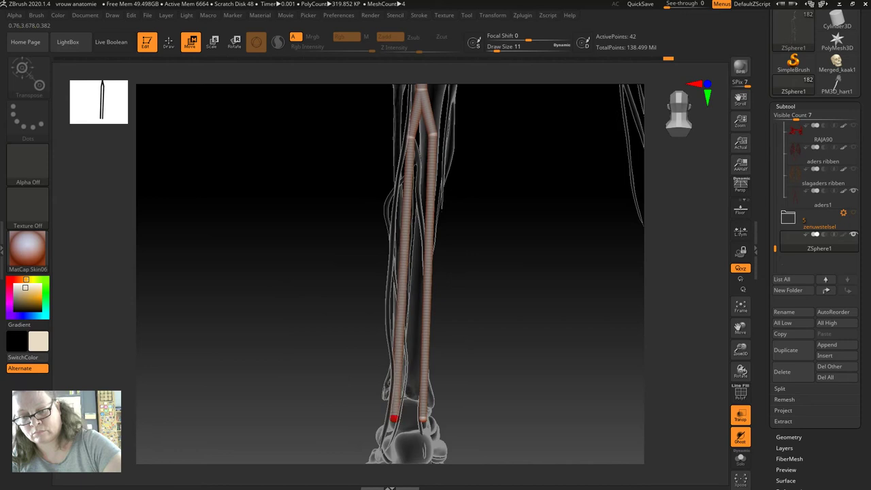
{"action": "left_click_drag", "start_coordinate": [272, 272], "coordinate": [368, 272]}
{"action": "mouse_move", "coordinate": [259, 305]}
{"action": "left_mouse_down"}
{"action": "mouse_move", "coordinate": [326, 314]}
{"action": "mouse_move", "coordinate": [313, 291]}
{"action": "left_mouse_up"}
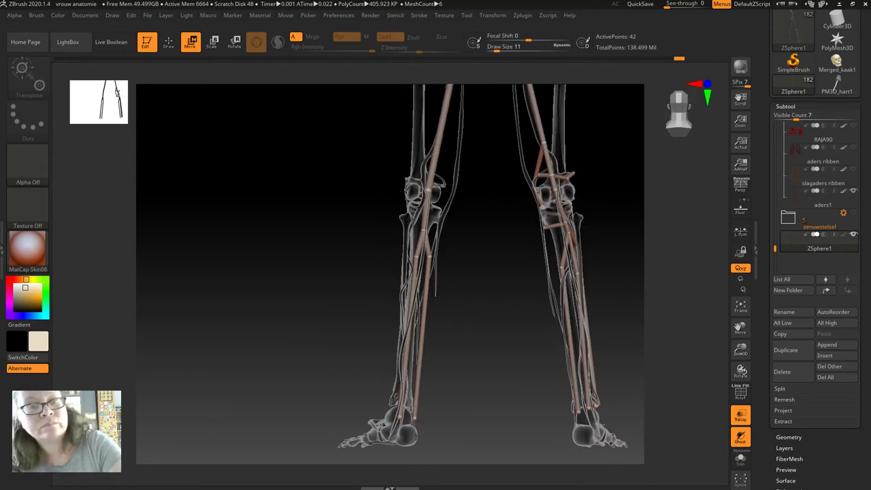
- Add a new ZSphere below the left knee and nudge its tube end beside the knee
{"action": "key", "text": "q"}
{"action": "left_click", "coordinate": [425, 216]}
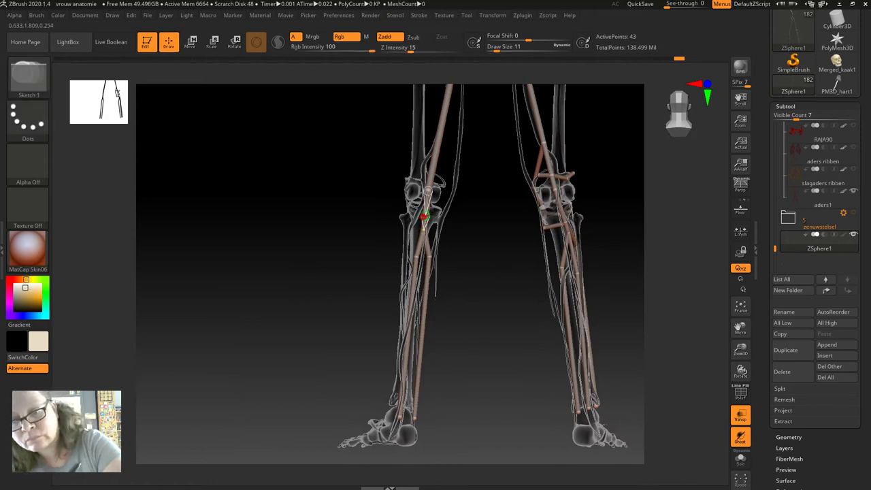
{"action": "mouse_move", "coordinate": [740, 350]}
{"action": "left_mouse_down"}
{"action": "mouse_move", "coordinate": [740, 327]}
{"action": "mouse_move", "coordinate": [624, 329]}
{"action": "left_mouse_up"}
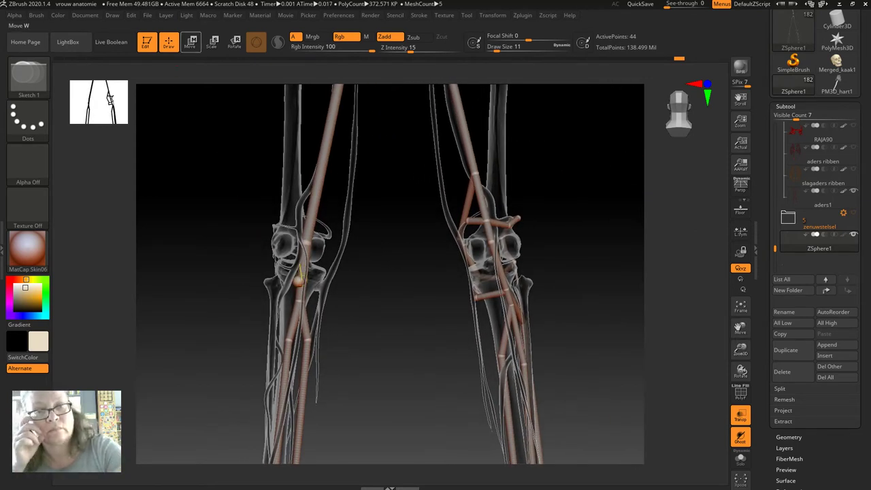
{"action": "key", "text": "w"}
{"action": "left_click_drag", "start_coordinate": [279, 315], "coordinate": [275, 313]}
- Bring the lower leg into a centred side view and turn off the see-through display
{"action": "right_click_drag", "start_coordinate": [283, 307], "coordinate": [288, 306]}
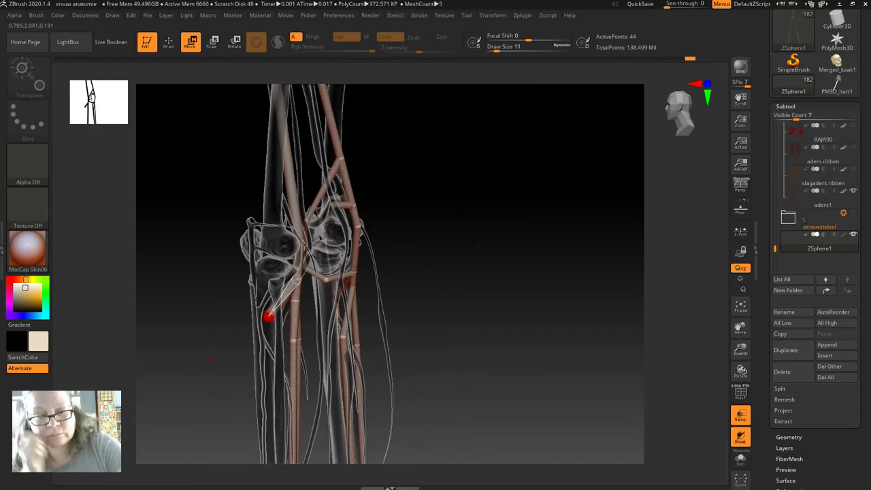
{"action": "right_click_drag", "start_coordinate": [274, 311], "coordinate": [346, 199], "text": "alt"}
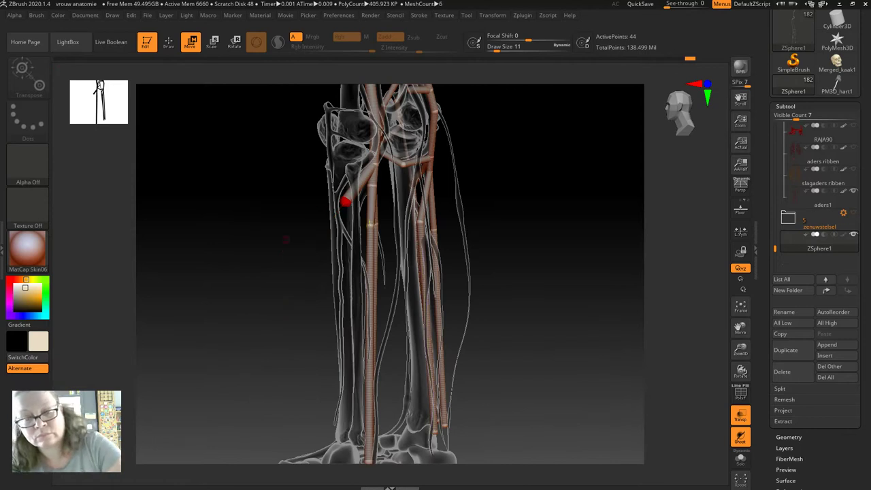
{"action": "key", "text": "q"}
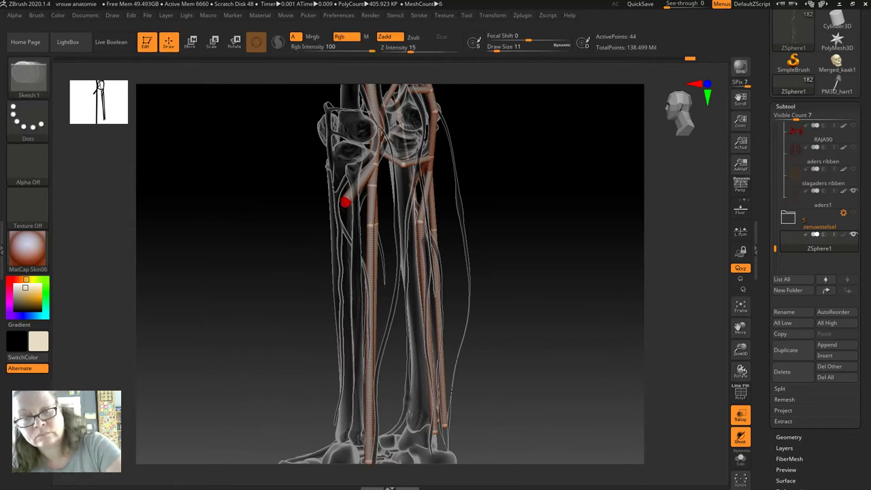
{"action": "key", "text": "w"}
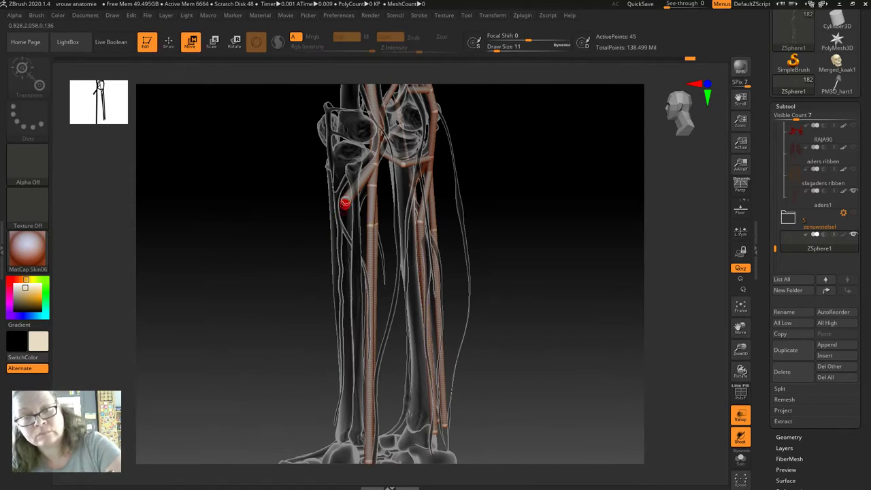
{"action": "mouse_move", "coordinate": [343, 469]}
{"action": "right_mouse_down"}
{"action": "mouse_move", "coordinate": [364, 427]}
{"action": "mouse_move", "coordinate": [340, 456]}
{"action": "mouse_move", "coordinate": [321, 432]}
{"action": "right_mouse_up"}
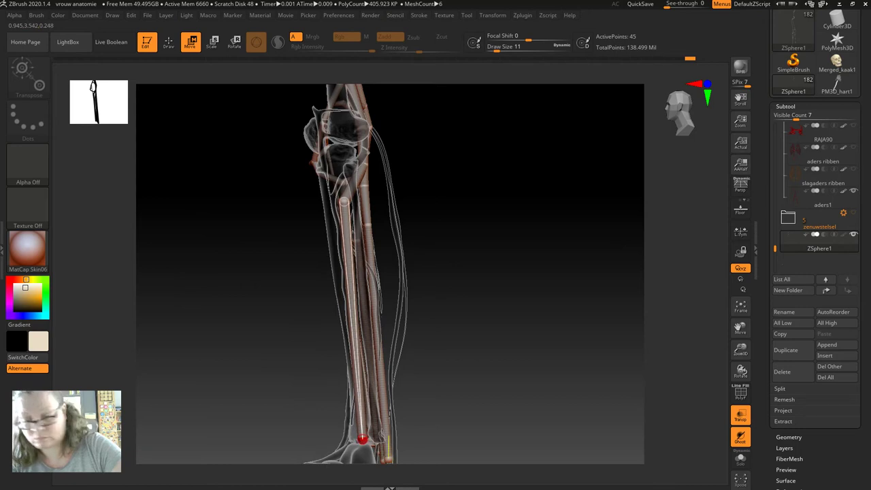
{"action": "left_click", "coordinate": [741, 415]}
- Select the ZSphere tube along the right fibula and resize it with Scale
{"action": "right_click_drag", "start_coordinate": [321, 431], "coordinate": [354, 432]}
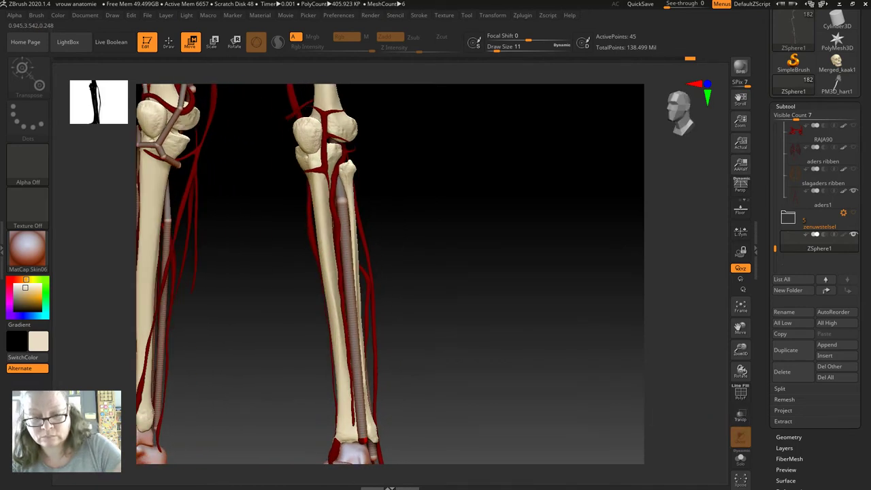
{"action": "left_click", "coordinate": [363, 447], "text": "alt"}
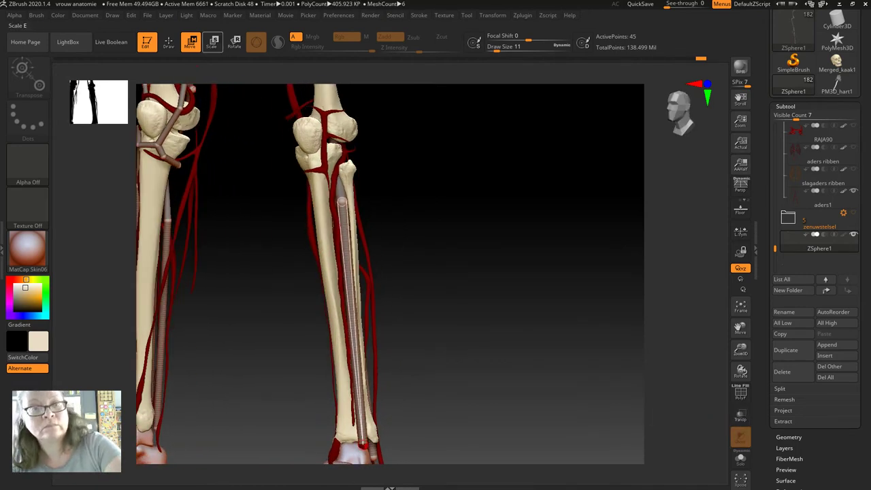
{"action": "left_click", "coordinate": [213, 41]}
{"action": "left_click", "coordinate": [363, 444], "text": "alt"}
{"action": "left_click", "coordinate": [345, 243], "text": "alt"}
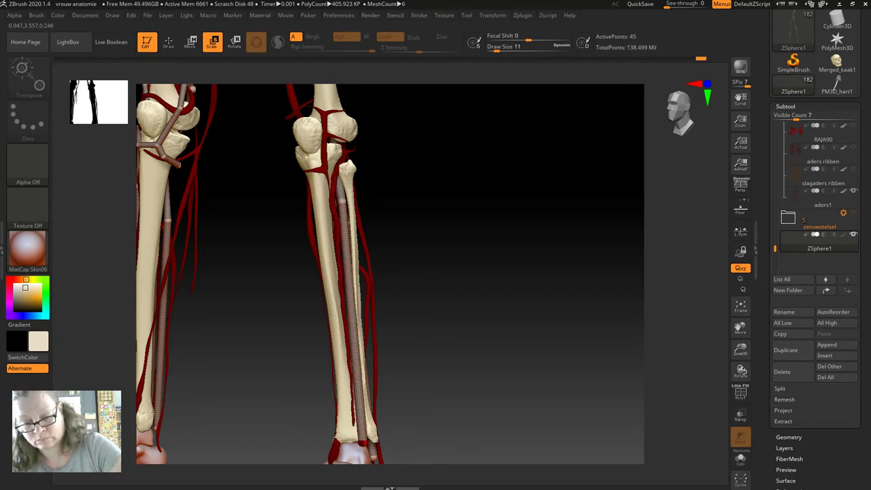
{"action": "left_click_drag", "start_coordinate": [476, 306], "coordinate": [247, 384]}
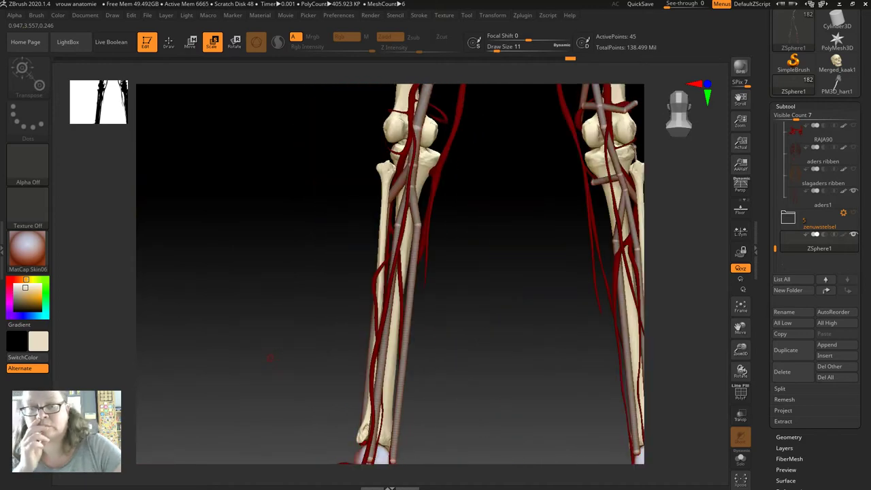
{"action": "mouse_move", "coordinate": [286, 294]}
{"action": "left_mouse_down"}
{"action": "mouse_move", "coordinate": [591, 369]}
{"action": "mouse_move", "coordinate": [517, 216]}
{"action": "mouse_move", "coordinate": [531, 225]}
{"action": "mouse_move", "coordinate": [210, 249]}
{"action": "left_mouse_up"}
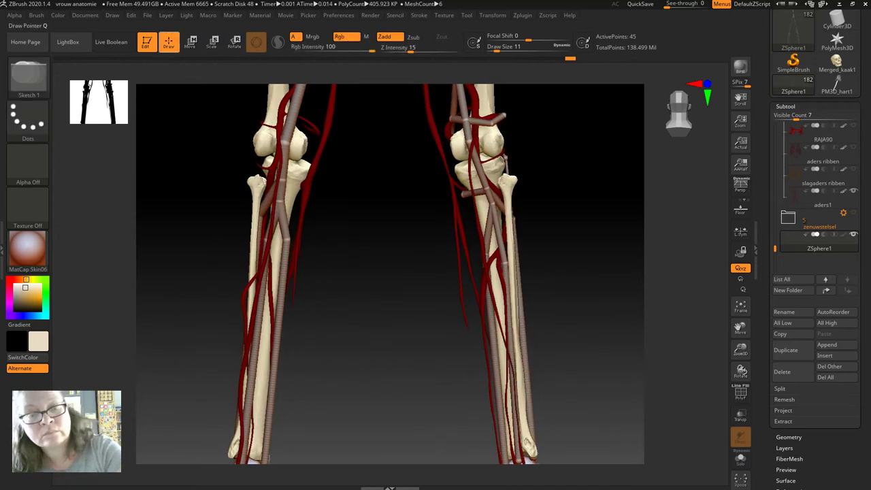
- Move the shin tube so it lies along the central vessel
{"action": "key", "text": "w"}
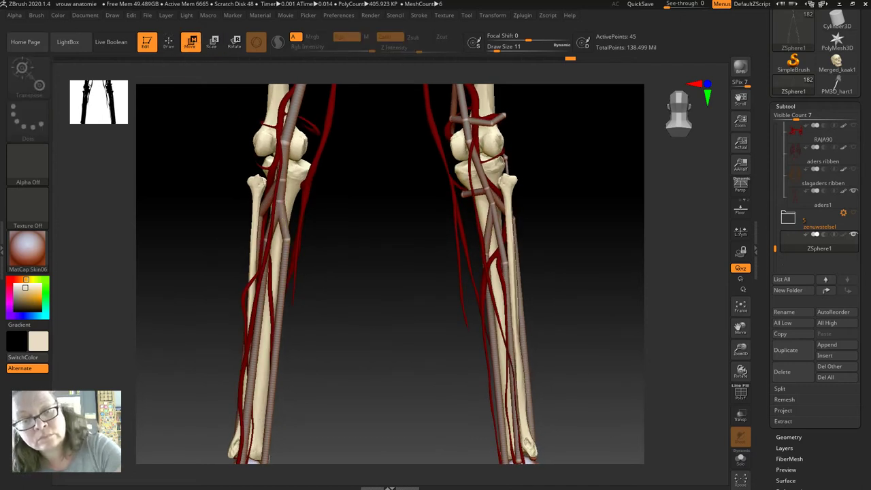
{"action": "left_click_drag", "start_coordinate": [285, 207], "coordinate": [286, 251]}
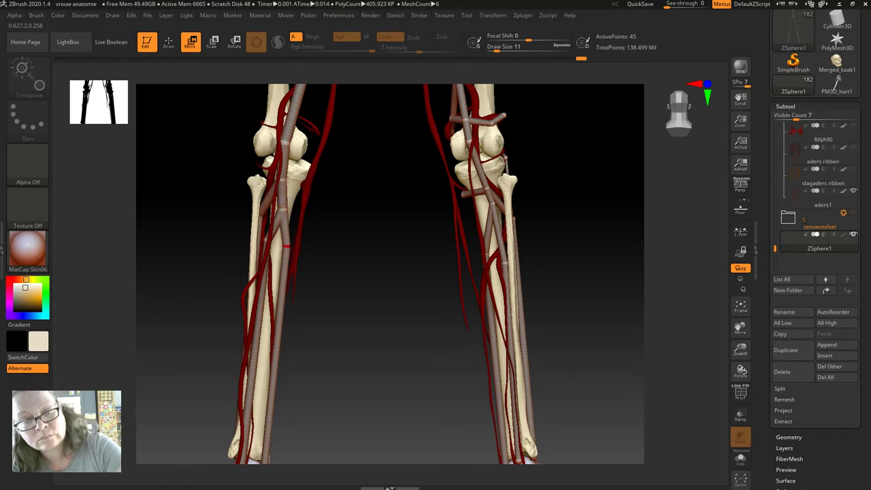
{"action": "left_click", "coordinate": [260, 240]}
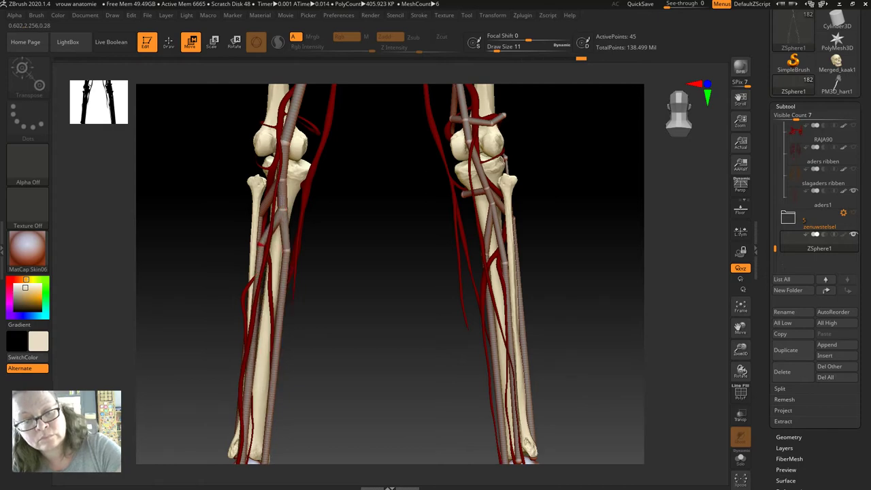
{"action": "left_click_drag", "start_coordinate": [208, 252], "coordinate": [259, 254]}
{"action": "left_click_drag", "start_coordinate": [274, 178], "coordinate": [280, 239]}
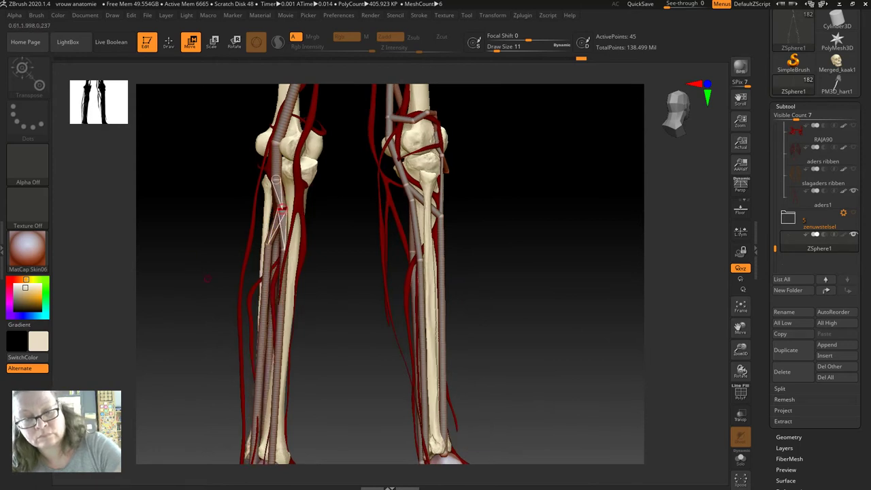
{"action": "left_click_drag", "start_coordinate": [206, 279], "coordinate": [171, 279]}
- Slide the tubes down the right and left legs' vessels toward the ankles
{"action": "left_click_drag", "start_coordinate": [280, 208], "coordinate": [287, 249]}
{"action": "left_click", "coordinate": [154, 304], "text": "ctrl"}
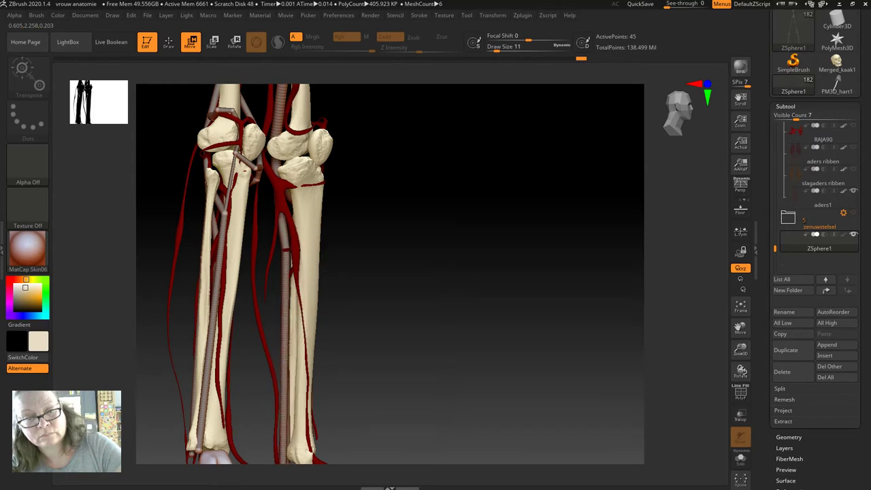
{"action": "left_click_drag", "start_coordinate": [154, 304], "coordinate": [213, 304]}
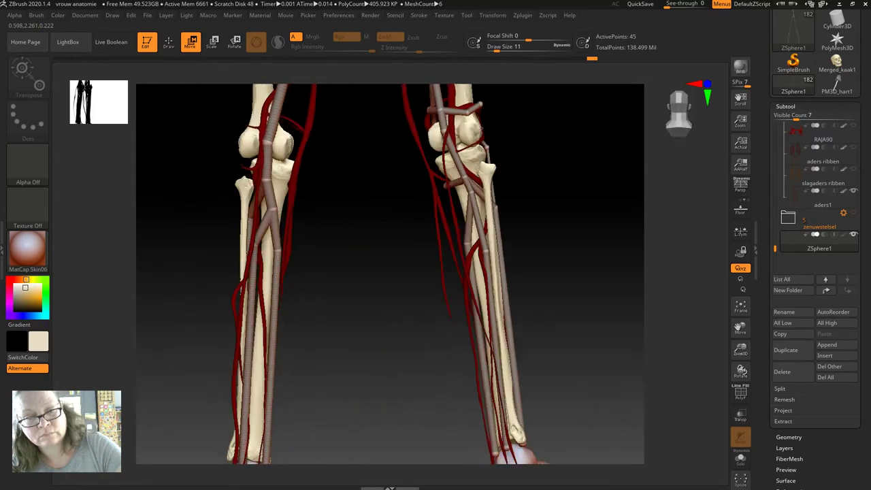
{"action": "left_click_drag", "start_coordinate": [274, 142], "coordinate": [262, 463]}
{"action": "left_click_drag", "start_coordinate": [170, 306], "coordinate": [225, 306]}
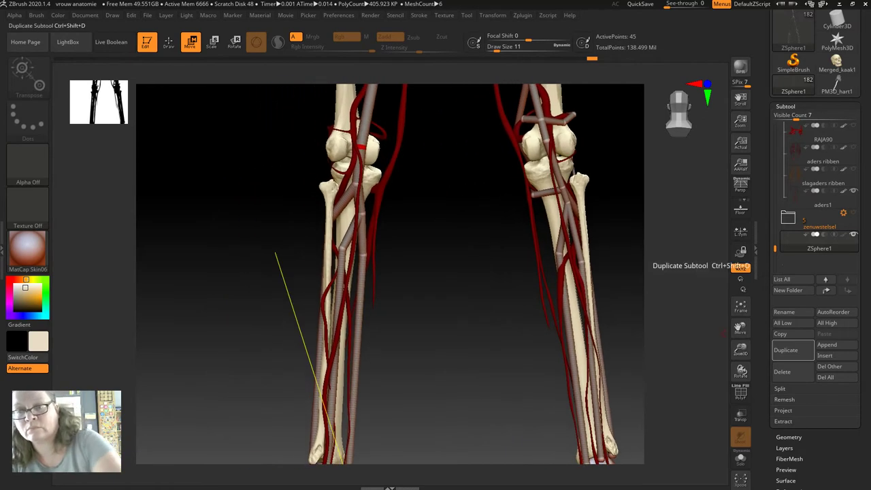
- Add a ZSphere along the lower leg and move it down the shin
{"action": "left_click_drag", "start_coordinate": [741, 327], "coordinate": [741, 435]}
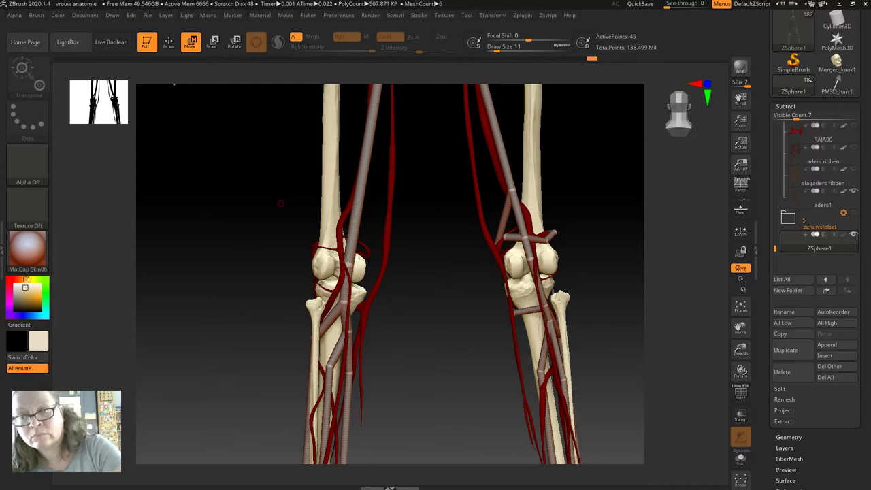
{"action": "left_click_drag", "start_coordinate": [279, 206], "coordinate": [272, 198]}
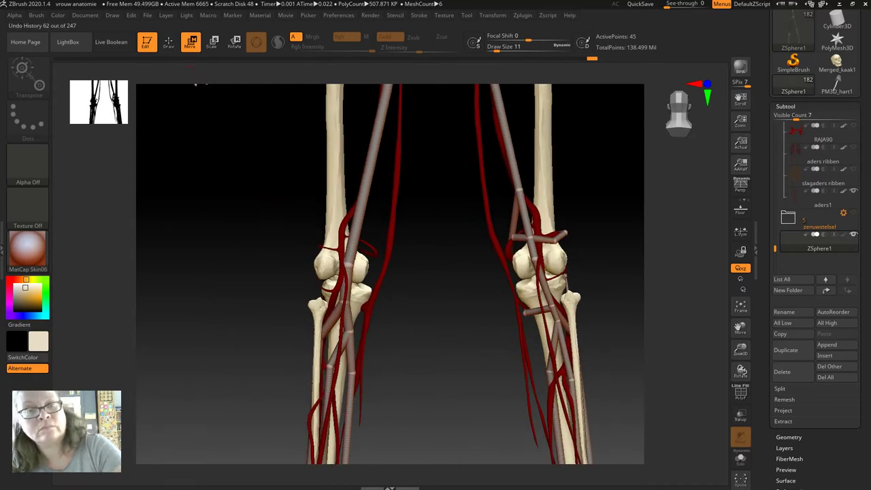
{"action": "left_click", "coordinate": [168, 42]}
{"action": "left_click_drag", "start_coordinate": [357, 204], "coordinate": [531, 211]}
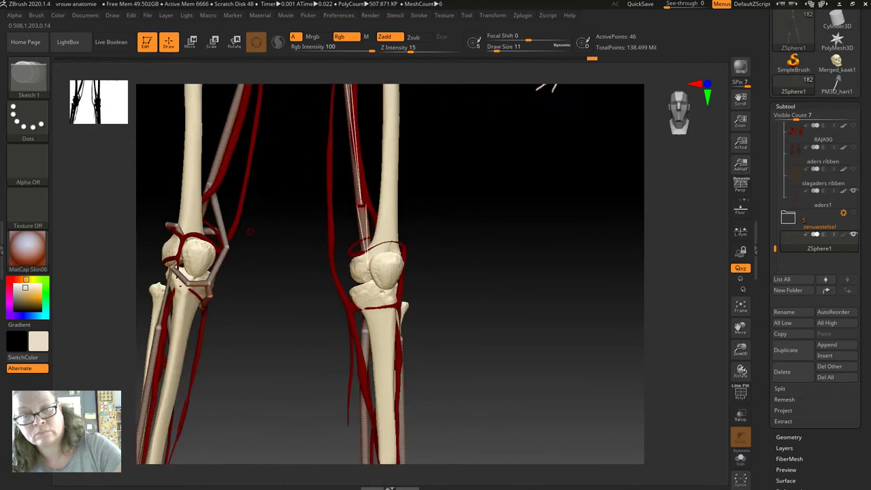
{"action": "left_click_drag", "start_coordinate": [359, 204], "coordinate": [359, 204]}
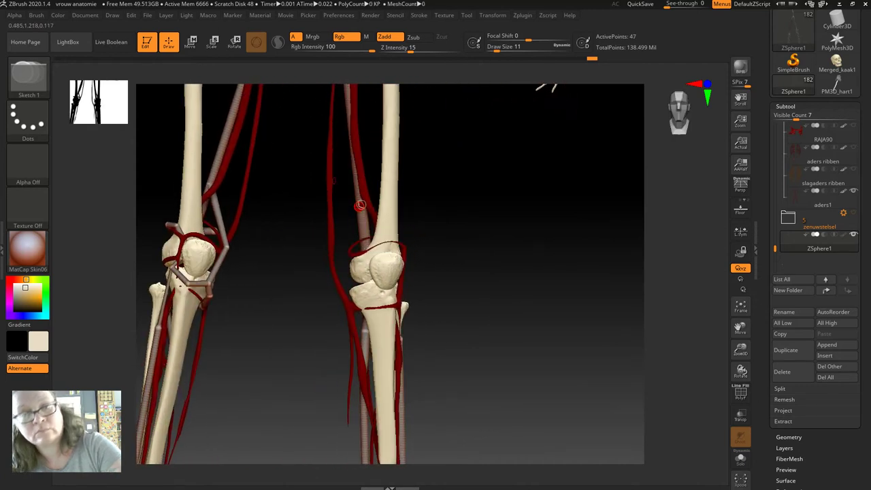
{"action": "key", "text": "w"}
{"action": "left_click_drag", "start_coordinate": [361, 204], "coordinate": [343, 279]}
- Angle the legs diagonally and add a ZSphere beside the second knee
{"action": "left_click_drag", "start_coordinate": [517, 306], "coordinate": [531, 360]}
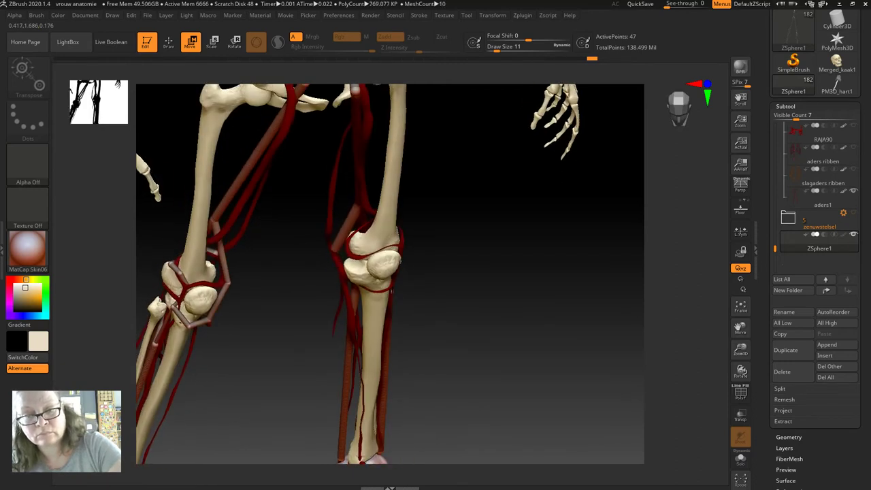
{"action": "left_click_drag", "start_coordinate": [531, 306], "coordinate": [559, 381]}
{"action": "key", "text": "q"}
{"action": "left_click", "coordinate": [338, 251]}
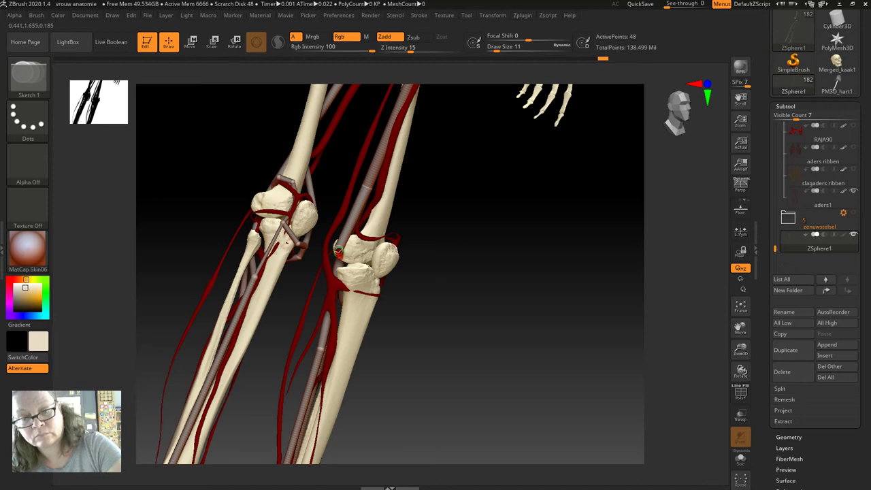
- Pull the new ZSphere rod across the front of the right knee, checking it from several angles
{"action": "left_click_drag", "start_coordinate": [339, 256], "coordinate": [322, 320]}
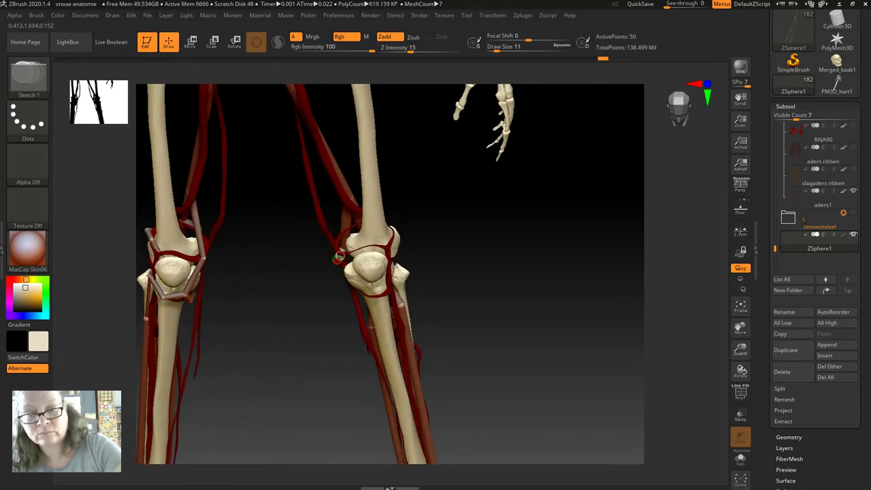
{"action": "key", "text": "w"}
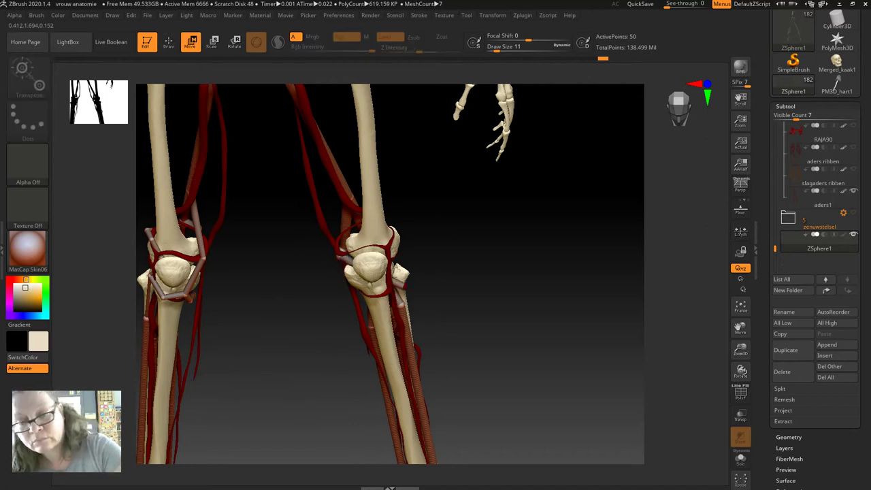
{"action": "left_click_drag", "start_coordinate": [339, 256], "coordinate": [412, 271]}
{"action": "mouse_move", "coordinate": [476, 272]}
{"action": "left_mouse_down"}
{"action": "mouse_move", "coordinate": [568, 86]}
{"action": "mouse_move", "coordinate": [559, 86]}
{"action": "left_mouse_up"}
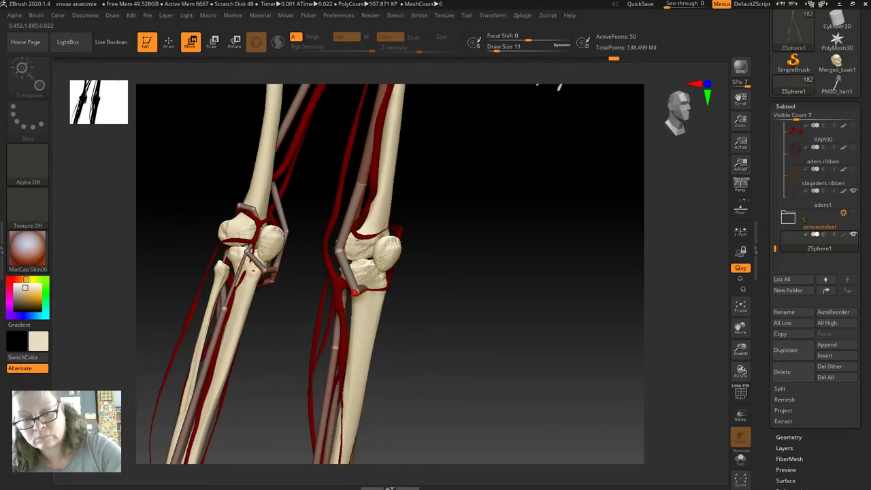
{"action": "left_click_drag", "start_coordinate": [338, 257], "coordinate": [340, 286]}
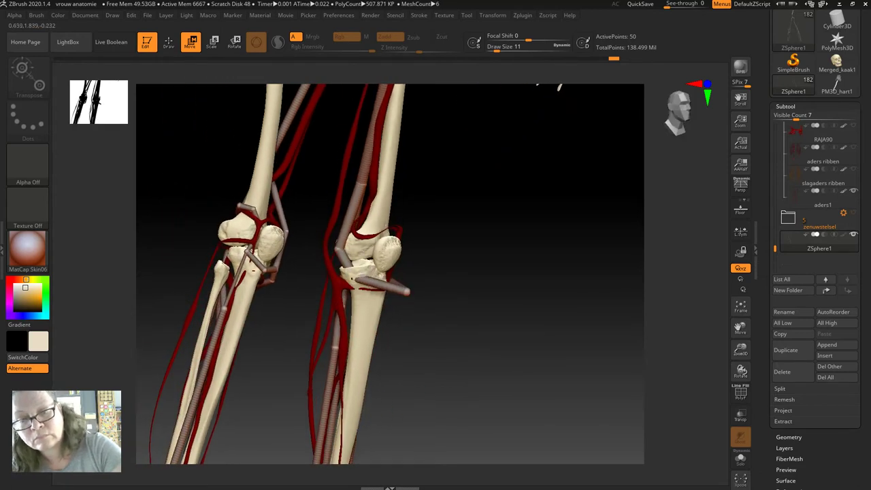
{"action": "mouse_move", "coordinate": [560, 86]}
{"action": "left_mouse_down"}
{"action": "mouse_move", "coordinate": [493, 97]}
{"action": "mouse_move", "coordinate": [599, 98]}
{"action": "left_mouse_up"}
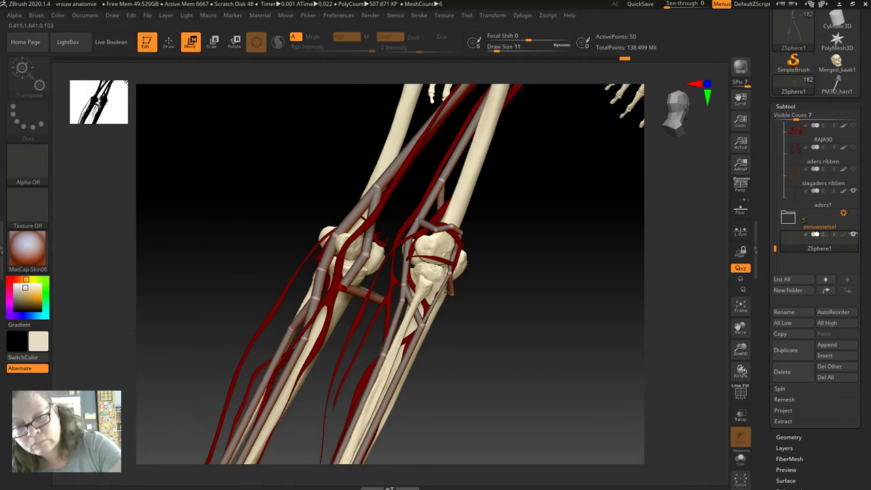
{"action": "left_click_drag", "start_coordinate": [276, 263], "coordinate": [271, 343]}
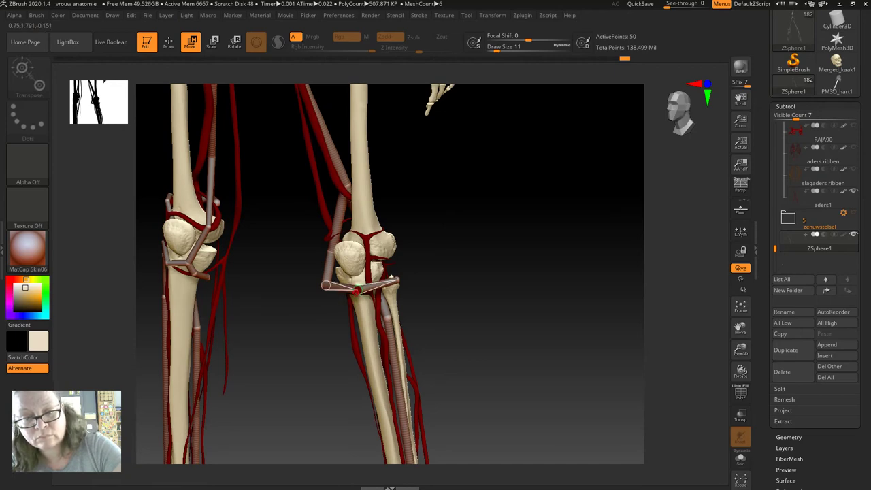
{"action": "left_click_drag", "start_coordinate": [331, 373], "coordinate": [408, 367]}
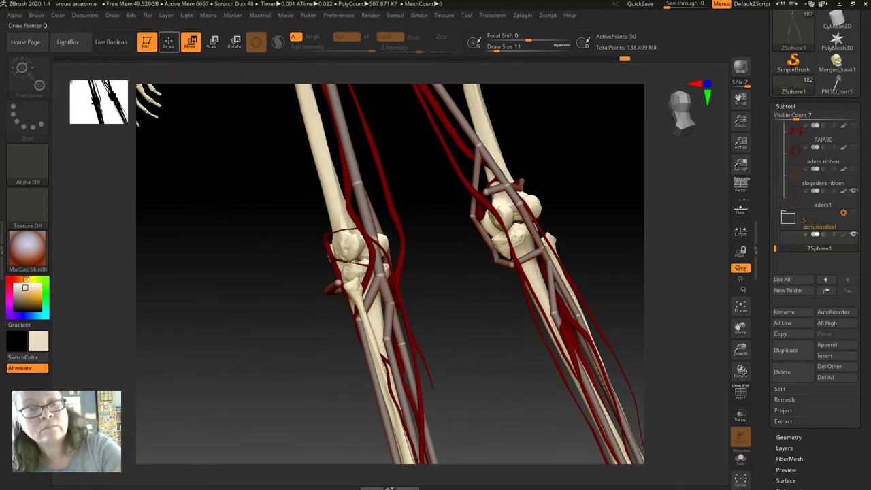
- Add one more ZSphere at the side of the second knee, bringing the chain to 51 points
{"action": "left_click", "coordinate": [169, 41]}
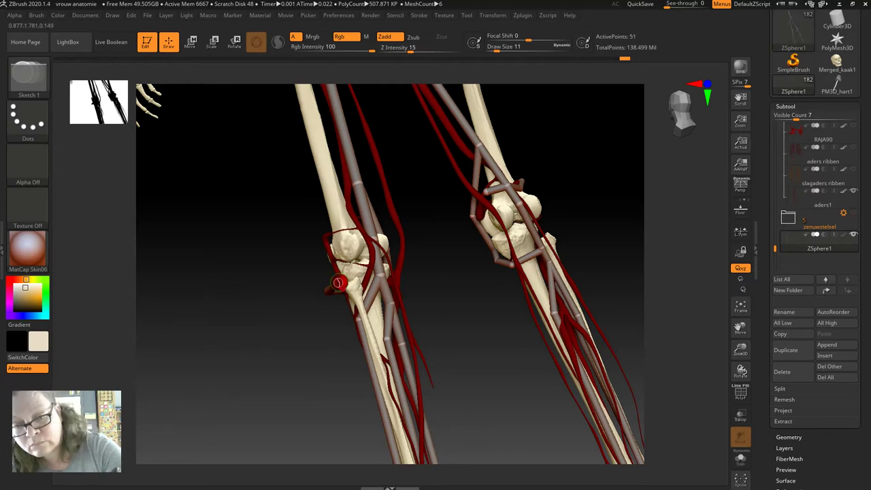
{"action": "key", "text": "e"}
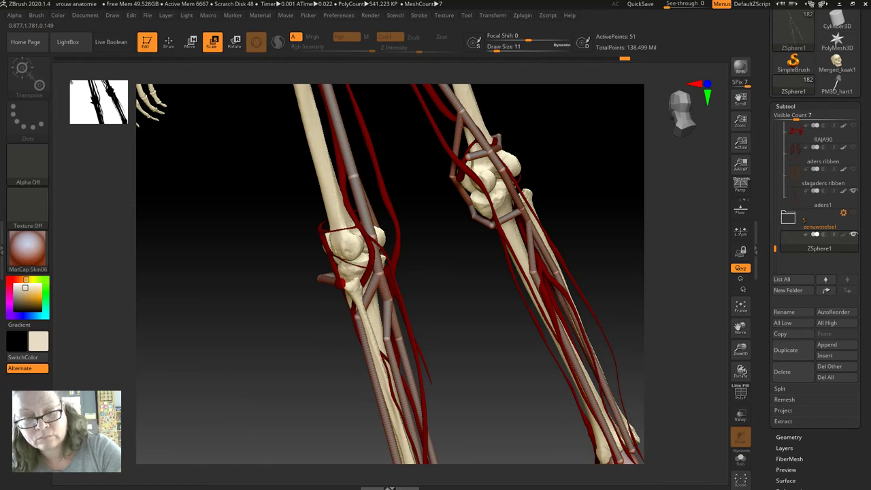
{"action": "left_click", "coordinate": [189, 42]}
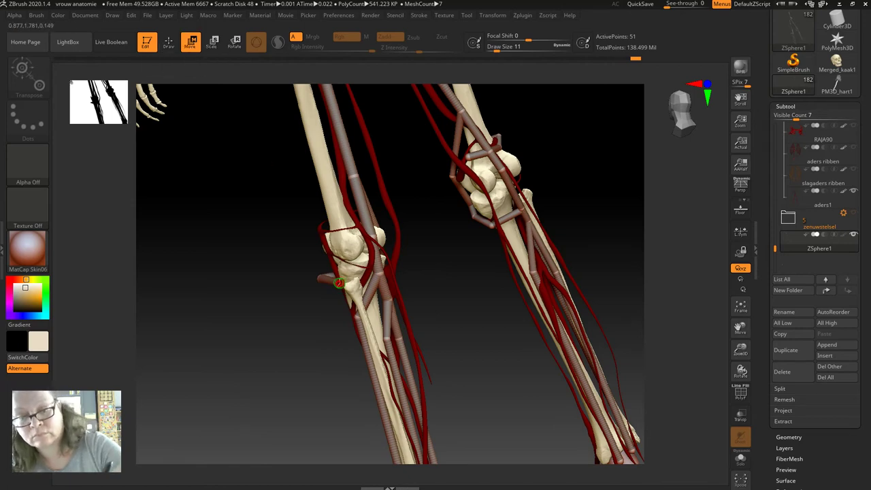
{"action": "mouse_move", "coordinate": [361, 271]}
{"action": "left_mouse_down"}
{"action": "mouse_move", "coordinate": [340, 280]}
{"action": "mouse_move", "coordinate": [408, 272]}
{"action": "mouse_move", "coordinate": [276, 260]}
{"action": "mouse_move", "coordinate": [259, 279]}
{"action": "left_mouse_up"}
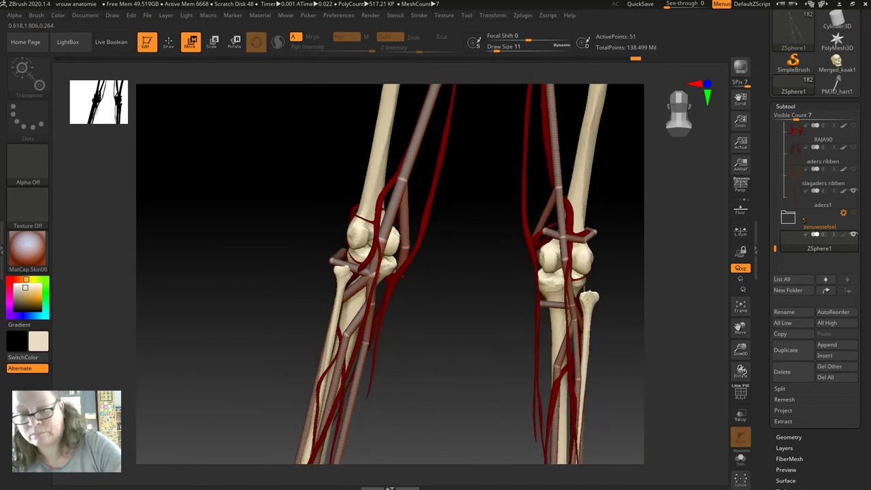
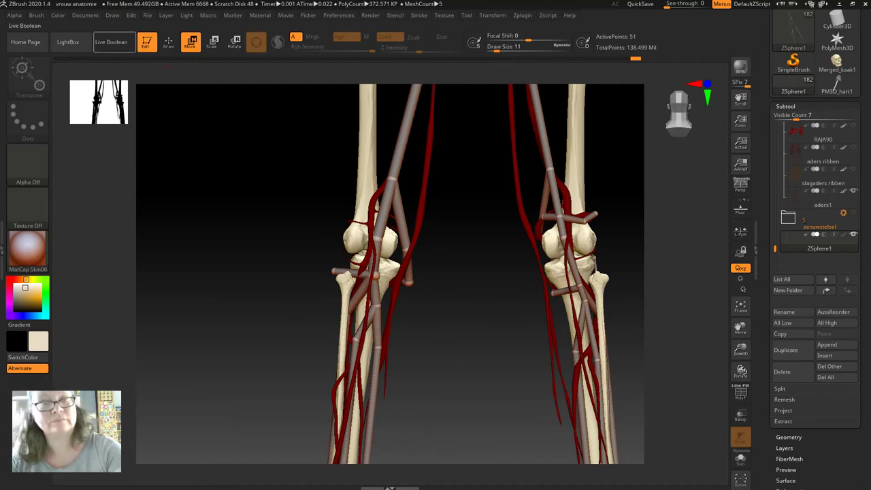
- Delete the small side link and the horizontal link at the left knee
{"action": "key", "text": "q"}
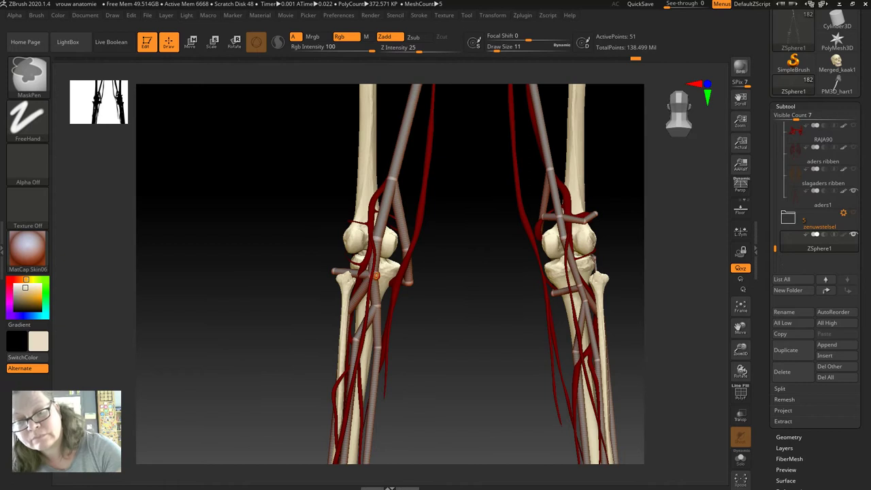
{"action": "key", "text": "shift"}
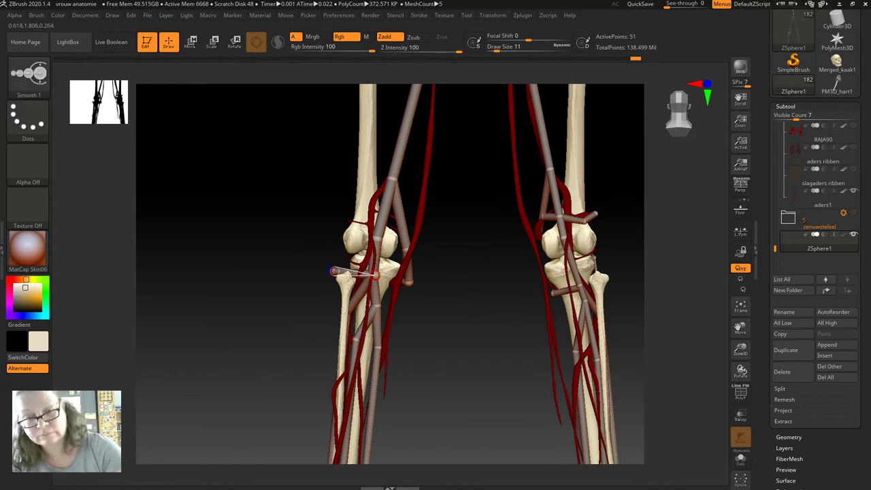
{"action": "left_click", "coordinate": [374, 276], "text": "alt"}
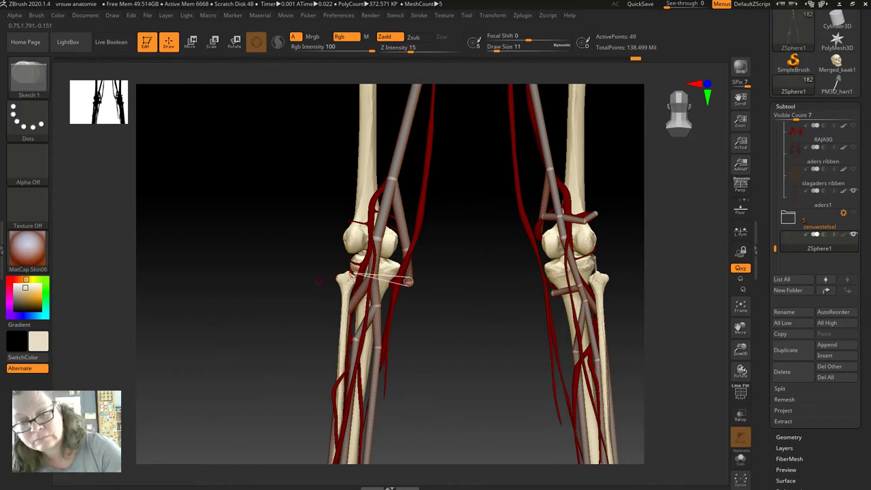
{"action": "left_click_drag", "start_coordinate": [306, 275], "coordinate": [296, 271]}
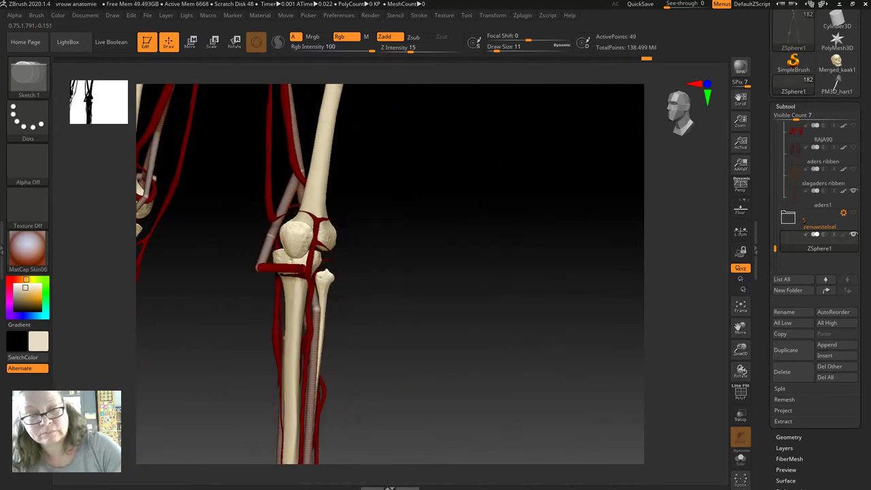
{"action": "left_click", "coordinate": [297, 271], "text": "alt"}
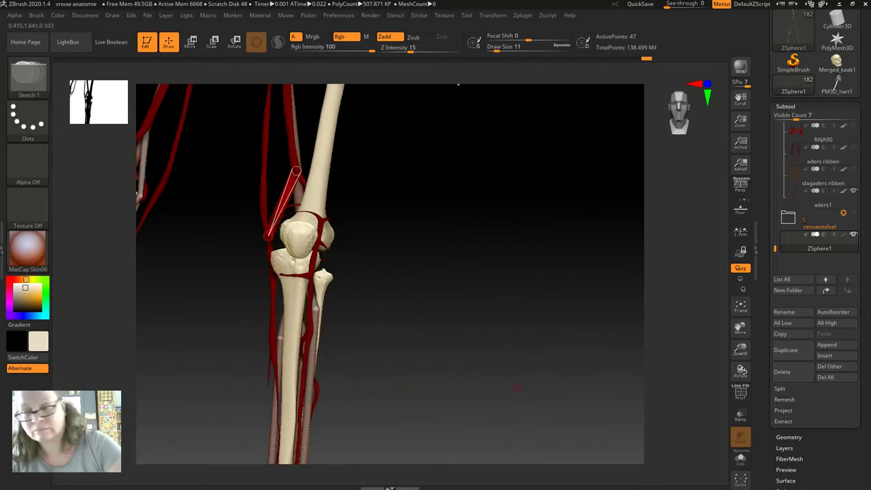
{"action": "left_click_drag", "start_coordinate": [458, 84], "coordinate": [365, 373]}
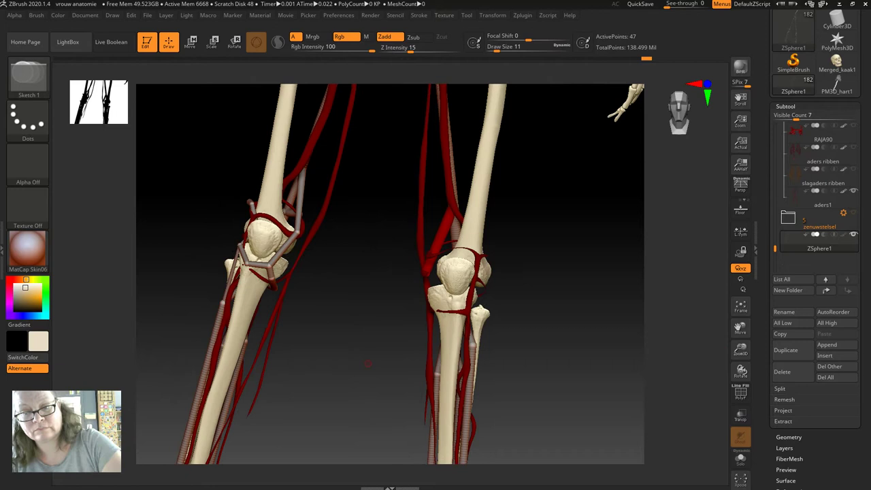
- Add new ZSpheres at the right knee, undoing a bad attempt, and orbit to check
{"action": "left_click", "coordinate": [424, 272]}
{"action": "key", "text": "shift"}
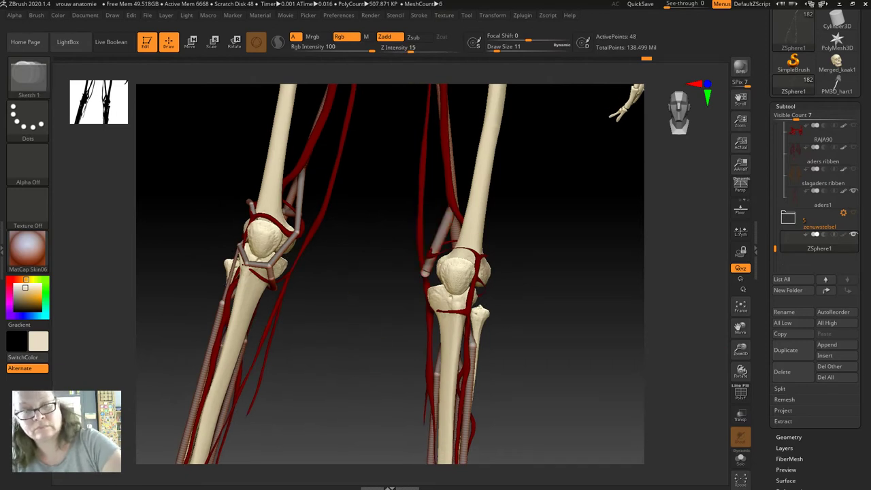
{"action": "left_click_drag", "start_coordinate": [435, 403], "coordinate": [396, 403]}
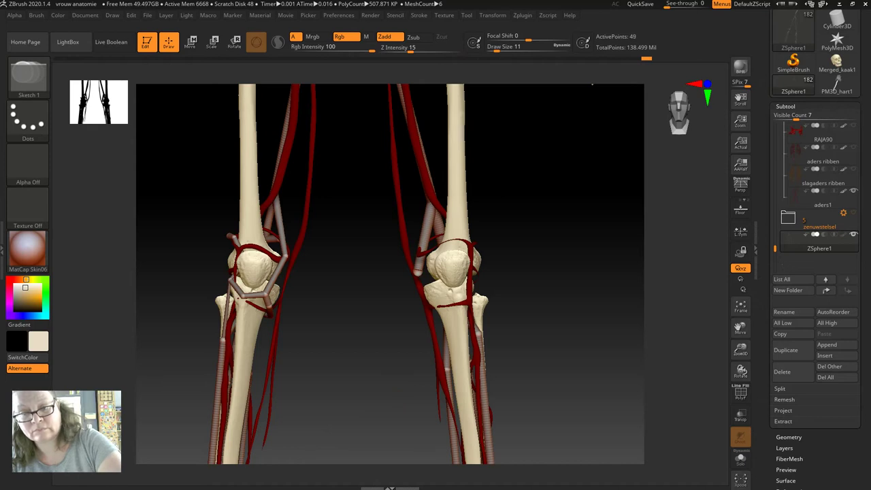
{"action": "key", "text": "ctrl+z"}
{"action": "key", "text": "ctrl+z"}
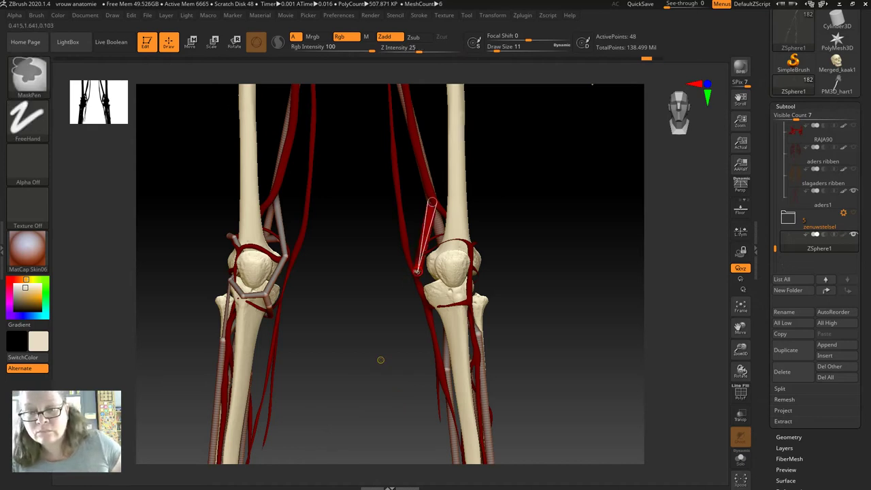
{"action": "key", "text": "ctrl+z"}
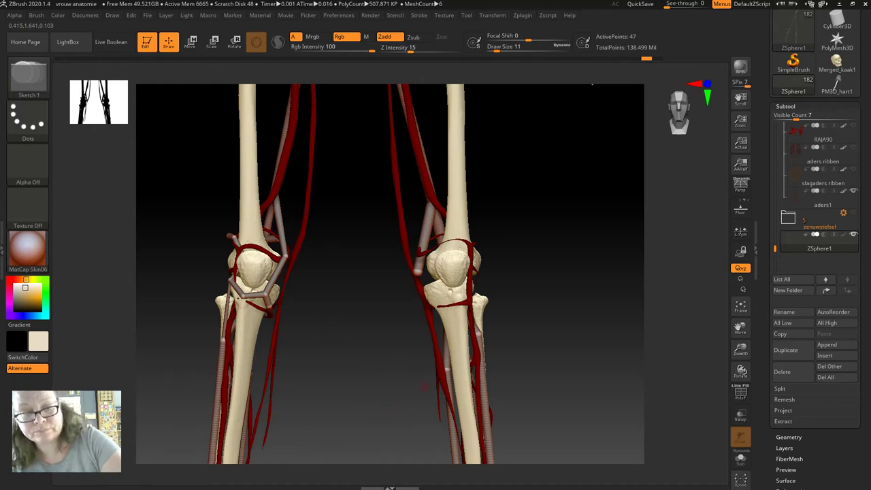
{"action": "left_click_drag", "start_coordinate": [592, 84], "coordinate": [605, 83]}
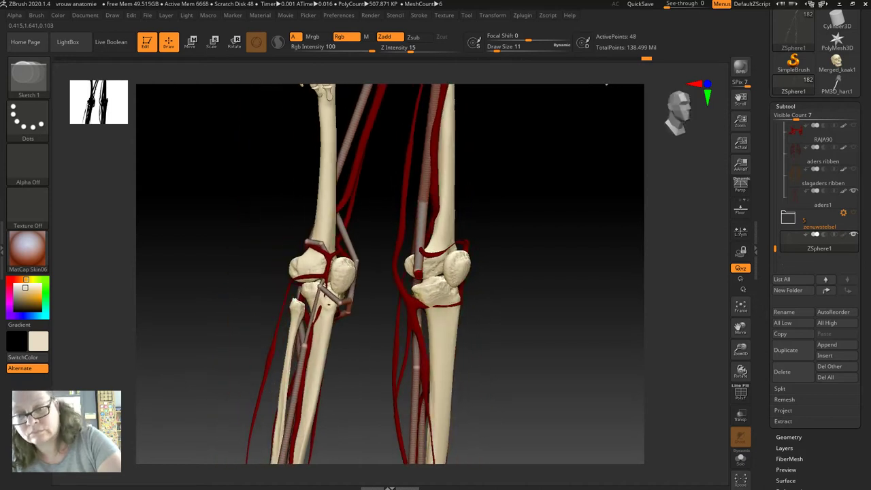
{"action": "left_click", "coordinate": [417, 274]}
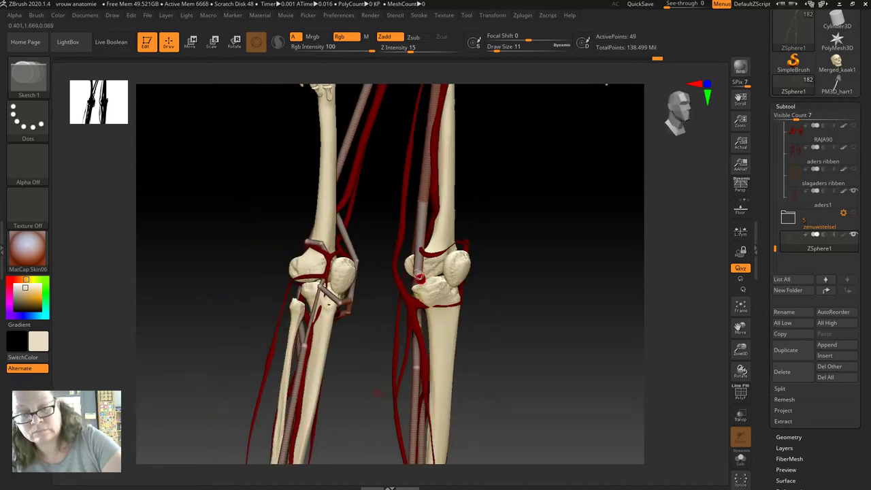
{"action": "left_click_drag", "start_coordinate": [599, 86], "coordinate": [616, 87]}
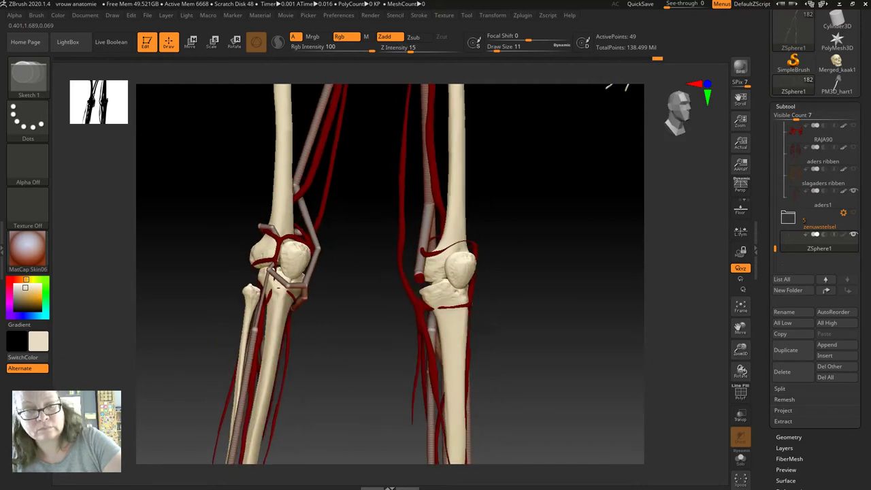
{"action": "left_click_drag", "start_coordinate": [616, 87], "coordinate": [604, 84]}
{"action": "key", "text": "w"}
{"action": "left_click_drag", "start_coordinate": [321, 255], "coordinate": [412, 296]}
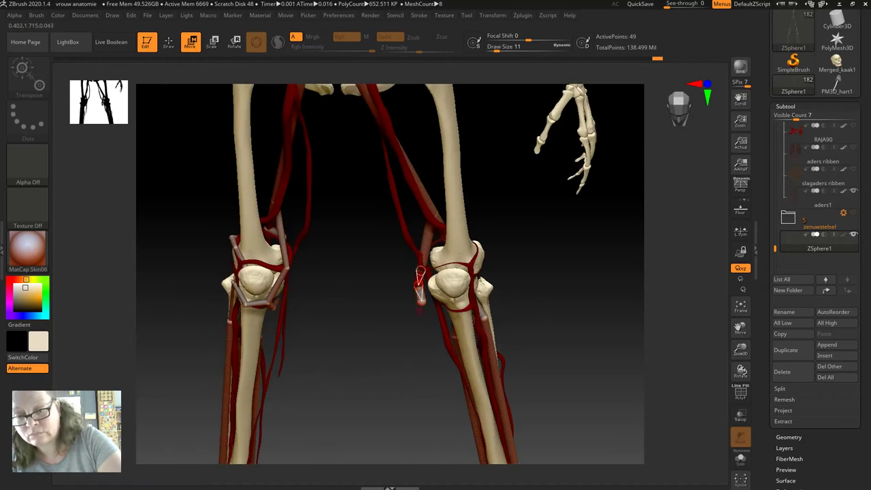
- Pull the right-knee ZSphere link upward, undo the pull, and orbit to re-check the knee
{"action": "left_click_drag", "start_coordinate": [411, 342], "coordinate": [403, 366]}
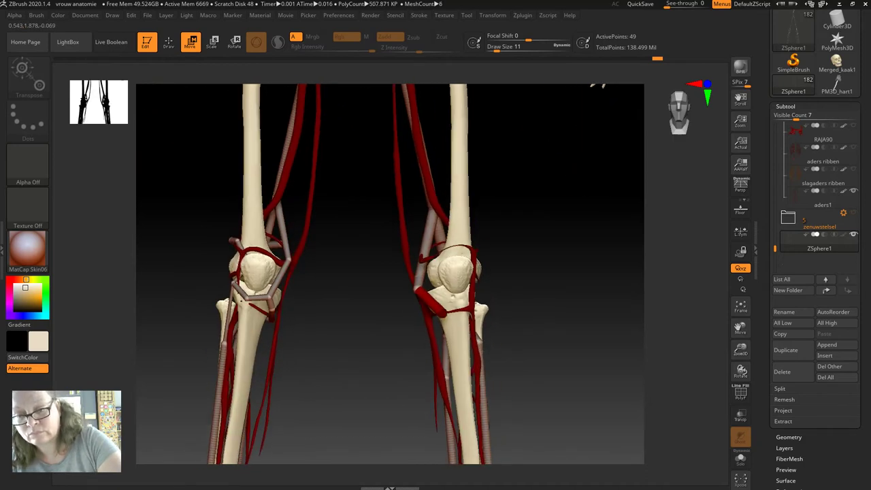
{"action": "mouse_move", "coordinate": [445, 292]}
{"action": "left_mouse_down"}
{"action": "mouse_move", "coordinate": [420, 284]}
{"action": "mouse_move", "coordinate": [429, 214]}
{"action": "left_mouse_up"}
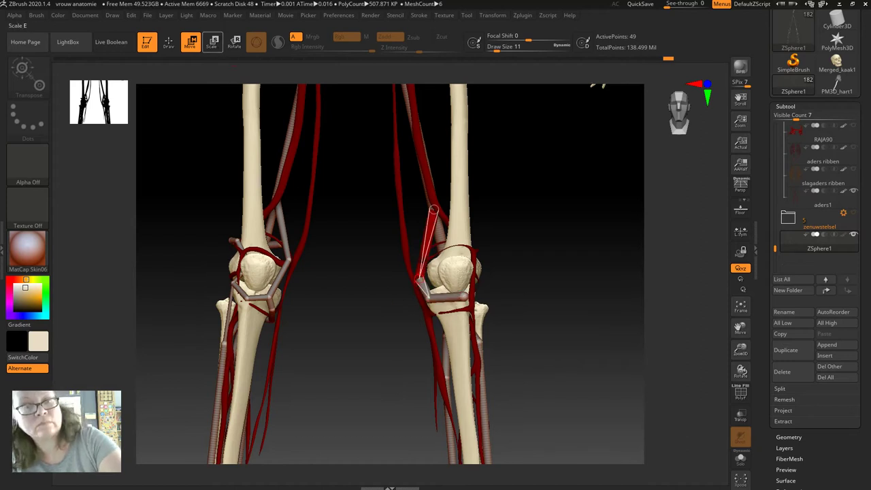
{"action": "key", "text": "e"}
{"action": "key", "text": "ctrl+z"}
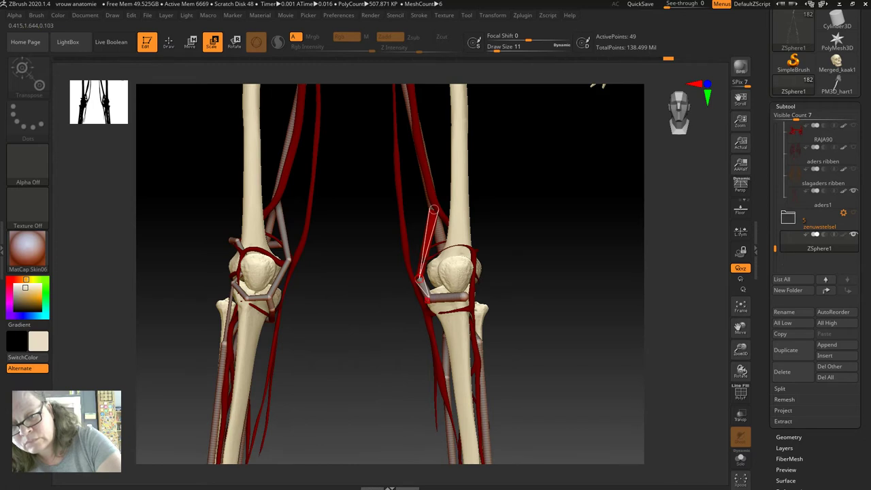
{"action": "mouse_move", "coordinate": [598, 85]}
{"action": "left_mouse_down"}
{"action": "mouse_move", "coordinate": [551, 86]}
{"action": "mouse_move", "coordinate": [609, 87]}
{"action": "left_mouse_up"}
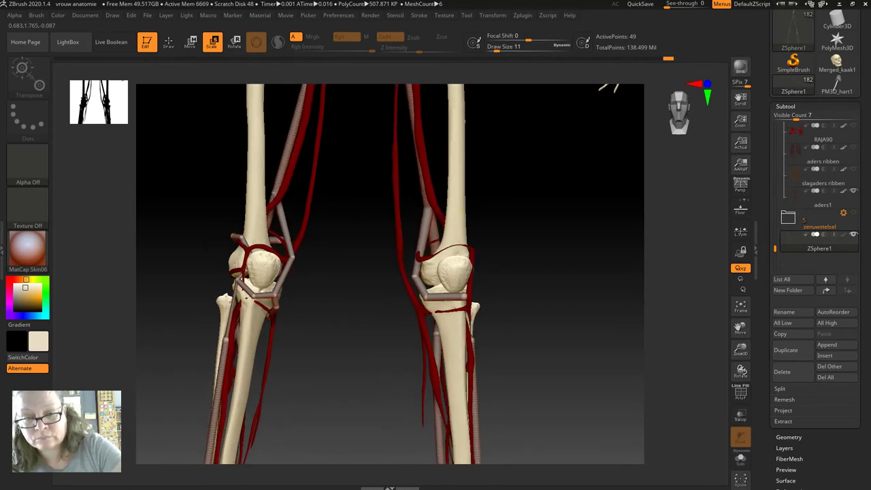
{"action": "key", "text": "q"}
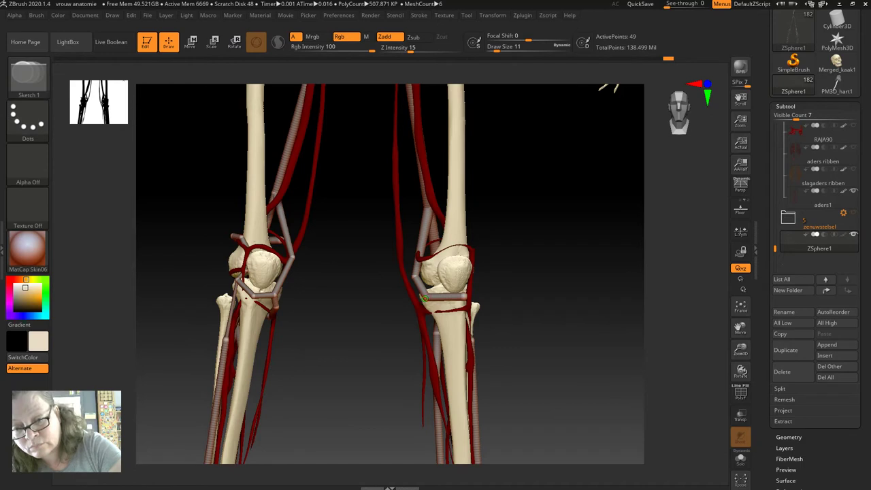
{"action": "left_click_drag", "start_coordinate": [424, 294], "coordinate": [426, 298]}
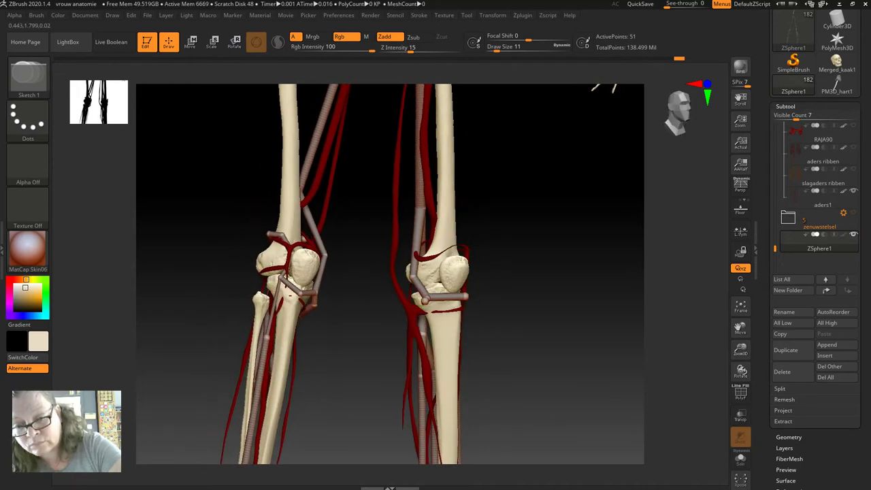
{"action": "left_click_drag", "start_coordinate": [205, 277], "coordinate": [282, 202]}
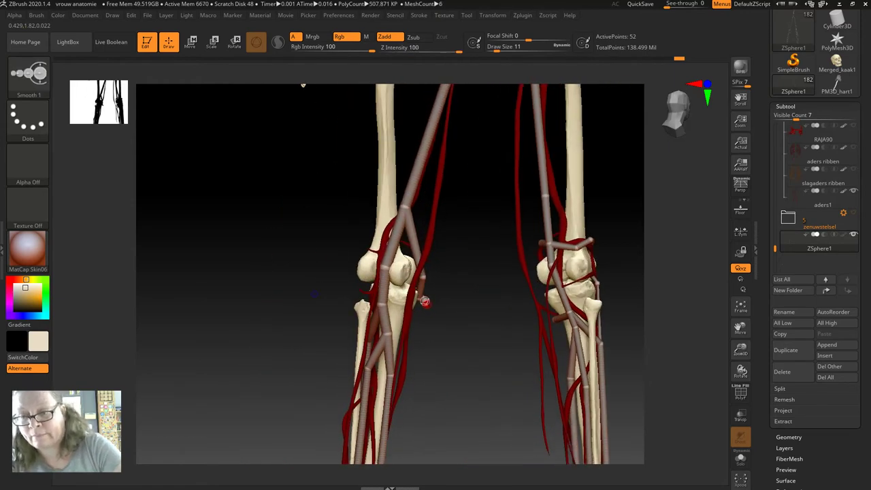
- Add and remove a test strand at the left knee, then place a move line across the knee vessel
{"action": "left_click", "coordinate": [425, 301]}
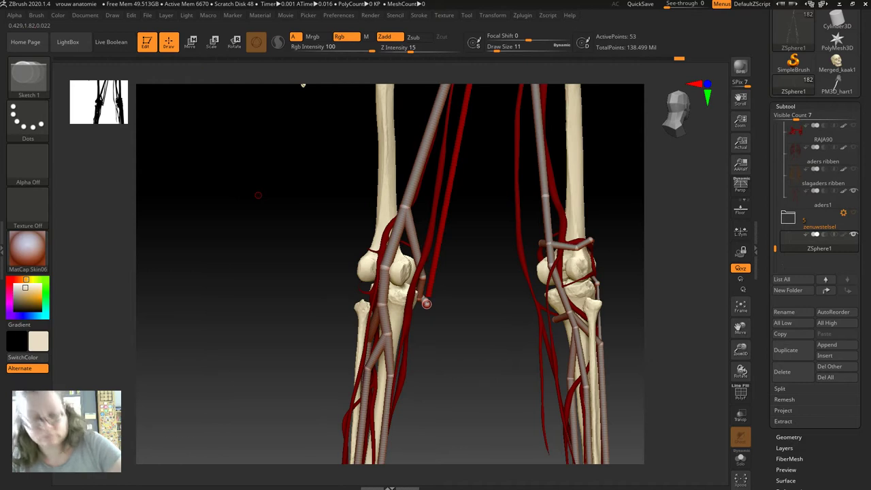
{"action": "left_click", "coordinate": [423, 301], "text": "alt+shift"}
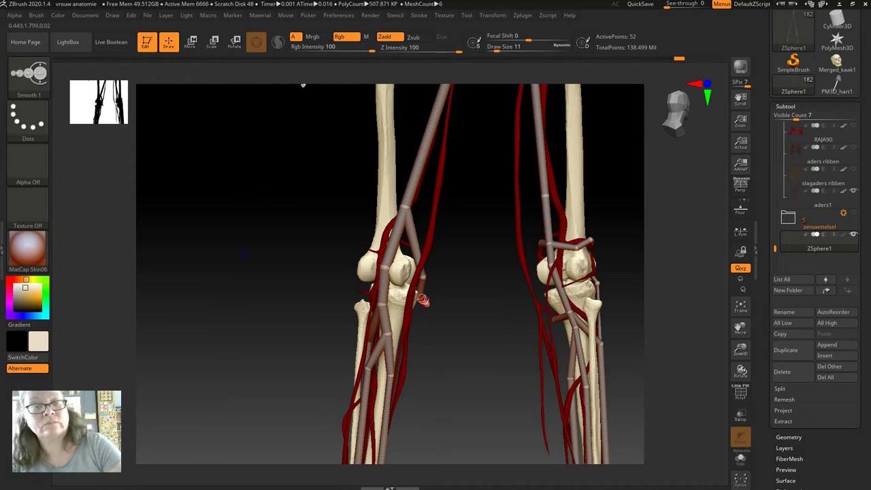
{"action": "key", "text": "w"}
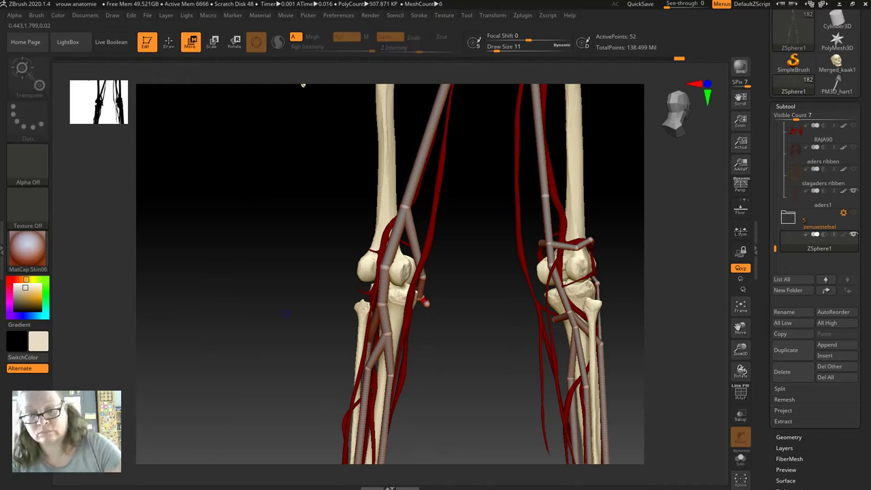
{"action": "mouse_move", "coordinate": [303, 85]}
{"action": "left_mouse_down"}
{"action": "mouse_move", "coordinate": [265, 85]}
{"action": "mouse_move", "coordinate": [633, 87]}
{"action": "left_mouse_up"}
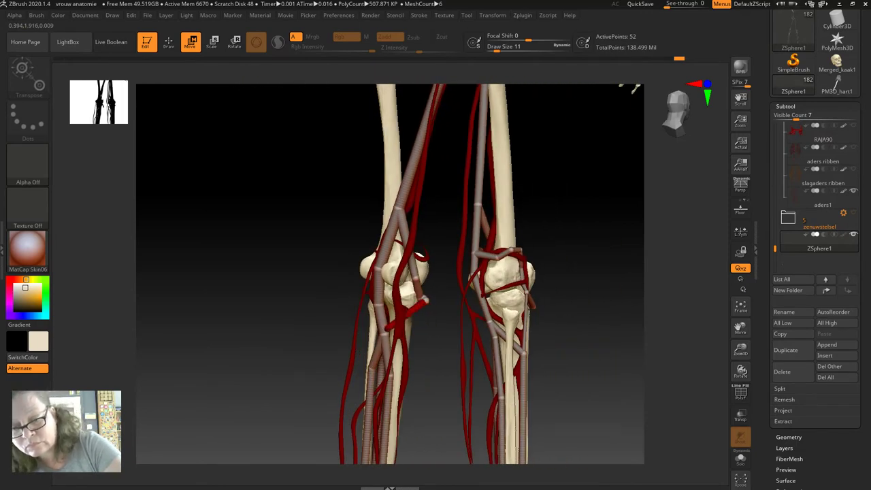
{"action": "left_click_drag", "start_coordinate": [379, 306], "coordinate": [425, 300]}
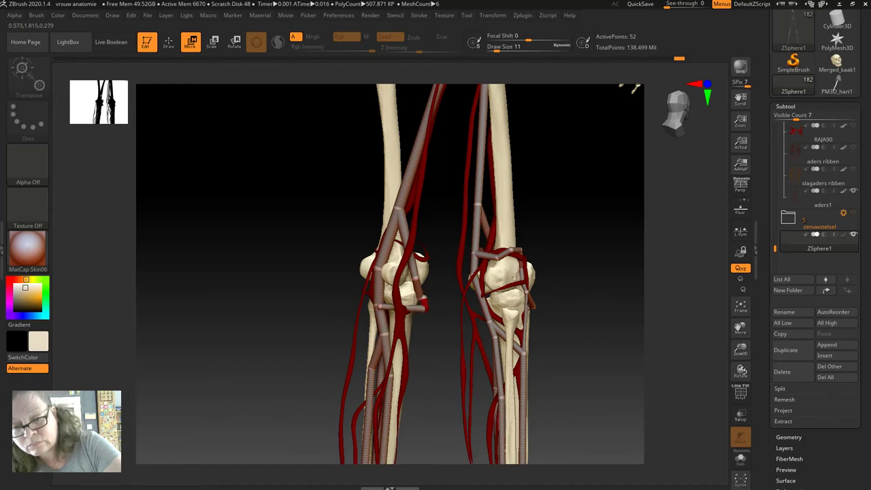
{"action": "left_click_drag", "start_coordinate": [634, 88], "coordinate": [630, 177]}
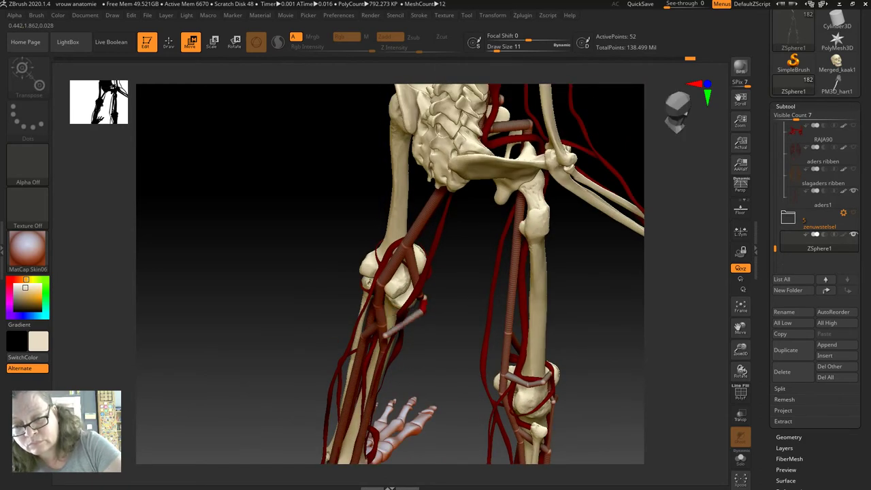
{"action": "left_click_drag", "start_coordinate": [423, 300], "coordinate": [423, 335]}
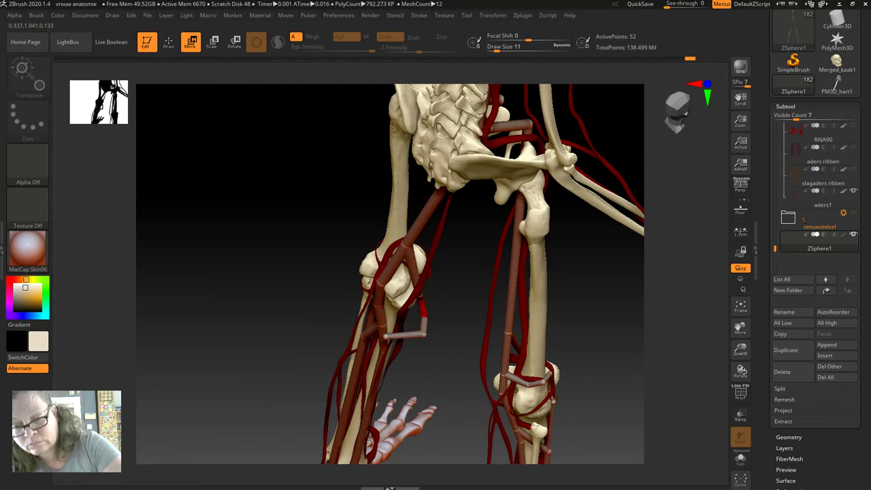
- Move the ZSphere segment below the left knee so it angles down the shin
{"action": "mouse_move", "coordinate": [340, 305]}
{"action": "left_mouse_down"}
{"action": "mouse_move", "coordinate": [640, 462]}
{"action": "mouse_move", "coordinate": [544, 449]}
{"action": "mouse_move", "coordinate": [613, 409]}
{"action": "left_mouse_up"}
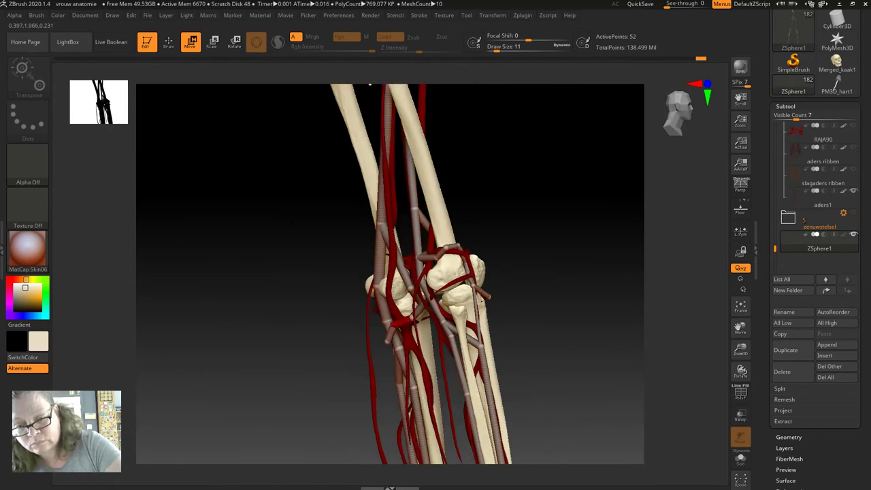
{"action": "left_click_drag", "start_coordinate": [369, 85], "coordinate": [198, 95], "text": "shift"}
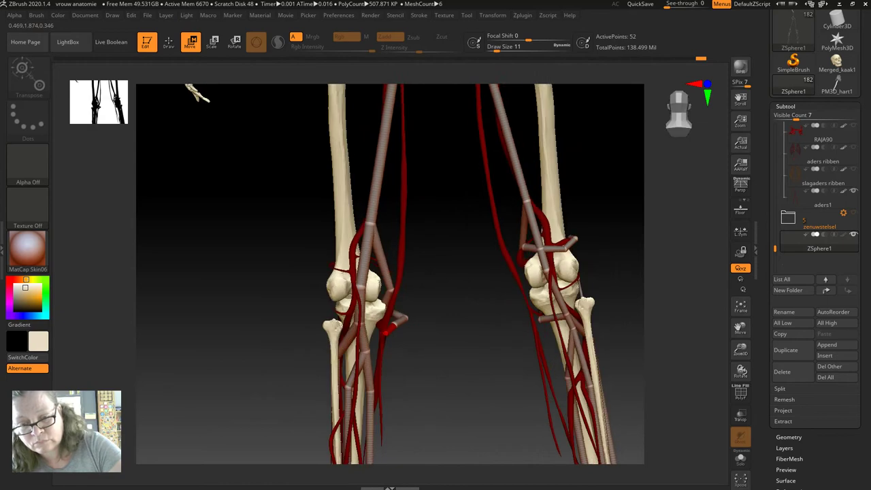
{"action": "mouse_move", "coordinate": [335, 334]}
{"action": "left_mouse_down"}
{"action": "mouse_move", "coordinate": [346, 456]}
{"action": "mouse_move", "coordinate": [302, 292]}
{"action": "left_mouse_up"}
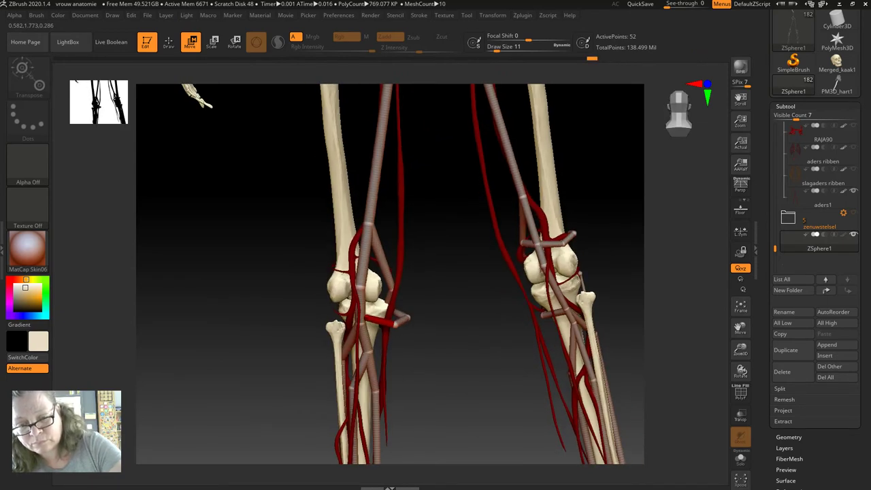
{"action": "mouse_move", "coordinate": [400, 320]}
{"action": "left_mouse_down"}
{"action": "mouse_move", "coordinate": [385, 325]}
{"action": "mouse_move", "coordinate": [407, 327]}
{"action": "left_mouse_up"}
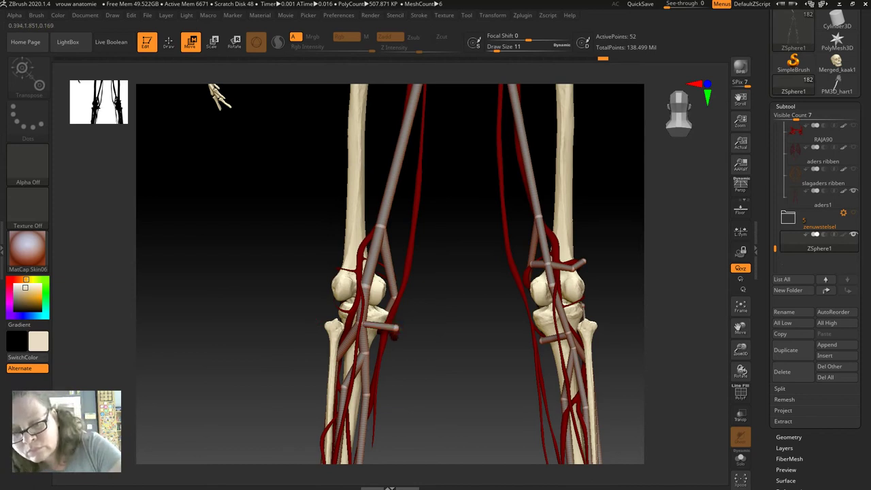
{"action": "left_click_drag", "start_coordinate": [361, 319], "coordinate": [337, 358]}
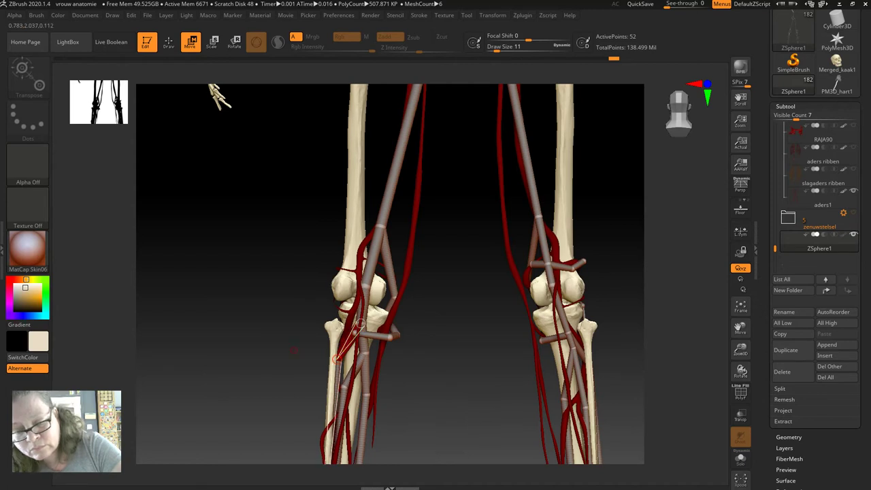
{"action": "left_click_drag", "start_coordinate": [384, 334], "coordinate": [396, 334]}
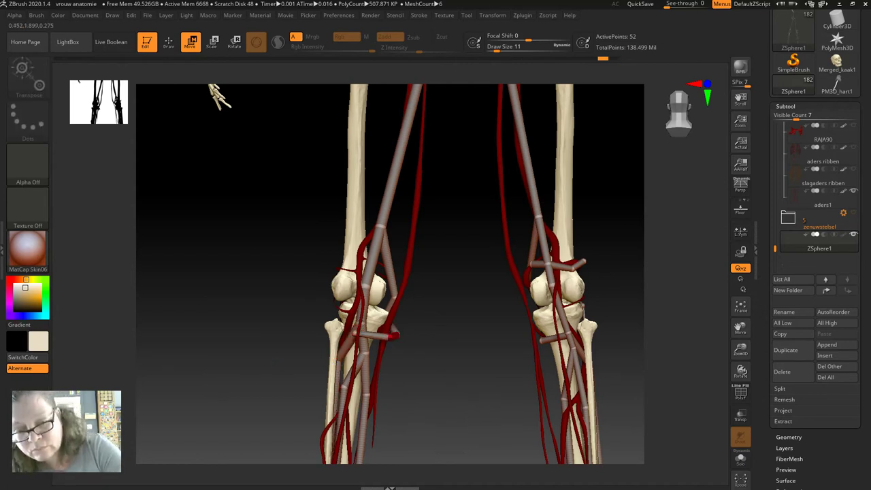
{"action": "mouse_move", "coordinate": [216, 95]}
{"action": "left_mouse_down"}
{"action": "mouse_move", "coordinate": [259, 97]}
{"action": "mouse_move", "coordinate": [201, 89]}
{"action": "left_mouse_up"}
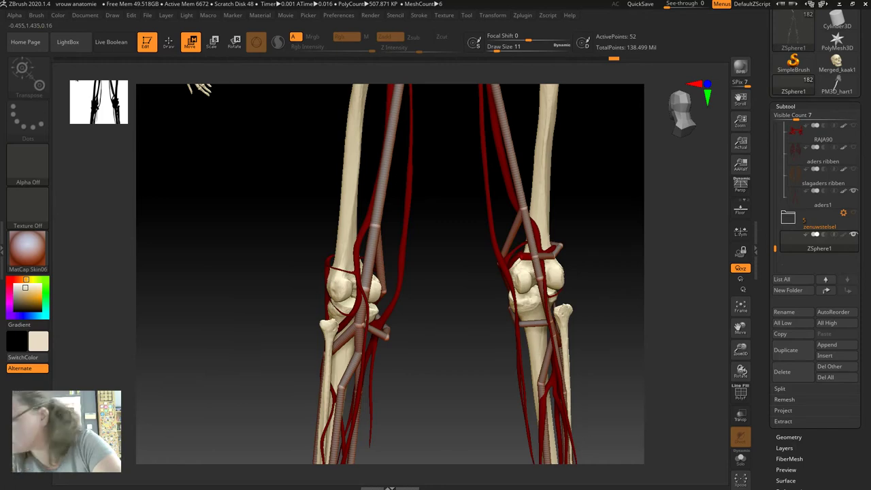
- Orbit around the legs and zoom in closely on the right knee
{"action": "left_click_drag", "start_coordinate": [224, 204], "coordinate": [245, 197]}
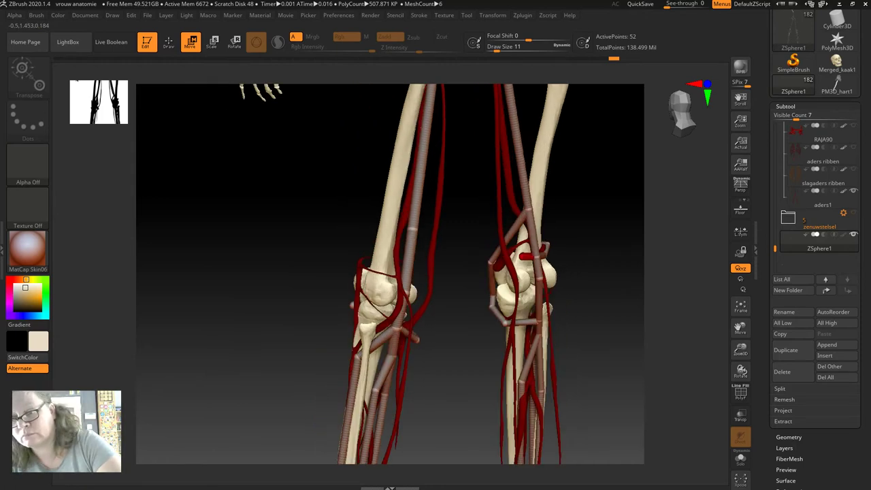
{"action": "left_click_drag", "start_coordinate": [436, 408], "coordinate": [468, 409]}
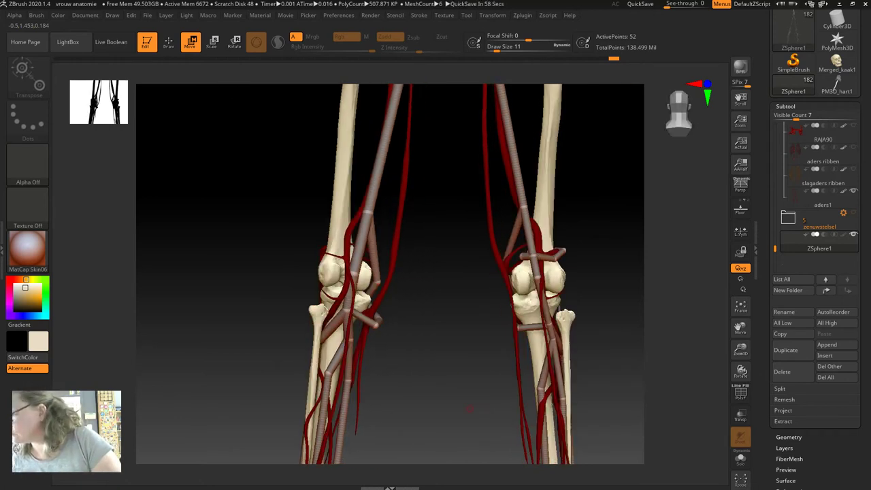
{"action": "left_click_drag", "start_coordinate": [470, 408], "coordinate": [504, 407]}
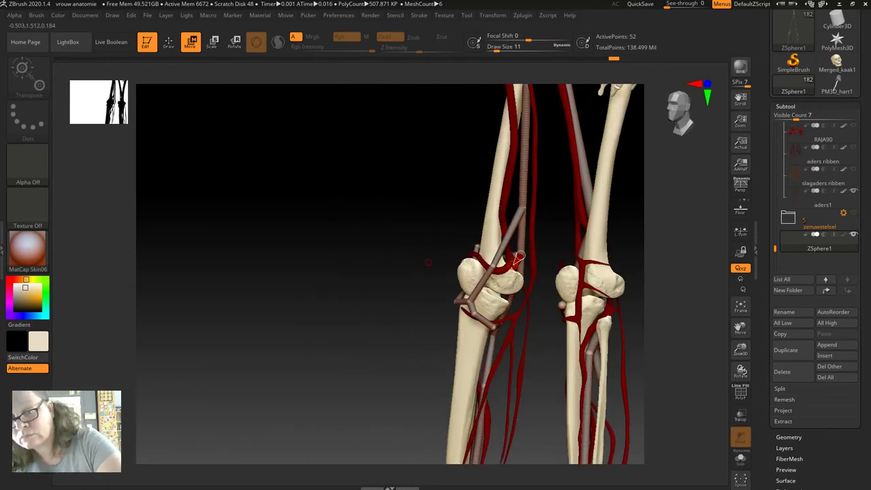
{"action": "left_click_drag", "start_coordinate": [431, 265], "coordinate": [327, 85]}
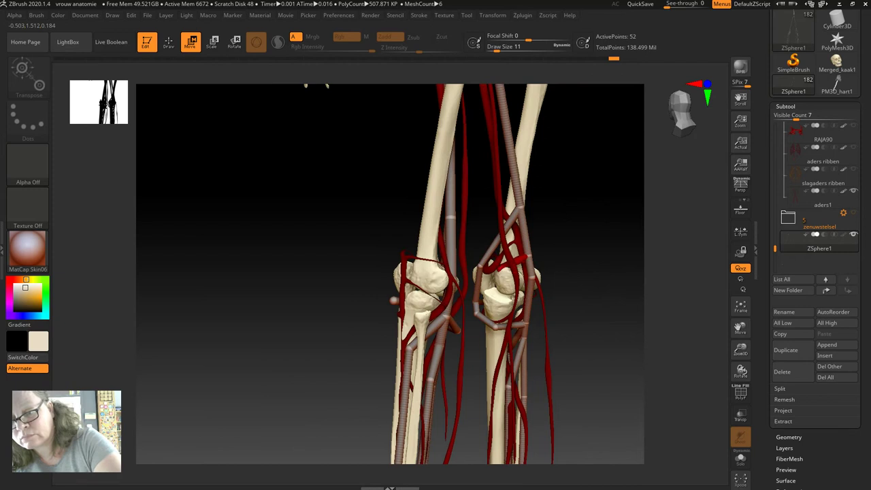
{"action": "key", "text": "q"}
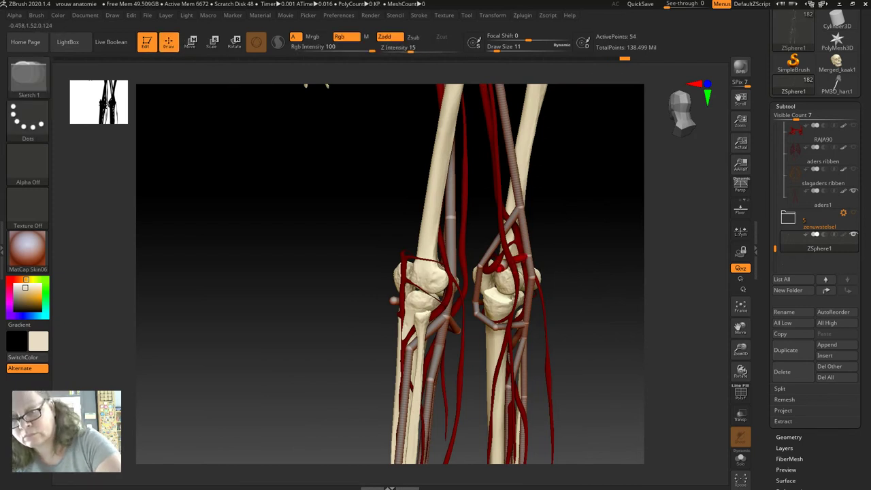
{"action": "key", "text": "r"}
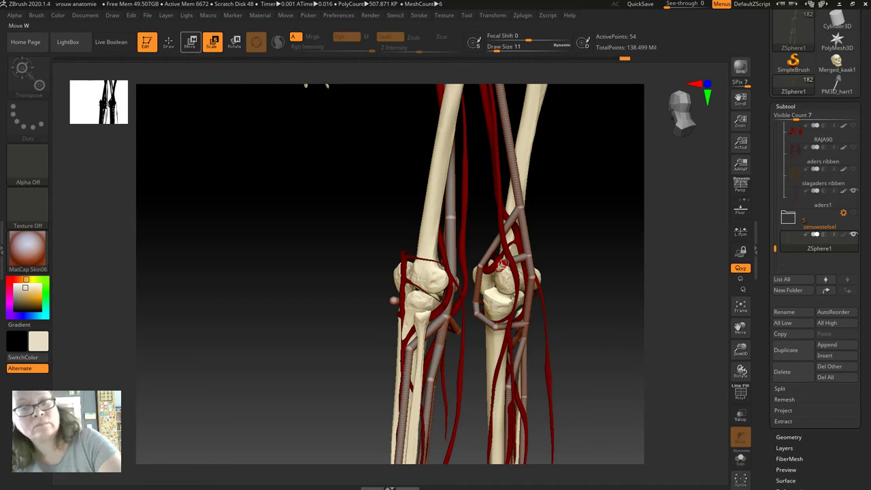
{"action": "key", "text": "w"}
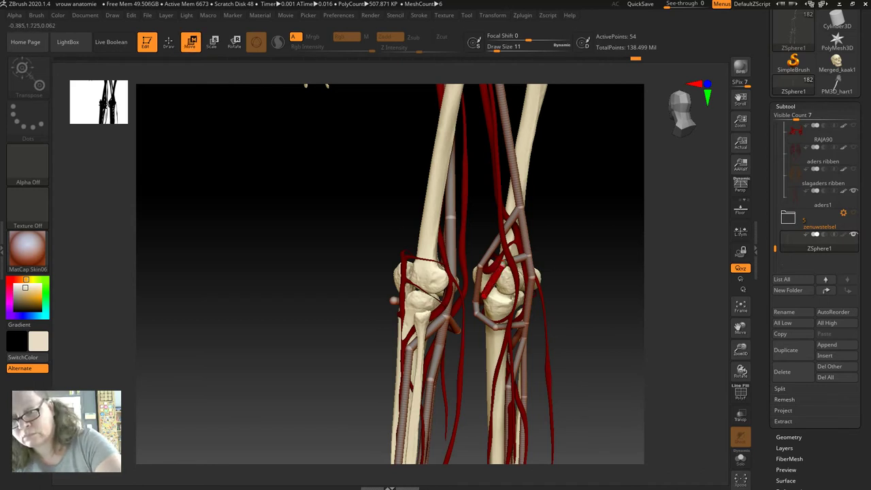
{"action": "left_click_drag", "start_coordinate": [369, 286], "coordinate": [436, 289]}
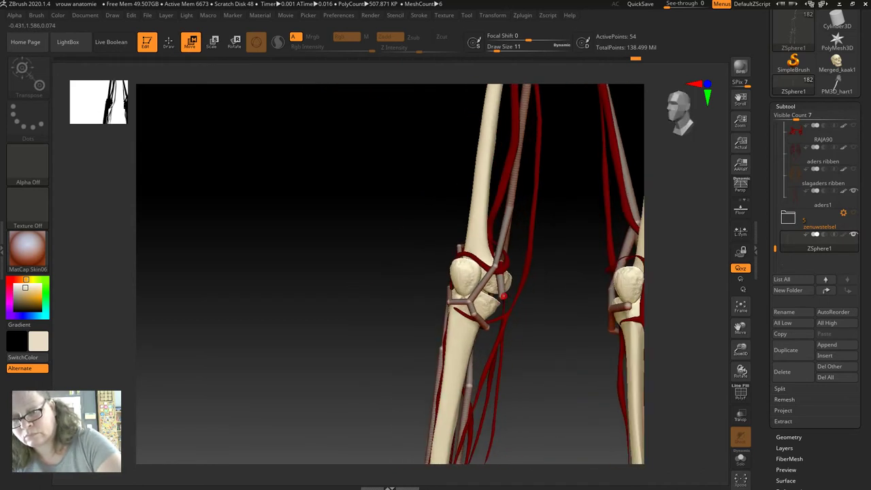
{"action": "left_click_drag", "start_coordinate": [393, 256], "coordinate": [620, 86]}
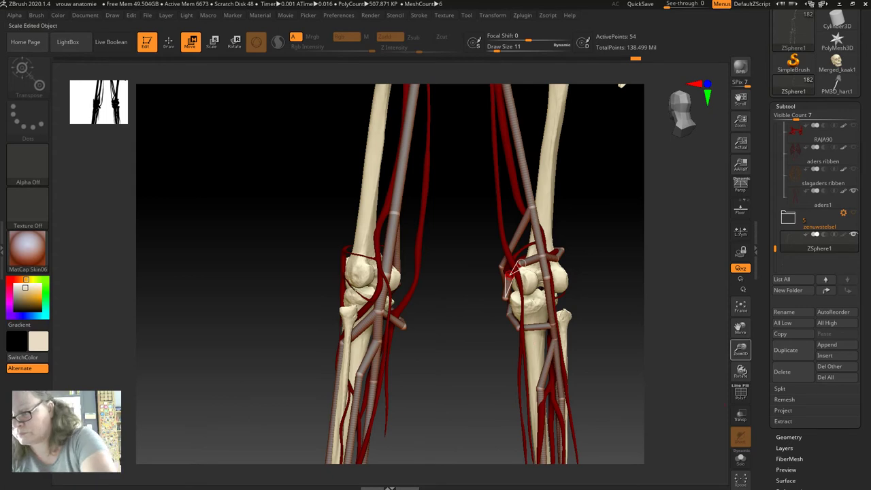
{"action": "left_click_drag", "start_coordinate": [621, 85], "coordinate": [286, 68], "text": "alt"}
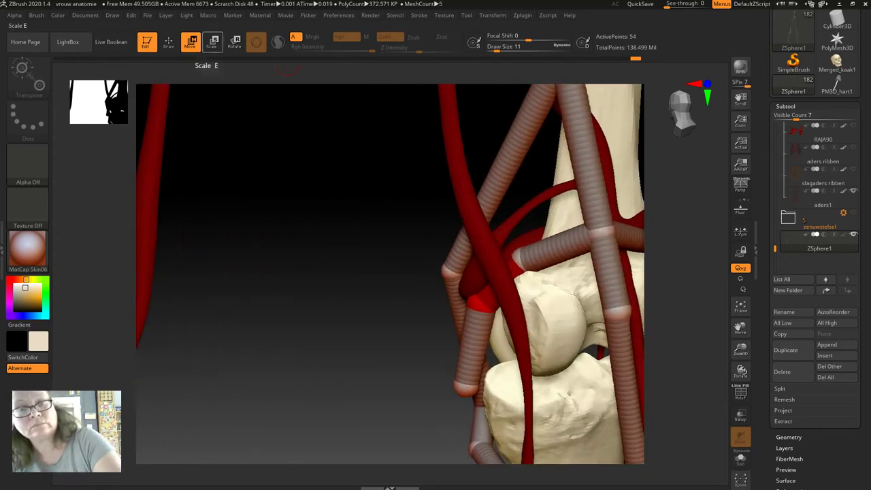
- Try shrinking the lower-left knee tube, undo it, then move the tube and centre both legs
{"action": "left_click", "coordinate": [213, 41]}
{"action": "left_click_drag", "start_coordinate": [485, 299], "coordinate": [517, 262]}
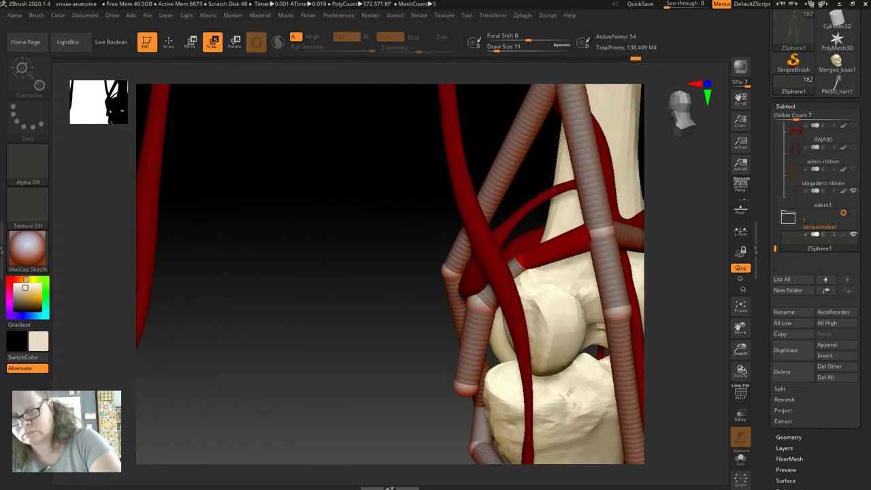
{"action": "mouse_move", "coordinate": [481, 301]}
{"action": "left_mouse_down"}
{"action": "mouse_move", "coordinate": [459, 403]}
{"action": "mouse_move", "coordinate": [465, 371]}
{"action": "left_mouse_up"}
{"action": "mouse_move", "coordinate": [286, 306]}
{"action": "left_mouse_down"}
{"action": "mouse_move", "coordinate": [177, 300]}
{"action": "mouse_move", "coordinate": [286, 300]}
{"action": "left_mouse_up"}
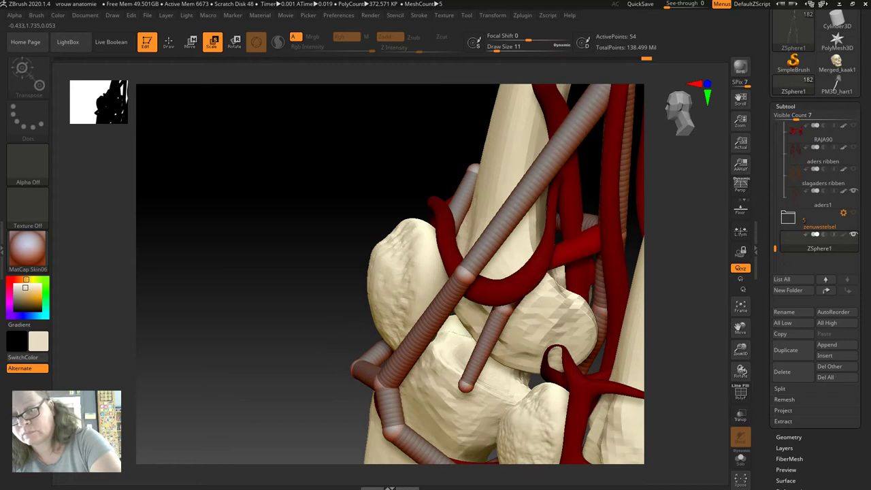
{"action": "key", "text": "ctrl+z"}
{"action": "left_click", "coordinate": [191, 42]}
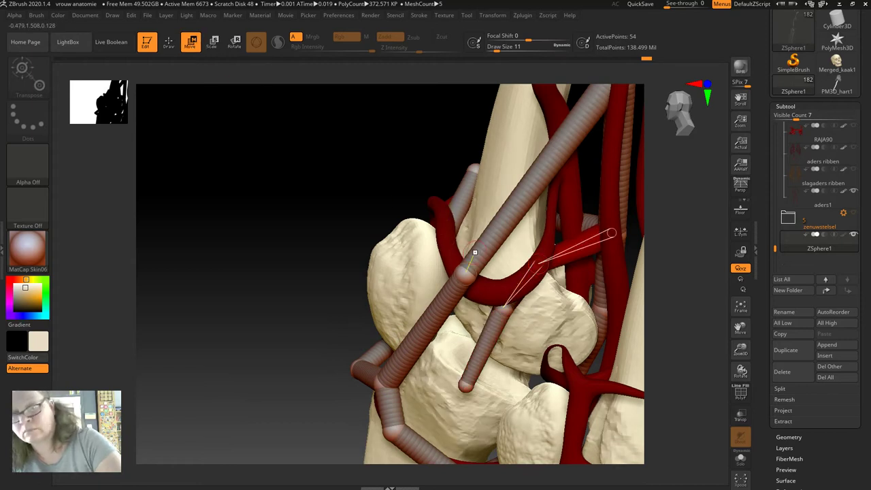
{"action": "left_click_drag", "start_coordinate": [505, 309], "coordinate": [497, 340]}
{"action": "mouse_move", "coordinate": [402, 330]}
{"action": "left_mouse_down"}
{"action": "mouse_move", "coordinate": [308, 351]}
{"action": "mouse_move", "coordinate": [415, 351]}
{"action": "left_mouse_up"}
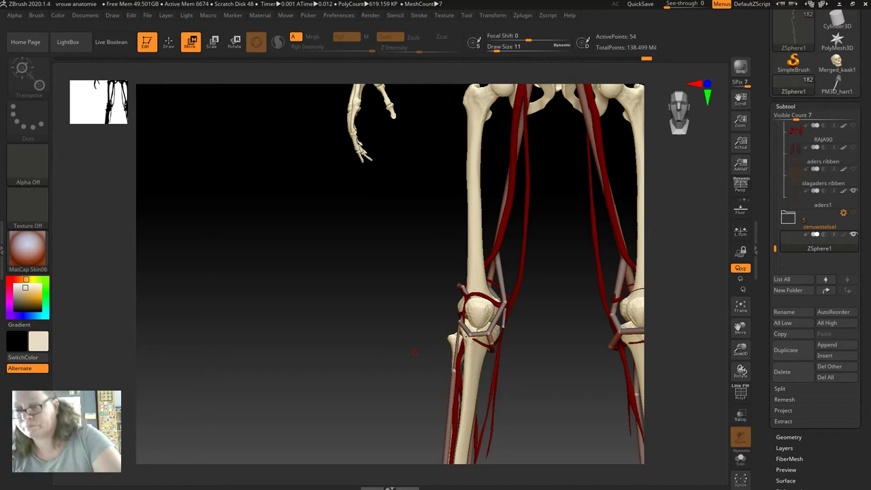
{"action": "left_click_drag", "start_coordinate": [414, 352], "coordinate": [248, 352], "text": "alt"}
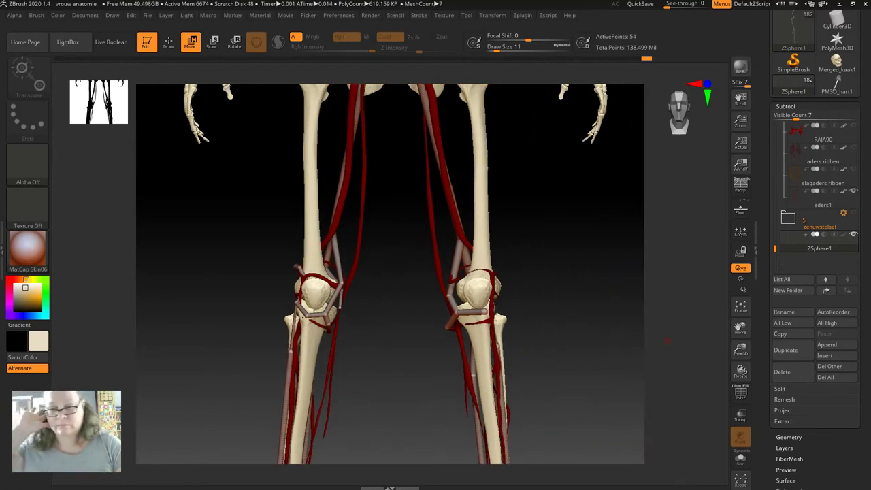
- Add a new ZSphere at the knee
{"action": "key", "text": "q"}
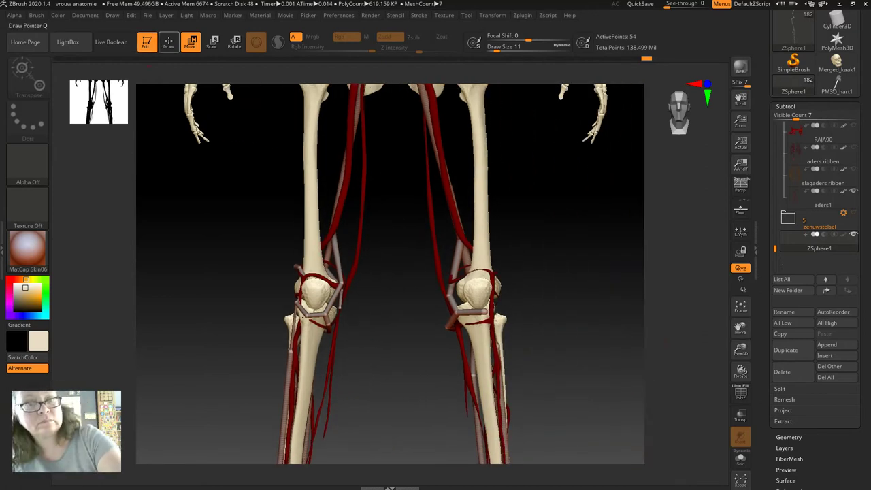
{"action": "left_click_drag", "start_coordinate": [421, 324], "coordinate": [383, 323]}
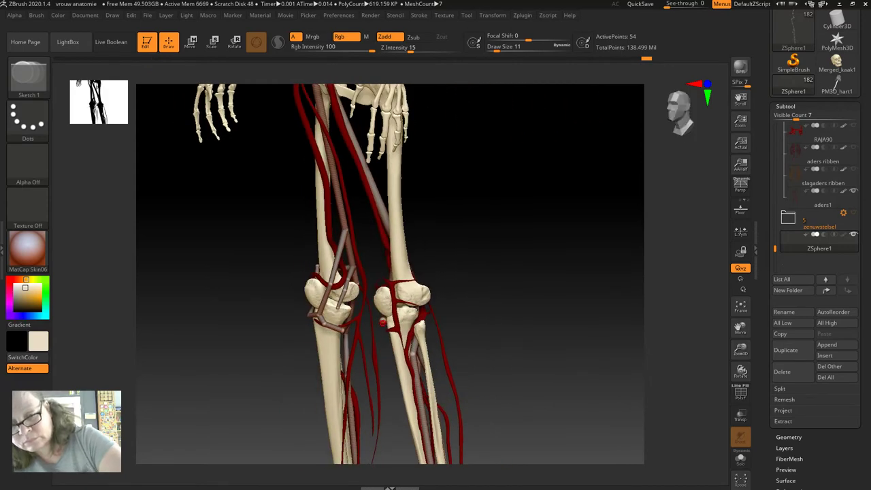
{"action": "left_click", "coordinate": [383, 320]}
{"action": "left_click_drag", "start_coordinate": [383, 320], "coordinate": [442, 326]}
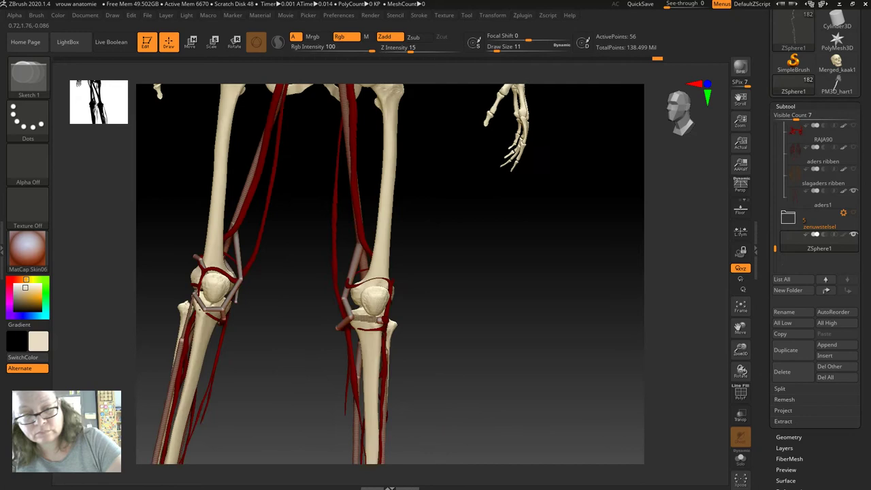
{"action": "left_click_drag", "start_coordinate": [381, 316], "coordinate": [436, 320]}
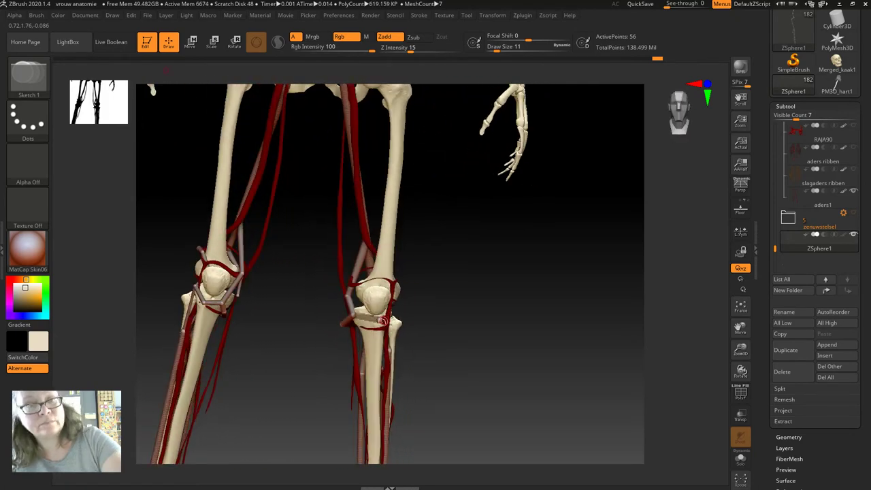
- Pull the new ZSphere out beside the shin and orbit back to a front view of the knees
{"action": "key", "text": "w"}
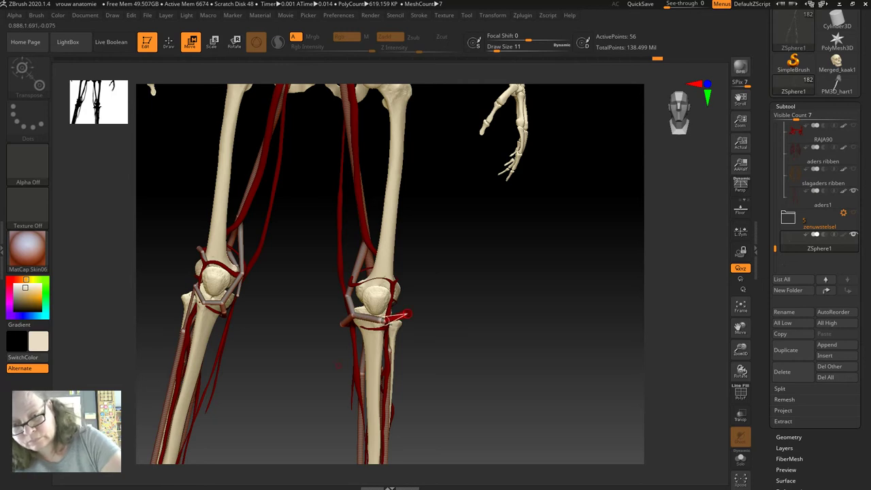
{"action": "right_click_drag", "start_coordinate": [399, 315], "coordinate": [404, 315]}
{"action": "right_click_drag", "start_coordinate": [342, 393], "coordinate": [385, 320]}
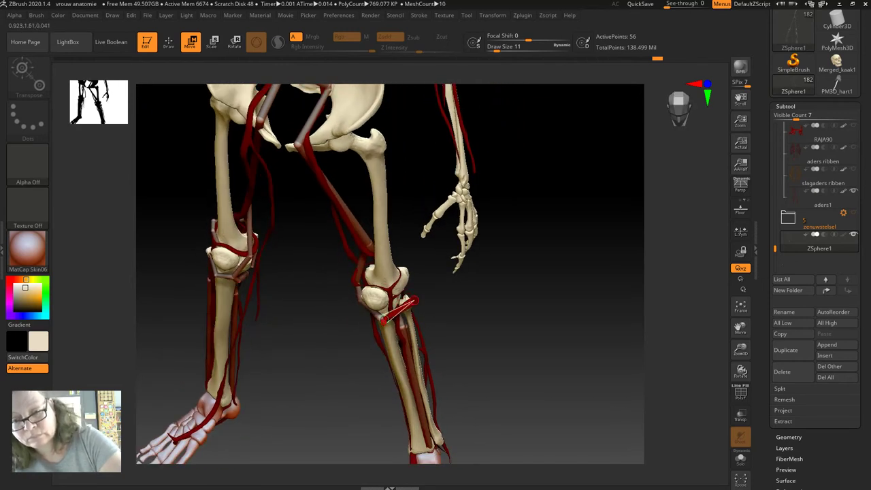
{"action": "mouse_move", "coordinate": [373, 305]}
{"action": "right_mouse_down"}
{"action": "mouse_move", "coordinate": [136, 158]}
{"action": "mouse_move", "coordinate": [157, 122]}
{"action": "mouse_move", "coordinate": [347, 365]}
{"action": "mouse_move", "coordinate": [324, 371]}
{"action": "right_mouse_up"}
{"action": "mouse_move", "coordinate": [385, 351]}
{"action": "right_mouse_down"}
{"action": "mouse_move", "coordinate": [255, 379]}
{"action": "mouse_move", "coordinate": [374, 368]}
{"action": "mouse_move", "coordinate": [381, 409]}
{"action": "right_mouse_up"}
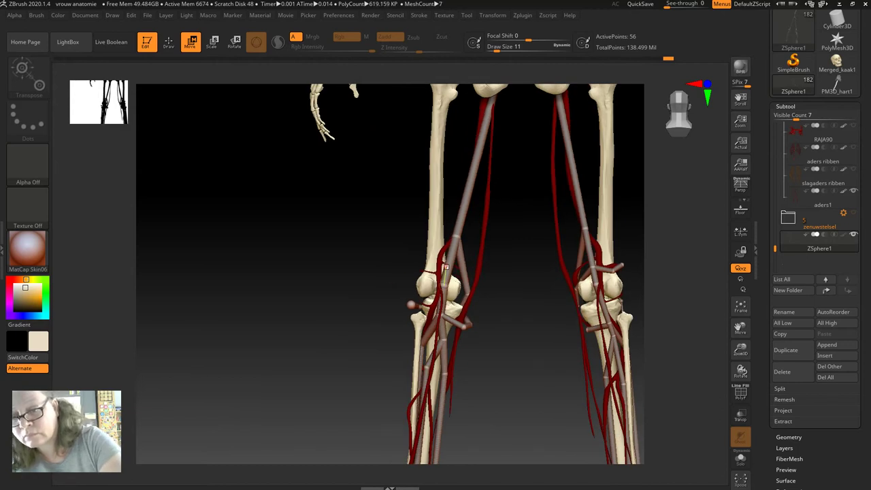
{"action": "key", "text": "q"}
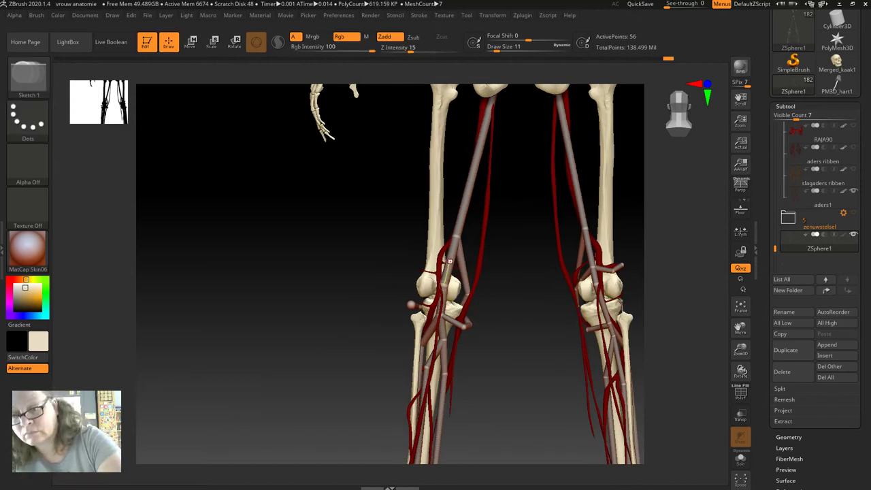
- Zoom in on the left knee, drag the red ZSphere tip outward past the joint, then zoom out
{"action": "right_click_drag", "start_coordinate": [481, 334], "coordinate": [302, 150], "text": "alt"}
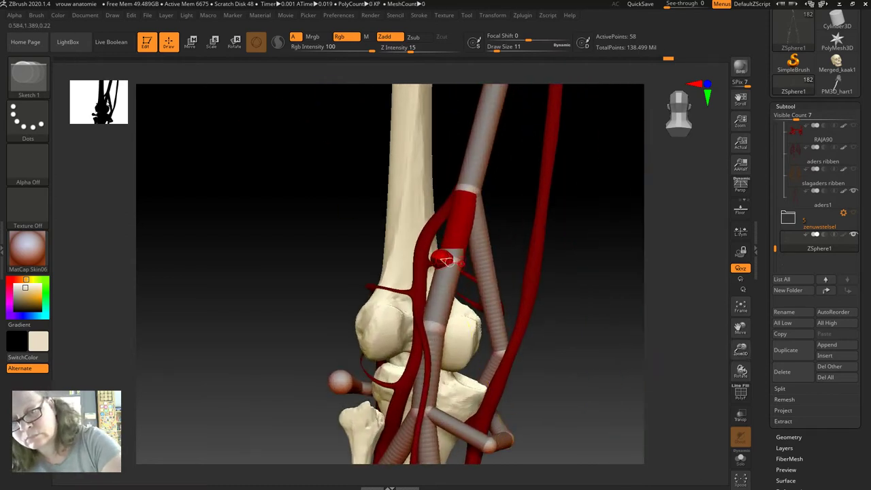
{"action": "right_click_drag", "start_coordinate": [324, 286], "coordinate": [354, 287]}
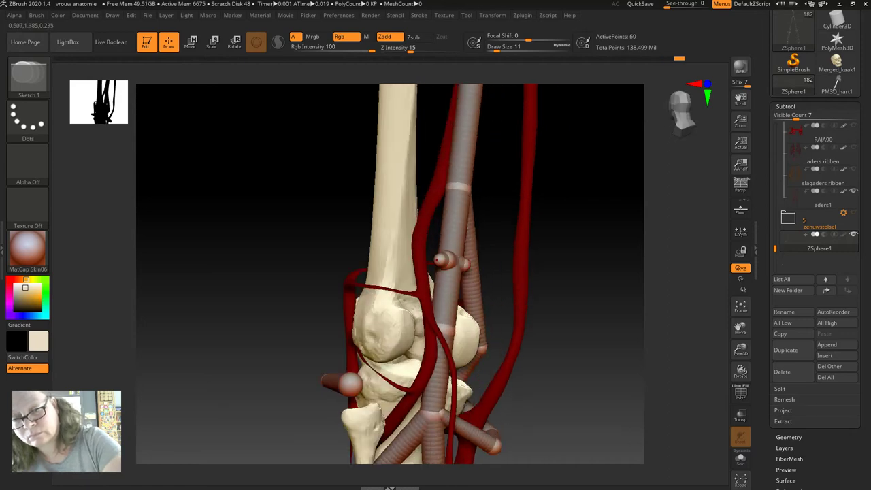
{"action": "right_click_drag", "start_coordinate": [440, 260], "coordinate": [415, 261]}
{"action": "key", "text": "w"}
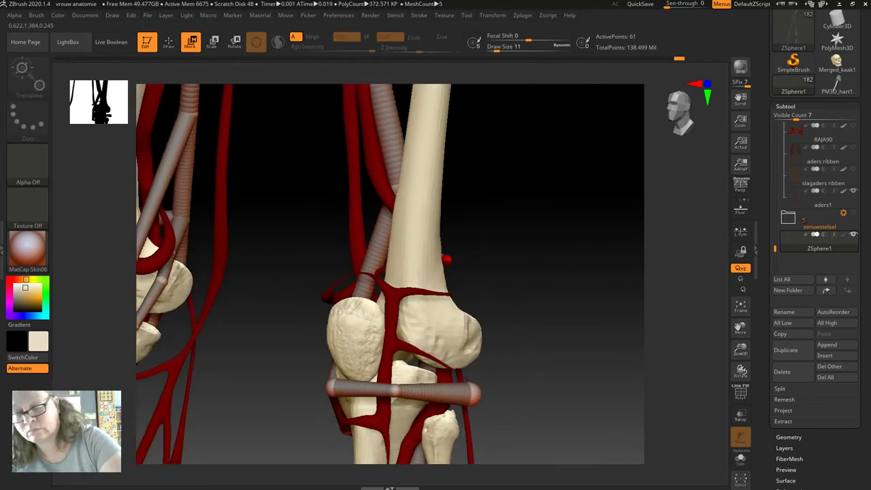
{"action": "left_click_drag", "start_coordinate": [476, 271], "coordinate": [509, 289]}
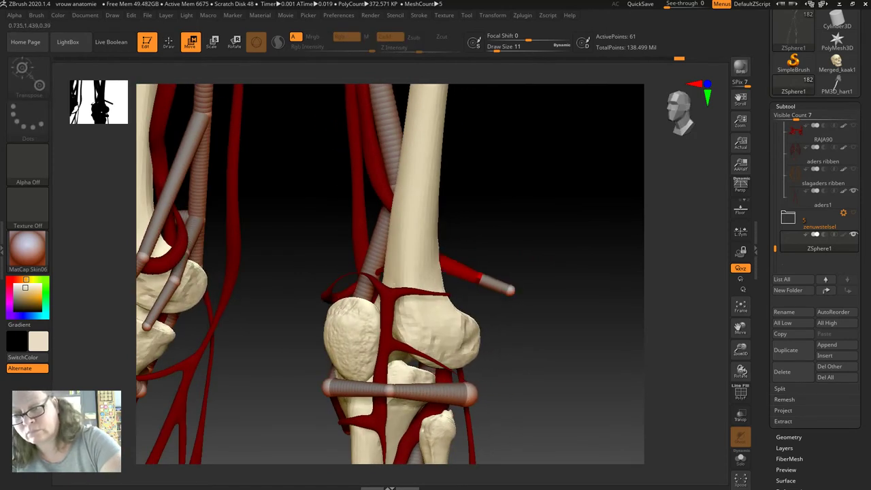
{"action": "right_click_drag", "start_coordinate": [509, 289], "coordinate": [477, 286]}
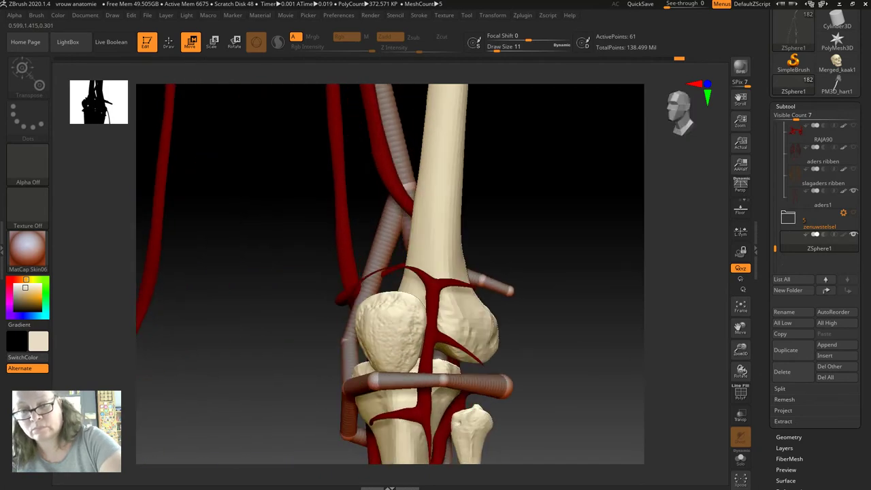
{"action": "mouse_move", "coordinate": [740, 349]}
{"action": "left_mouse_down"}
{"action": "mouse_move", "coordinate": [740, 381]}
{"action": "mouse_move", "coordinate": [193, 265]}
{"action": "mouse_move", "coordinate": [204, 225]}
{"action": "mouse_move", "coordinate": [225, 224]}
{"action": "left_mouse_up"}
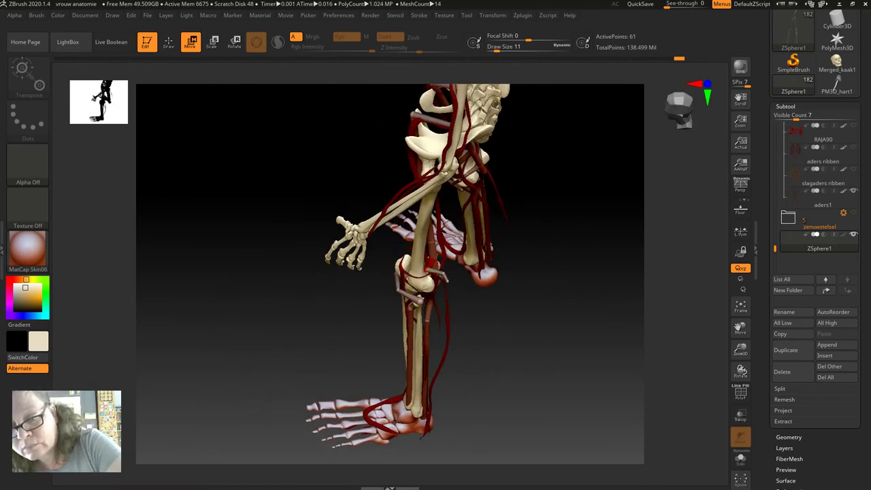
- Adjust the knee link and enlarge the red ZSphere at the joint
{"action": "scroll", "coordinate": [390, 273], "scroll_direction": "up", "scroll_amount": 5}
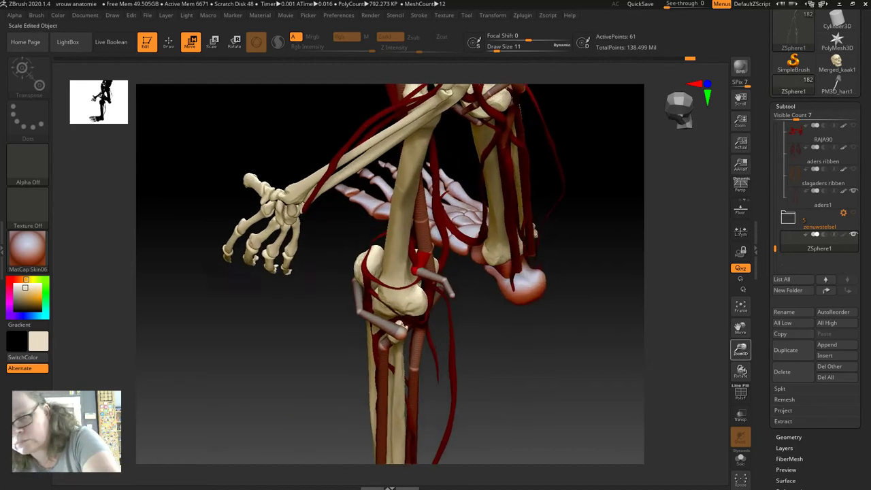
{"action": "left_click_drag", "start_coordinate": [458, 348], "coordinate": [354, 318]}
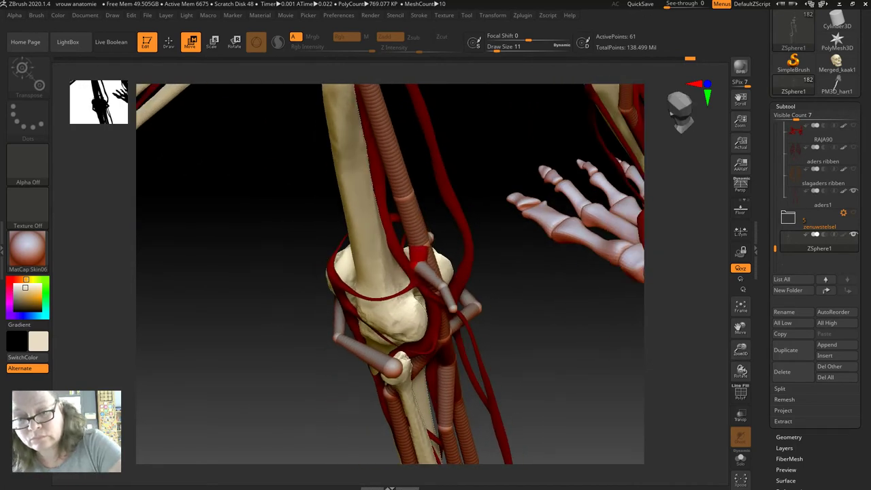
{"action": "mouse_move", "coordinate": [441, 282]}
{"action": "left_mouse_down"}
{"action": "mouse_move", "coordinate": [436, 303]}
{"action": "mouse_move", "coordinate": [459, 308]}
{"action": "mouse_move", "coordinate": [408, 299]}
{"action": "mouse_move", "coordinate": [483, 304]}
{"action": "mouse_move", "coordinate": [433, 265]}
{"action": "left_mouse_up"}
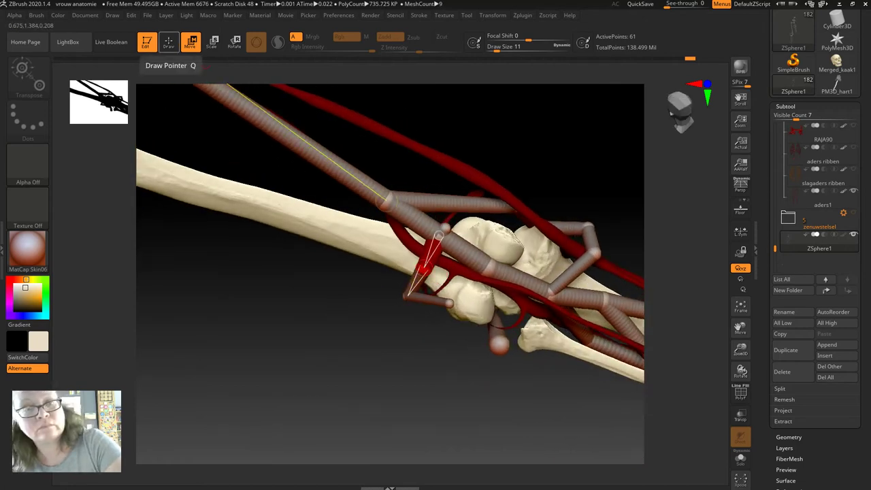
{"action": "left_click", "coordinate": [213, 41]}
{"action": "left_click_drag", "start_coordinate": [439, 235], "coordinate": [407, 294]}
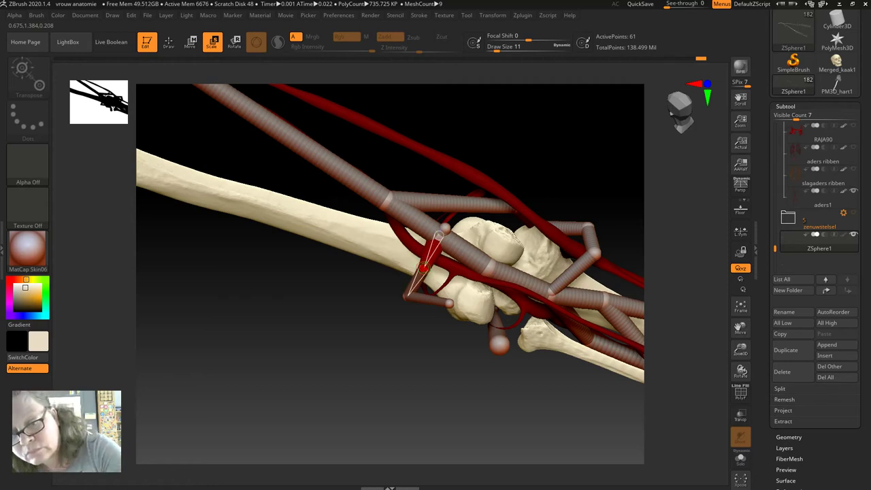
- Swing the thin knee rod upward, make the model see-through, and stretch a link diagonally across the knee
{"action": "left_click_drag", "start_coordinate": [286, 354], "coordinate": [136, 272]}
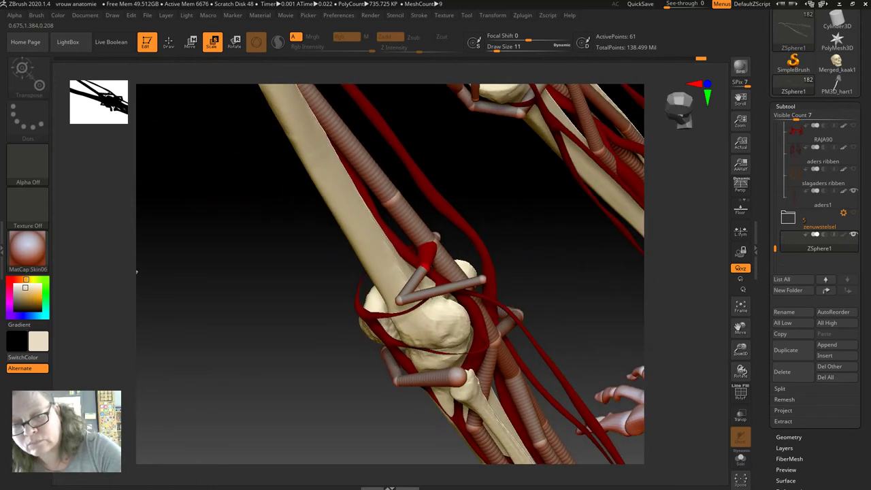
{"action": "key", "text": "w"}
{"action": "mouse_move", "coordinate": [136, 271]}
{"action": "left_mouse_down"}
{"action": "mouse_move", "coordinate": [313, 356]}
{"action": "mouse_move", "coordinate": [328, 404]}
{"action": "left_mouse_up"}
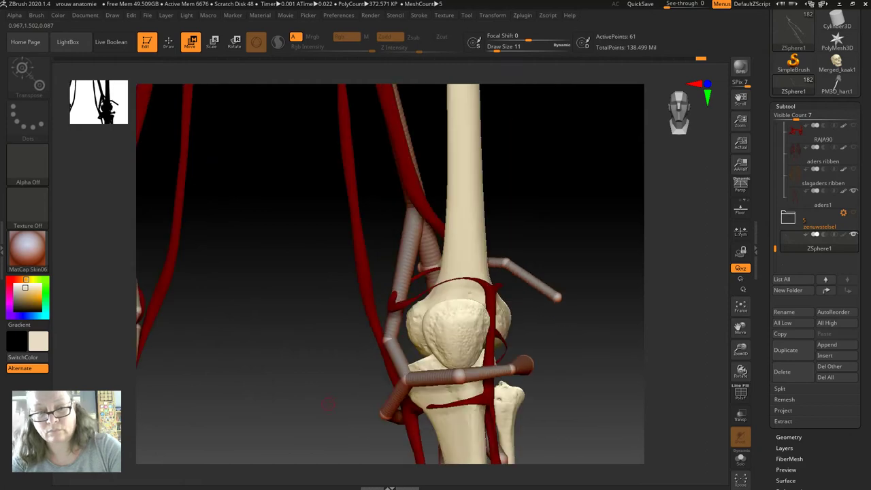
{"action": "left_click_drag", "start_coordinate": [558, 296], "coordinate": [507, 262]}
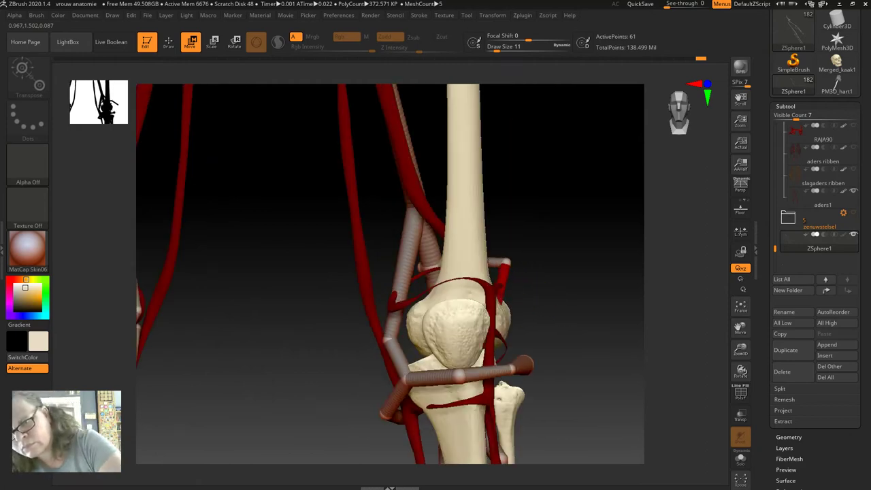
{"action": "left_click_drag", "start_coordinate": [225, 310], "coordinate": [288, 313]}
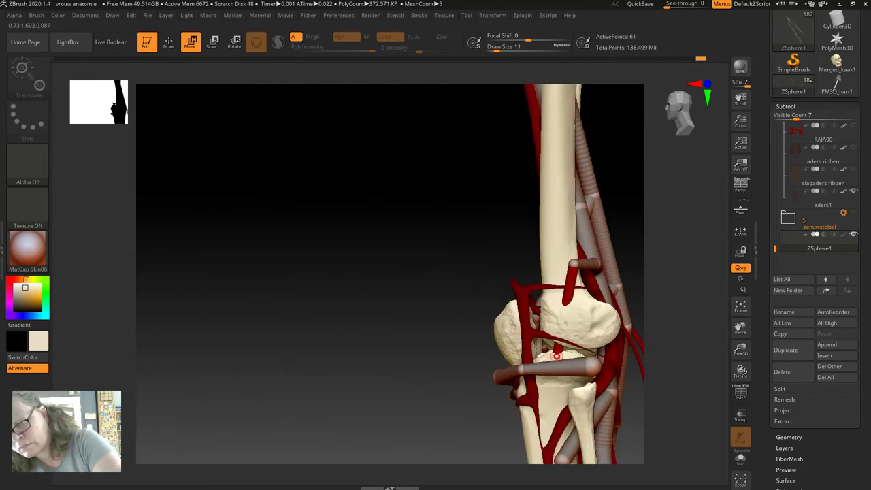
{"action": "left_click", "coordinate": [741, 415]}
{"action": "left_click_drag", "start_coordinate": [604, 86], "coordinate": [572, 96]}
{"action": "left_click_drag", "start_coordinate": [542, 352], "coordinate": [542, 343]}
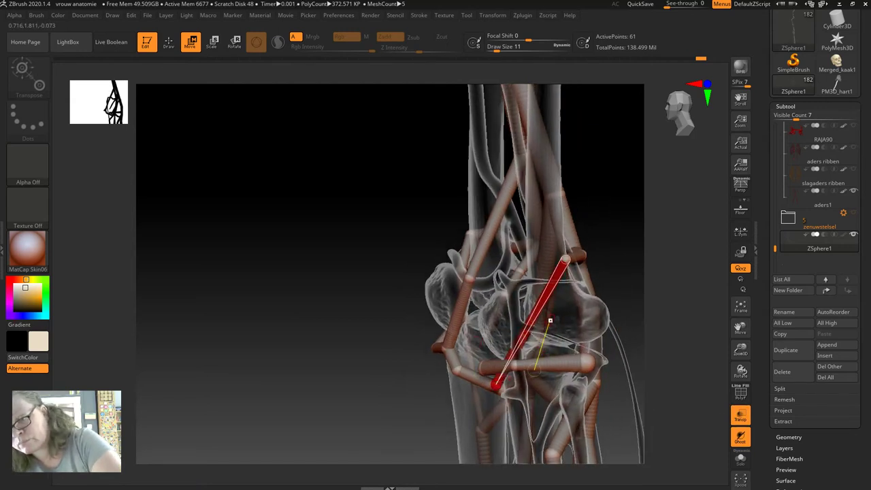
- Turn the knee link into a short rod, show the leg solid again, and set the tube end vertical
{"action": "left_click_drag", "start_coordinate": [496, 384], "coordinate": [537, 264]}
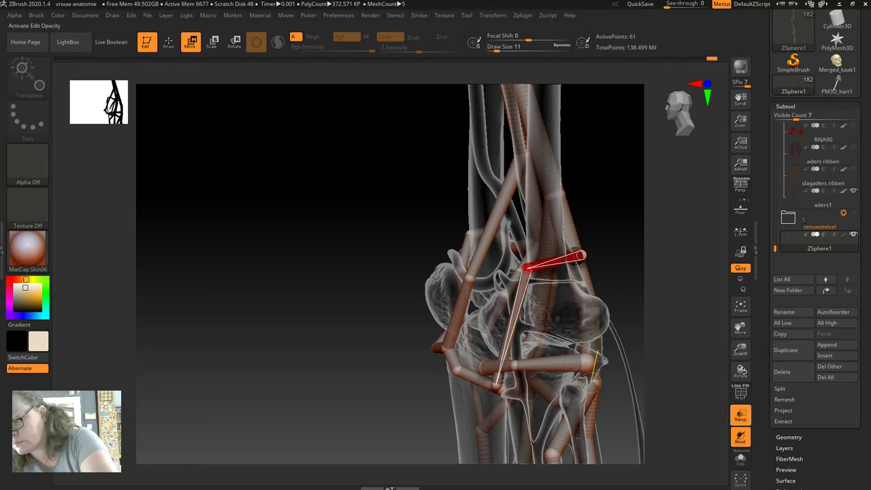
{"action": "left_click", "coordinate": [740, 415]}
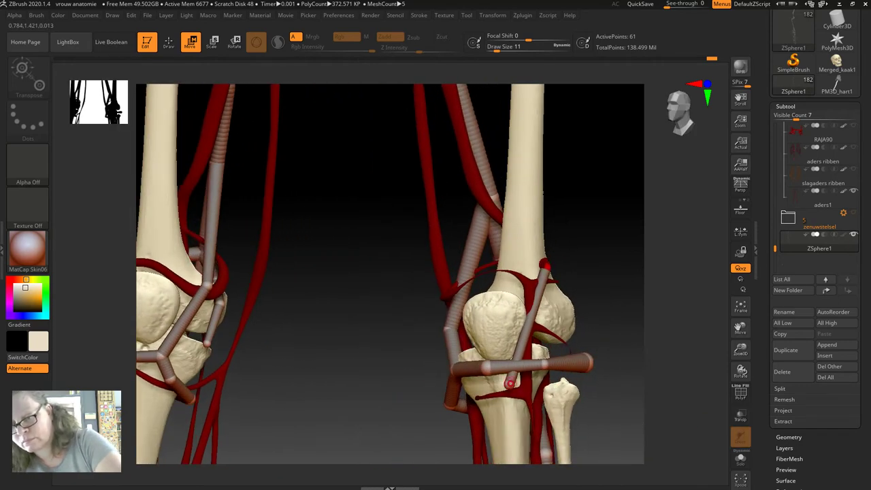
{"action": "left_click_drag", "start_coordinate": [511, 382], "coordinate": [541, 395]}
{"action": "left_click_drag", "start_coordinate": [457, 372], "coordinate": [366, 354]}
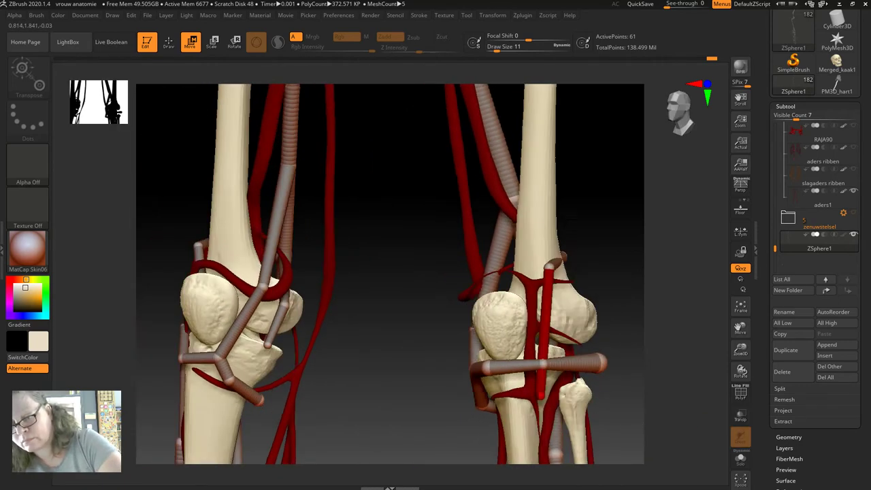
{"action": "left_click_drag", "start_coordinate": [513, 393], "coordinate": [548, 393]}
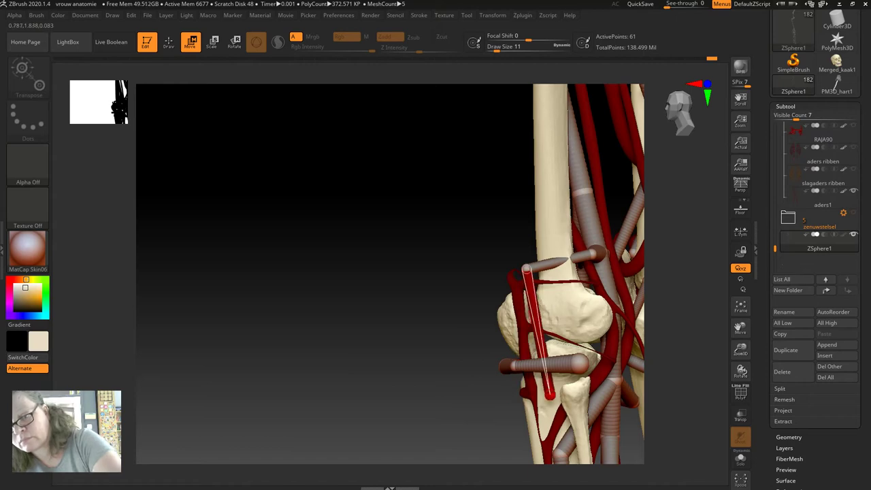
- Bring the knee into close view and stretch the red tube at the knee downward
{"action": "left_click_drag", "start_coordinate": [526, 244], "coordinate": [558, 276]}
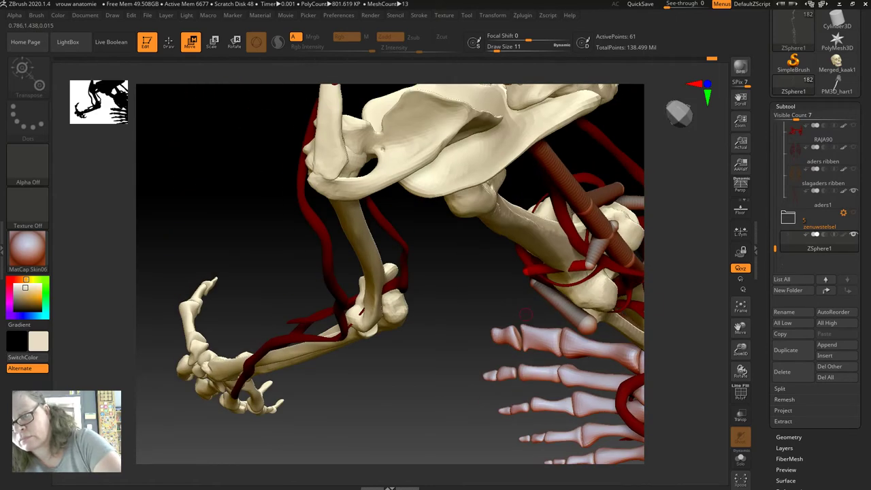
{"action": "mouse_move", "coordinate": [477, 381]}
{"action": "left_mouse_down"}
{"action": "mouse_move", "coordinate": [437, 397]}
{"action": "mouse_move", "coordinate": [409, 367]}
{"action": "mouse_move", "coordinate": [542, 335]}
{"action": "left_mouse_up"}
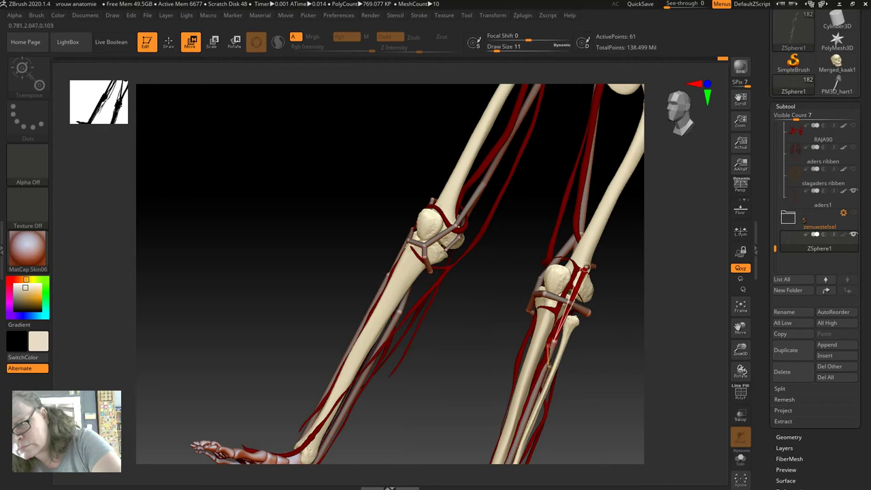
{"action": "left_click_drag", "start_coordinate": [549, 357], "coordinate": [613, 327]}
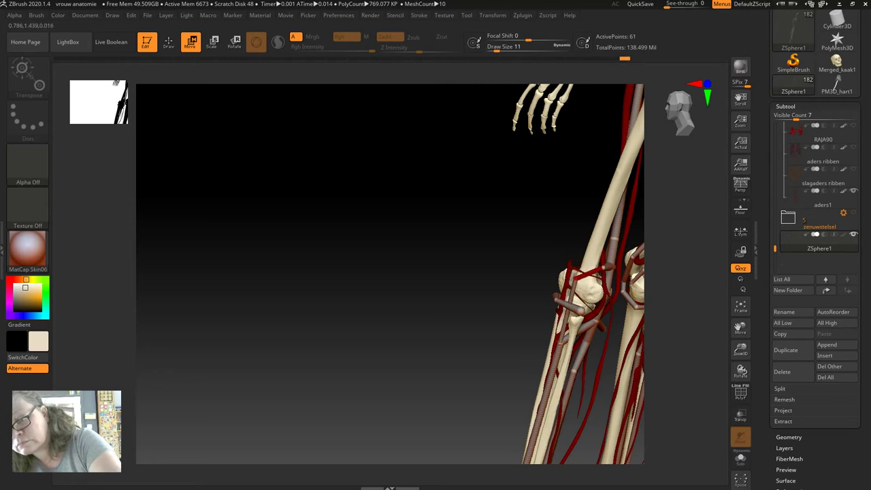
{"action": "left_click_drag", "start_coordinate": [577, 272], "coordinate": [461, 426]}
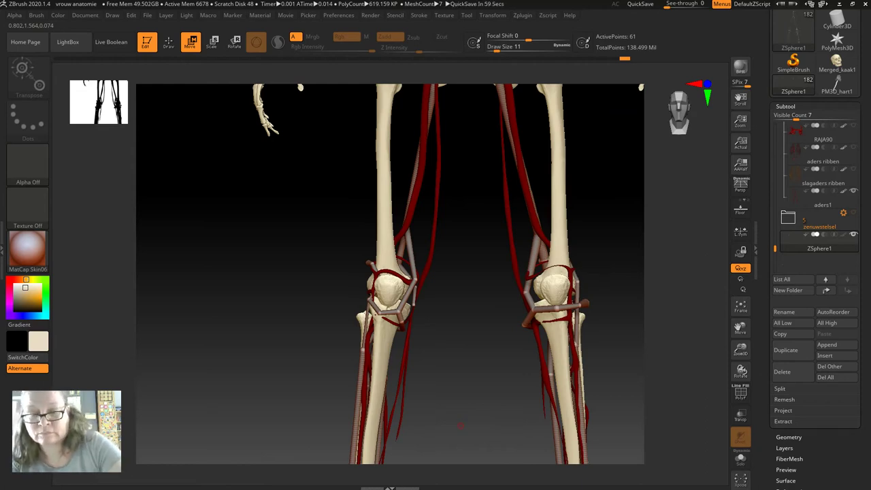
{"action": "left_click_drag", "start_coordinate": [461, 425], "coordinate": [545, 422]}
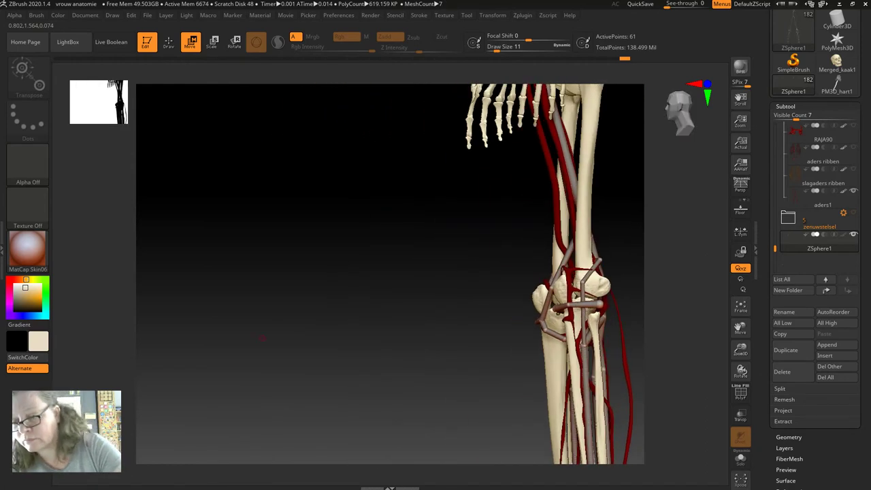
{"action": "left_click_drag", "start_coordinate": [740, 328], "coordinate": [424, 320]}
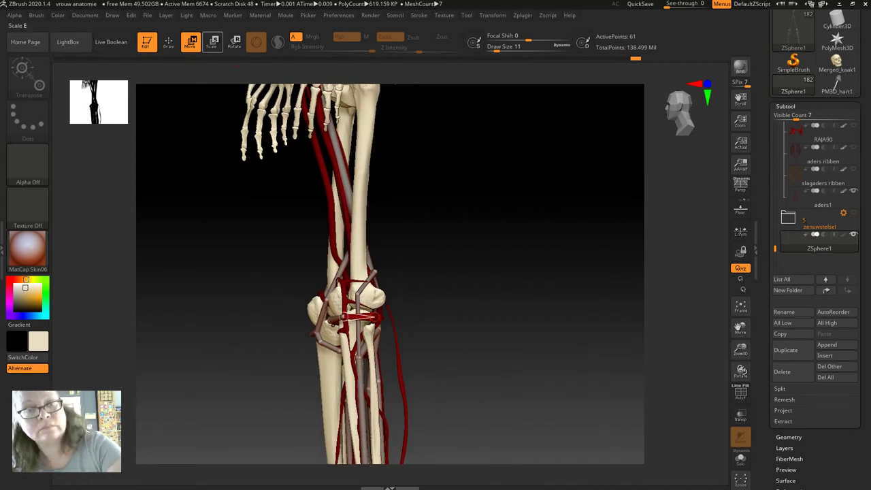
{"action": "left_click", "coordinate": [213, 42]}
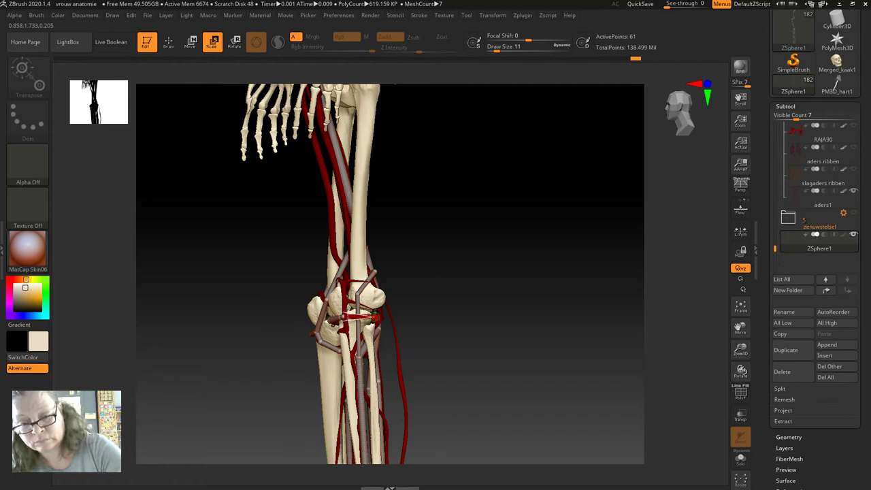
{"action": "left_click", "coordinate": [191, 41]}
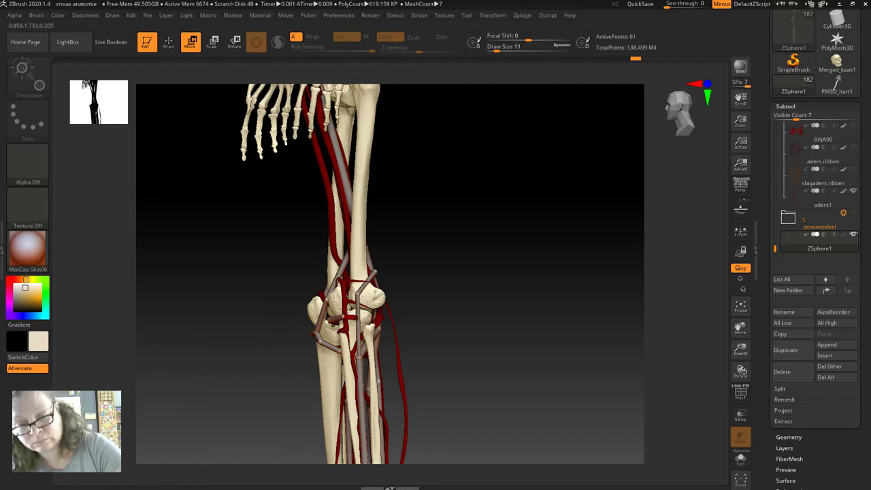
{"action": "mouse_move", "coordinate": [347, 317]}
{"action": "right_mouse_down", "text": "ctrl"}
{"action": "mouse_move", "coordinate": [432, 407]}
{"action": "mouse_move", "coordinate": [347, 285]}
{"action": "right_mouse_up", "text": "ctrl"}
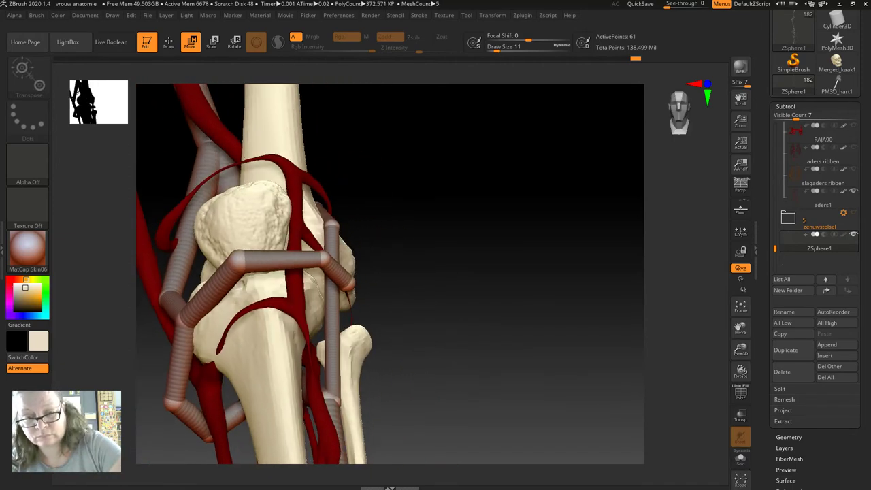
{"action": "left_click_drag", "start_coordinate": [347, 285], "coordinate": [349, 300]}
- Frame the whole skeleton, then return to Draw mode zoomed in on the legs and knees
{"action": "mouse_move", "coordinate": [335, 297]}
{"action": "right_mouse_down"}
{"action": "mouse_move", "coordinate": [407, 259]}
{"action": "mouse_move", "coordinate": [276, 350]}
{"action": "right_mouse_up"}
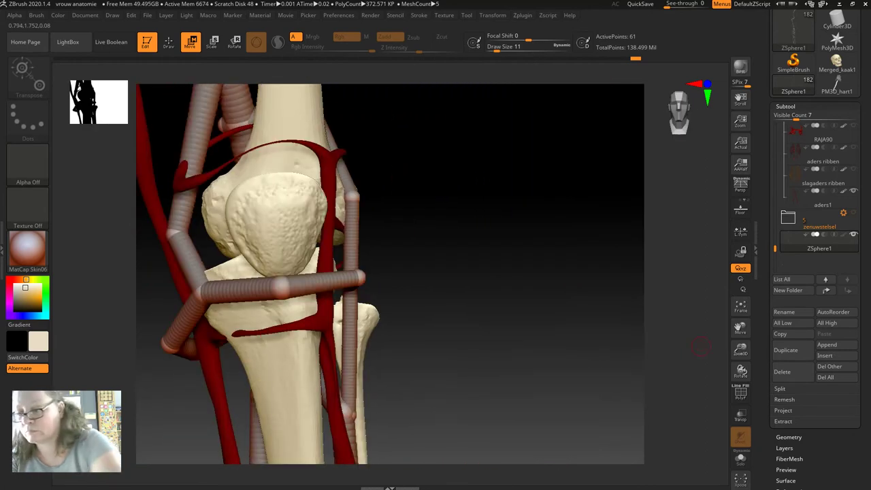
{"action": "key", "text": "f"}
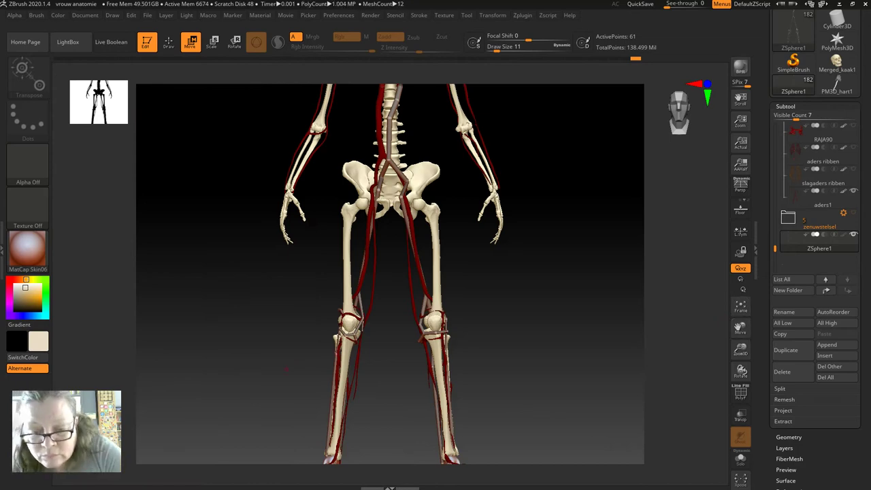
{"action": "mouse_move", "coordinate": [277, 372]}
{"action": "right_mouse_down"}
{"action": "mouse_move", "coordinate": [443, 371]}
{"action": "mouse_move", "coordinate": [274, 358]}
{"action": "right_mouse_up"}
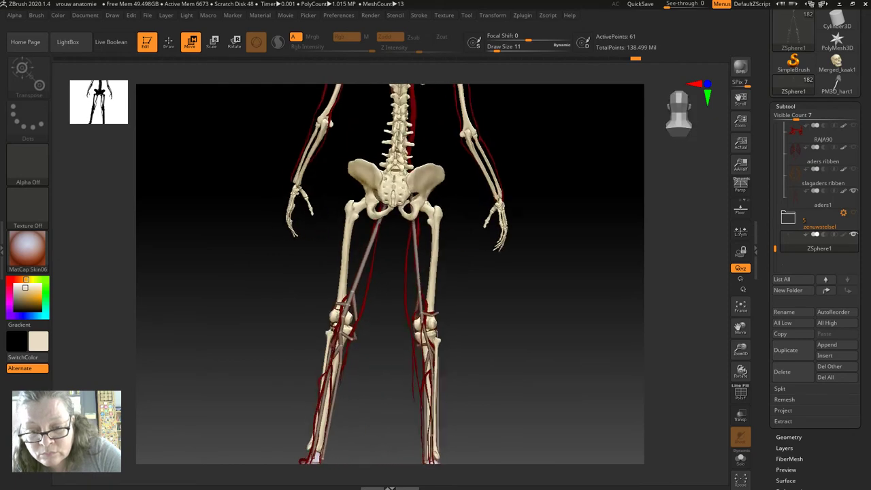
{"action": "right_click_drag", "start_coordinate": [274, 358], "coordinate": [287, 358]}
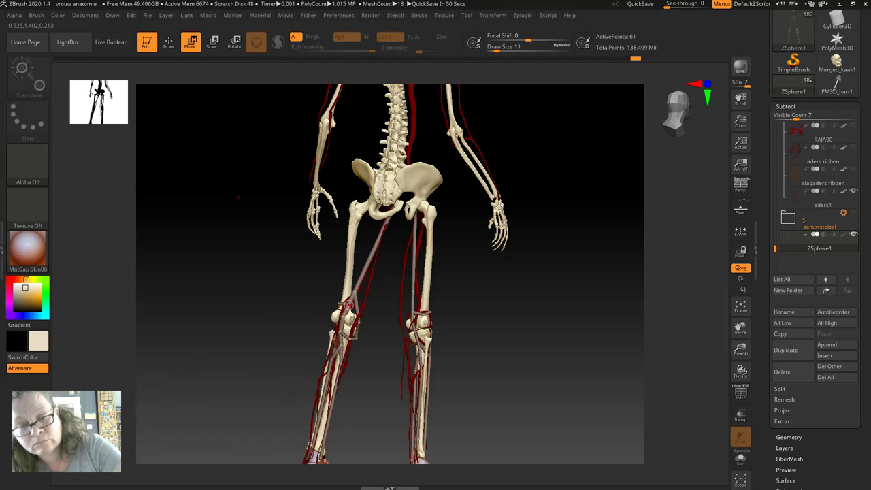
{"action": "key", "text": "q"}
{"action": "right_click_drag", "start_coordinate": [287, 358], "coordinate": [288, 293], "text": "alt"}
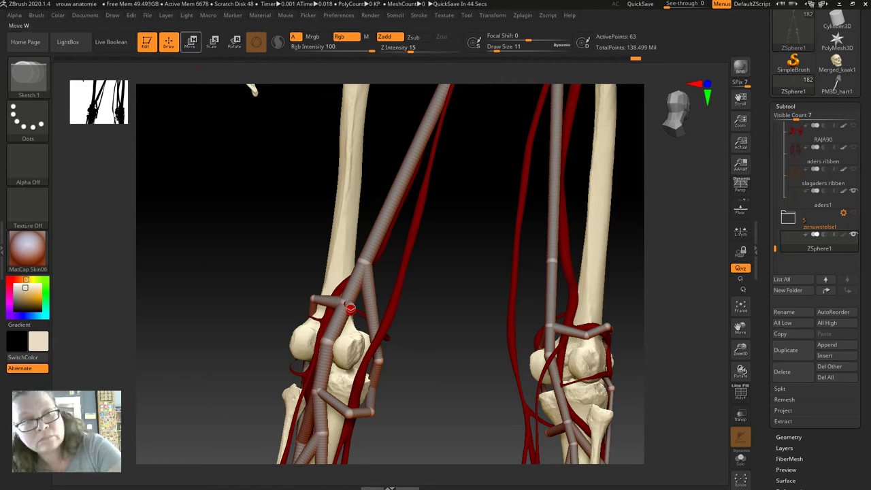
- Reposition the knee-artery ZSpheres with Move transpose lines, checking from several angles
{"action": "key", "text": "w"}
{"action": "left_click_drag", "start_coordinate": [351, 307], "coordinate": [360, 371]}
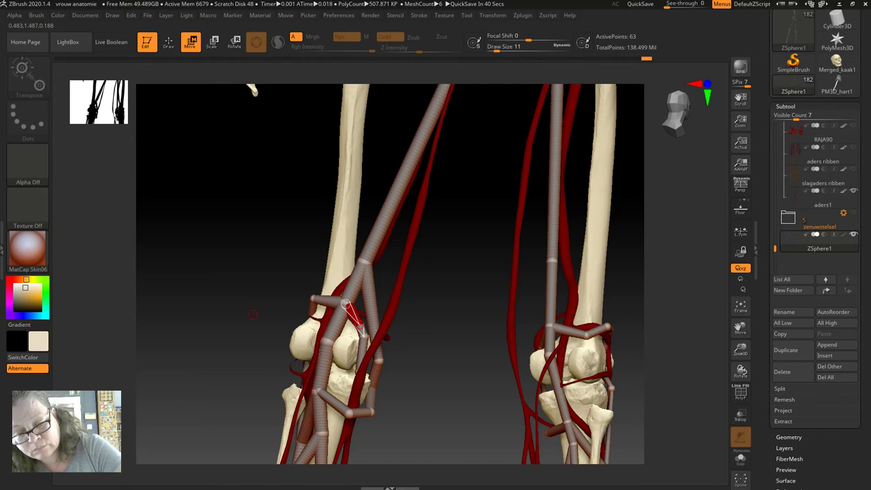
{"action": "right_click_drag", "start_coordinate": [253, 314], "coordinate": [170, 320]}
{"action": "left_click_drag", "start_coordinate": [331, 368], "coordinate": [347, 324]}
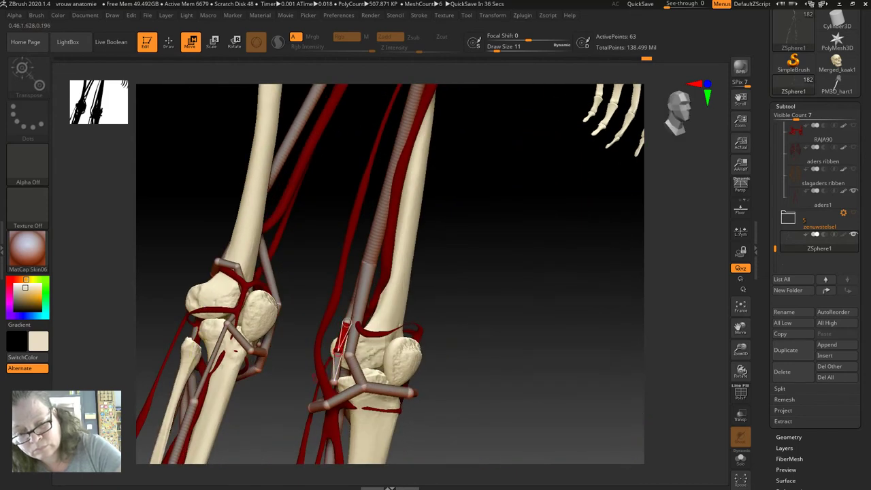
{"action": "right_click_drag", "start_coordinate": [477, 272], "coordinate": [613, 276]}
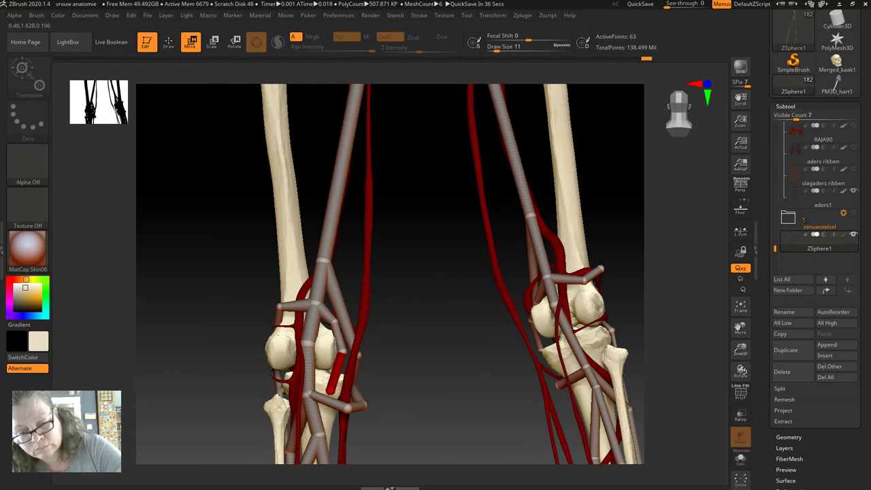
{"action": "right_click_drag", "start_coordinate": [278, 334], "coordinate": [204, 330]}
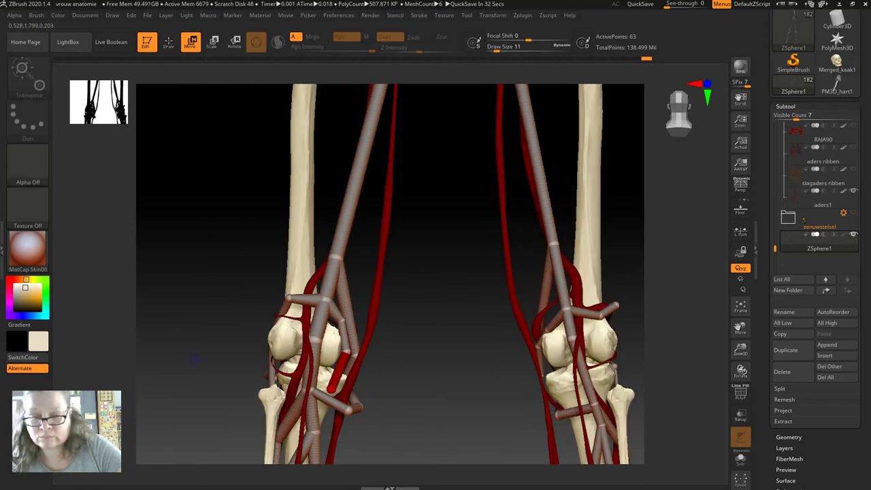
{"action": "mouse_move", "coordinate": [204, 361]}
{"action": "right_mouse_down"}
{"action": "mouse_move", "coordinate": [292, 357]}
{"action": "mouse_move", "coordinate": [204, 361]}
{"action": "right_mouse_up"}
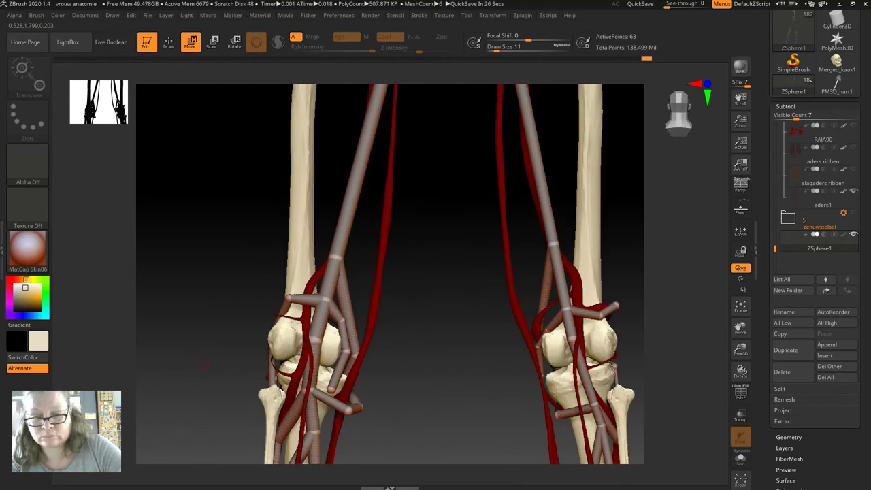
- Scale the left-knee vessel joint and bring up the Save Project dialog
{"action": "key", "text": "e"}
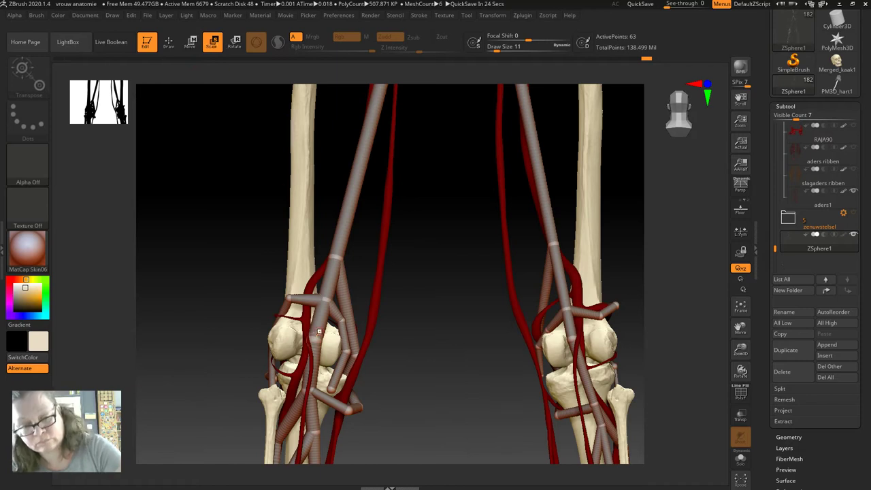
{"action": "mouse_move", "coordinate": [310, 385]}
{"action": "left_mouse_down"}
{"action": "mouse_move", "coordinate": [327, 288]}
{"action": "mouse_move", "coordinate": [325, 297]}
{"action": "left_mouse_up"}
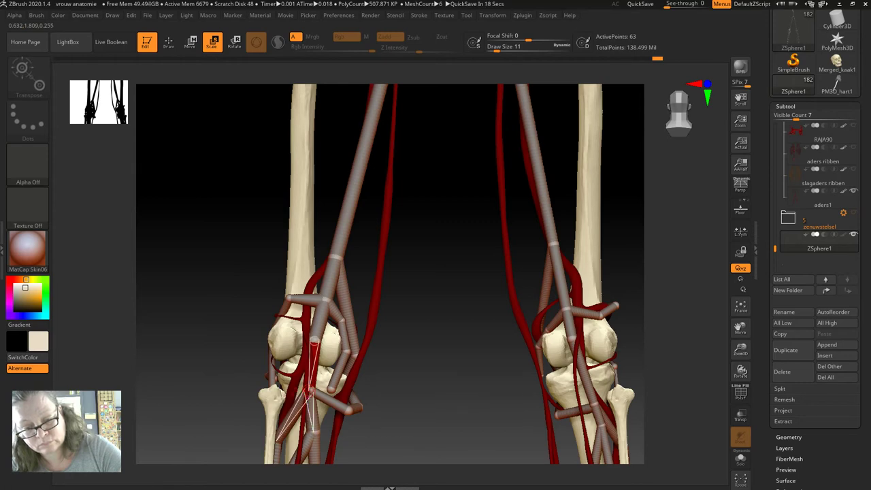
{"action": "mouse_move", "coordinate": [184, 95]}
{"action": "left_mouse_down"}
{"action": "mouse_move", "coordinate": [199, 90]}
{"action": "mouse_move", "coordinate": [170, 73]}
{"action": "left_mouse_up"}
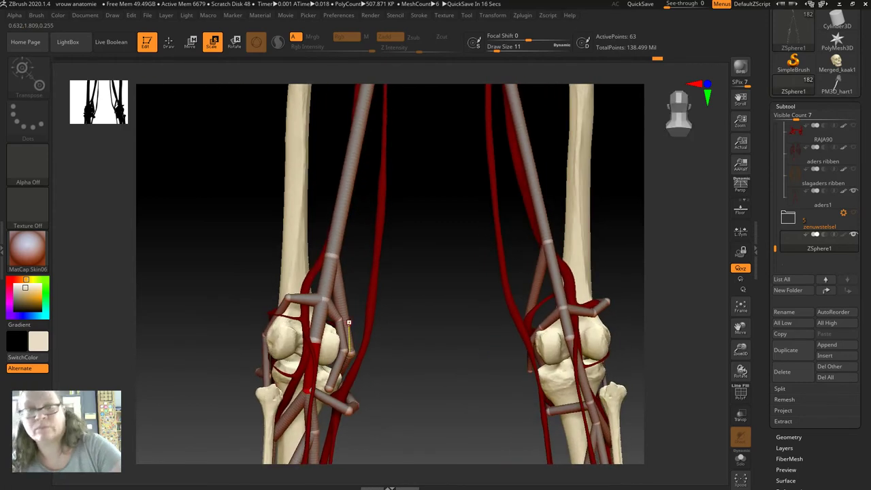
{"action": "left_click", "coordinate": [147, 15]}
{"action": "left_click", "coordinate": [213, 33]}
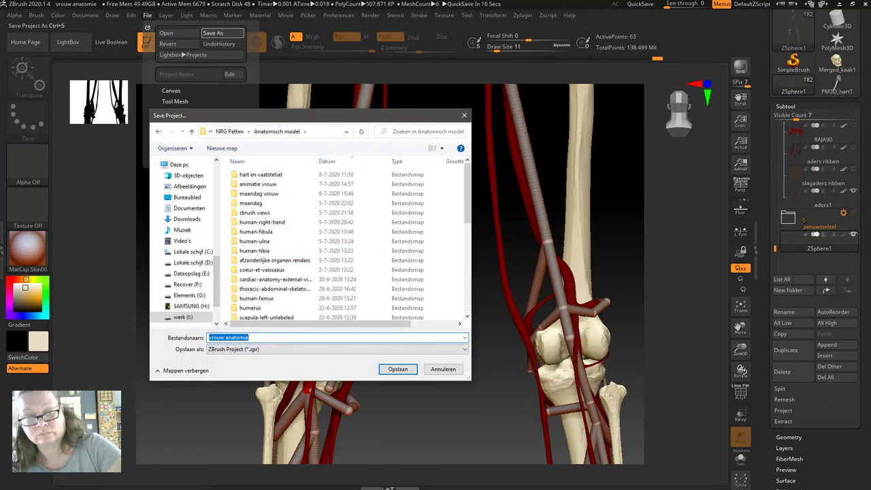
- Save the project as 'vrouw anatomie', confirming the overwrite, and return to the model
{"action": "key", "text": "Return"}
{"action": "key", "text": "Left"}
{"action": "key", "text": "Return"}
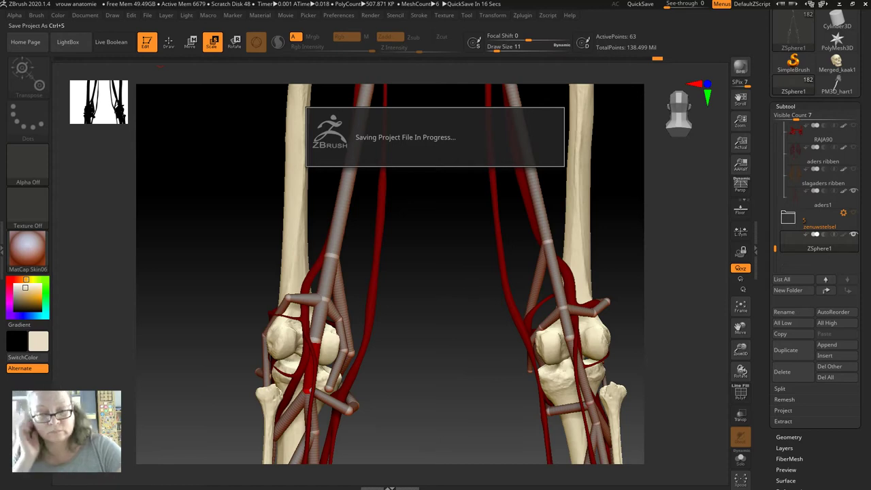
{"action": "key", "text": "super"}
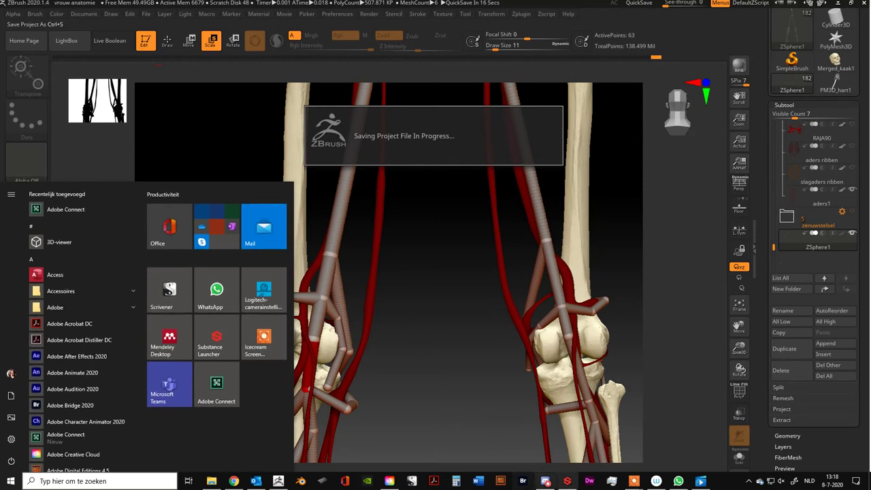
{"action": "left_click", "coordinate": [634, 481]}
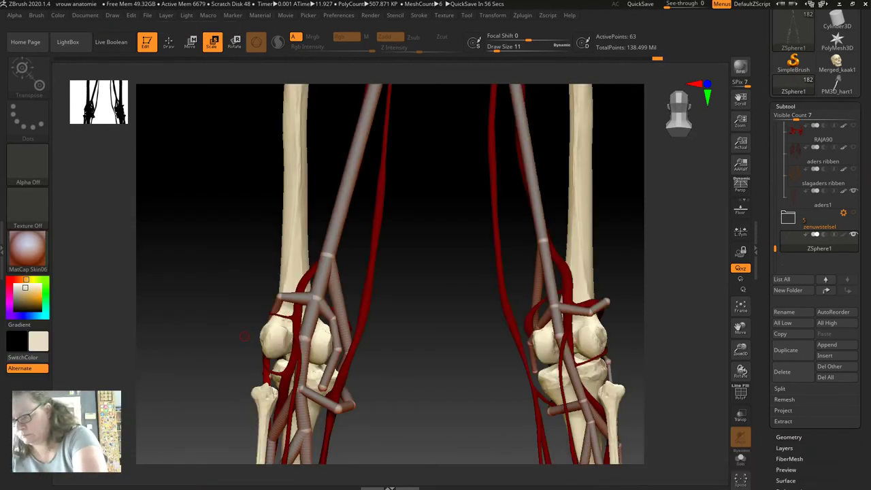
- Move the iliac ZSphere at the pelvis so the grey tube's bend tracks the red artery
{"action": "mouse_move", "coordinate": [740, 327]}
{"action": "left_mouse_down"}
{"action": "mouse_move", "coordinate": [742, 371]}
{"action": "mouse_move", "coordinate": [741, 320]}
{"action": "left_mouse_up"}
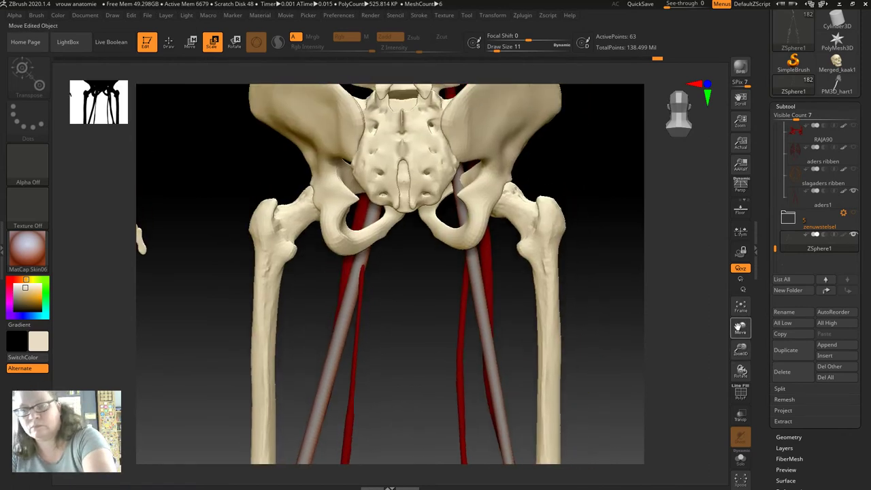
{"action": "mouse_move", "coordinate": [592, 381]}
{"action": "left_mouse_down"}
{"action": "mouse_move", "coordinate": [477, 381]}
{"action": "mouse_move", "coordinate": [505, 337]}
{"action": "left_mouse_up"}
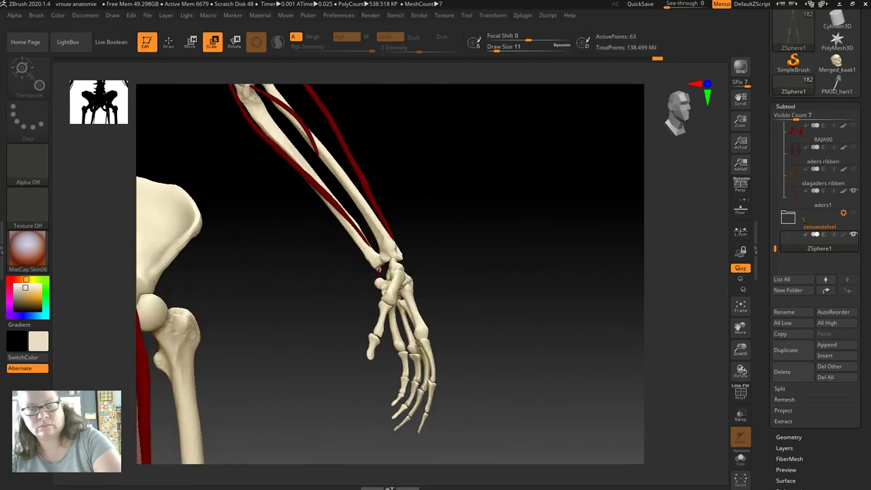
{"action": "left_click_drag", "start_coordinate": [724, 337], "coordinate": [517, 337]}
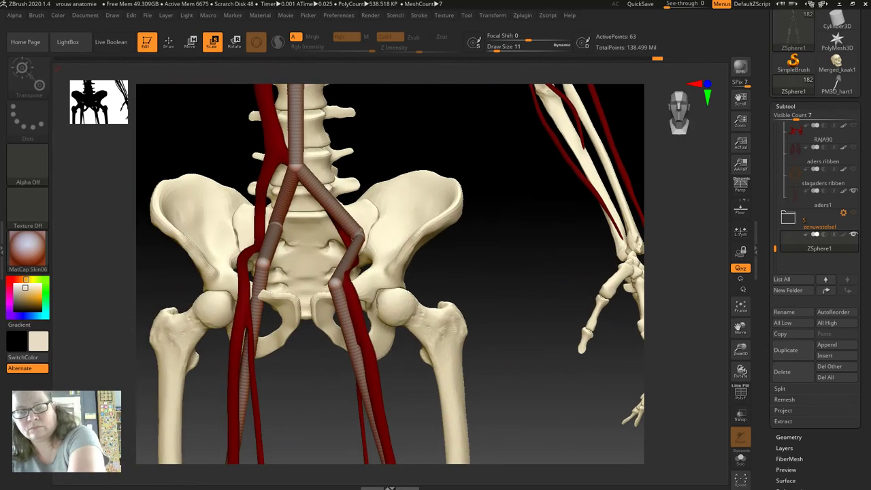
{"action": "left_click_drag", "start_coordinate": [740, 305], "coordinate": [721, 266]}
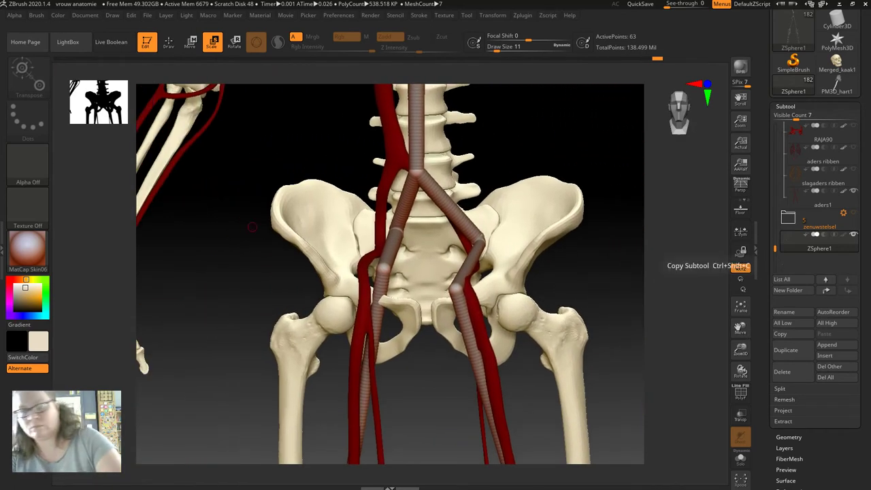
{"action": "mouse_move", "coordinate": [245, 246]}
{"action": "left_mouse_down"}
{"action": "mouse_move", "coordinate": [237, 240]}
{"action": "mouse_move", "coordinate": [252, 259]}
{"action": "left_mouse_up"}
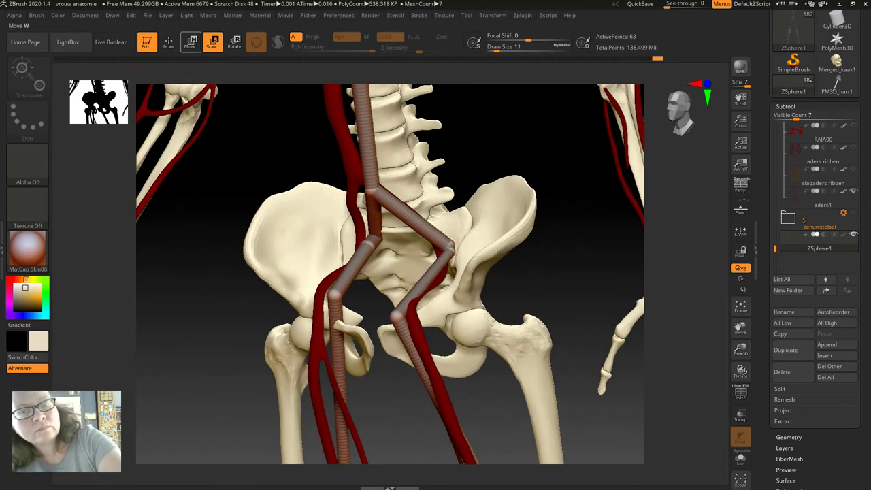
{"action": "left_click", "coordinate": [191, 42]}
{"action": "mouse_move", "coordinate": [377, 251]}
{"action": "left_mouse_down"}
{"action": "mouse_move", "coordinate": [320, 245]}
{"action": "mouse_move", "coordinate": [300, 294]}
{"action": "mouse_move", "coordinate": [373, 236]}
{"action": "mouse_move", "coordinate": [409, 259]}
{"action": "left_mouse_up"}
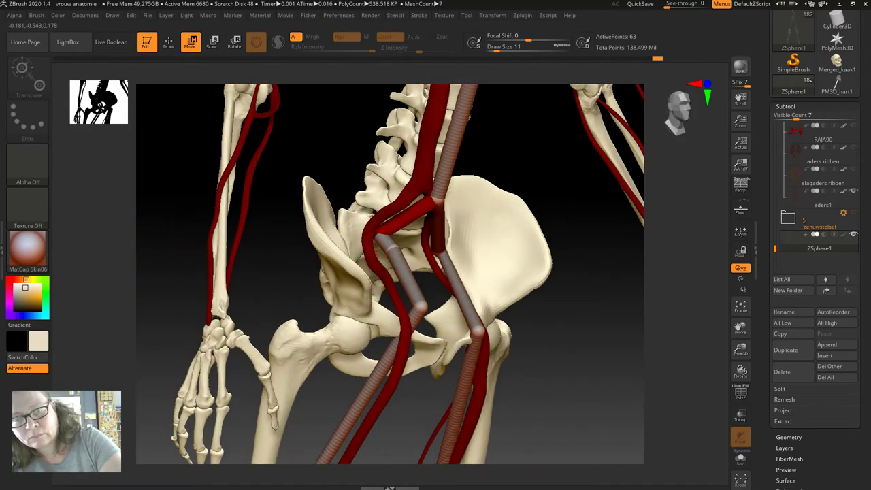
{"action": "left_click_drag", "start_coordinate": [378, 234], "coordinate": [420, 308]}
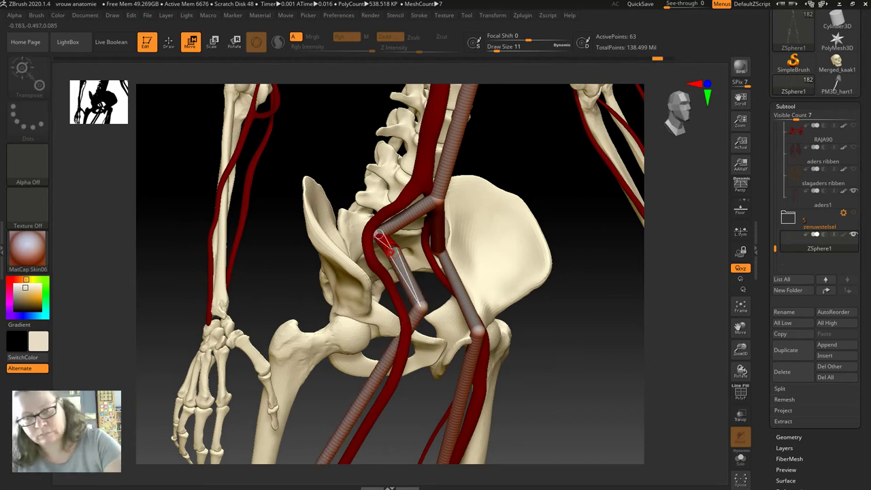
{"action": "left_click_drag", "start_coordinate": [381, 251], "coordinate": [384, 255]}
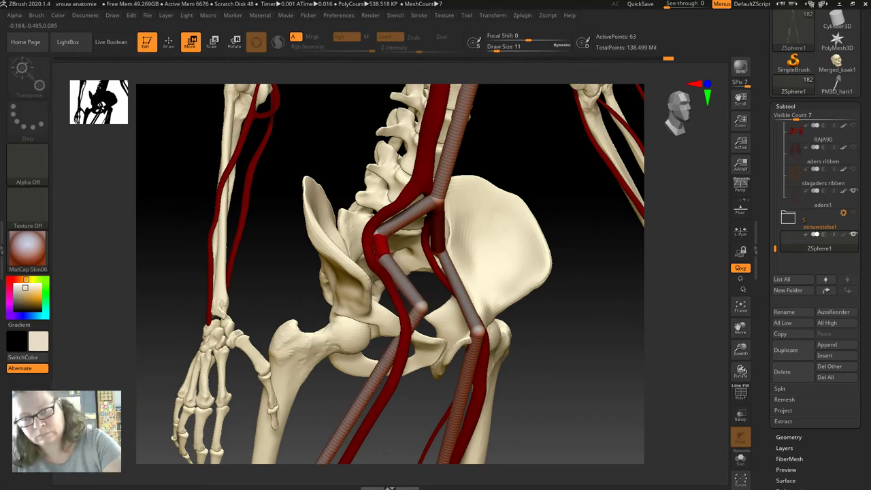
{"action": "left_click", "coordinate": [740, 305]}
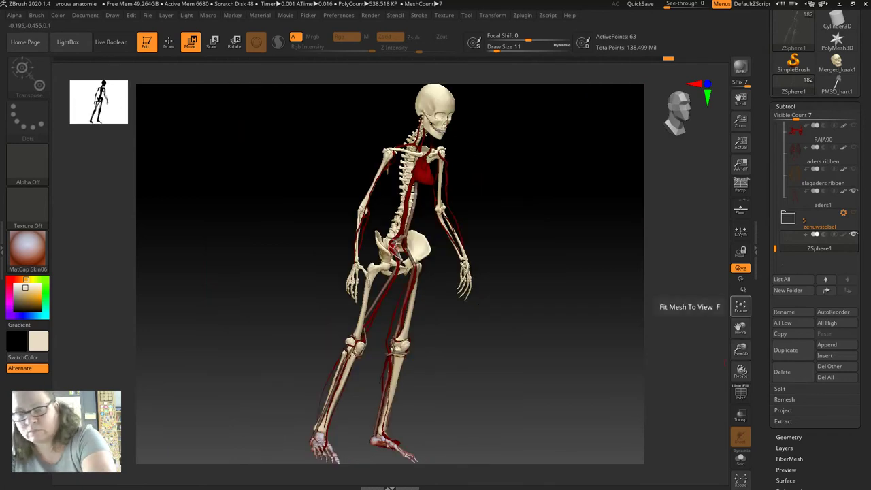
- Drag the right iliac ZSphere link so the branch follows the artery across the pelvis
{"action": "mouse_move", "coordinate": [579, 272]}
{"action": "left_mouse_down", "text": "shift"}
{"action": "mouse_move", "coordinate": [531, 272]}
{"action": "mouse_move", "coordinate": [545, 272]}
{"action": "left_mouse_up", "text": "shift"}
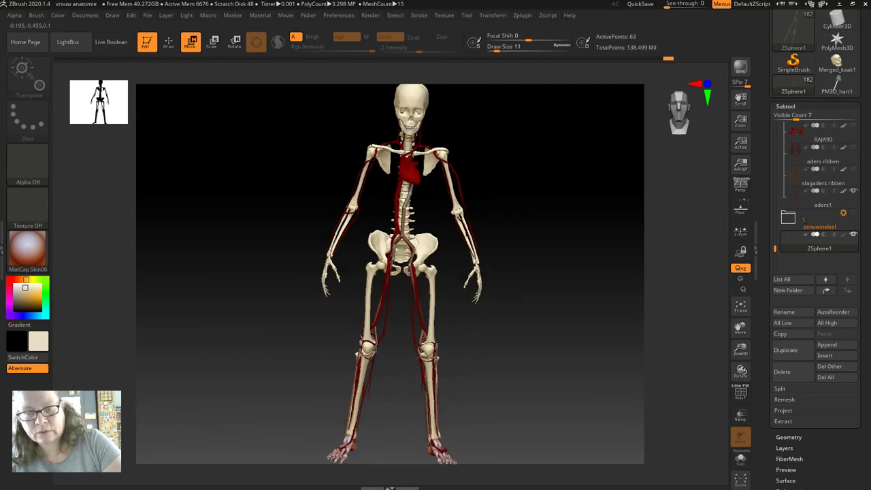
{"action": "scroll", "coordinate": [388, 238], "scroll_direction": "up", "scroll_amount": 5}
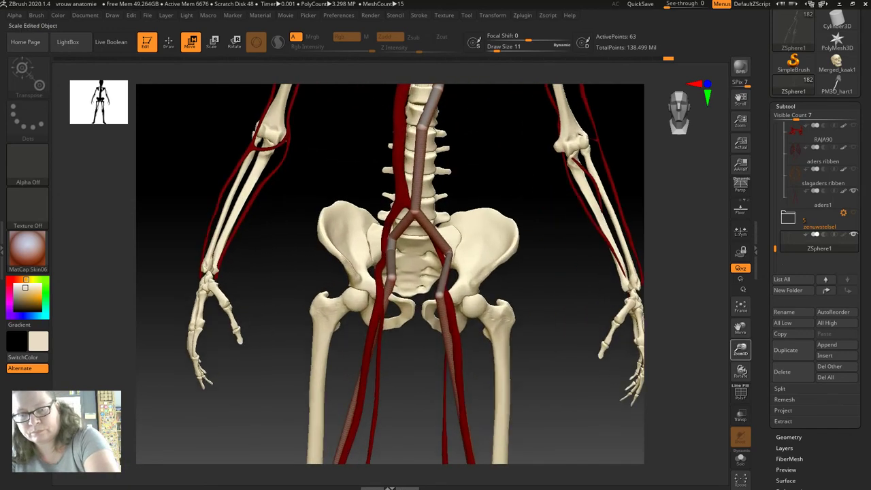
{"action": "mouse_move", "coordinate": [545, 272]}
{"action": "left_mouse_down"}
{"action": "mouse_move", "coordinate": [474, 256]}
{"action": "mouse_move", "coordinate": [433, 309]}
{"action": "left_mouse_up"}
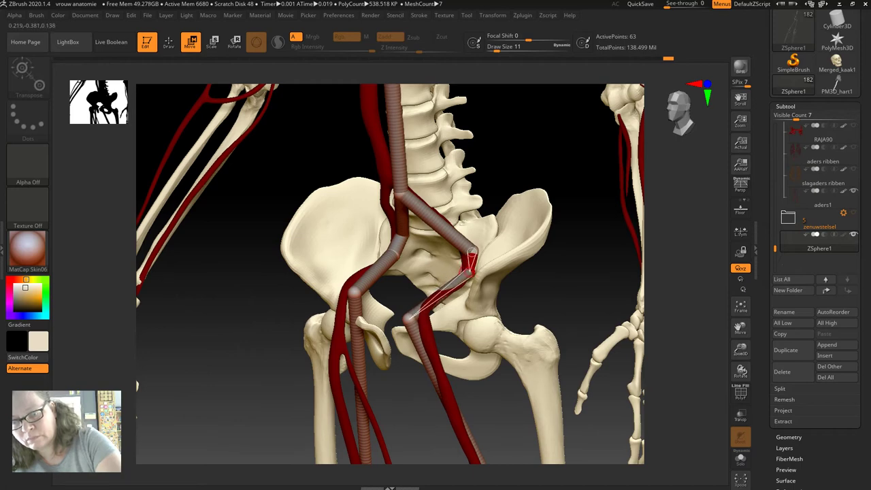
{"action": "left_click_drag", "start_coordinate": [263, 333], "coordinate": [354, 333], "text": "shift"}
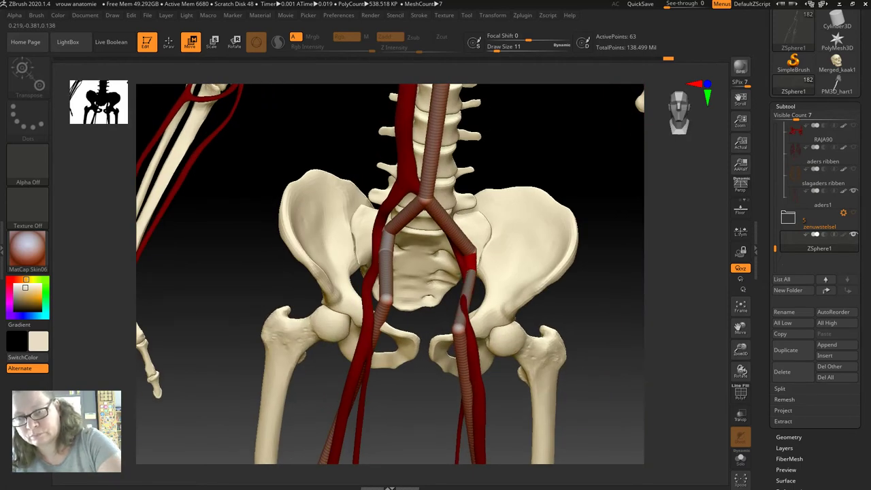
{"action": "left_click", "coordinate": [470, 253]}
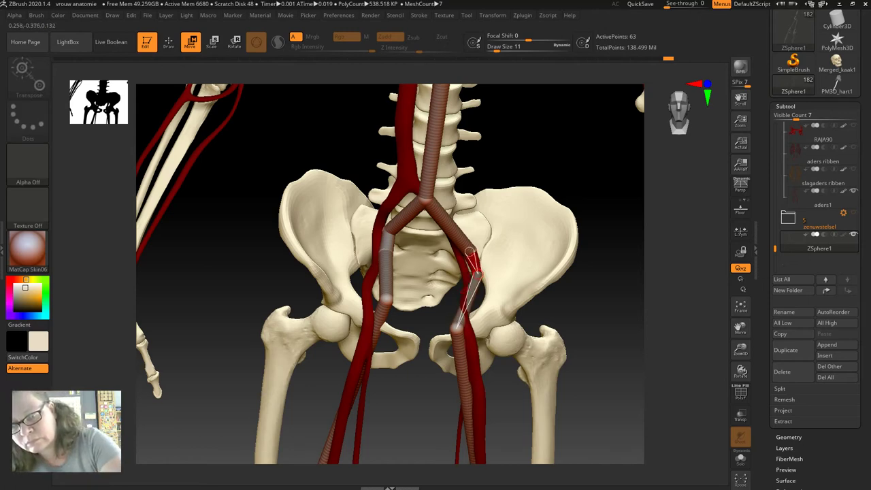
{"action": "left_click_drag", "start_coordinate": [426, 385], "coordinate": [368, 381]}
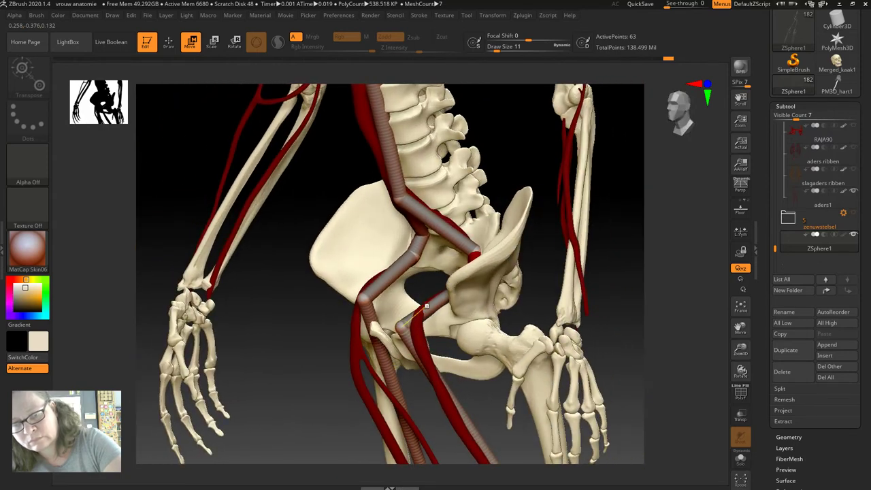
{"action": "left_click_drag", "start_coordinate": [404, 268], "coordinate": [467, 279]}
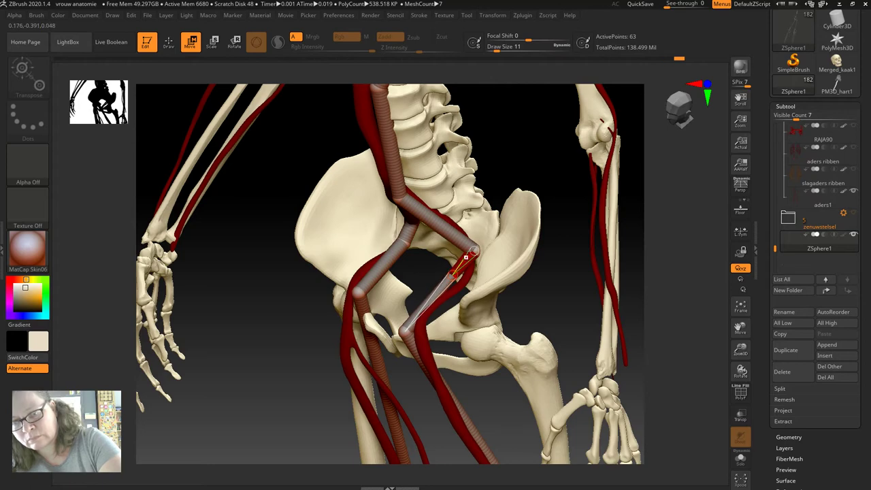
{"action": "left_click_drag", "start_coordinate": [463, 260], "coordinate": [401, 196]}
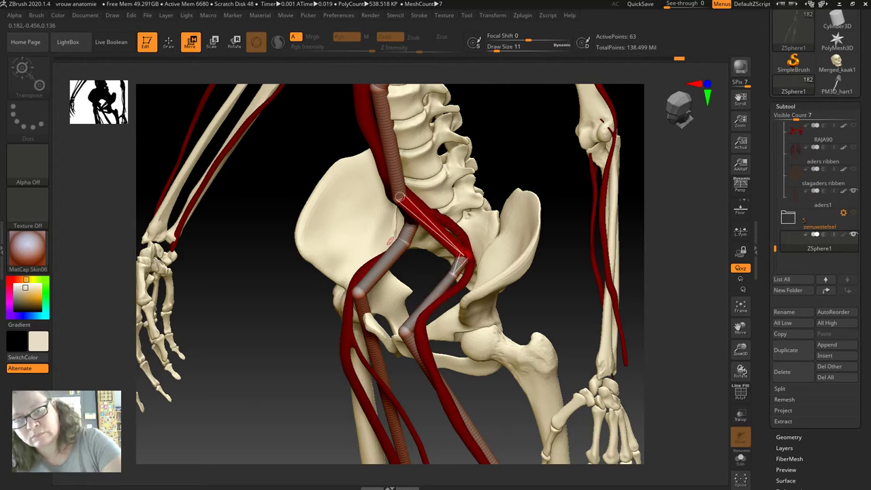
- Orbit around the pelvis to check the right branch from side and front views
{"action": "left_click_drag", "start_coordinate": [398, 241], "coordinate": [317, 339]}
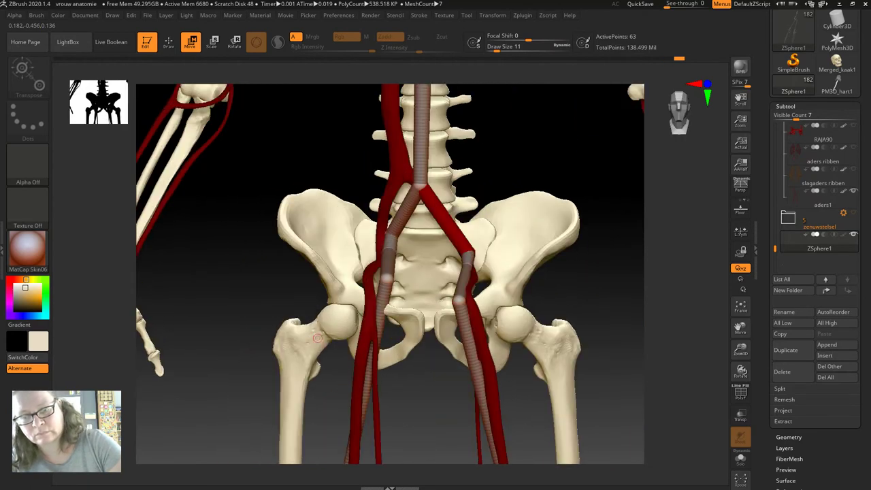
{"action": "left_click_drag", "start_coordinate": [330, 262], "coordinate": [422, 430]}
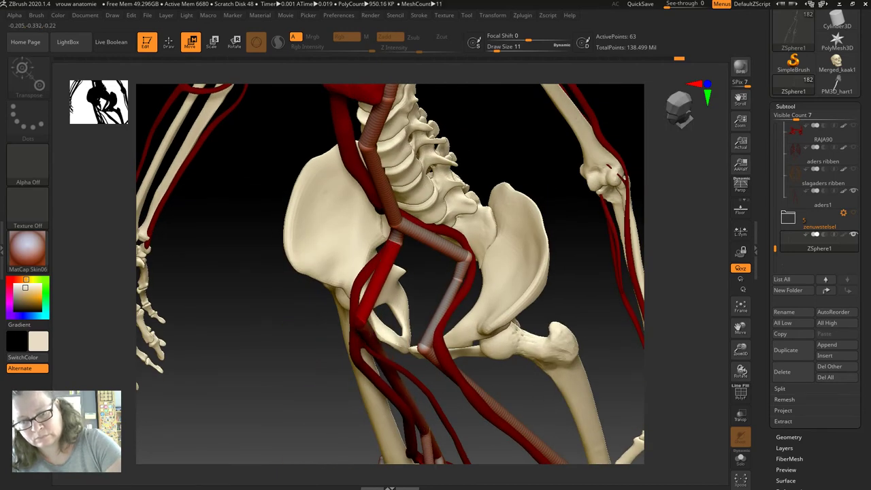
{"action": "left_click_drag", "start_coordinate": [381, 320], "coordinate": [326, 266]}
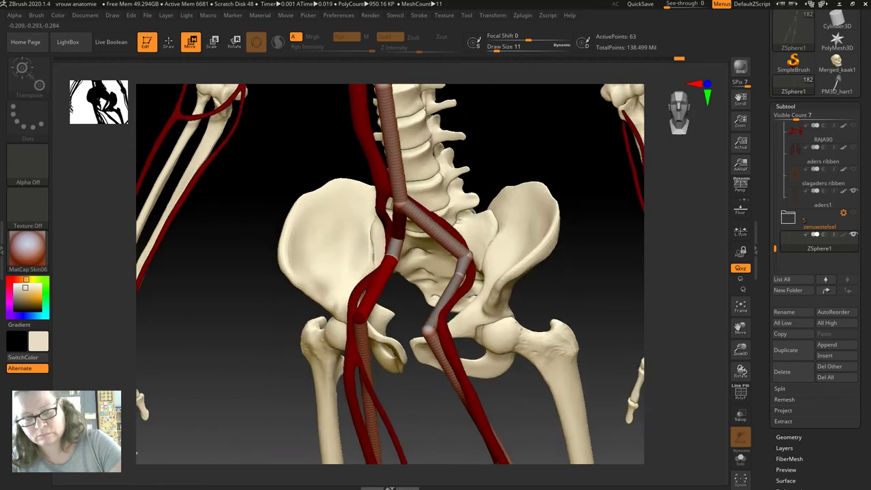
{"action": "left_click_drag", "start_coordinate": [137, 453], "coordinate": [136, 407]}
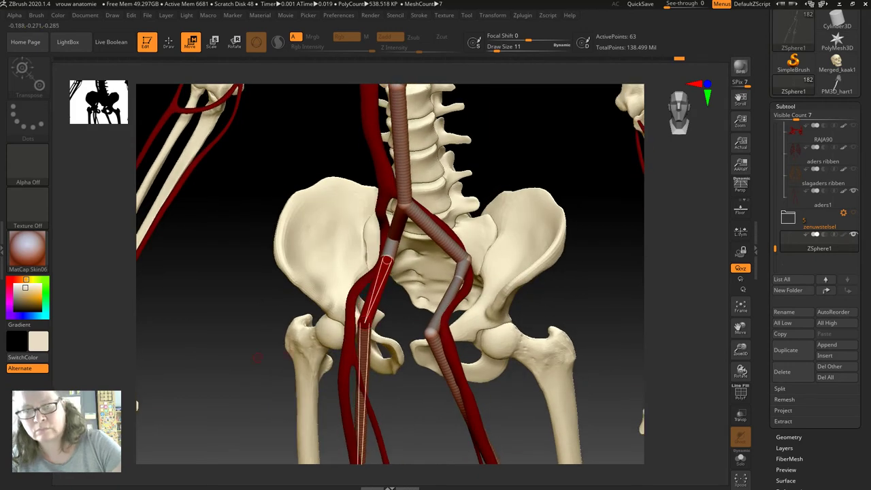
{"action": "left_click_drag", "start_coordinate": [332, 337], "coordinate": [269, 352]}
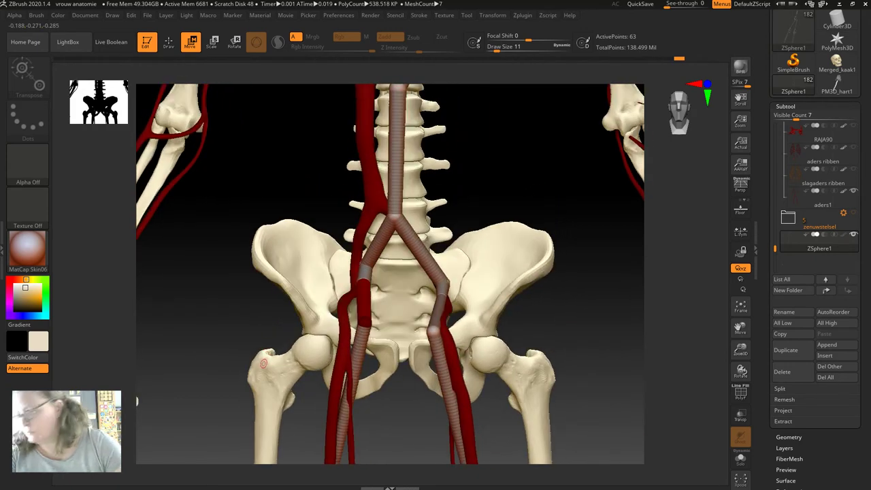
{"action": "key", "text": "b"}
{"action": "key", "text": "s"}
{"action": "key", "text": "k"}
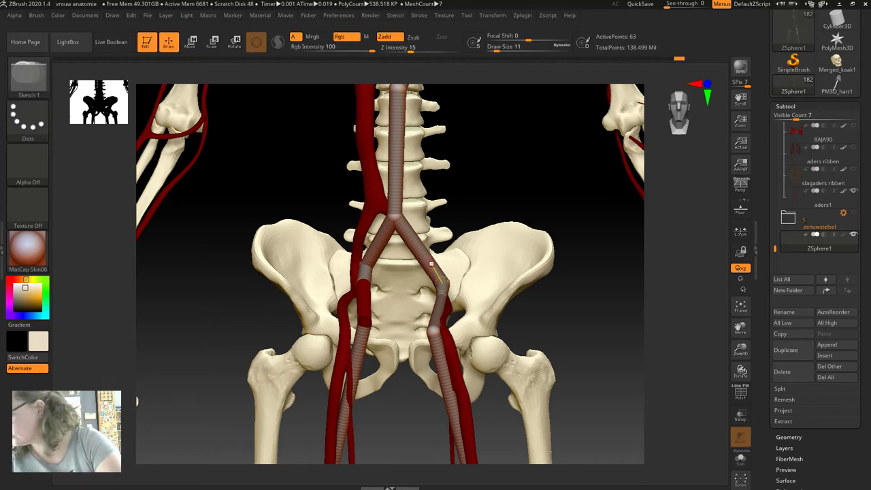
- Add three new ZSpheres on the right iliac link to start a side branch
{"action": "left_click", "coordinate": [435, 265]}
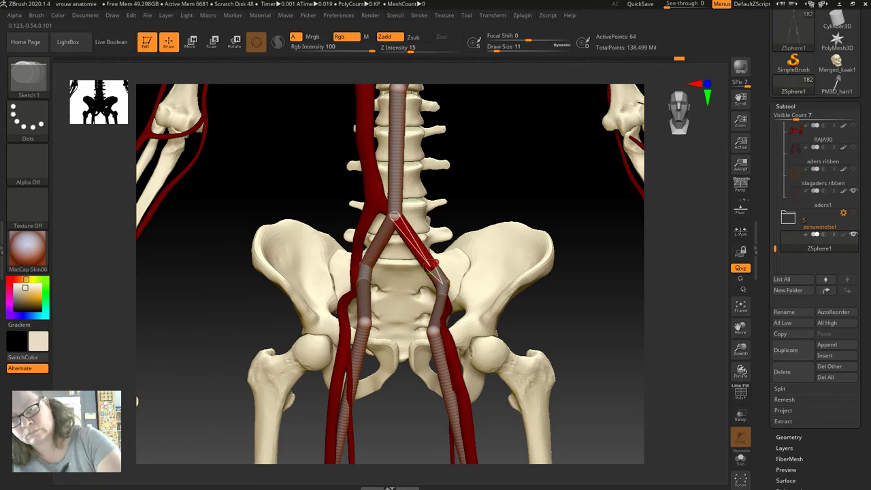
{"action": "left_click", "coordinate": [434, 263]}
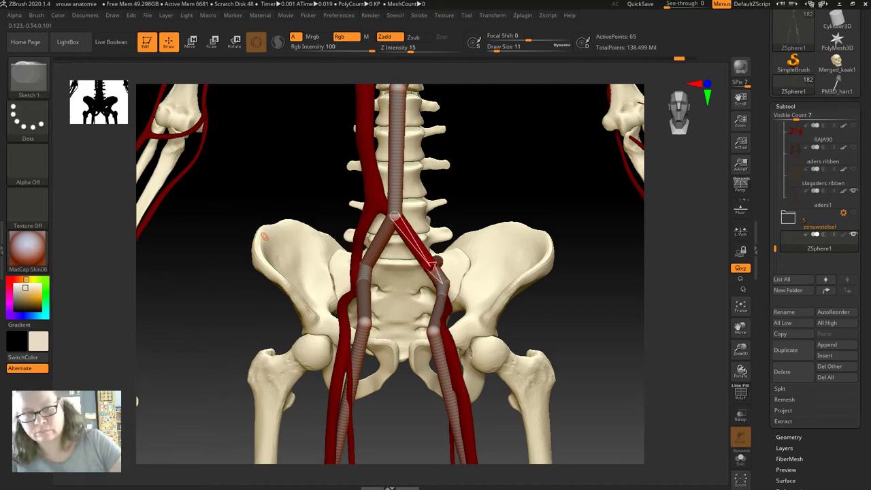
{"action": "right_click_drag", "start_coordinate": [265, 236], "coordinate": [291, 243]}
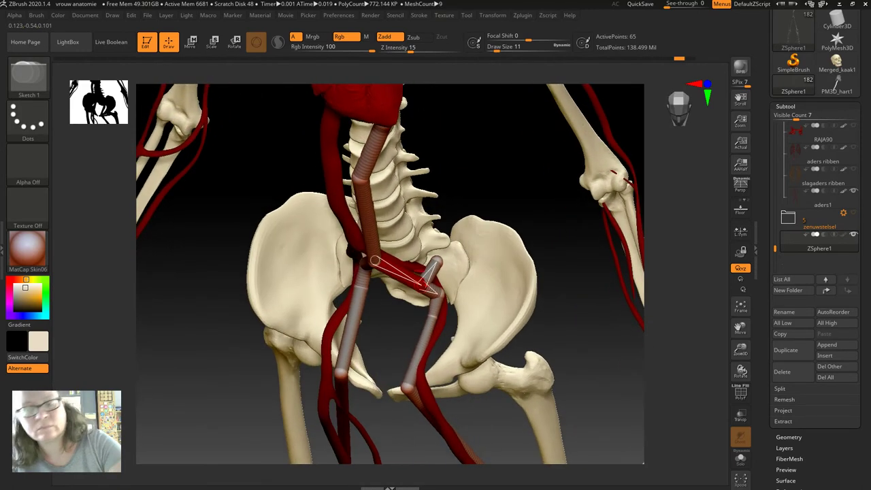
{"action": "left_click", "coordinate": [439, 259]}
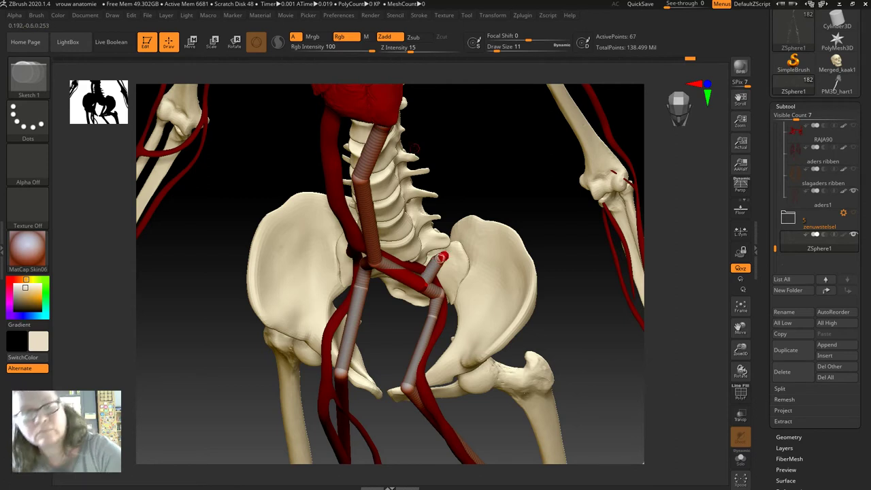
- Swing the new branch sideways and pull its end across the hip, with the skeleton see-through
{"action": "key", "text": "w"}
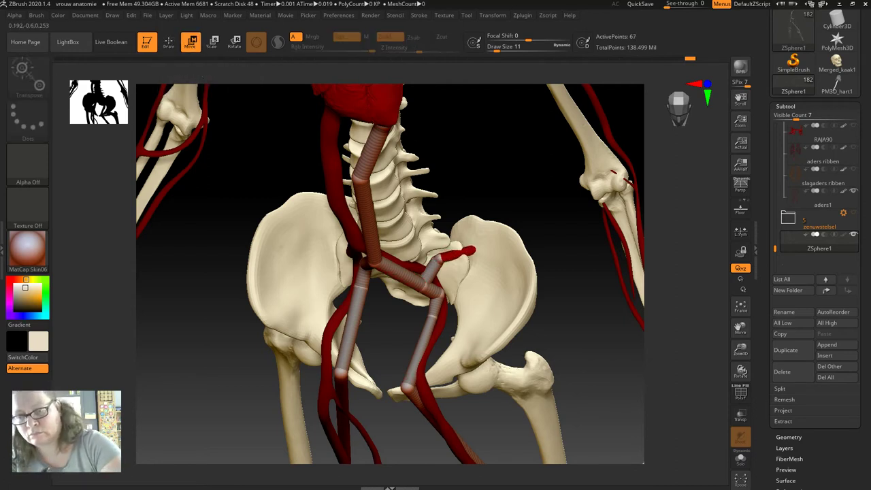
{"action": "left_click_drag", "start_coordinate": [498, 243], "coordinate": [470, 242]}
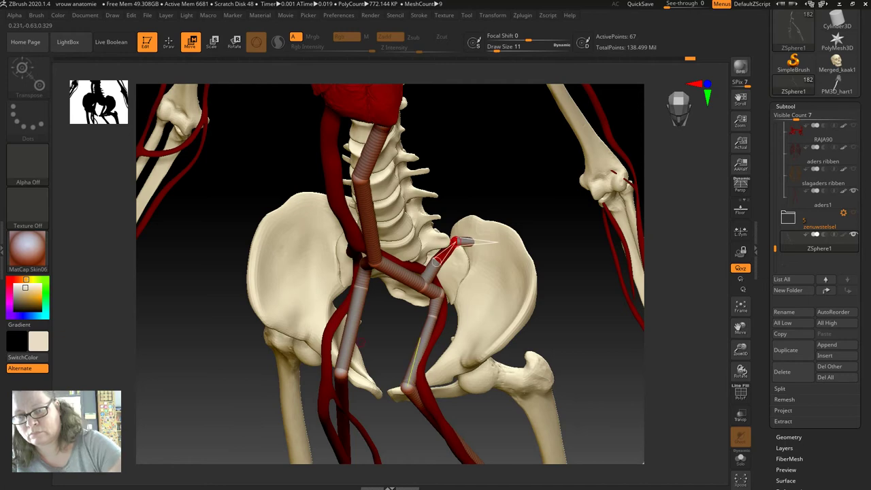
{"action": "left_click", "coordinate": [679, 105]}
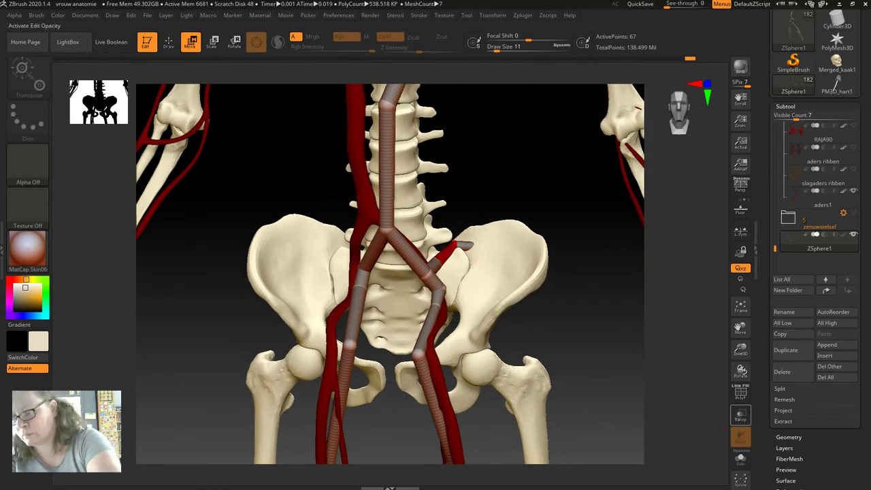
{"action": "left_click", "coordinate": [740, 415]}
{"action": "mouse_move", "coordinate": [455, 245]}
{"action": "left_mouse_down"}
{"action": "mouse_move", "coordinate": [515, 243]}
{"action": "mouse_move", "coordinate": [549, 256]}
{"action": "left_mouse_up"}
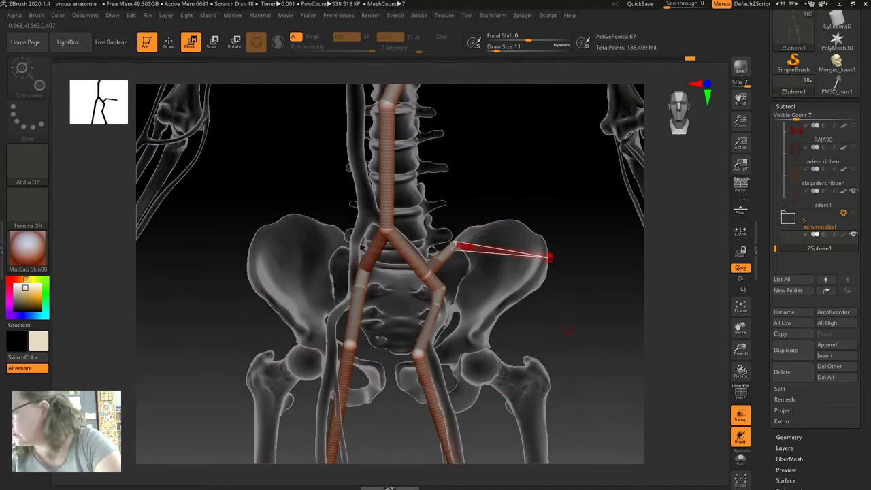
- Pose the side branch's ZSpheres so it curves along the right iliac crest
{"action": "left_click_drag", "start_coordinate": [568, 331], "coordinate": [568, 422]}
{"action": "mouse_move", "coordinate": [550, 256]}
{"action": "left_mouse_down"}
{"action": "mouse_move", "coordinate": [522, 320]}
{"action": "mouse_move", "coordinate": [472, 332]}
{"action": "left_mouse_up"}
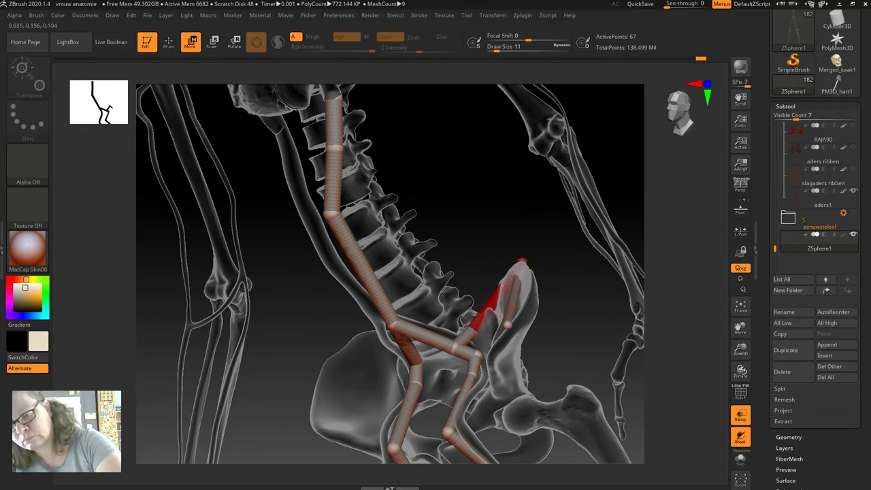
{"action": "left_click_drag", "start_coordinate": [599, 204], "coordinate": [517, 225]}
{"action": "mouse_move", "coordinate": [509, 258]}
{"action": "left_mouse_down"}
{"action": "mouse_move", "coordinate": [575, 293]}
{"action": "mouse_move", "coordinate": [514, 275]}
{"action": "left_mouse_up"}
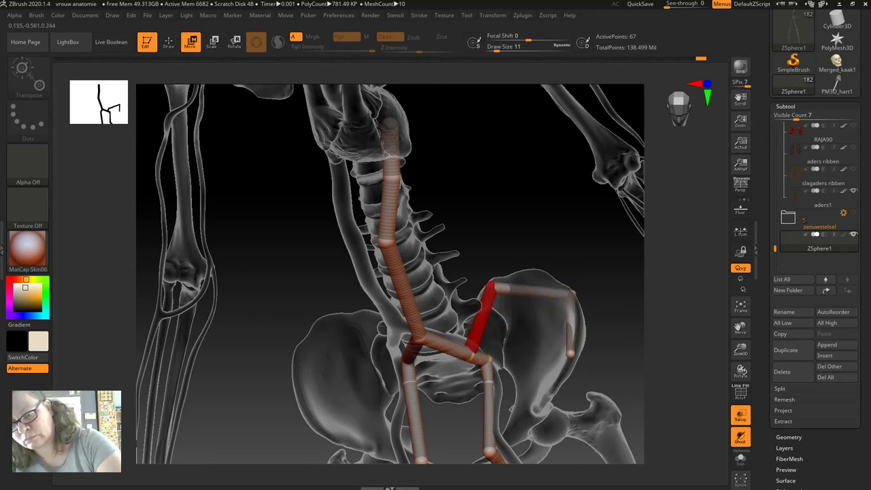
{"action": "left_click_drag", "start_coordinate": [599, 204], "coordinate": [545, 225]}
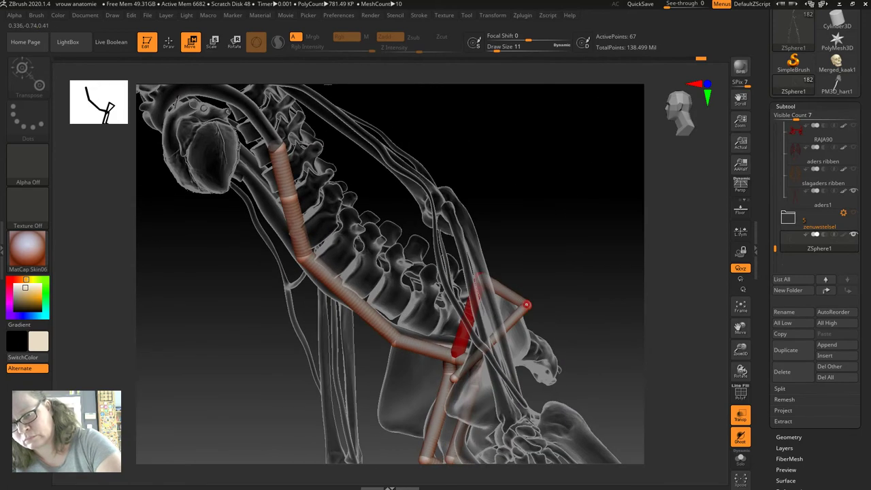
{"action": "left_click_drag", "start_coordinate": [526, 304], "coordinate": [482, 286]}
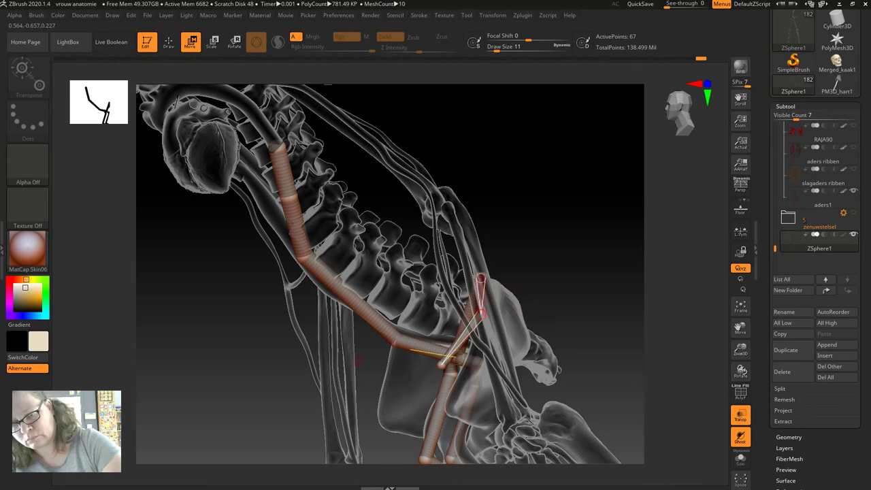
{"action": "left_click_drag", "start_coordinate": [376, 357], "coordinate": [435, 340]}
{"action": "left_click_drag", "start_coordinate": [498, 314], "coordinate": [504, 371]}
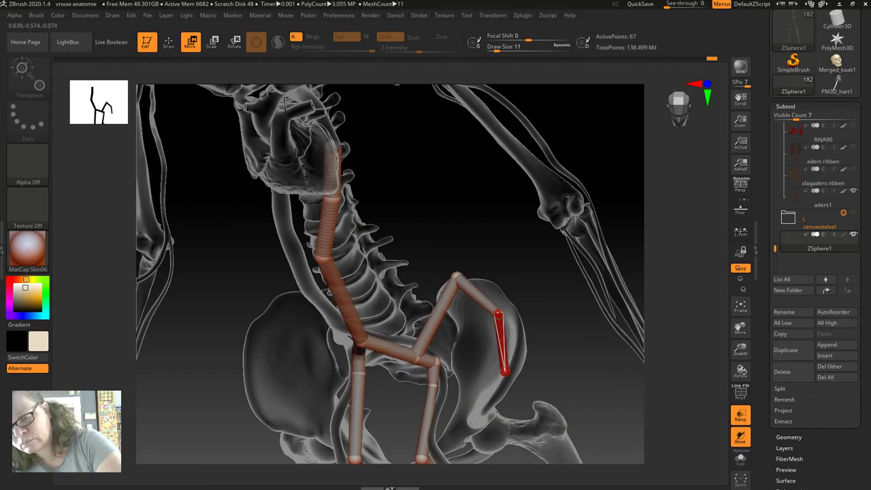
{"action": "left_click_drag", "start_coordinate": [498, 314], "coordinate": [520, 321]}
{"action": "right_click_drag", "start_coordinate": [521, 321], "coordinate": [548, 352]}
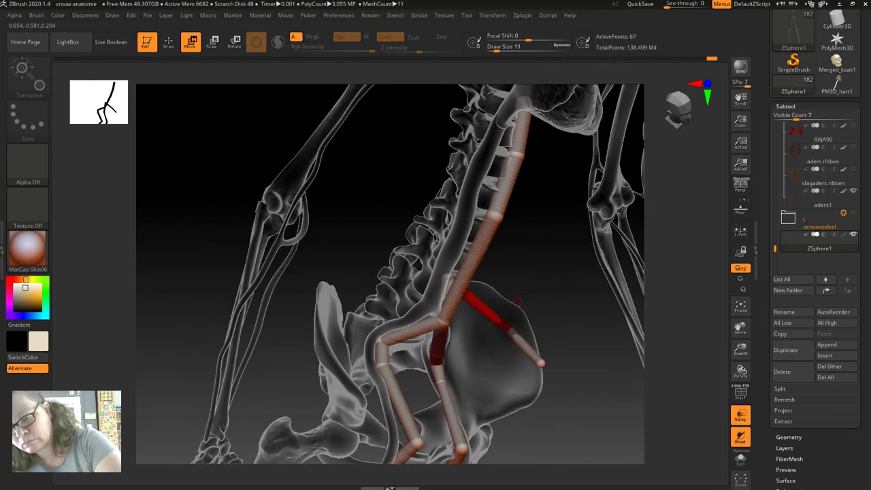
{"action": "mouse_move", "coordinate": [549, 354]}
{"action": "left_mouse_down"}
{"action": "mouse_move", "coordinate": [563, 333]}
{"action": "mouse_move", "coordinate": [545, 385]}
{"action": "left_mouse_up"}
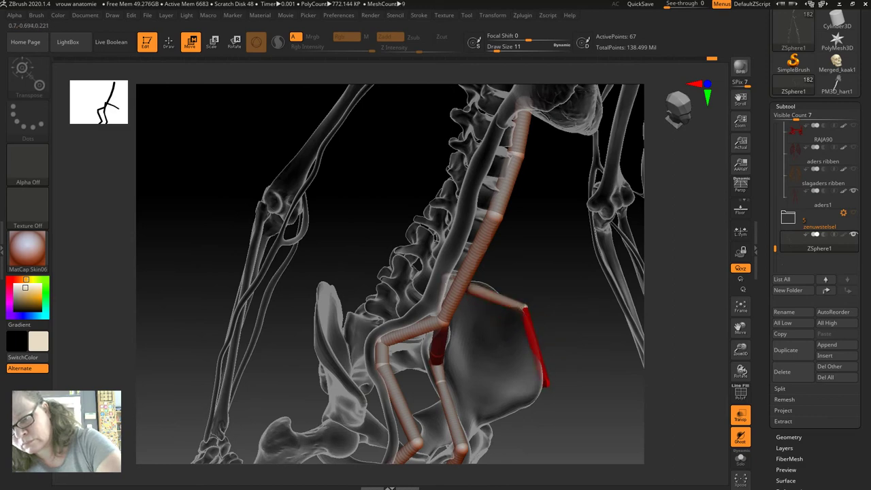
{"action": "right_click_drag", "start_coordinate": [544, 383], "coordinate": [483, 263]}
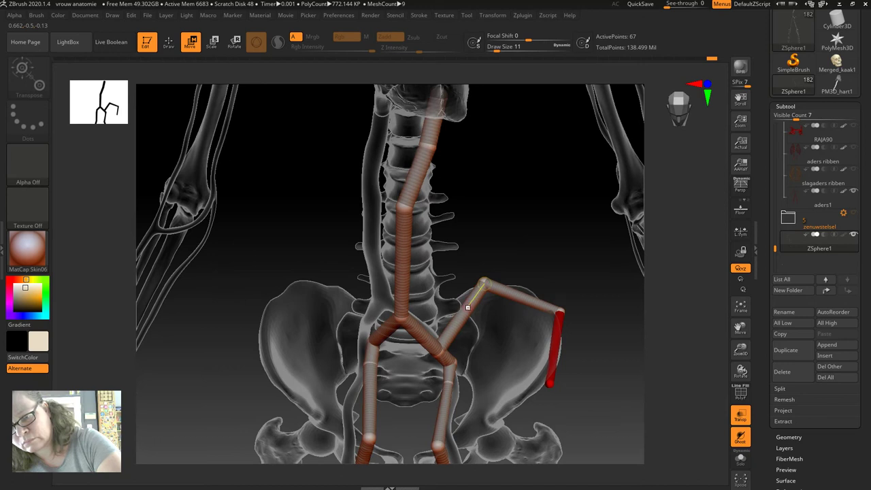
- Insert a ZSphere on the side branch's link and check the chain from several angles
{"action": "key", "text": "q"}
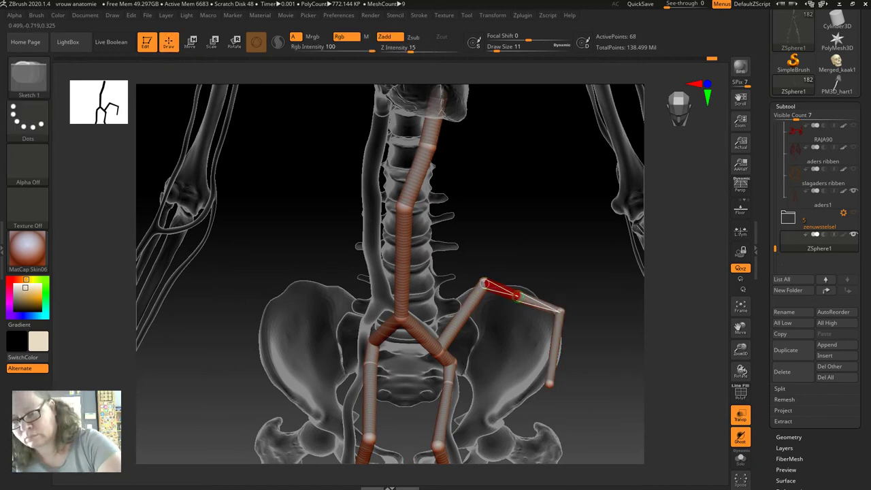
{"action": "key", "text": "w"}
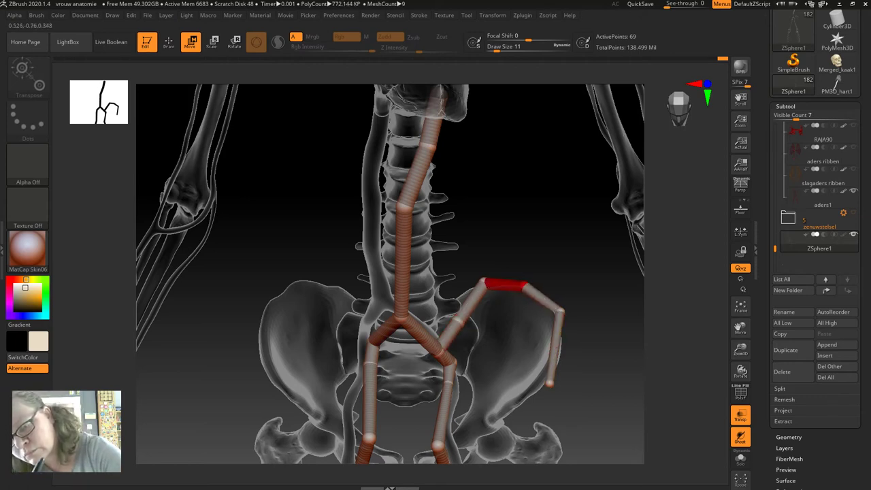
{"action": "right_click_drag", "start_coordinate": [447, 350], "coordinate": [446, 330]}
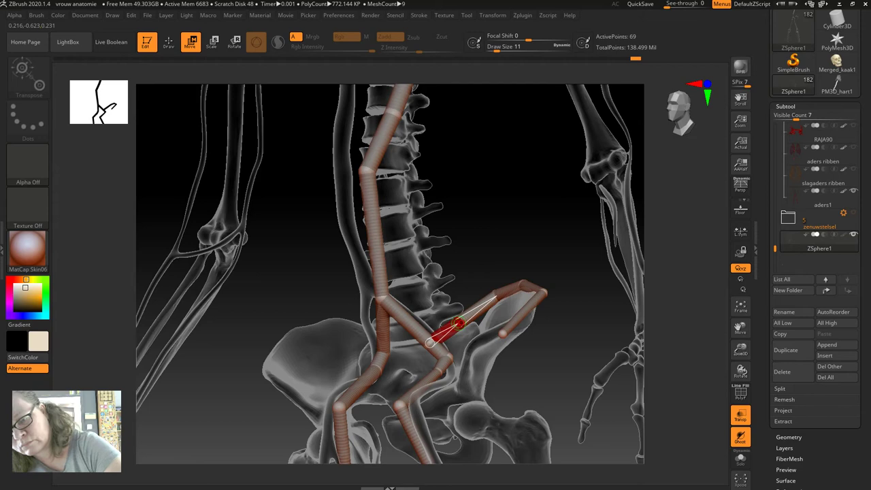
{"action": "right_click_drag", "start_coordinate": [460, 267], "coordinate": [483, 284]}
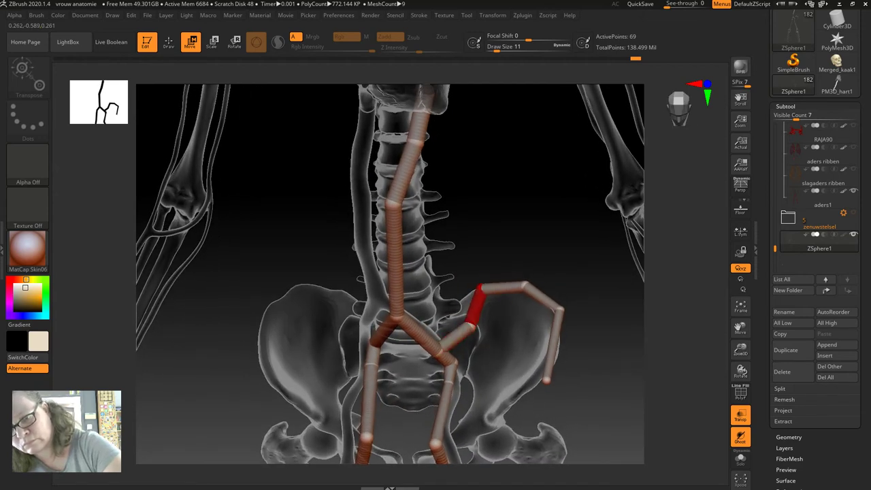
{"action": "key", "text": "q"}
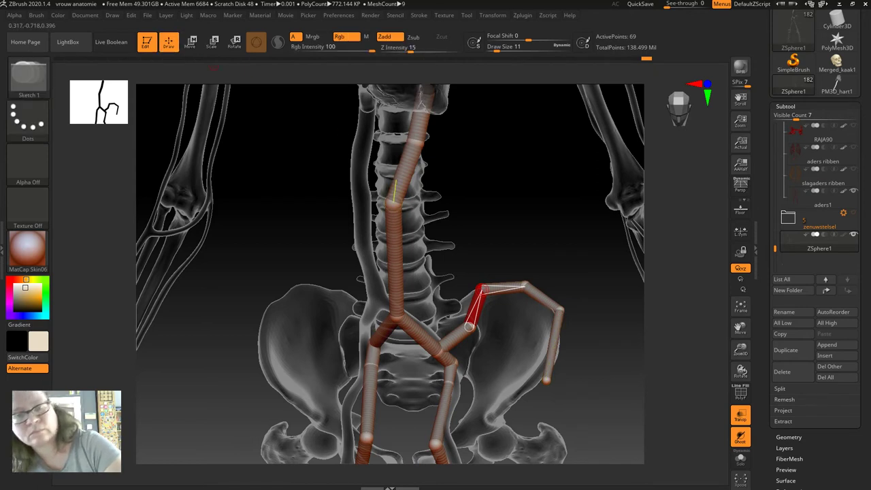
{"action": "left_click", "coordinate": [553, 347]}
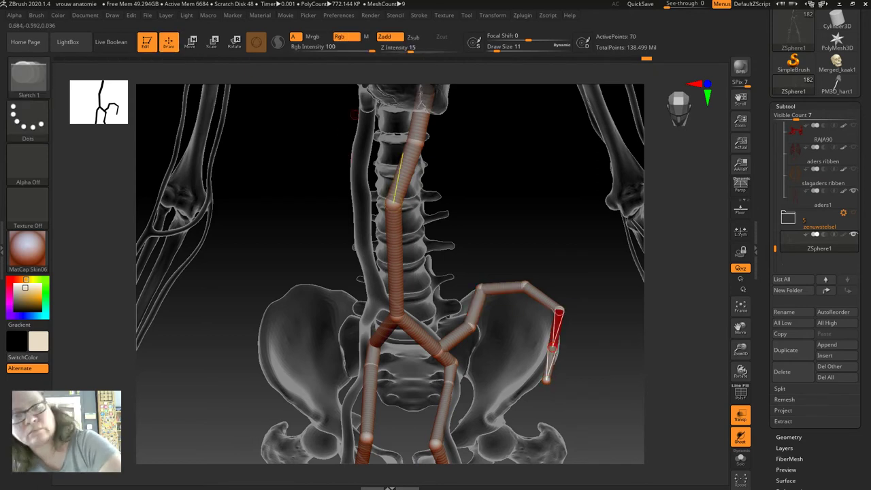
{"action": "key", "text": "w"}
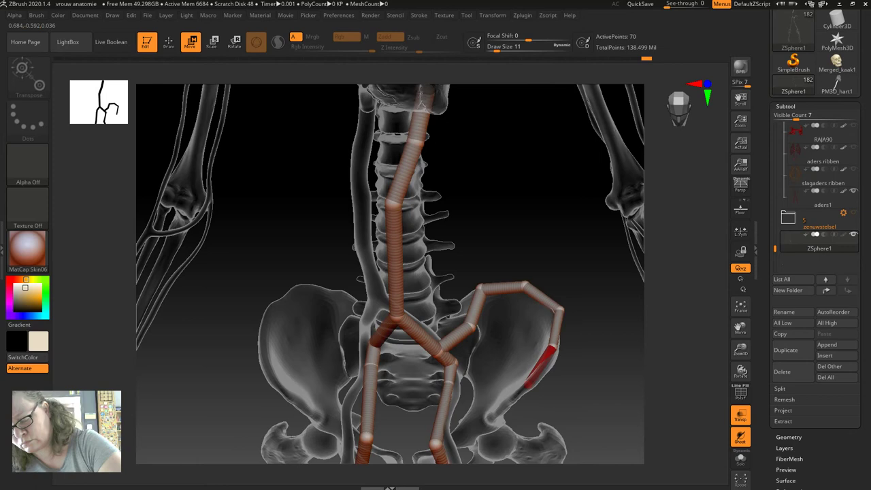
{"action": "right_click_drag", "start_coordinate": [545, 358], "coordinate": [545, 381]}
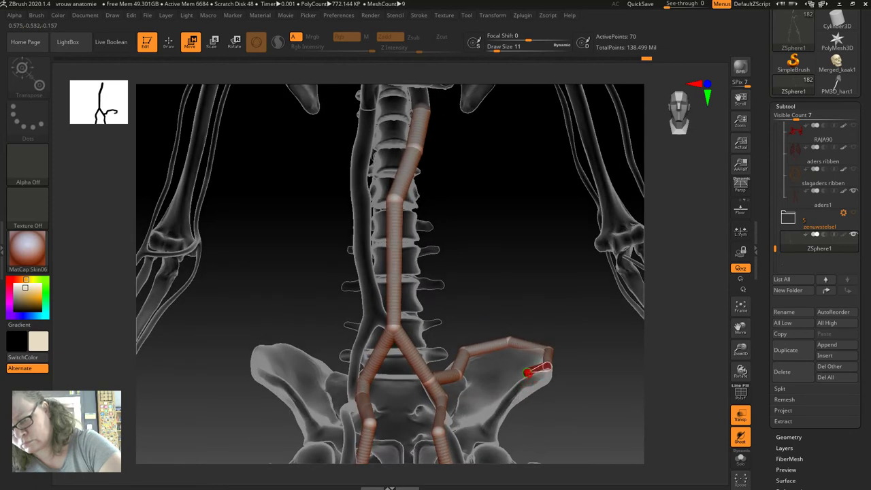
{"action": "mouse_move", "coordinate": [509, 311]}
{"action": "right_mouse_down"}
{"action": "mouse_move", "coordinate": [558, 326]}
{"action": "mouse_move", "coordinate": [597, 355]}
{"action": "right_mouse_up"}
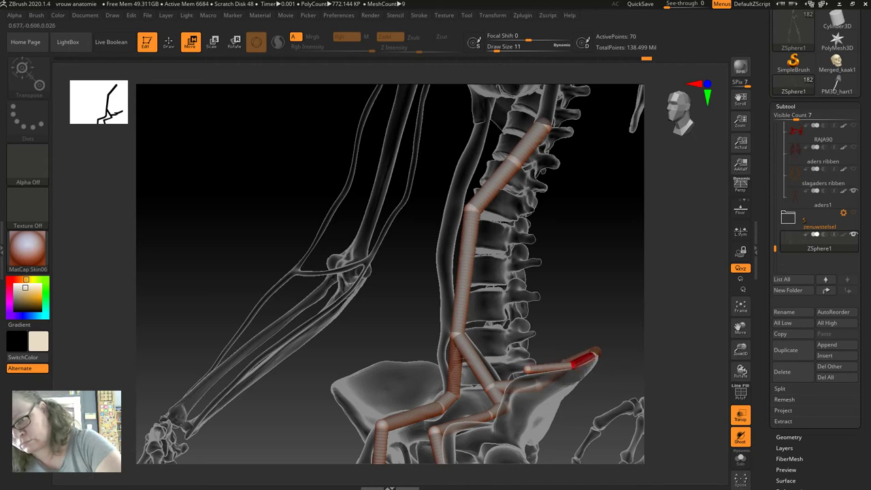
{"action": "right_click_drag", "start_coordinate": [554, 315], "coordinate": [547, 376]}
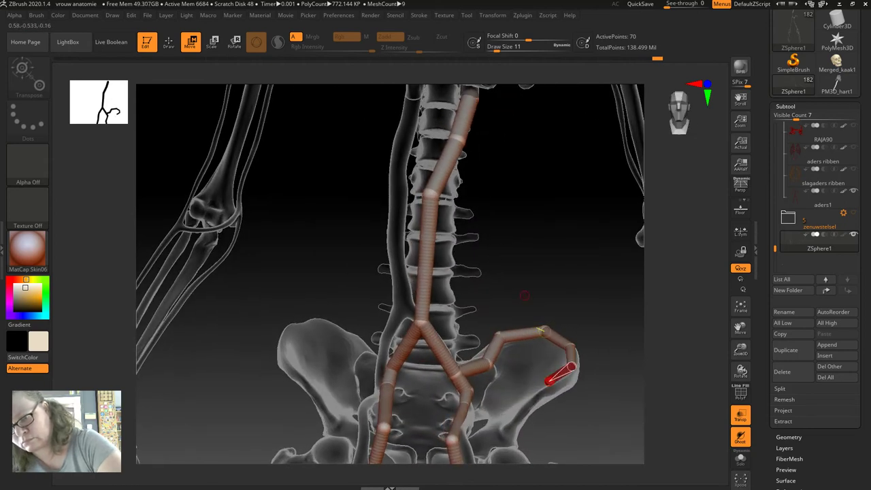
{"action": "right_click_drag", "start_coordinate": [525, 295], "coordinate": [334, 361]}
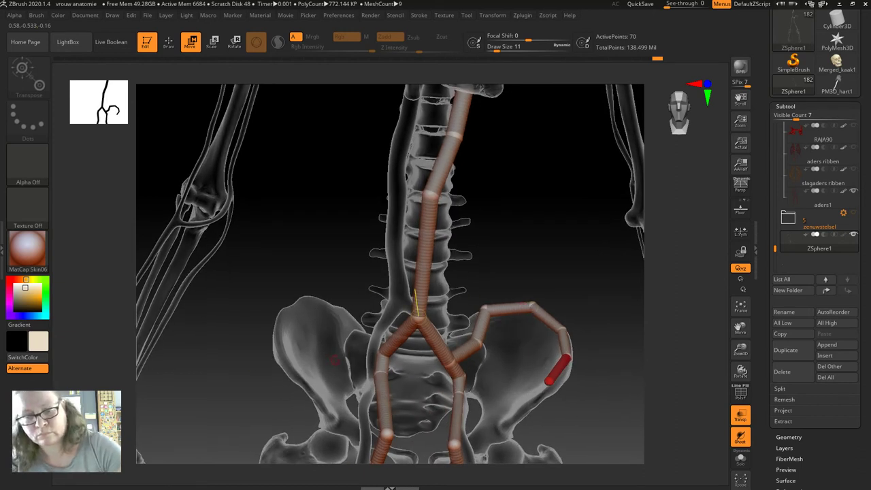
{"action": "key", "text": "q"}
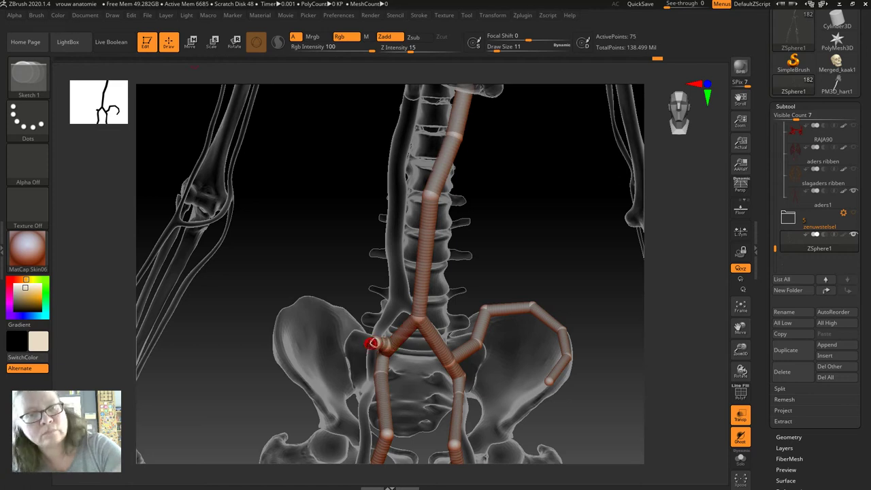
- Lift the left branch end up toward the left pelvic rim
{"action": "key", "text": "w"}
{"action": "mouse_move", "coordinate": [272, 343]}
{"action": "left_mouse_down"}
{"action": "mouse_move", "coordinate": [301, 410]}
{"action": "mouse_move", "coordinate": [306, 368]}
{"action": "mouse_move", "coordinate": [280, 335]}
{"action": "left_mouse_up"}
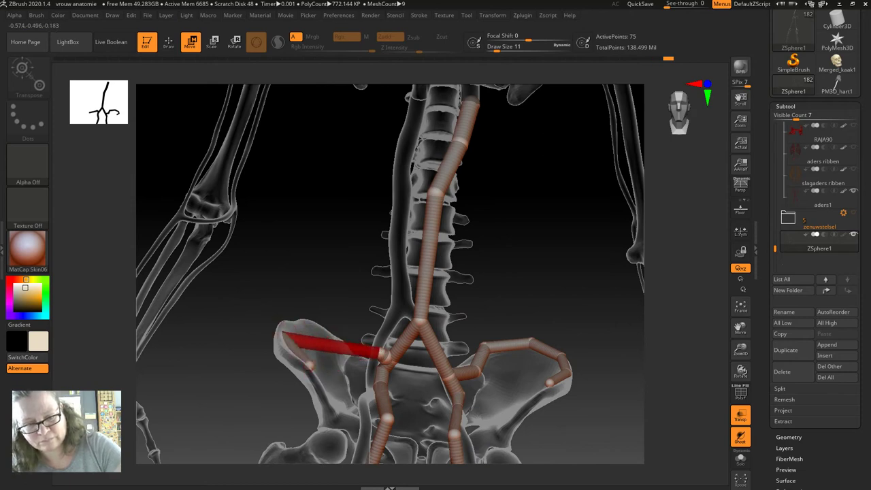
{"action": "left_click_drag", "start_coordinate": [204, 330], "coordinate": [337, 339]}
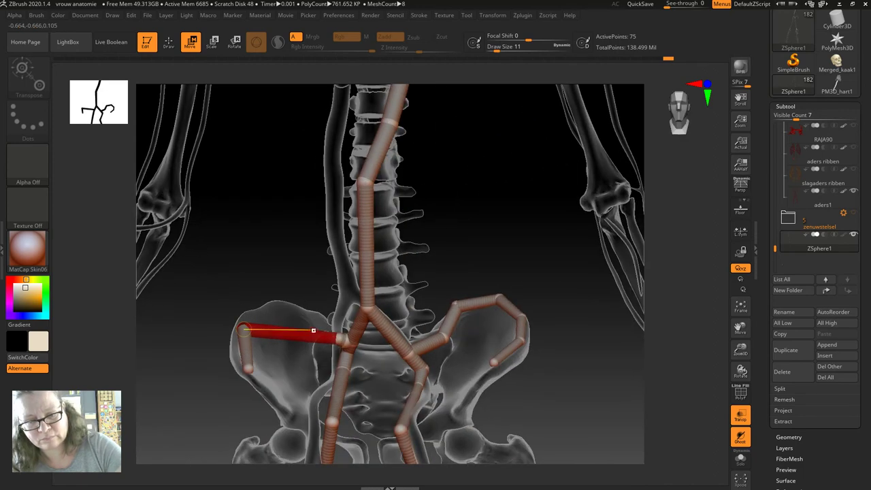
{"action": "mouse_move", "coordinate": [245, 326]}
{"action": "left_mouse_down"}
{"action": "mouse_move", "coordinate": [253, 303]}
{"action": "mouse_move", "coordinate": [262, 316]}
{"action": "mouse_move", "coordinate": [253, 284]}
{"action": "mouse_move", "coordinate": [252, 330]}
{"action": "mouse_move", "coordinate": [293, 355]}
{"action": "left_mouse_up"}
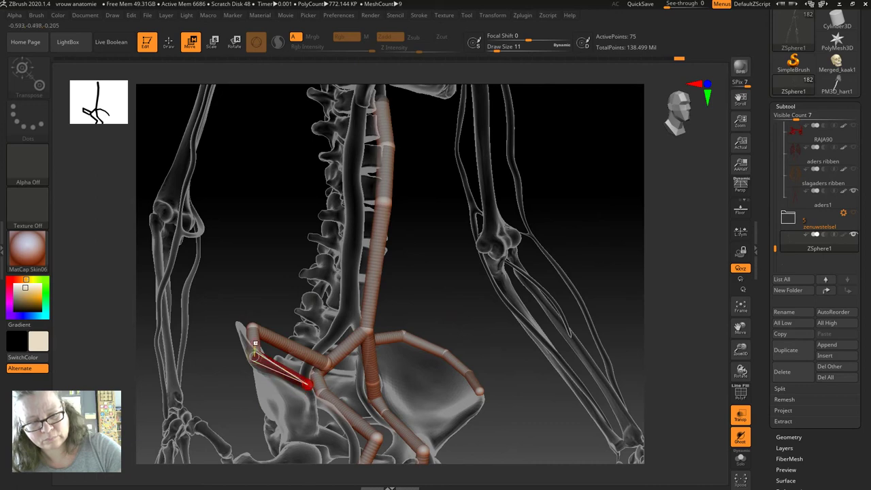
{"action": "left_click_drag", "start_coordinate": [303, 351], "coordinate": [293, 340]}
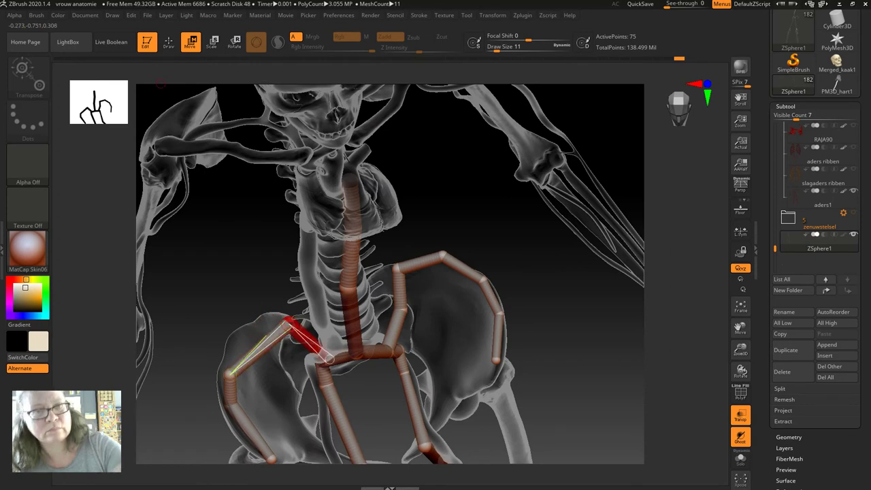
- Insert a ZSphere on the left pelvic link and position its joints along the crest to the spine fork
{"action": "key", "text": "q"}
{"action": "left_click", "coordinate": [261, 349]}
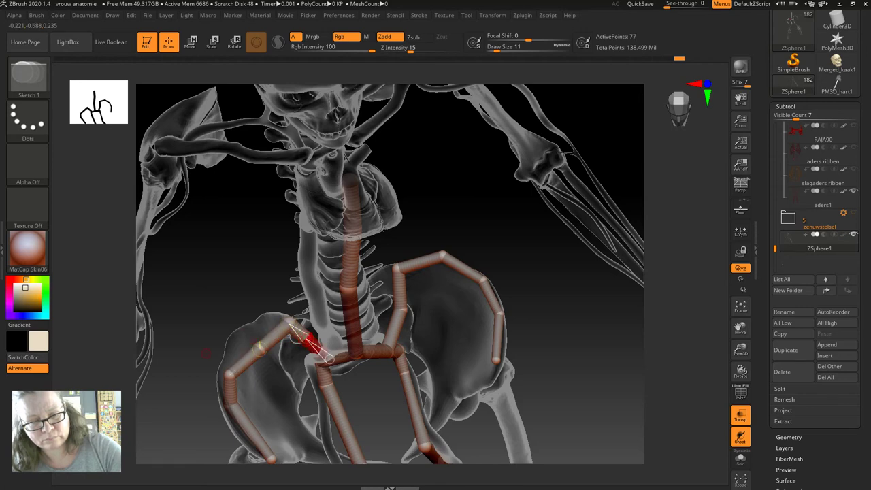
{"action": "key", "text": "w"}
{"action": "left_click_drag", "start_coordinate": [259, 347], "coordinate": [227, 361]}
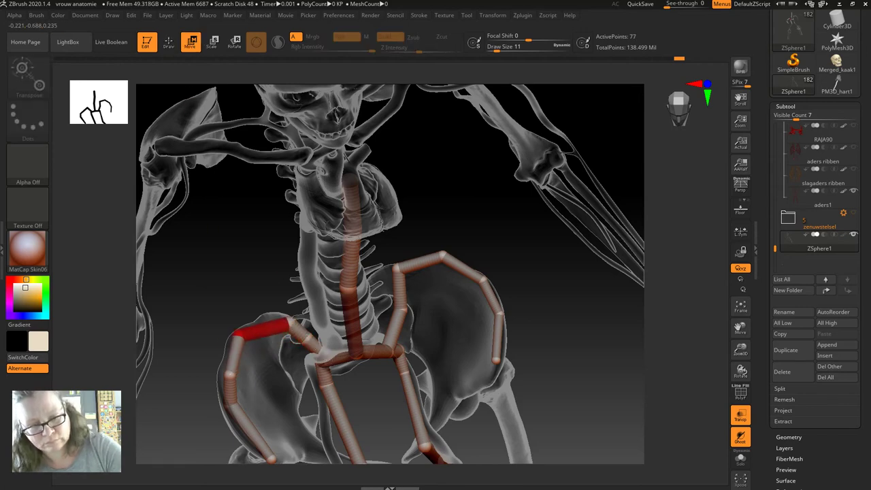
{"action": "right_click_drag", "start_coordinate": [227, 361], "coordinate": [225, 350]}
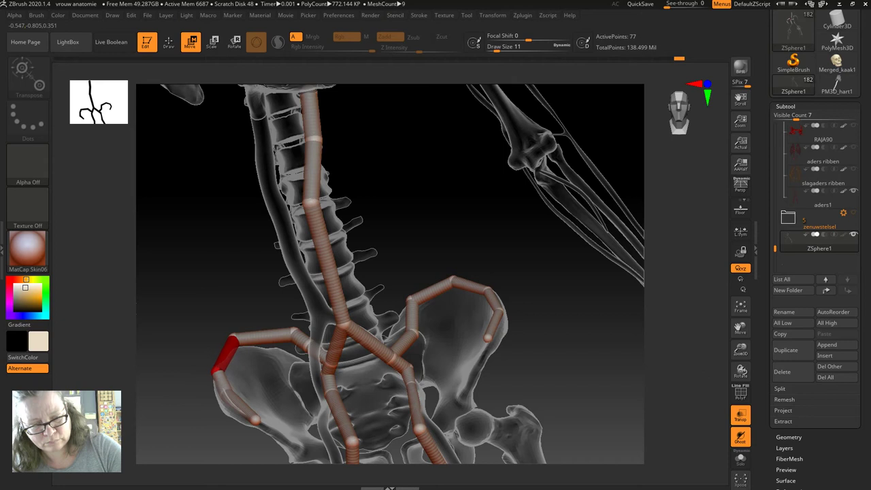
{"action": "left_click_drag", "start_coordinate": [226, 354], "coordinate": [230, 362]}
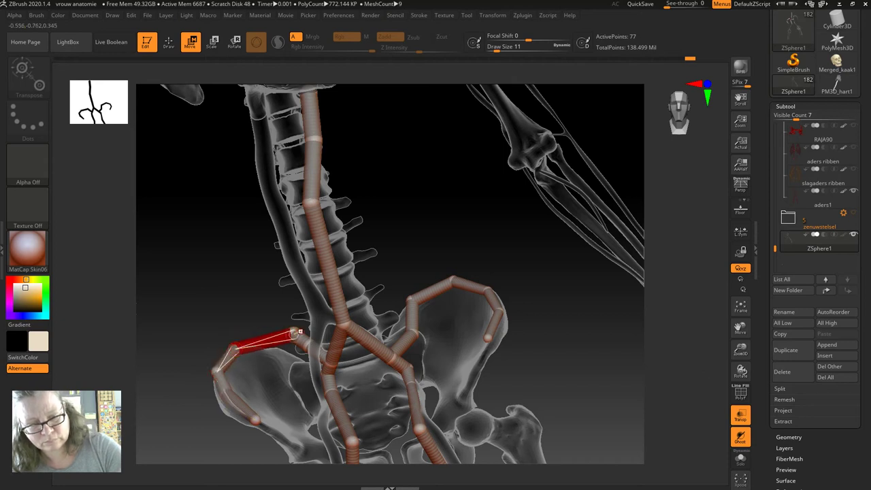
{"action": "left_click_drag", "start_coordinate": [282, 343], "coordinate": [299, 371]}
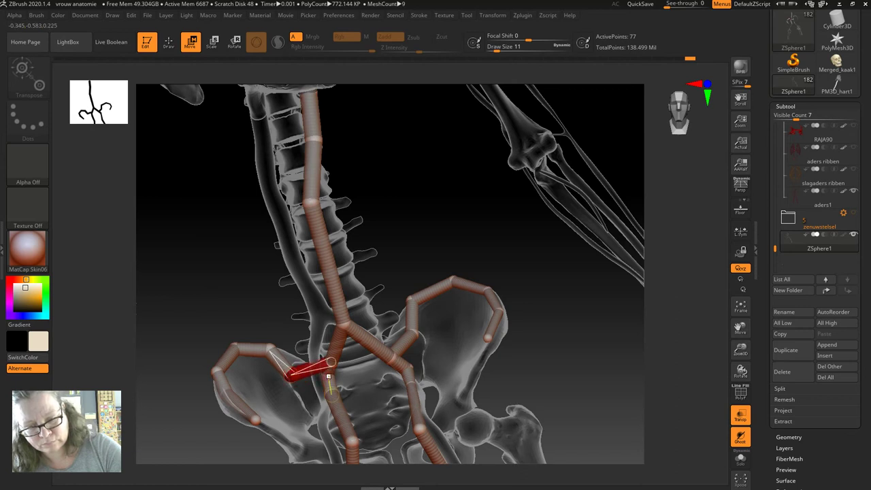
{"action": "left_click_drag", "start_coordinate": [330, 363], "coordinate": [332, 371]}
{"action": "mouse_move", "coordinate": [263, 316]}
{"action": "left_mouse_down"}
{"action": "mouse_move", "coordinate": [286, 320]}
{"action": "mouse_move", "coordinate": [303, 373]}
{"action": "left_mouse_up"}
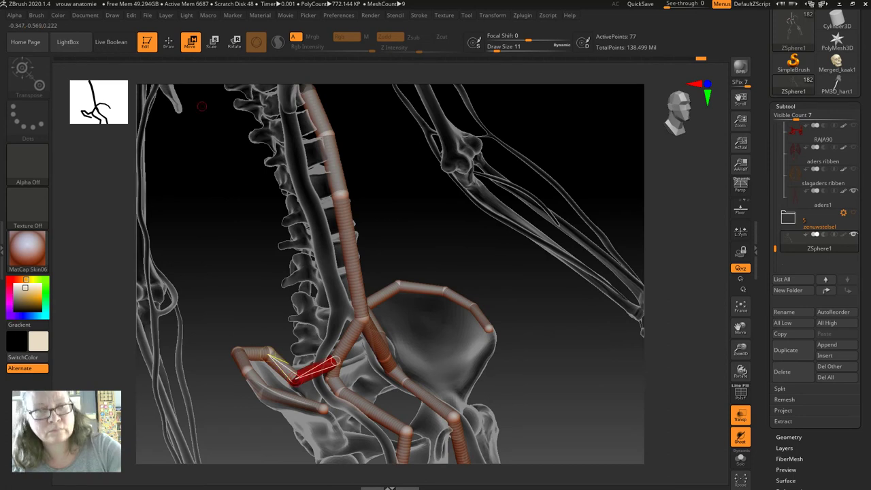
- Add a ZSphere on the lower pelvic link, then undo the extra sphere
{"action": "key", "text": "q"}
{"action": "left_click", "coordinate": [294, 380]}
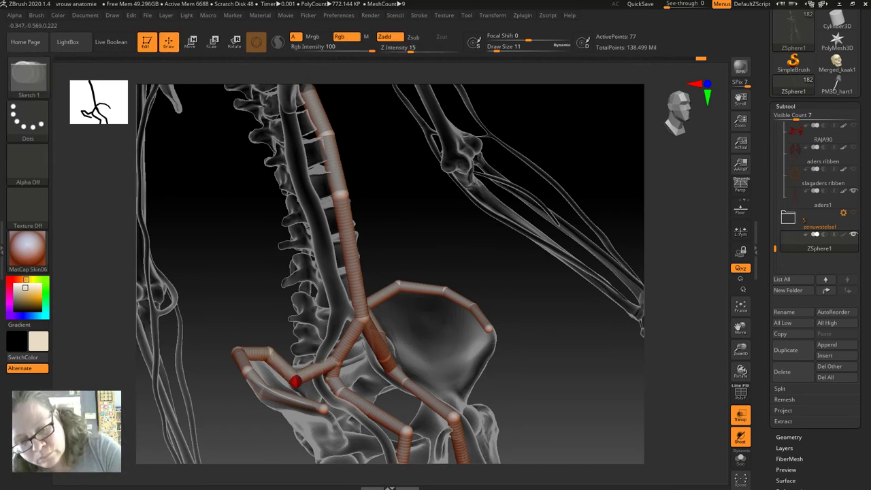
{"action": "left_click", "coordinate": [294, 379], "text": "alt"}
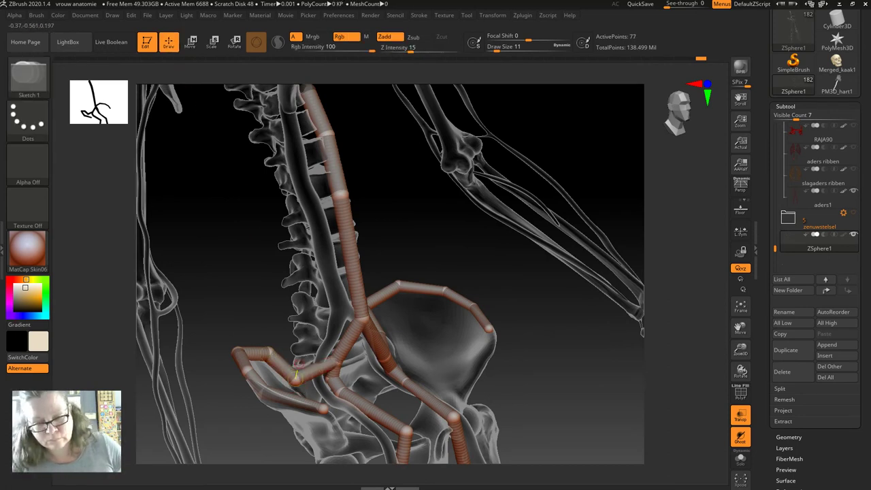
{"action": "key", "text": "e"}
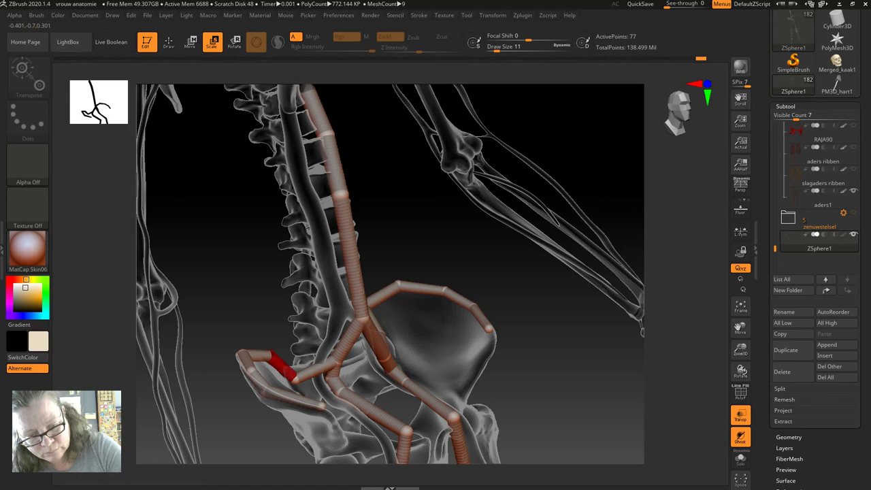
- Move the lower-left joint up onto the hip bone rim
{"action": "left_click_drag", "start_coordinate": [286, 371], "coordinate": [232, 367]}
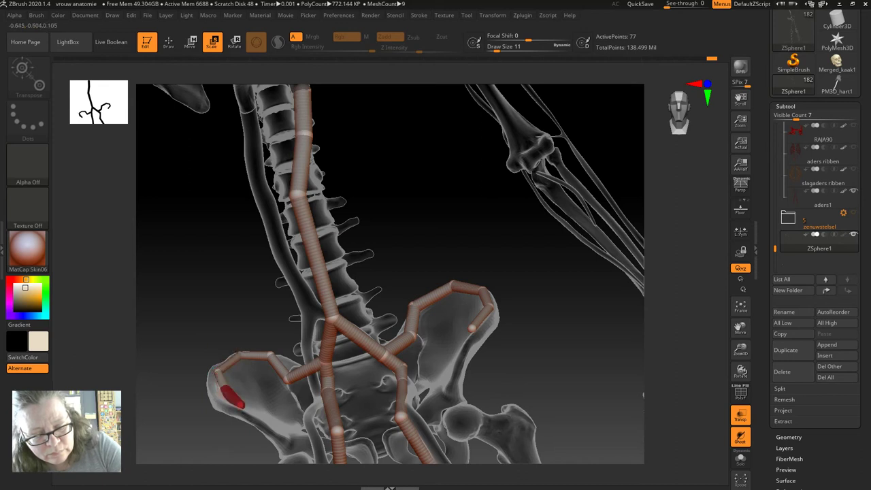
{"action": "right_click_drag", "start_coordinate": [232, 395], "coordinate": [227, 387]}
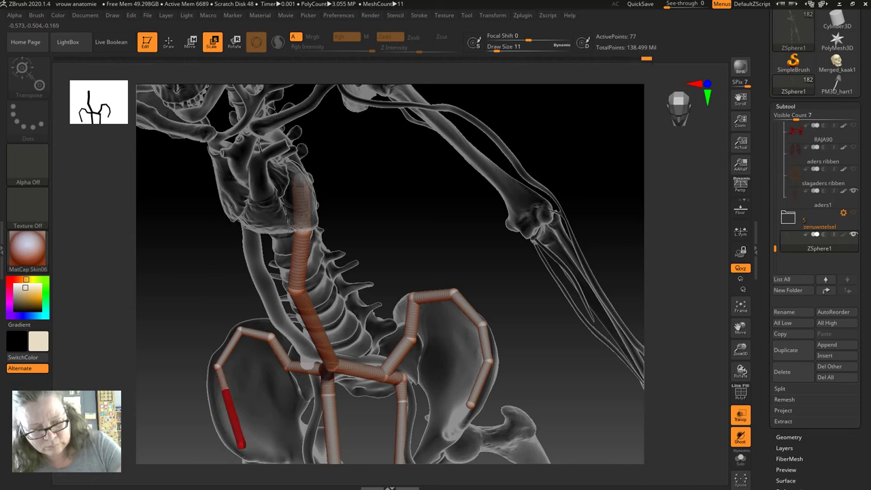
{"action": "right_click_drag", "start_coordinate": [226, 391], "coordinate": [235, 416]}
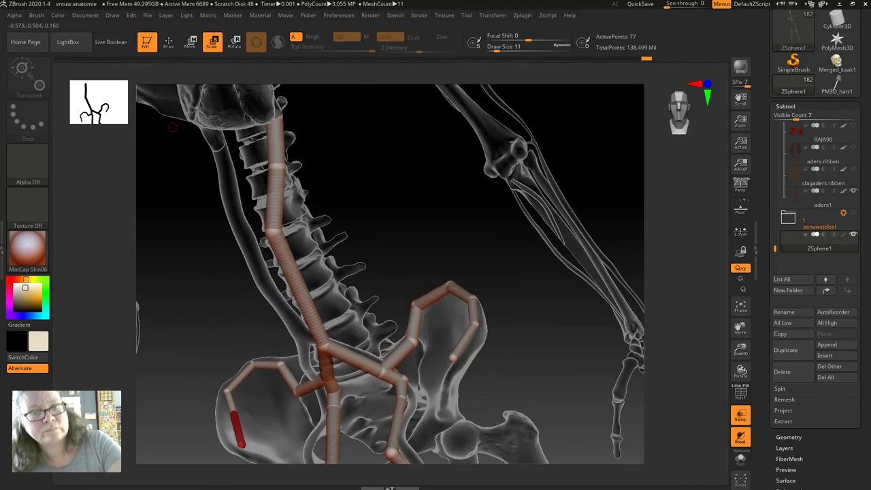
{"action": "key", "text": "w"}
{"action": "left_click_drag", "start_coordinate": [235, 423], "coordinate": [225, 400]}
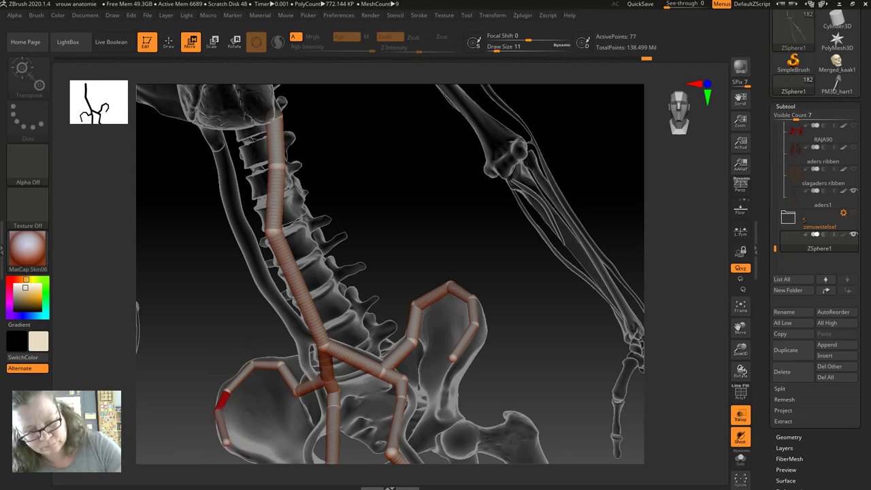
{"action": "right_click_drag", "start_coordinate": [223, 398], "coordinate": [252, 421]}
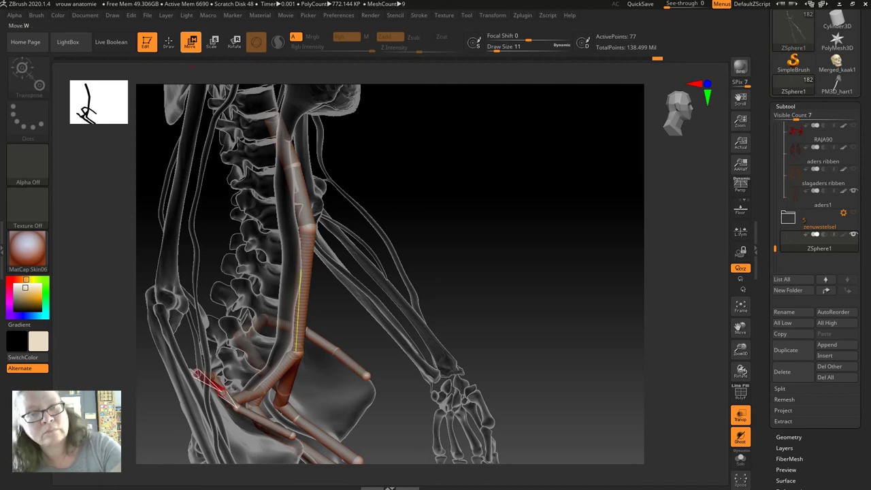
- Resize a pelvic-branch ZSphere and show the skeleton solid instead of see-through
{"action": "key", "text": "e"}
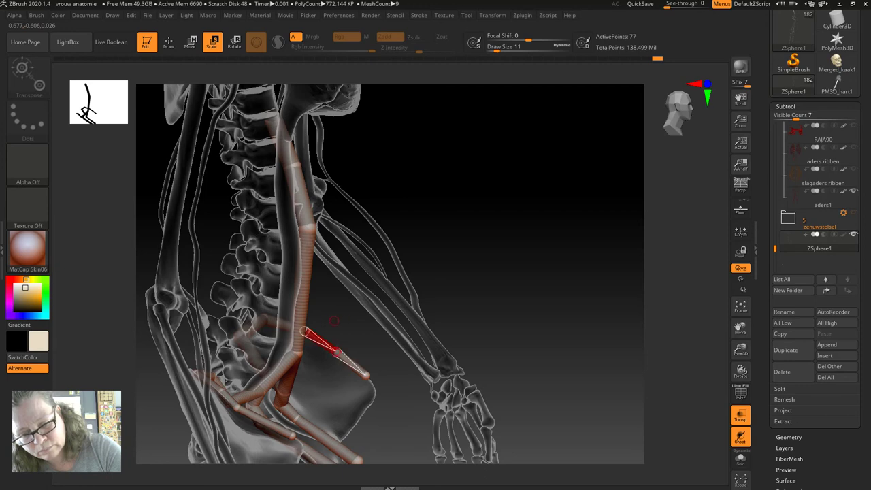
{"action": "left_click_drag", "start_coordinate": [340, 350], "coordinate": [303, 311]}
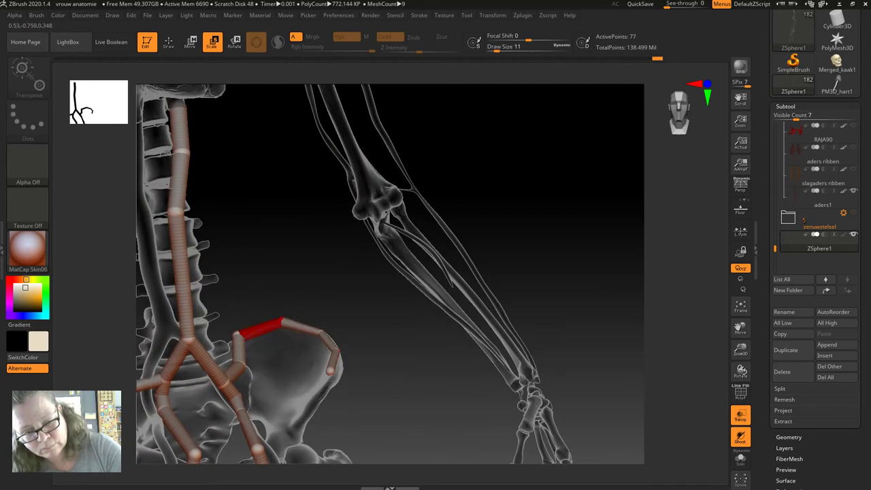
{"action": "mouse_move", "coordinate": [237, 335]}
{"action": "left_mouse_down"}
{"action": "mouse_move", "coordinate": [239, 365]}
{"action": "mouse_move", "coordinate": [233, 304]}
{"action": "left_mouse_up"}
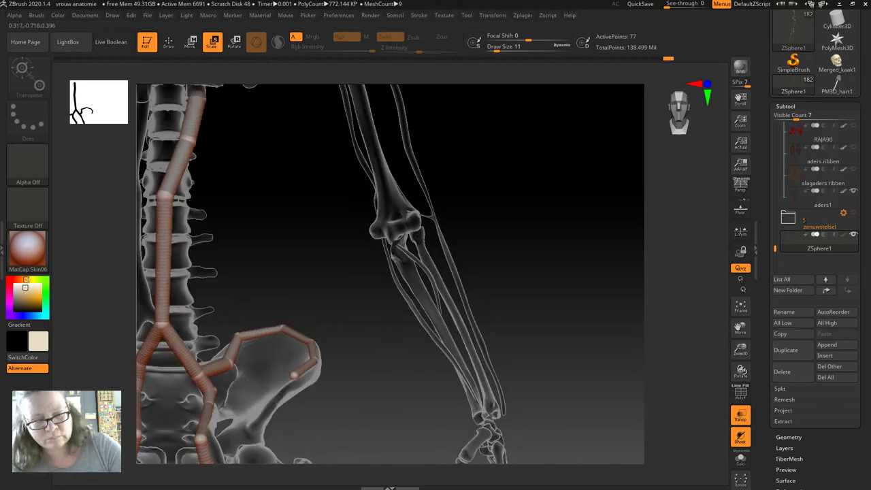
{"action": "key", "text": "f"}
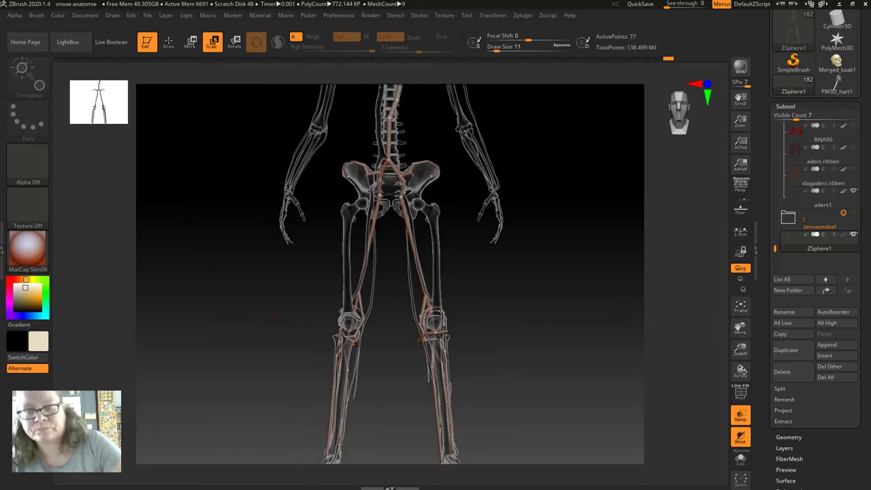
{"action": "left_click", "coordinate": [740, 415]}
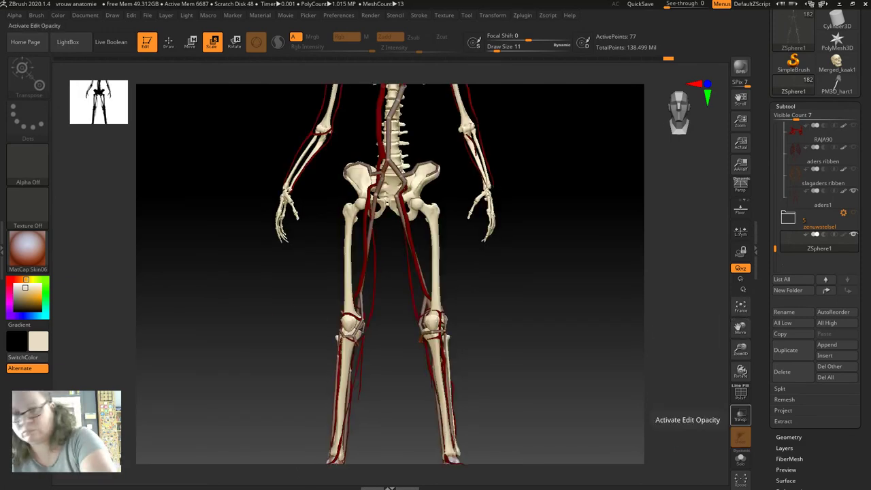
- Inspect the skeleton from several angles and frame the view on the spine tube
{"action": "left_click_drag", "start_coordinate": [558, 326], "coordinate": [480, 327]}
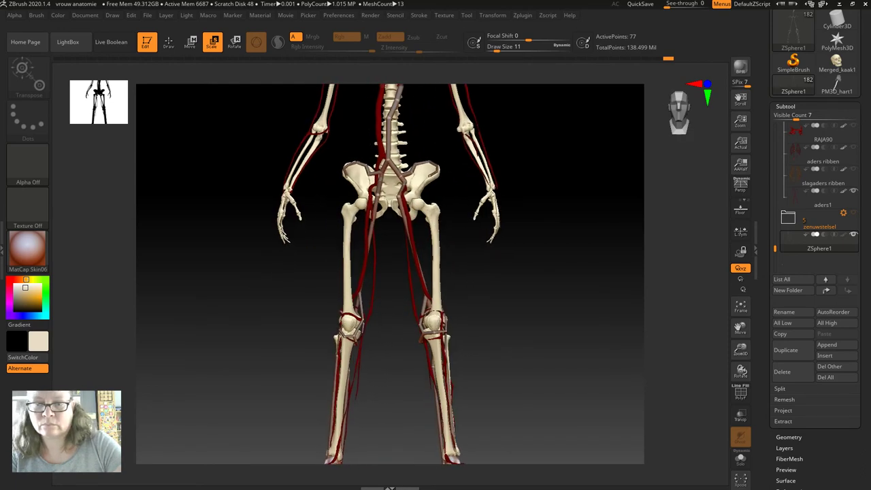
{"action": "left_click_drag", "start_coordinate": [477, 204], "coordinate": [476, 367], "text": "alt"}
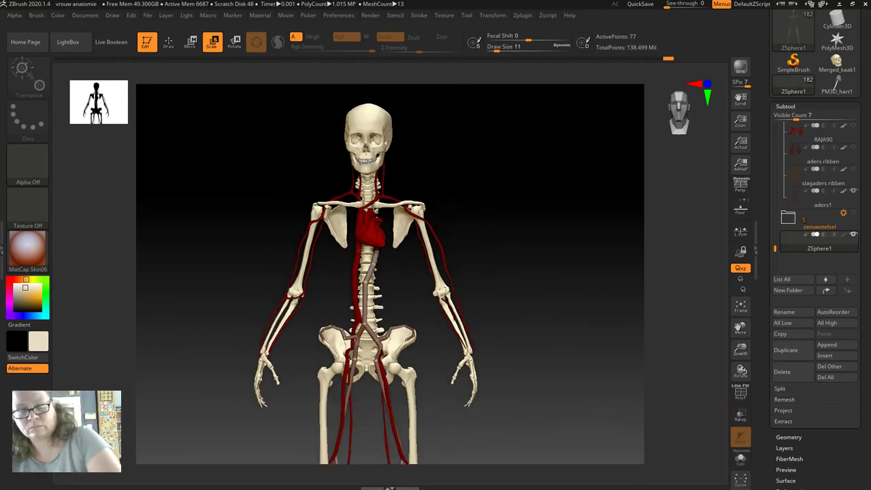
{"action": "mouse_move", "coordinate": [476, 327]}
{"action": "left_mouse_down"}
{"action": "mouse_move", "coordinate": [517, 327]}
{"action": "mouse_move", "coordinate": [480, 327]}
{"action": "left_mouse_up"}
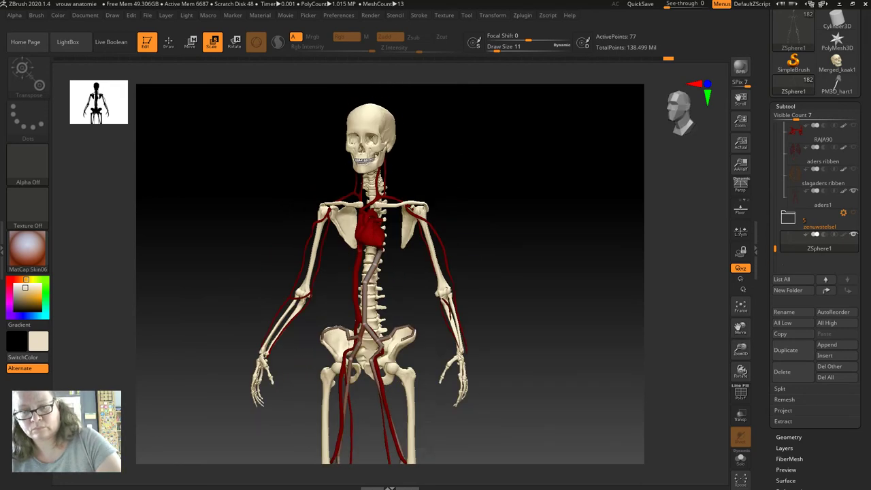
{"action": "mouse_move", "coordinate": [292, 269]}
{"action": "left_mouse_down"}
{"action": "mouse_move", "coordinate": [237, 264]}
{"action": "mouse_move", "coordinate": [286, 270]}
{"action": "left_mouse_up"}
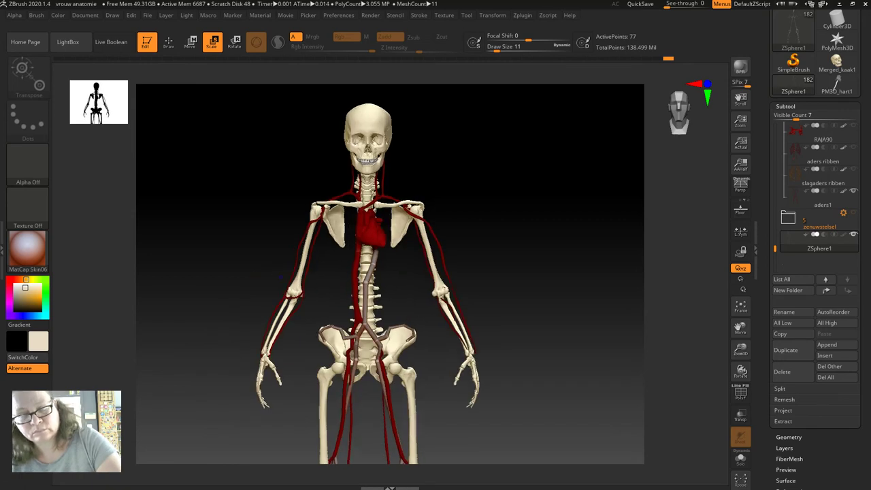
{"action": "left_click", "coordinate": [168, 42]}
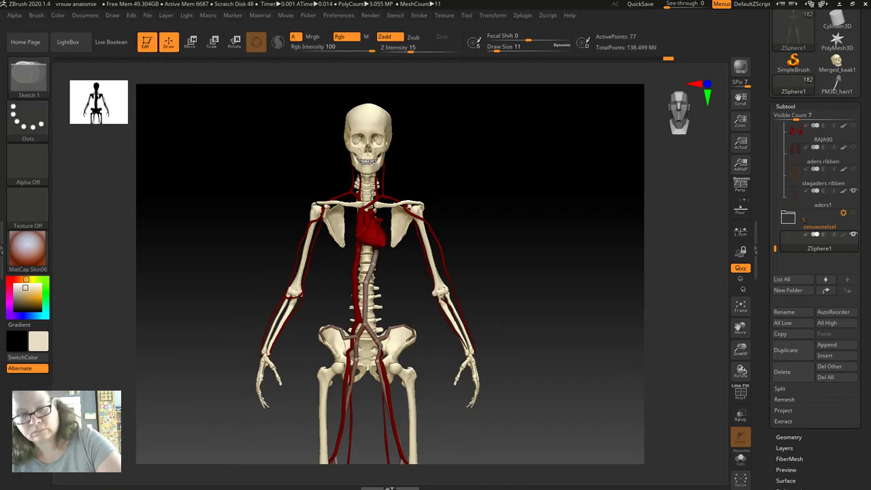
{"action": "key", "text": "f"}
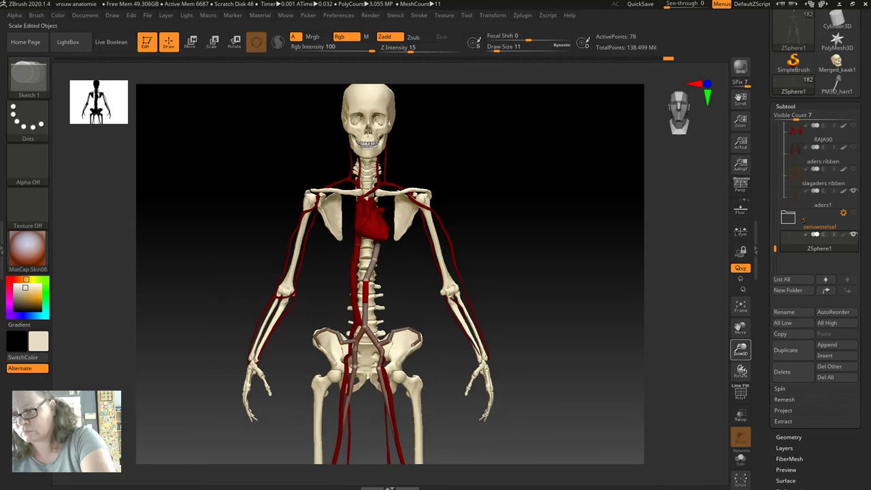
- Move the lower spine-tube joints up along the front of the vertebrae
{"action": "left_click", "coordinate": [190, 42]}
{"action": "left_click_drag", "start_coordinate": [366, 228], "coordinate": [392, 167]}
{"action": "left_click", "coordinate": [168, 42]}
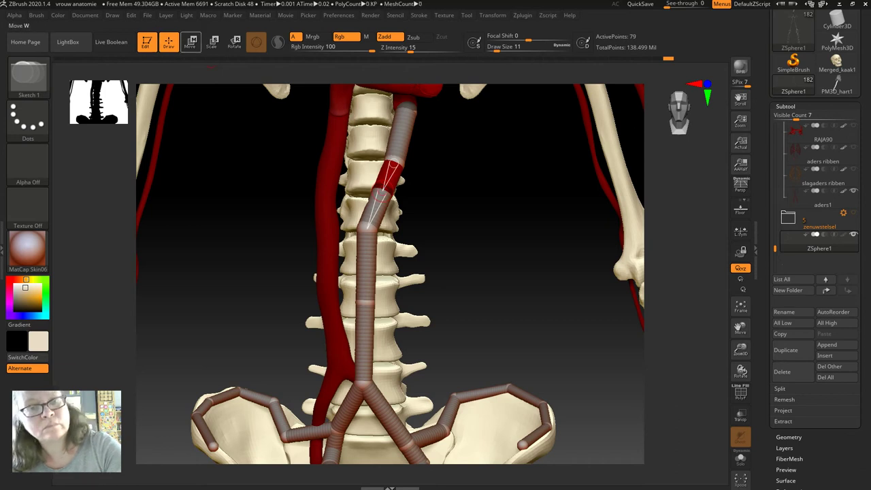
{"action": "left_click", "coordinate": [191, 41]}
{"action": "left_click_drag", "start_coordinate": [367, 228], "coordinate": [354, 378]}
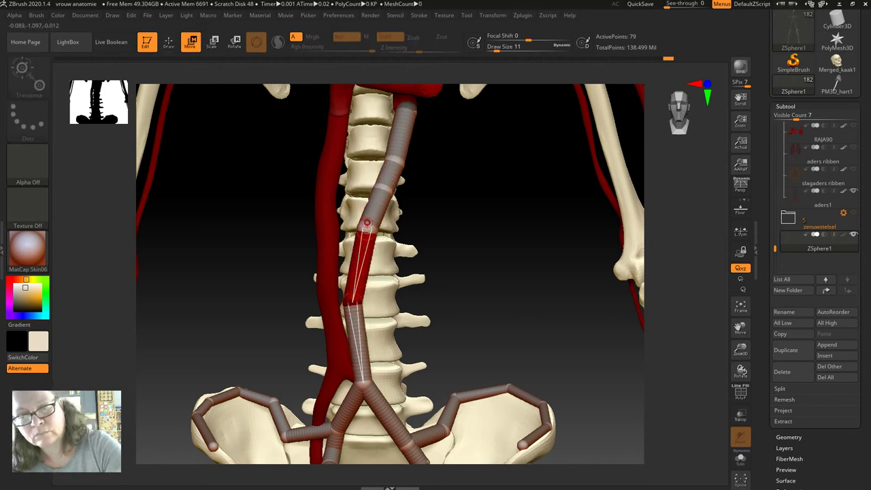
{"action": "left_click_drag", "start_coordinate": [367, 223], "coordinate": [383, 171]}
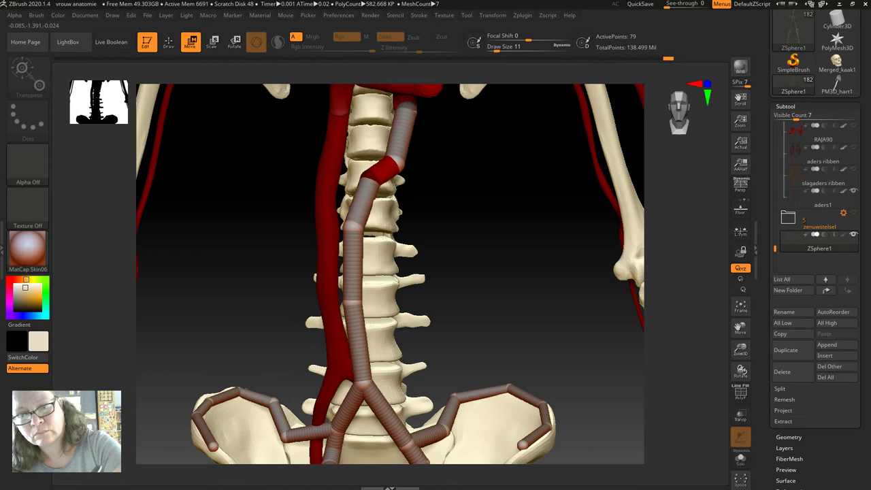
{"action": "left_click_drag", "start_coordinate": [381, 185], "coordinate": [385, 162]}
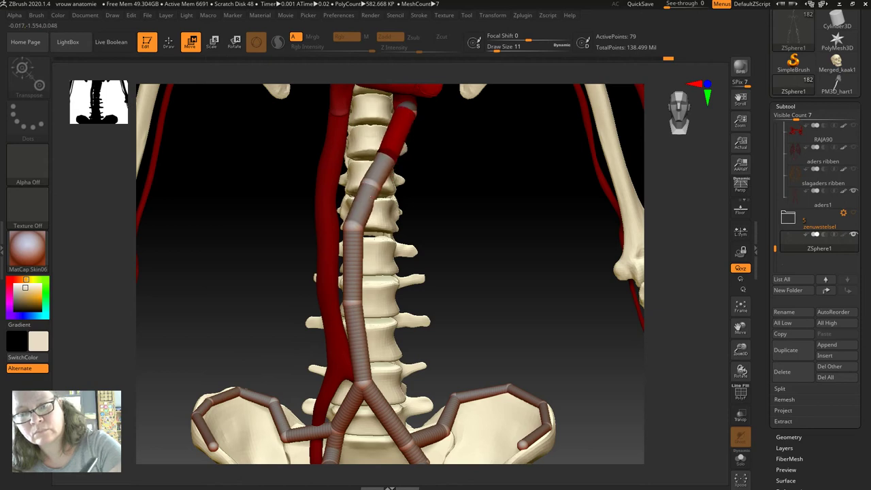
- Pull the middle tube joints closer to the spine to straighten the tube
{"action": "left_click_drag", "start_coordinate": [268, 171], "coordinate": [354, 170]}
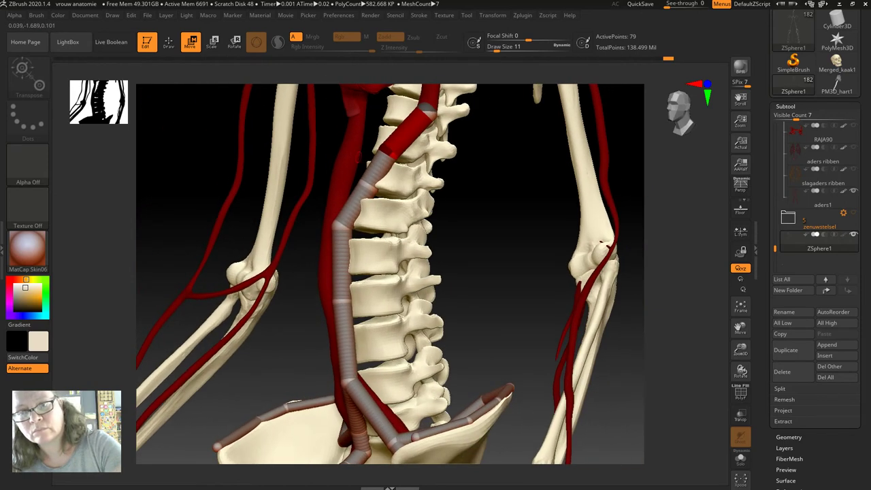
{"action": "left_click_drag", "start_coordinate": [330, 299], "coordinate": [299, 304]}
{"action": "mouse_move", "coordinate": [360, 184]}
{"action": "left_mouse_down"}
{"action": "mouse_move", "coordinate": [373, 167]}
{"action": "mouse_move", "coordinate": [360, 228]}
{"action": "left_mouse_up"}
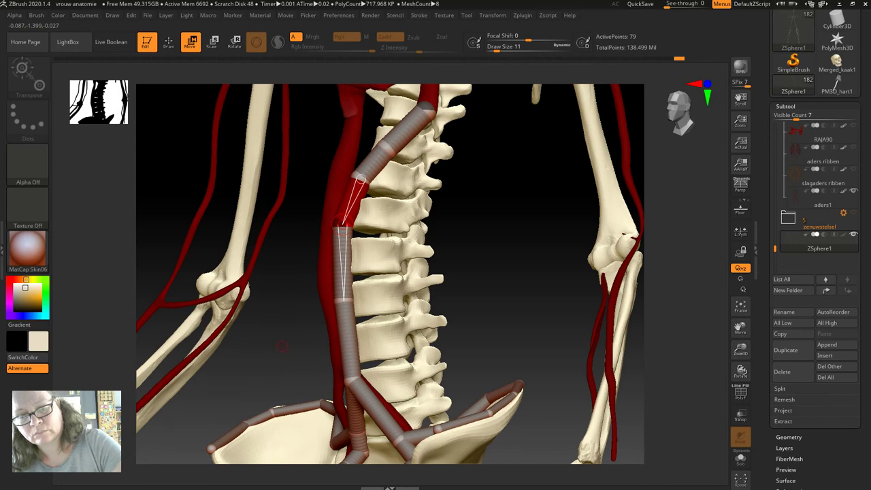
{"action": "left_click_drag", "start_coordinate": [204, 272], "coordinate": [177, 272], "text": "shift"}
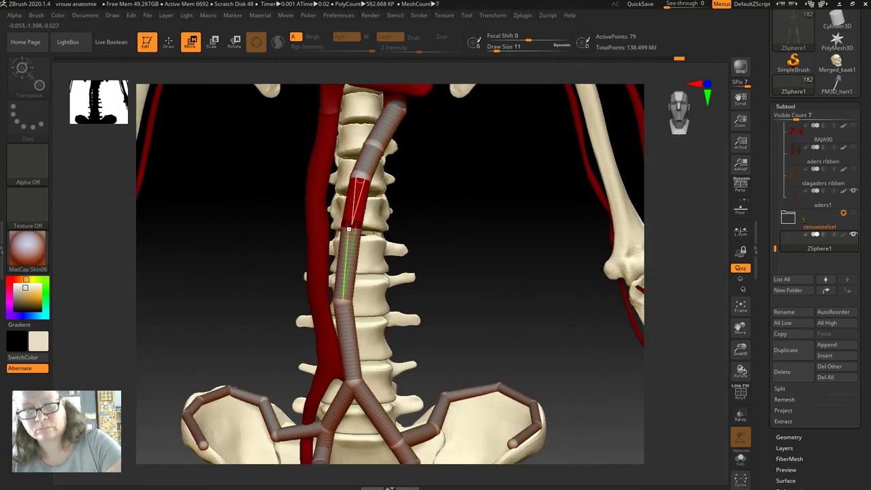
{"action": "left_click_drag", "start_coordinate": [343, 304], "coordinate": [353, 302]}
{"action": "mouse_move", "coordinate": [263, 292]}
{"action": "left_mouse_down"}
{"action": "mouse_move", "coordinate": [204, 285]}
{"action": "mouse_move", "coordinate": [306, 252]}
{"action": "mouse_move", "coordinate": [259, 225]}
{"action": "mouse_move", "coordinate": [298, 155]}
{"action": "mouse_move", "coordinate": [279, 206]}
{"action": "left_mouse_up"}
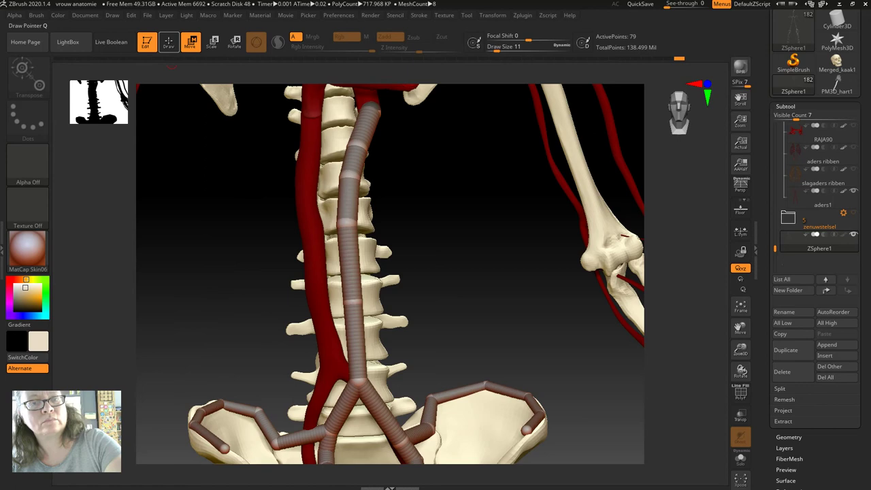
- Save over vrouw anatomie.ZPR and rename the ZSphere1 subtool to aorta
{"action": "left_click", "coordinate": [147, 15]}
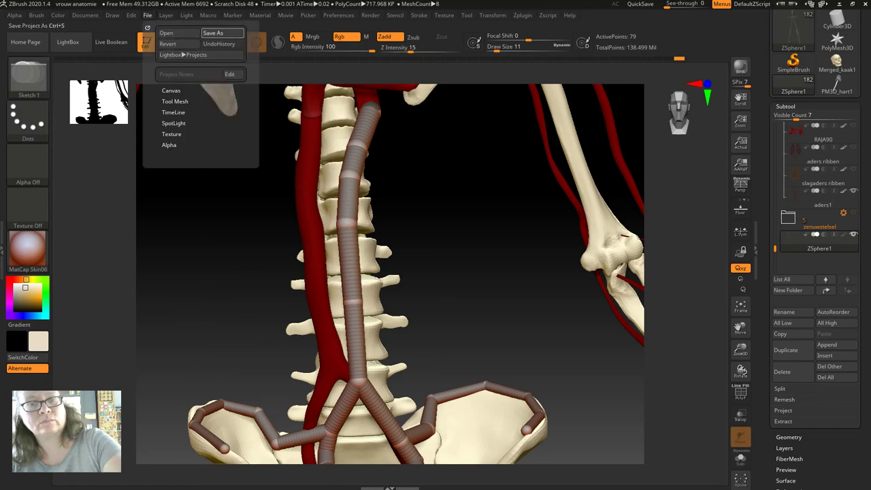
{"action": "left_click", "coordinate": [212, 33]}
{"action": "left_click", "coordinate": [398, 369]}
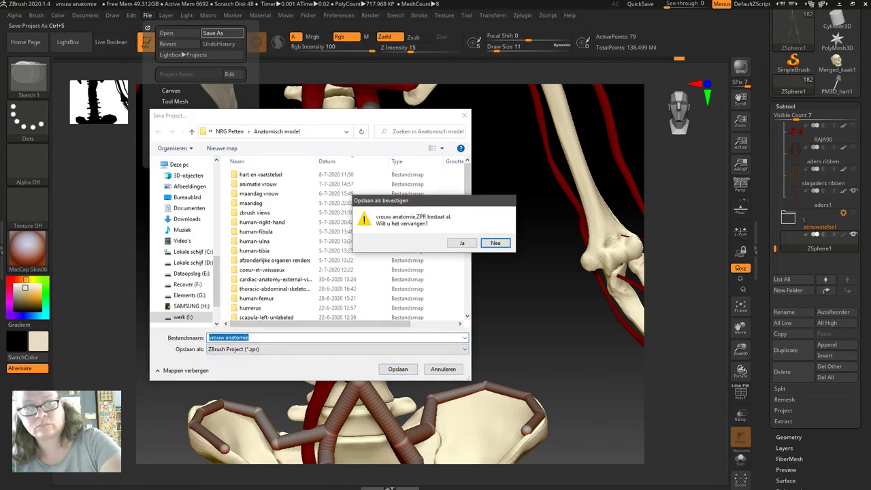
{"action": "left_click", "coordinate": [462, 243]}
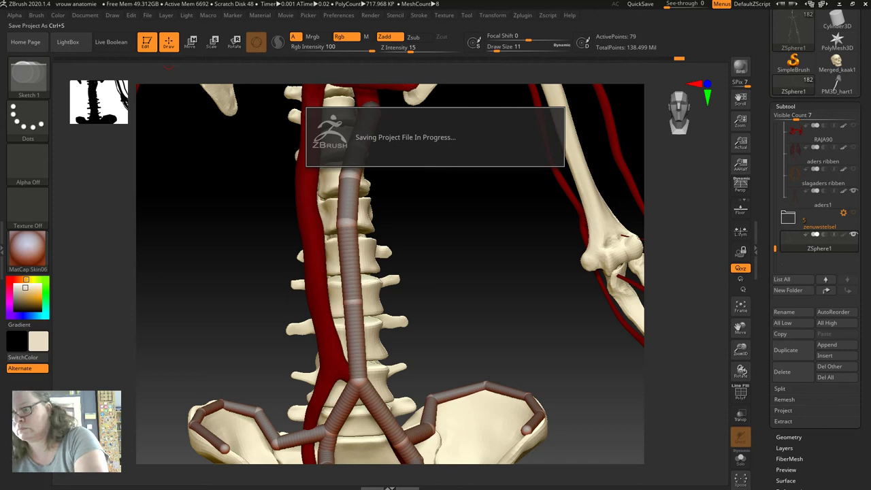
{"action": "left_click", "coordinate": [789, 312]}
{"action": "type", "text": "aorta"}
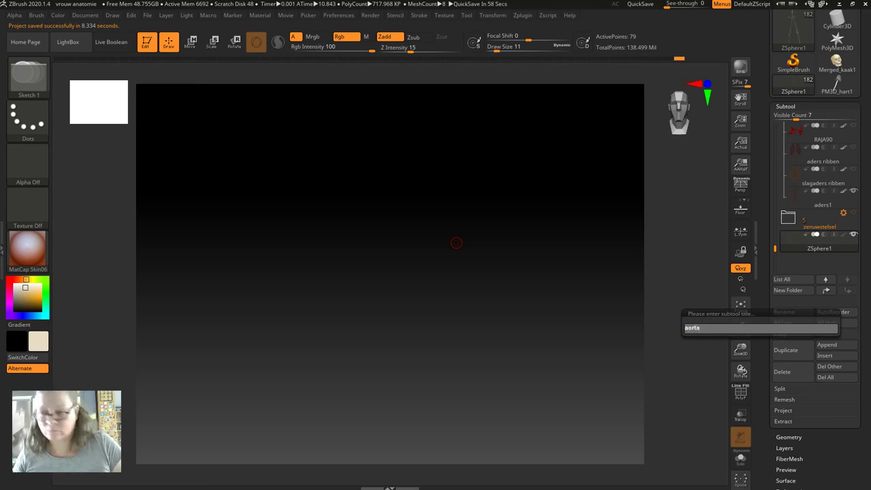
{"action": "key", "text": "Return"}
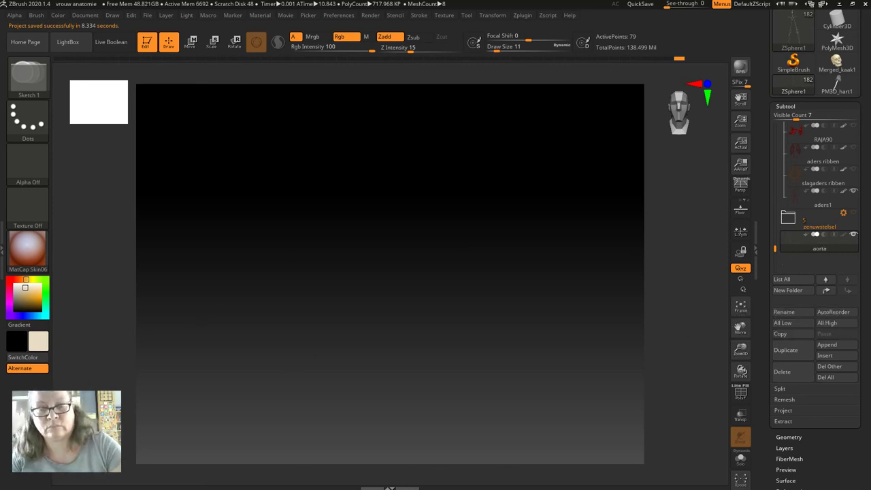
- Fit the skeleton in view and preview the adaptive skin on the aorta chain
{"action": "left_click", "coordinate": [741, 305]}
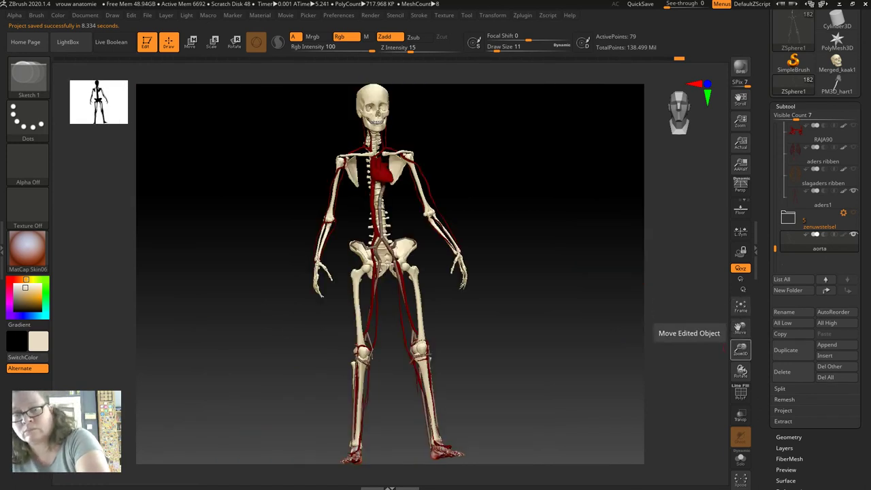
{"action": "key", "text": "shift"}
{"action": "key", "text": "shift"}
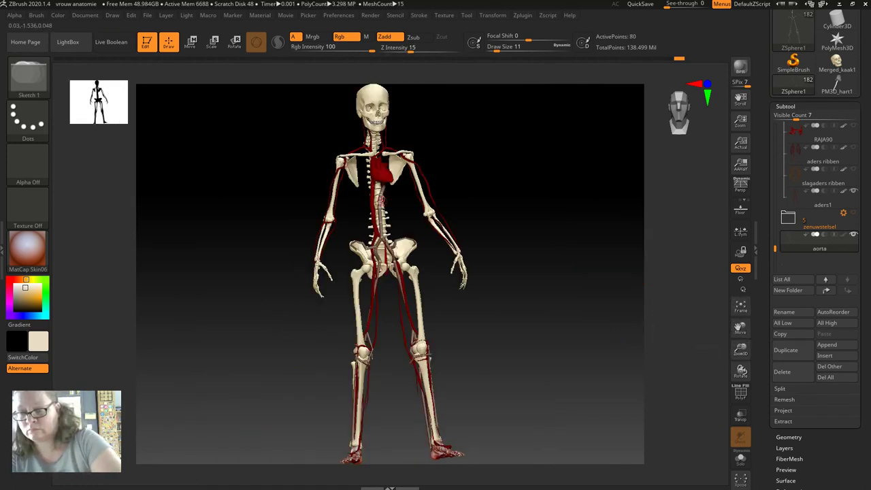
{"action": "key", "text": "shift"}
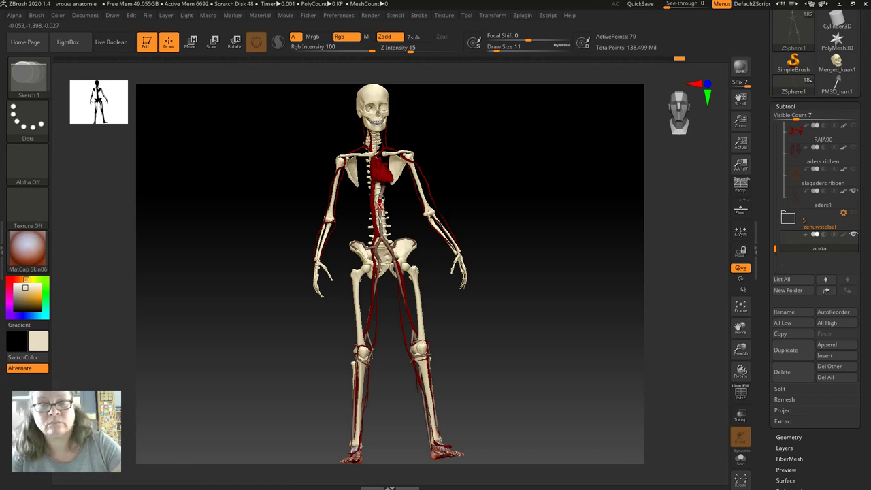
{"action": "key", "text": "w"}
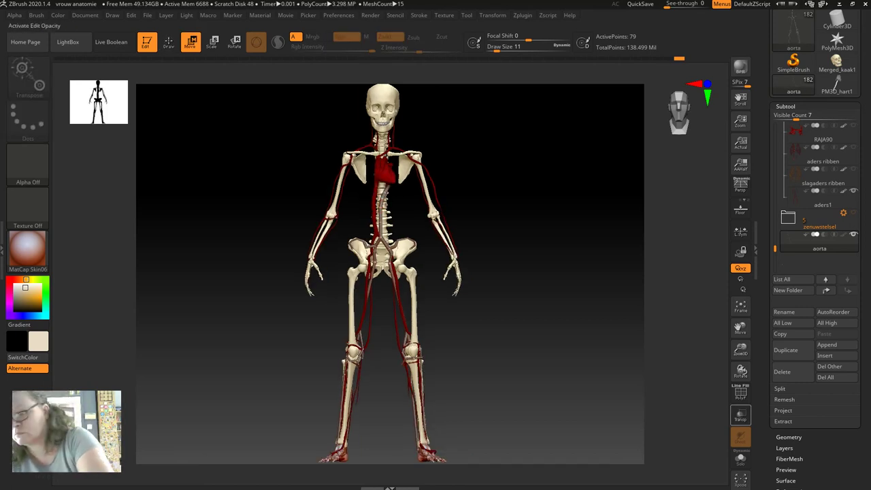
{"action": "scroll", "coordinate": [816, 272], "scroll_direction": "down", "scroll_amount": 5}
{"action": "left_click", "coordinate": [793, 398]}
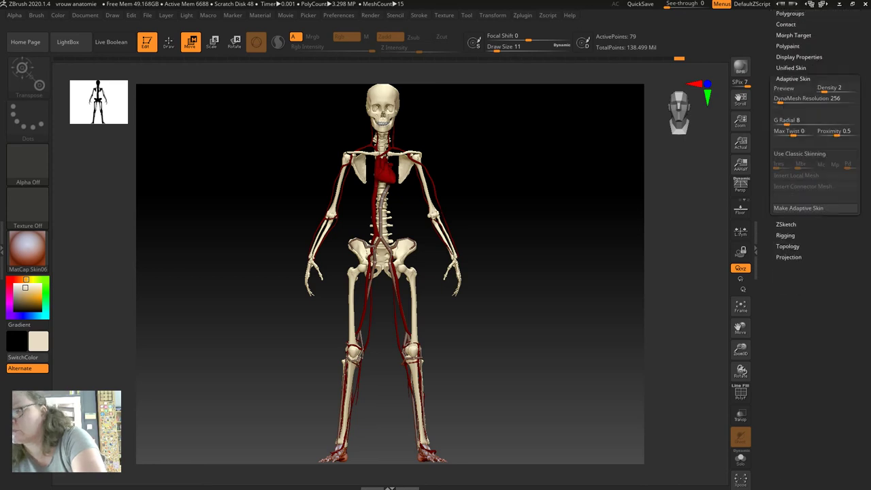
{"action": "left_click", "coordinate": [784, 125]}
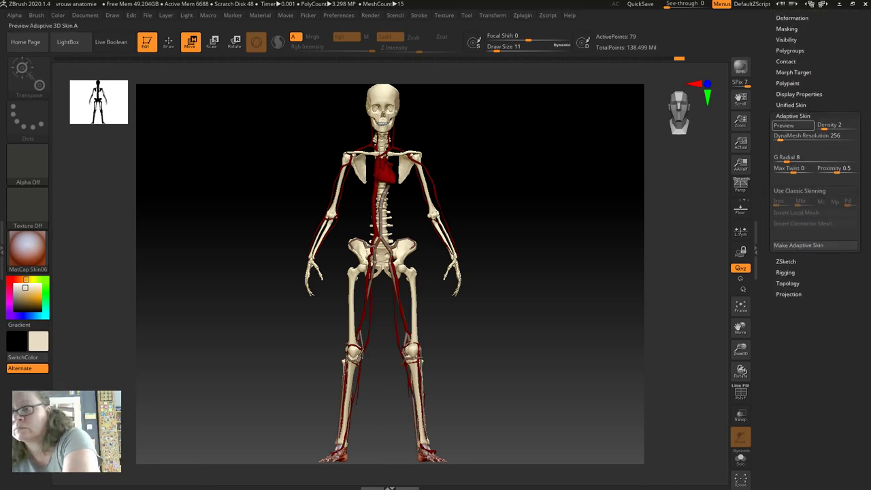
{"action": "left_click_drag", "start_coordinate": [740, 350], "coordinate": [740, 320]}
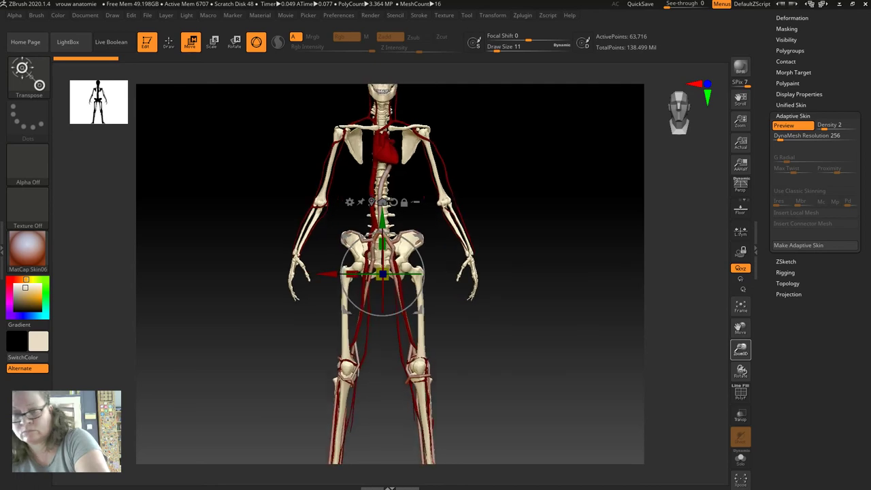
{"action": "left_click_drag", "start_coordinate": [741, 371], "coordinate": [740, 371]}
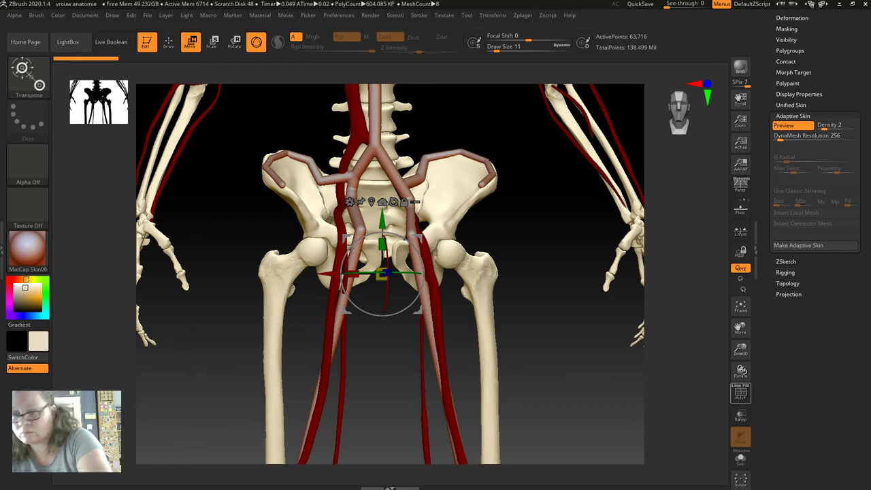
- Check the wireframe on the pelvic tubes and make the adaptive skin Skin_aorta
{"action": "left_click", "coordinate": [741, 392]}
{"action": "left_click", "coordinate": [741, 392]}
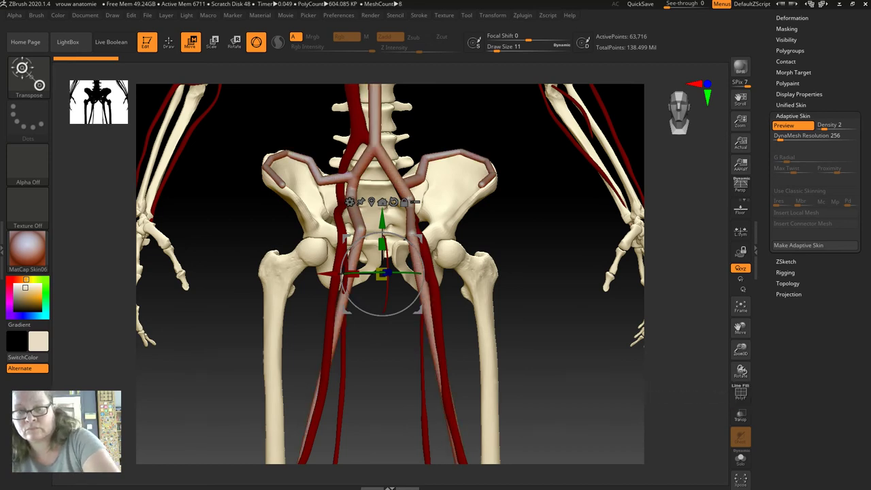
{"action": "left_click_drag", "start_coordinate": [156, 340], "coordinate": [136, 339]}
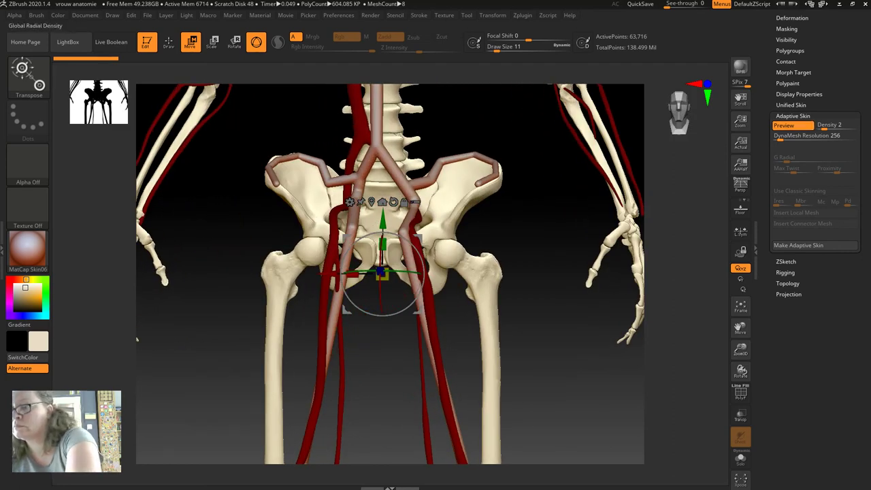
{"action": "left_click", "coordinate": [810, 245]}
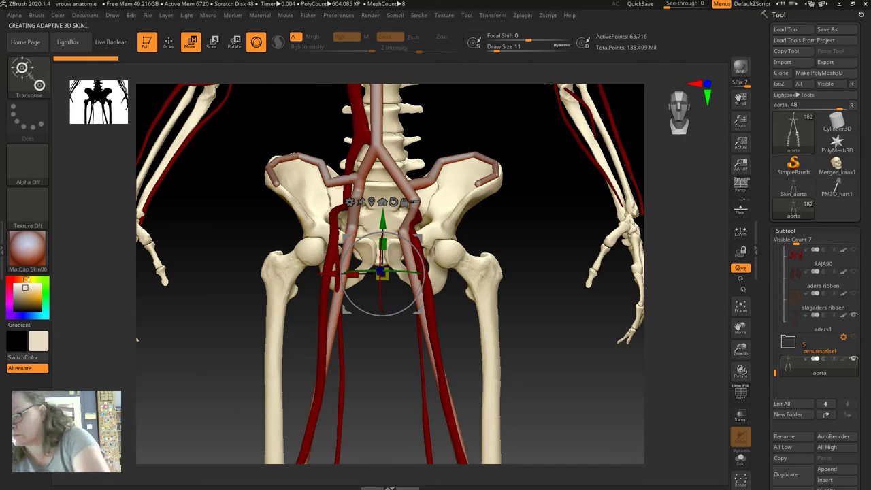
- Add Skin_aorta as a new subtool, select Skin_aorta1, and leave gizmo mode to sculpt
{"action": "left_click", "coordinate": [827, 469]}
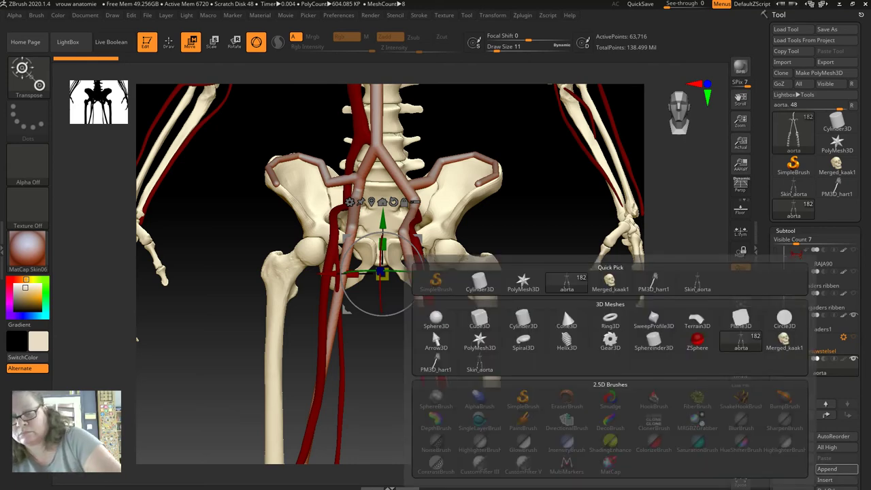
{"action": "left_click", "coordinate": [479, 363]}
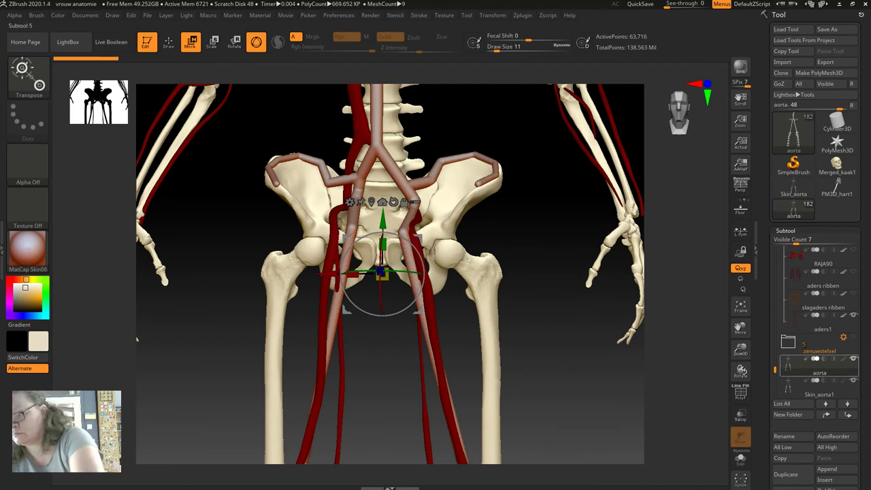
{"action": "left_click", "coordinate": [819, 390]}
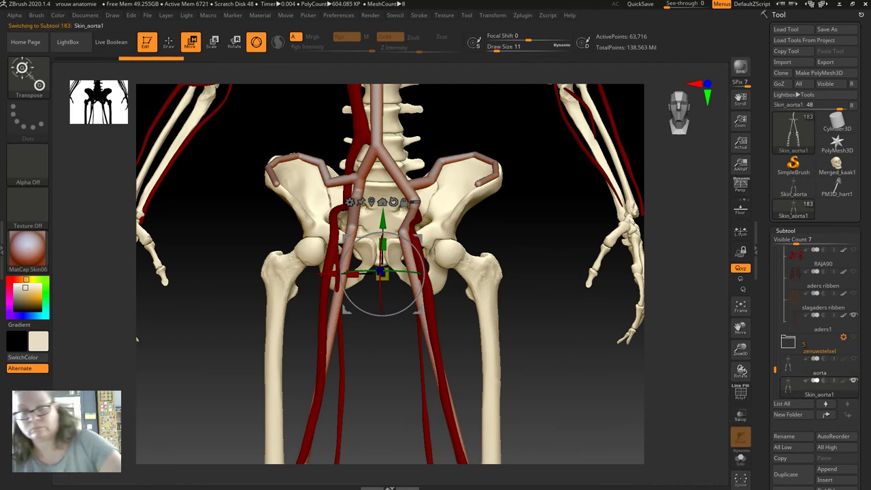
{"action": "left_click", "coordinate": [169, 41]}
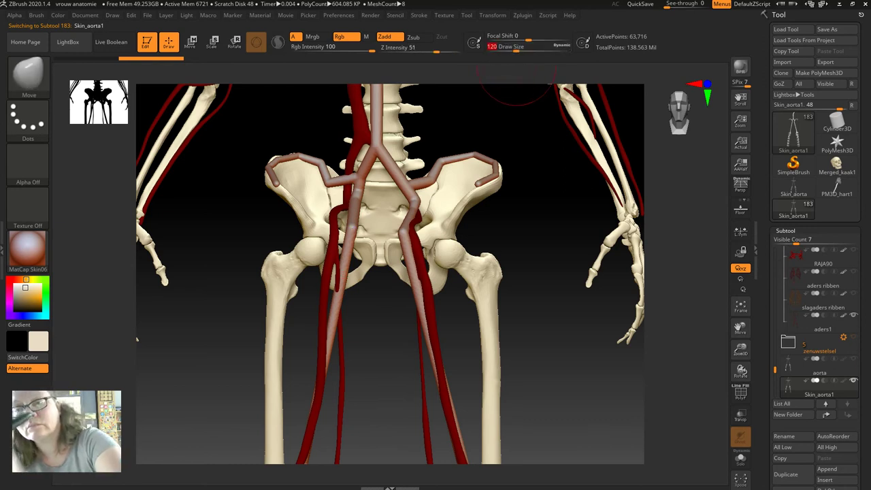
- Reshape the aorta near the pelvis and smooth it along both iliac crest rims
{"action": "key", "text": "shift"}
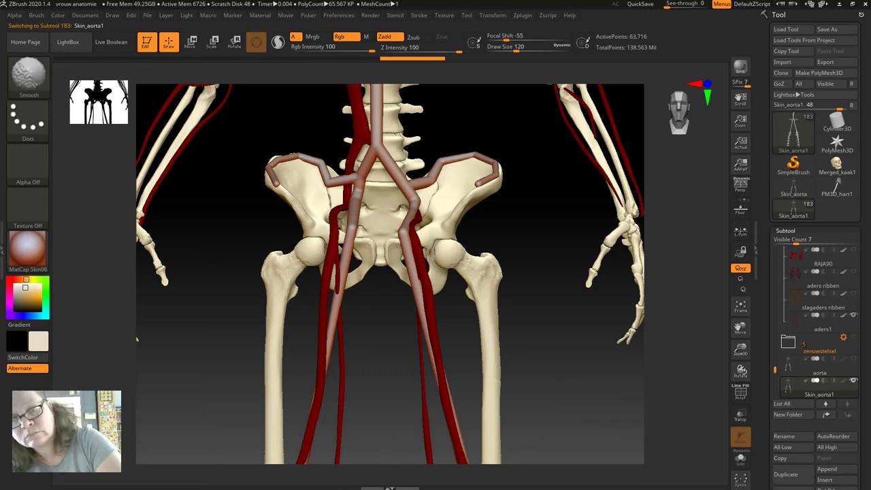
{"action": "right_click_drag", "start_coordinate": [417, 293], "coordinate": [370, 359]}
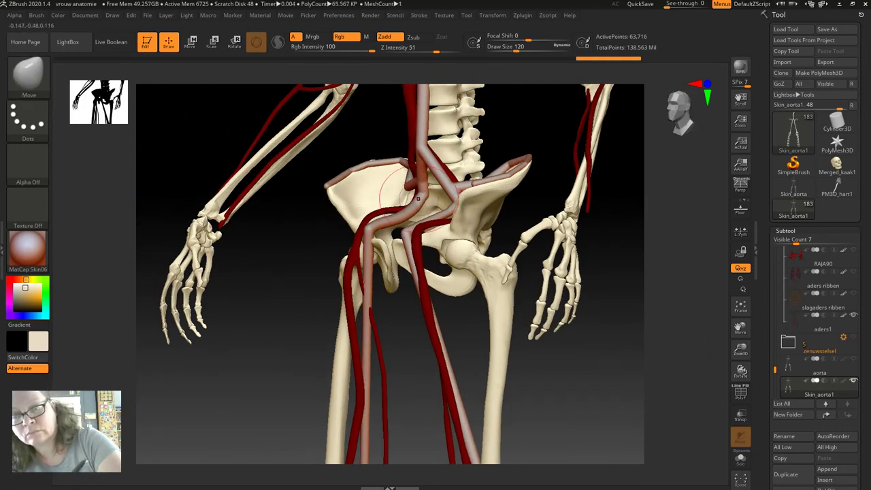
{"action": "key", "text": "shift"}
{"action": "left_click_drag", "start_coordinate": [424, 199], "coordinate": [435, 183], "text": "shift"}
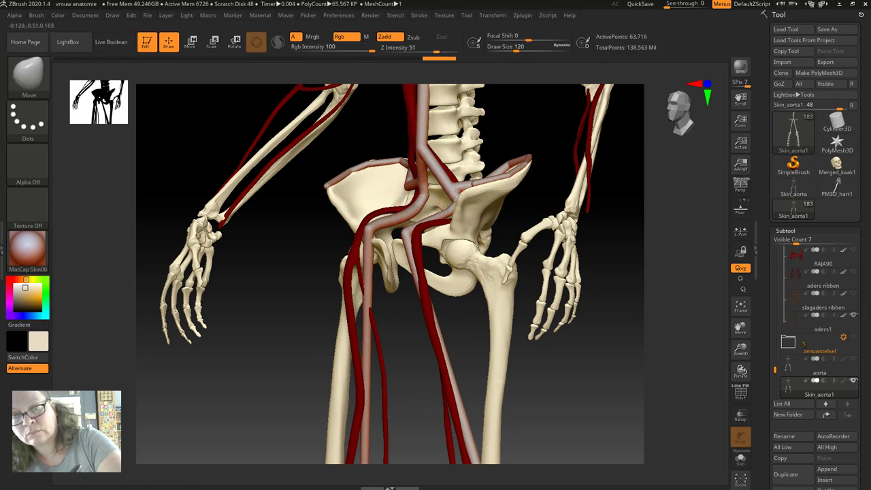
{"action": "key", "text": "shift"}
{"action": "mouse_move", "coordinate": [395, 165]}
{"action": "left_mouse_down", "text": "shift"}
{"action": "mouse_move", "coordinate": [349, 174]}
{"action": "mouse_move", "coordinate": [500, 173]}
{"action": "left_mouse_up", "text": "shift"}
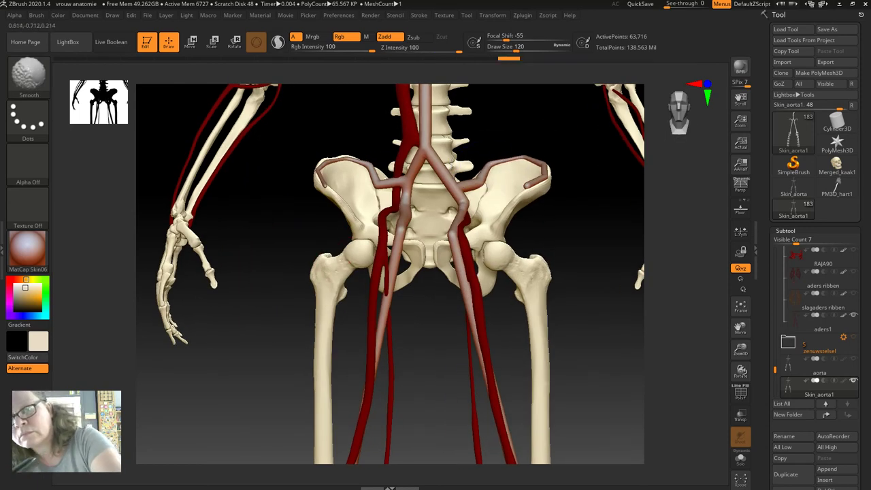
{"action": "mouse_move", "coordinate": [538, 178]}
{"action": "left_mouse_down", "text": "shift"}
{"action": "mouse_move", "coordinate": [486, 179]}
{"action": "mouse_move", "coordinate": [460, 276]}
{"action": "left_mouse_up", "text": "shift"}
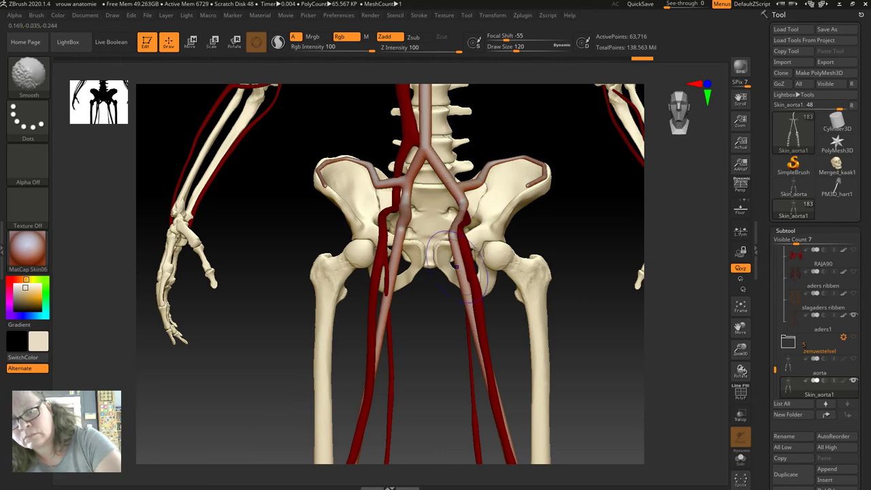
- Raise brush size to 217 and smooth the vessels down the lower thighs toward the knees
{"action": "left_click_drag", "start_coordinate": [578, 353], "coordinate": [490, 354]}
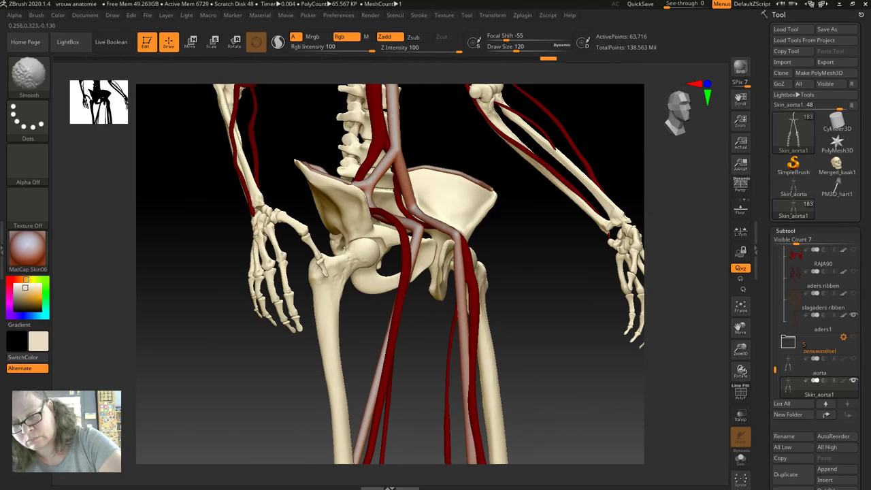
{"action": "left_click_drag", "start_coordinate": [741, 328], "coordinate": [706, 192]}
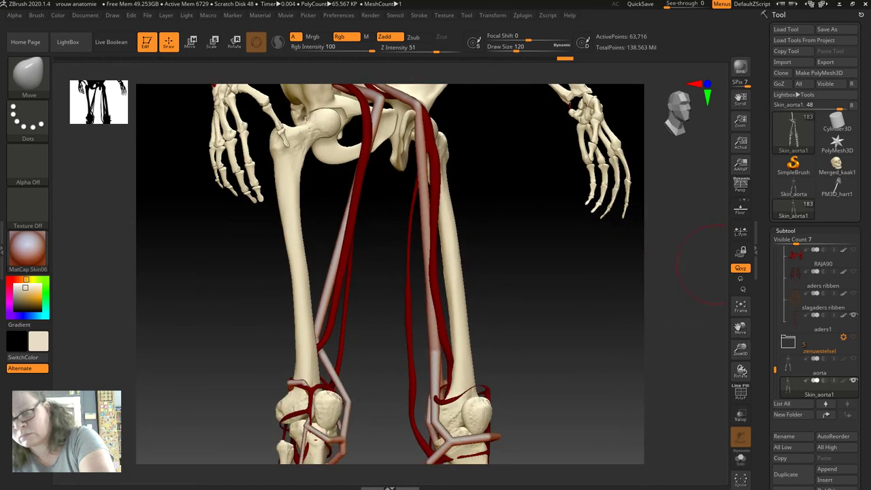
{"action": "left_click_drag", "start_coordinate": [509, 50], "coordinate": [529, 51]}
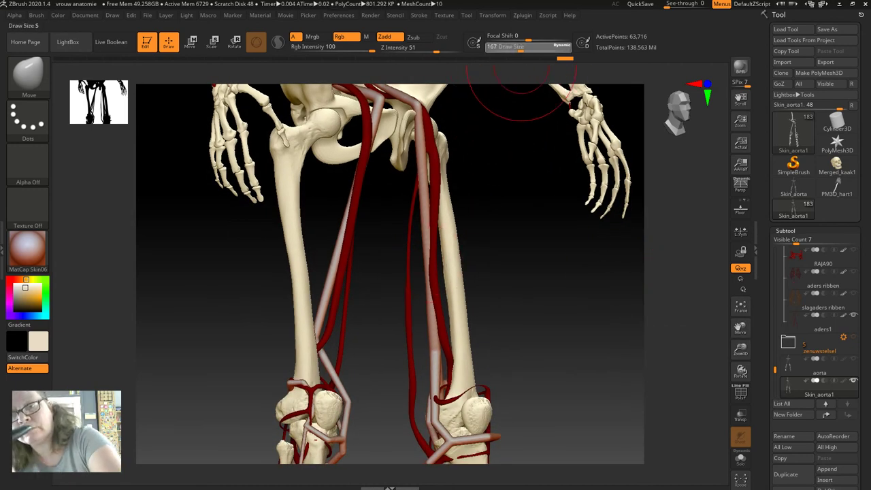
{"action": "left_click_drag", "start_coordinate": [428, 327], "coordinate": [424, 245]}
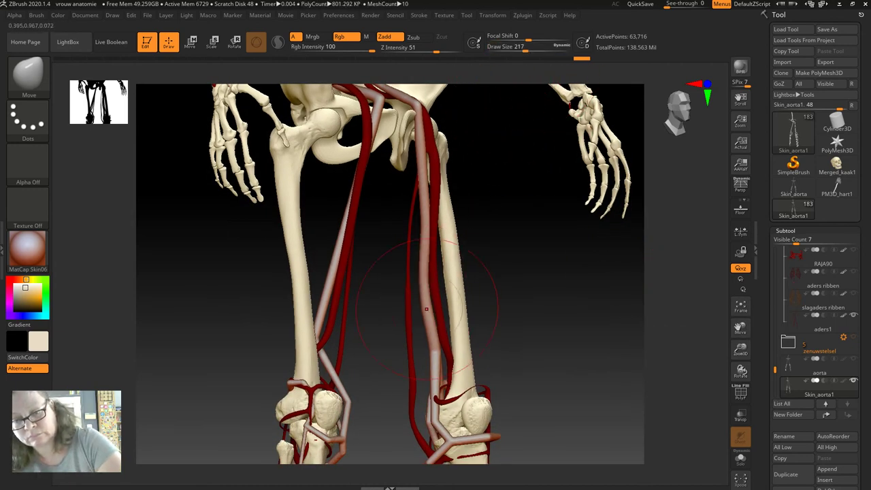
{"action": "left_click_drag", "start_coordinate": [462, 415], "coordinate": [430, 395], "text": "shift"}
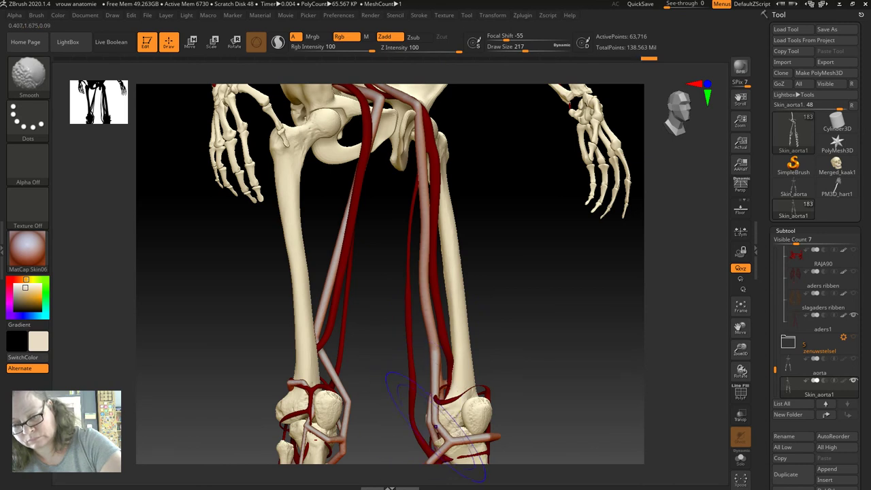
- Smooth the vessels over the right knee, then over the left knee
{"action": "left_click_drag", "start_coordinate": [740, 328], "coordinate": [741, 192]}
{"action": "mouse_move", "coordinate": [432, 301]}
{"action": "left_mouse_down", "text": "shift"}
{"action": "mouse_move", "coordinate": [451, 311]}
{"action": "mouse_move", "coordinate": [436, 292]}
{"action": "left_mouse_up", "text": "shift"}
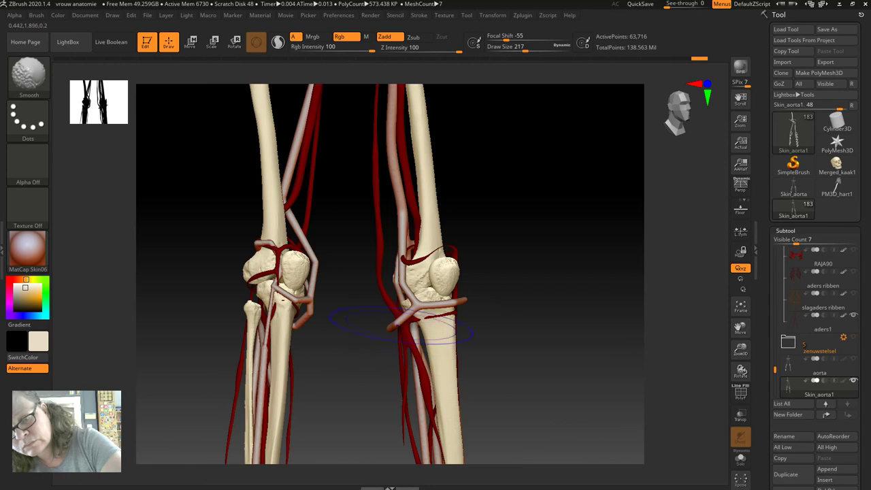
{"action": "left_click_drag", "start_coordinate": [395, 313], "coordinate": [437, 311]}
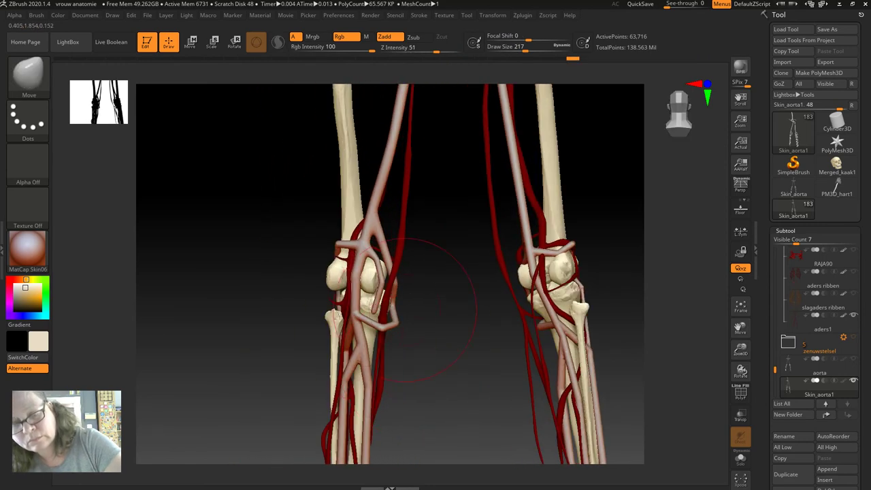
{"action": "key", "text": "shift"}
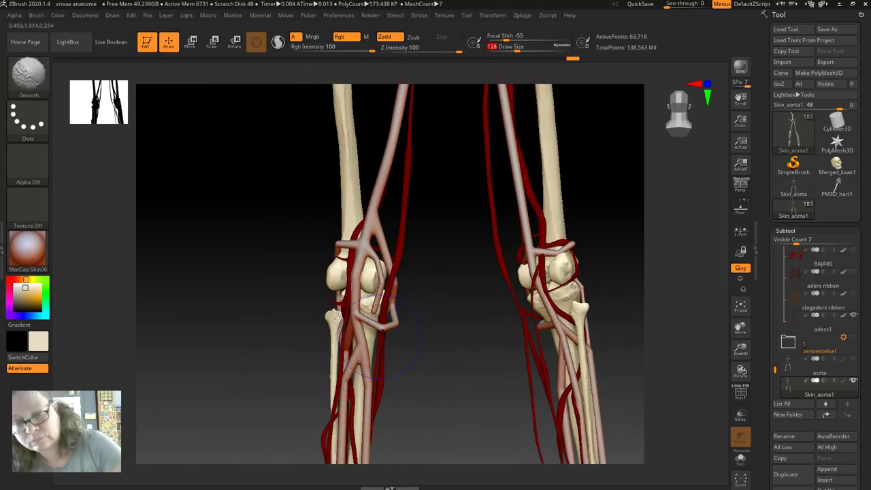
{"action": "mouse_move", "coordinate": [371, 273]}
{"action": "left_mouse_down", "text": "shift"}
{"action": "mouse_move", "coordinate": [378, 299]}
{"action": "mouse_move", "coordinate": [367, 294]}
{"action": "left_mouse_up", "text": "shift"}
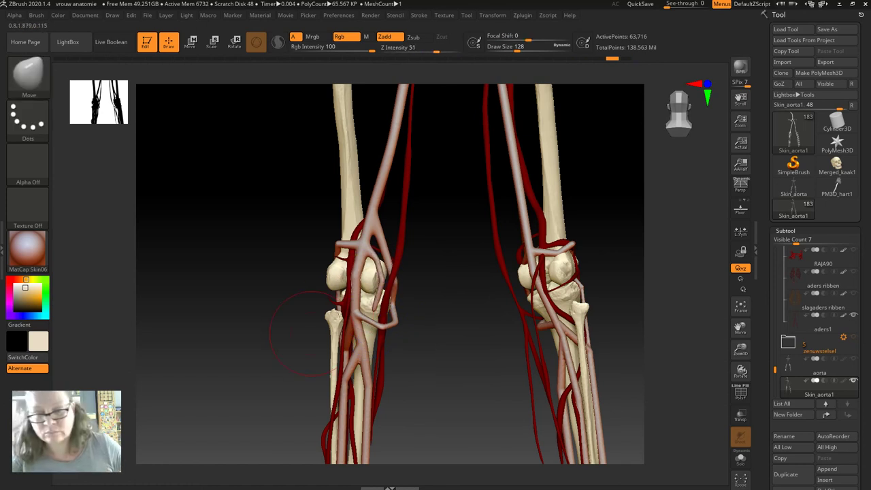
- At brush size 65, smooth the vessel loop over the left knee and the mesh at the right knee
{"action": "left_click_drag", "start_coordinate": [528, 45], "coordinate": [508, 45]}
{"action": "key", "text": "shift"}
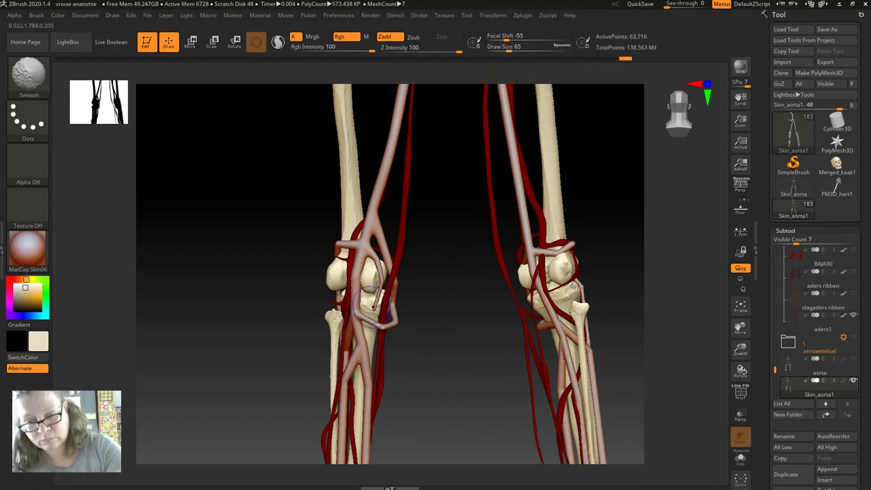
{"action": "left_click_drag", "start_coordinate": [373, 310], "coordinate": [370, 325], "text": "shift"}
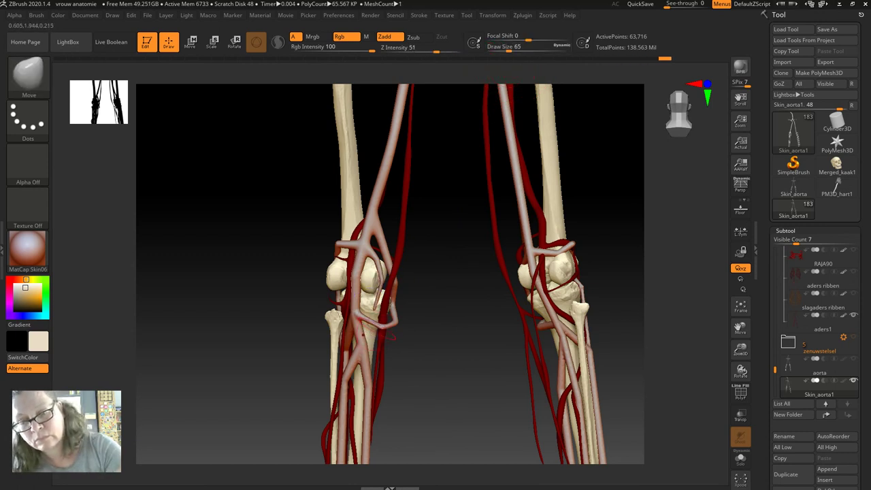
{"action": "left_click_drag", "start_coordinate": [301, 302], "coordinate": [334, 347]}
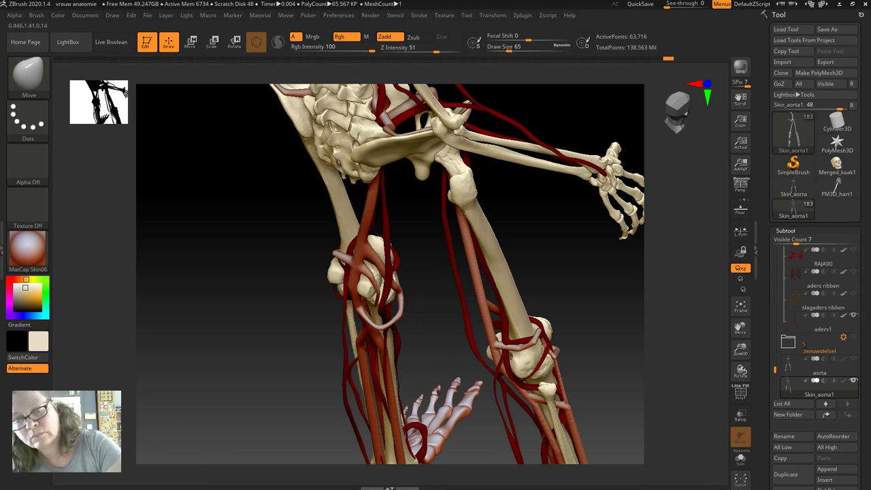
{"action": "left_click_drag", "start_coordinate": [318, 287], "coordinate": [198, 96]}
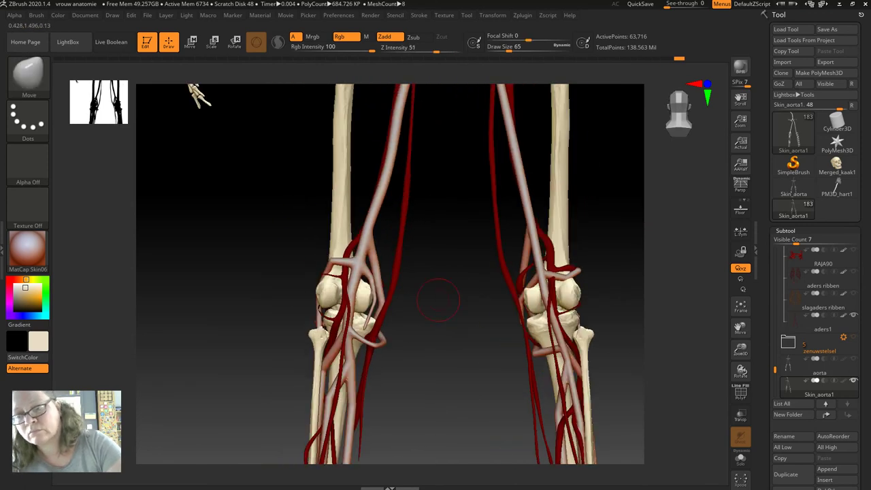
{"action": "key", "text": "shift"}
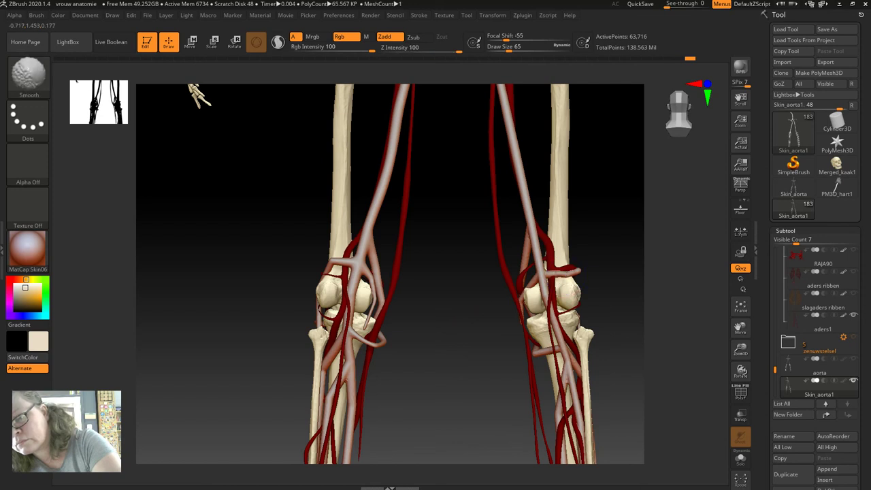
{"action": "left_click", "coordinate": [544, 293], "text": "shift"}
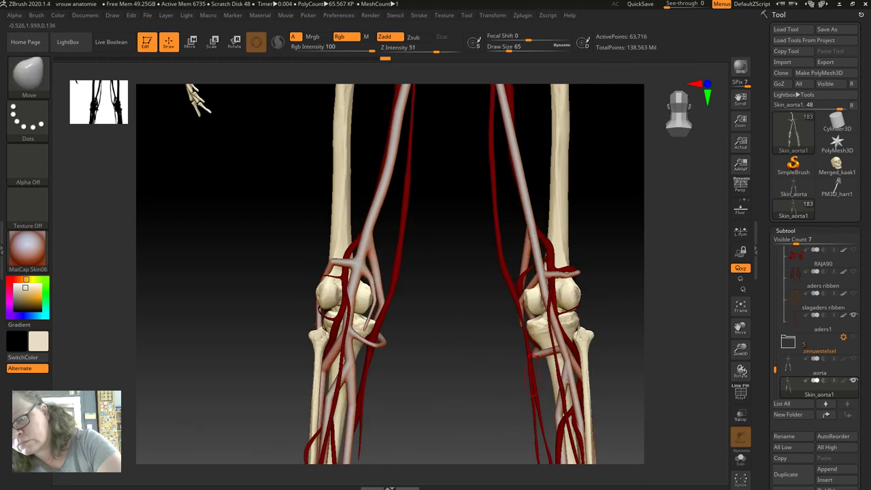
{"action": "key", "text": "shift"}
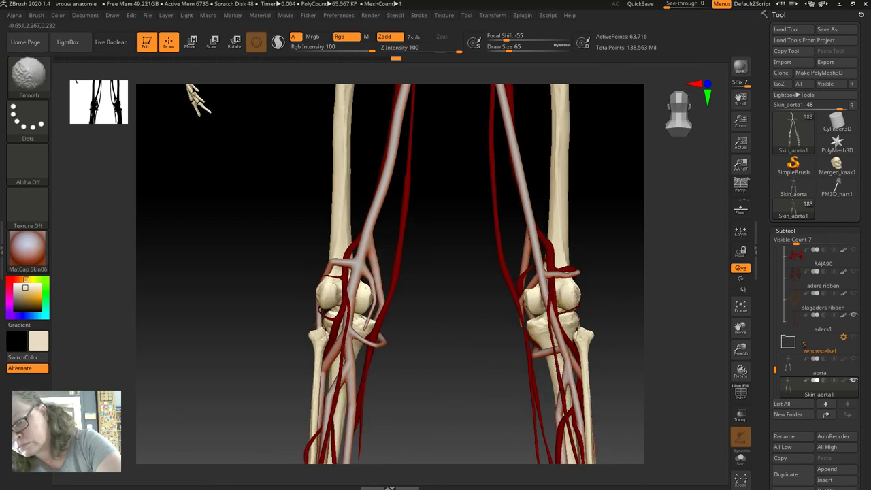
{"action": "left_click_drag", "start_coordinate": [718, 360], "coordinate": [429, 198]}
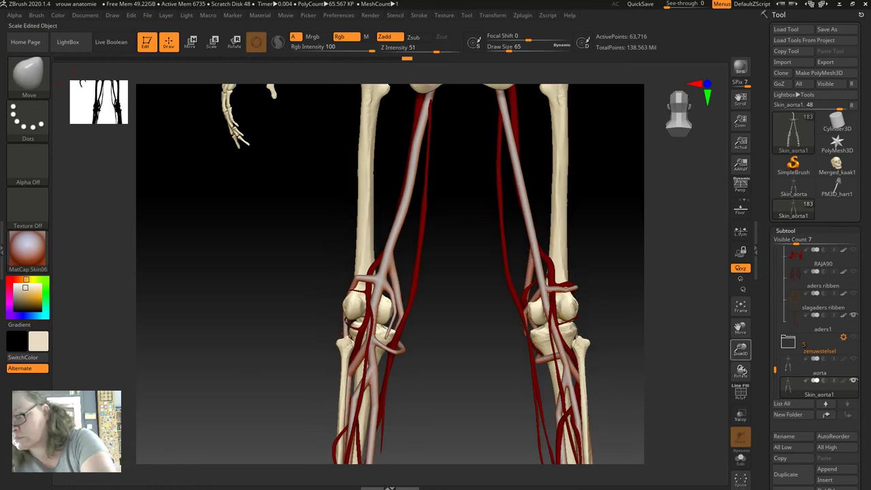
{"action": "key", "text": "shift"}
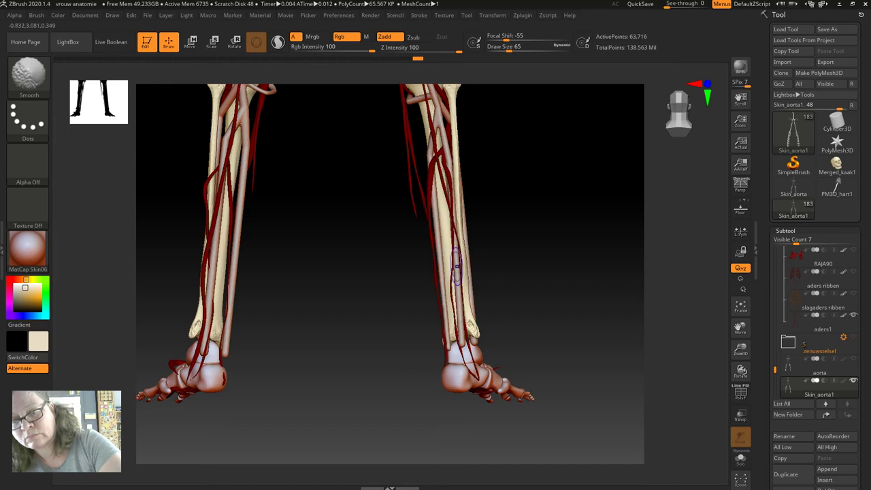
- Enlarge the brush to 163 and smooth the skin around the knee and upper shins
{"action": "right_click_drag", "start_coordinate": [446, 366], "coordinate": [459, 288]}
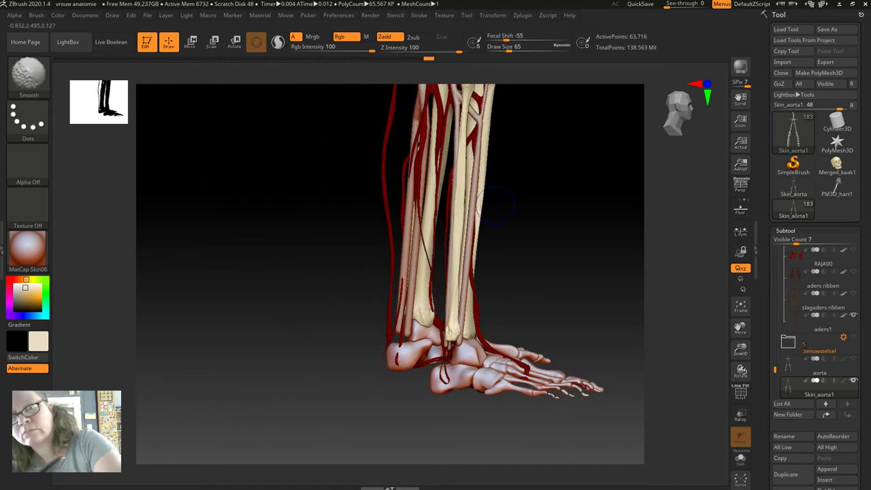
{"action": "left_click_drag", "start_coordinate": [740, 325], "coordinate": [746, 433]}
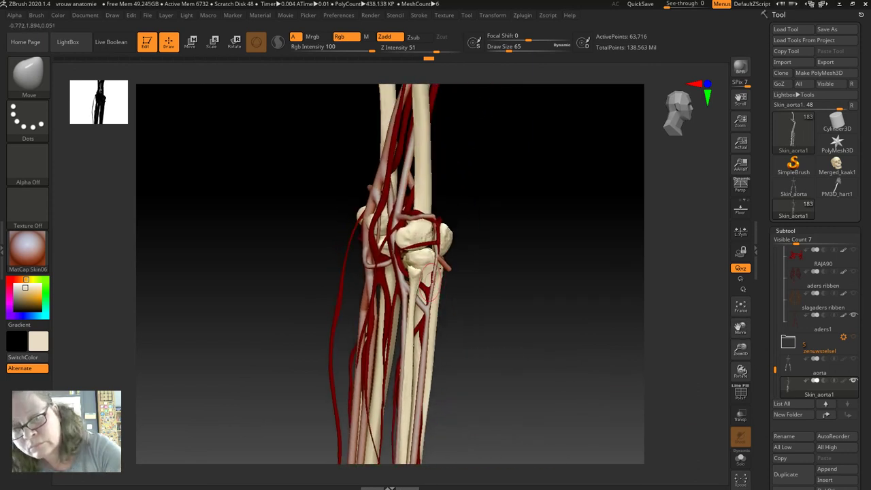
{"action": "key", "text": "shift"}
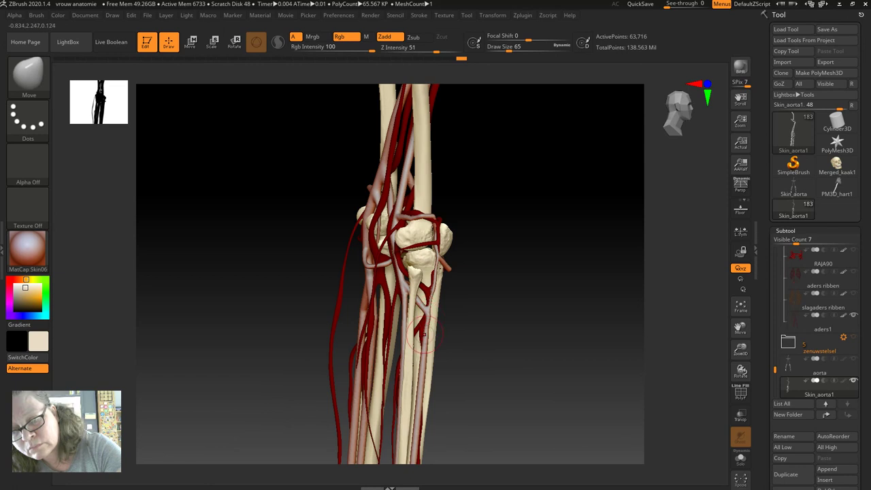
{"action": "left_click_drag", "start_coordinate": [512, 46], "coordinate": [538, 46]}
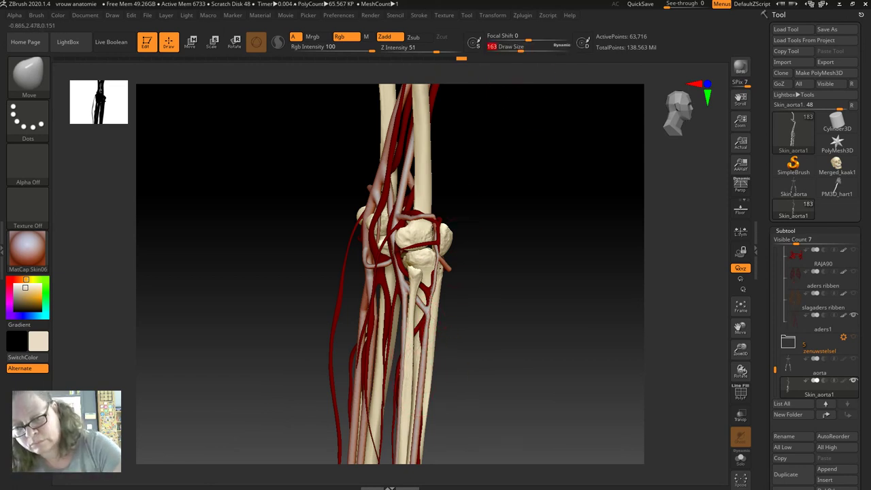
{"action": "left_click_drag", "start_coordinate": [411, 393], "coordinate": [420, 375]}
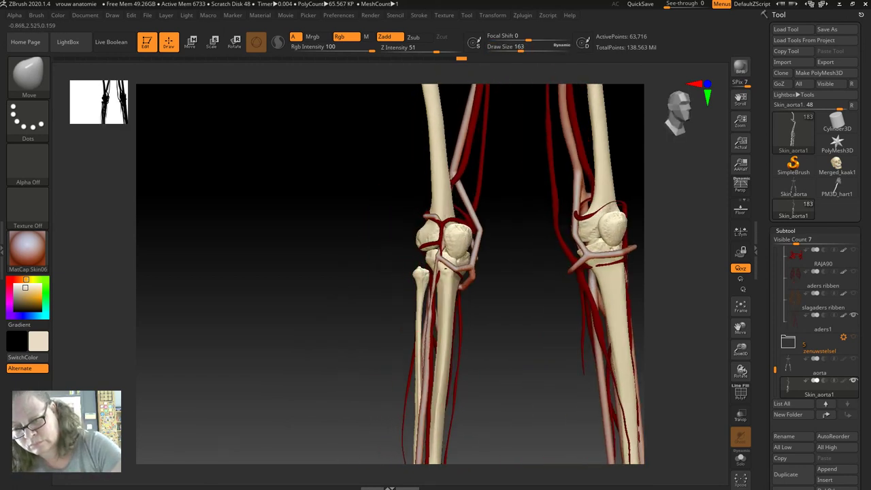
{"action": "key", "text": "shift"}
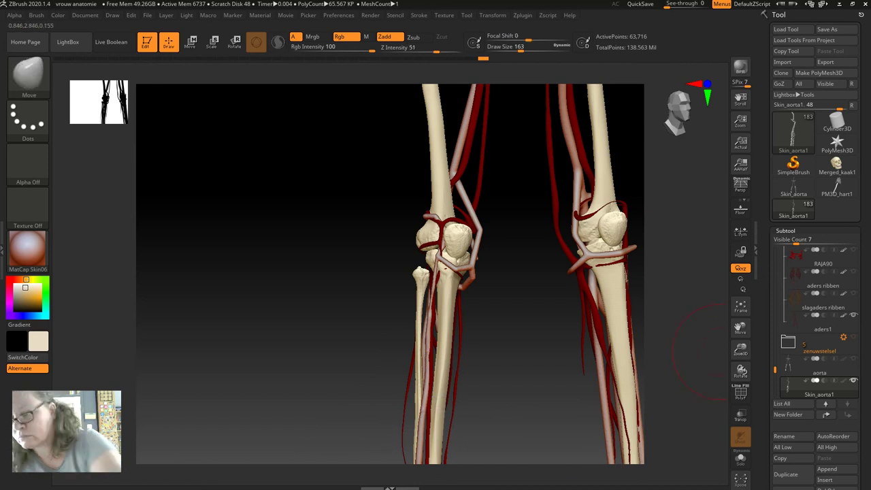
- Smooth the skin over the lower legs and ankles with the brush reduced to 136
{"action": "left_click_drag", "start_coordinate": [470, 436], "coordinate": [477, 262], "text": "alt"}
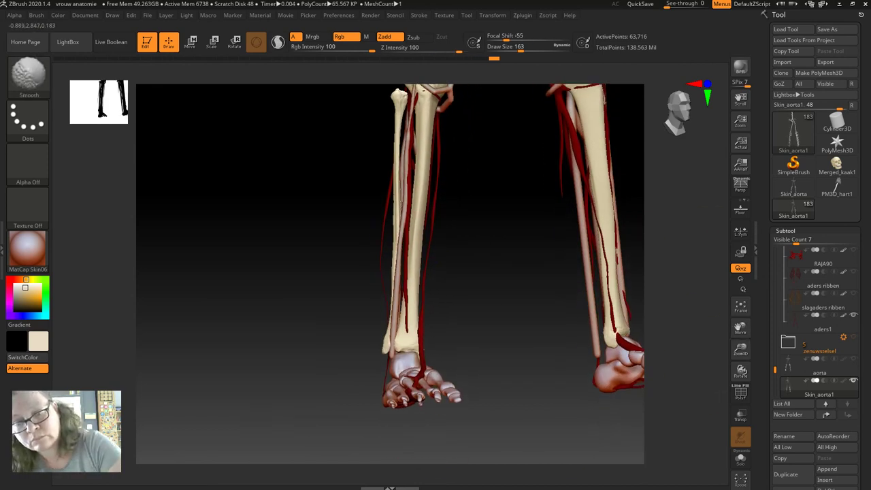
{"action": "left_click_drag", "start_coordinate": [408, 343], "coordinate": [391, 330]}
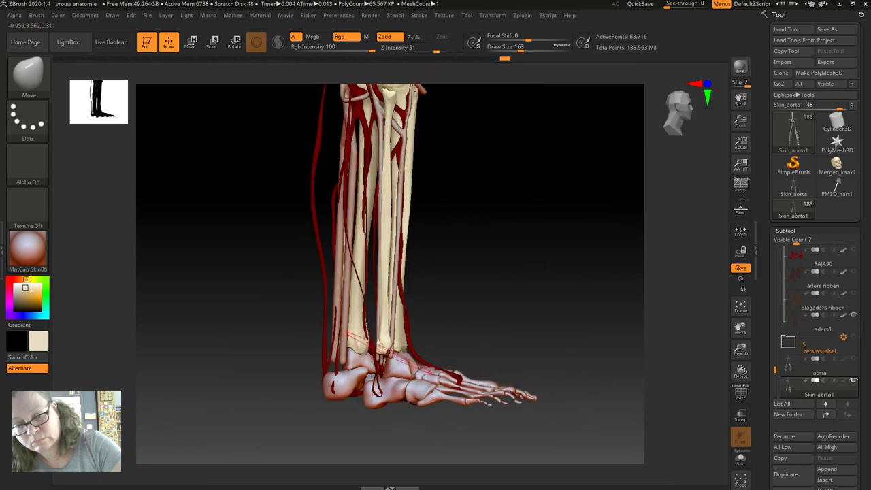
{"action": "key", "text": "shift"}
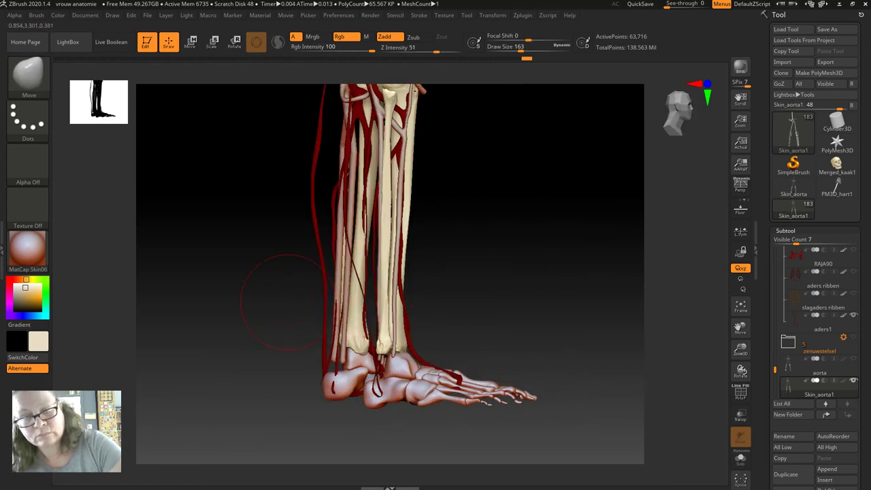
{"action": "left_click_drag", "start_coordinate": [282, 272], "coordinate": [341, 282]}
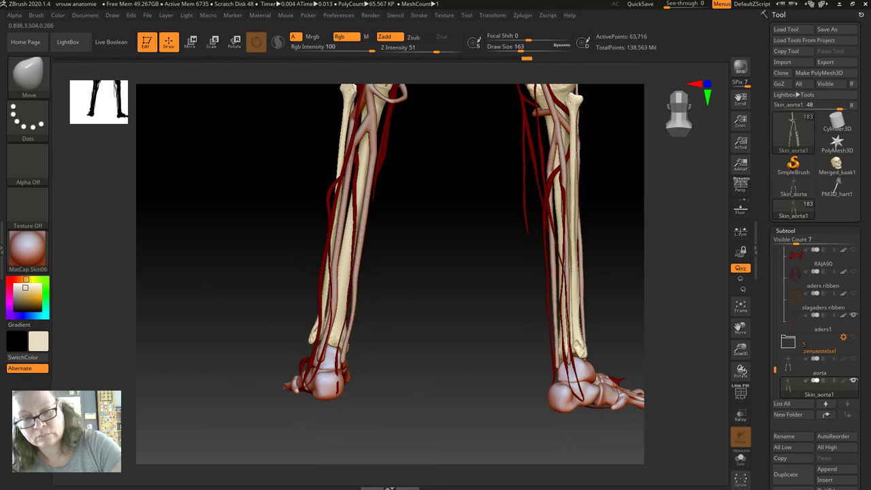
{"action": "key", "text": "bracketleft"}
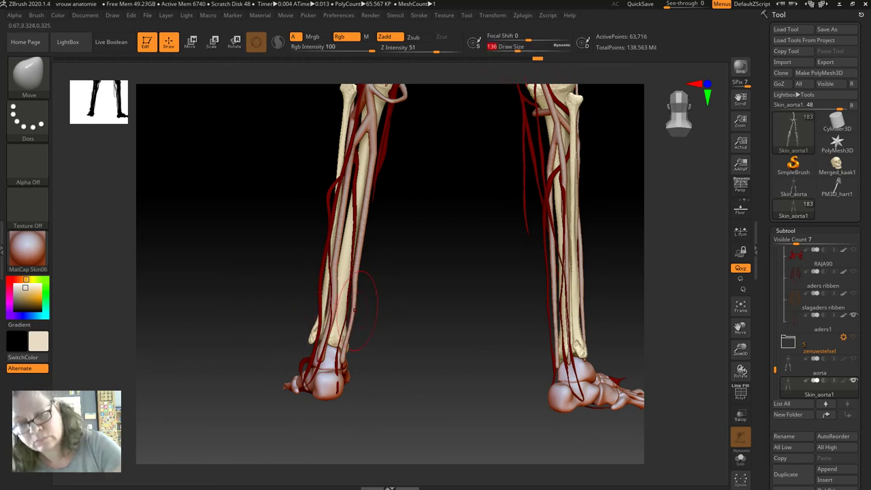
{"action": "key", "text": "shift"}
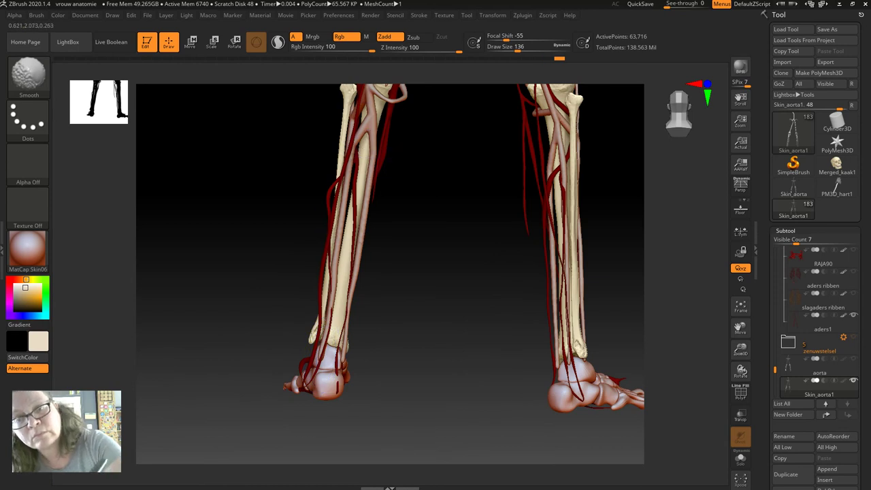
{"action": "right_click_drag", "start_coordinate": [368, 126], "coordinate": [390, 285], "text": "alt"}
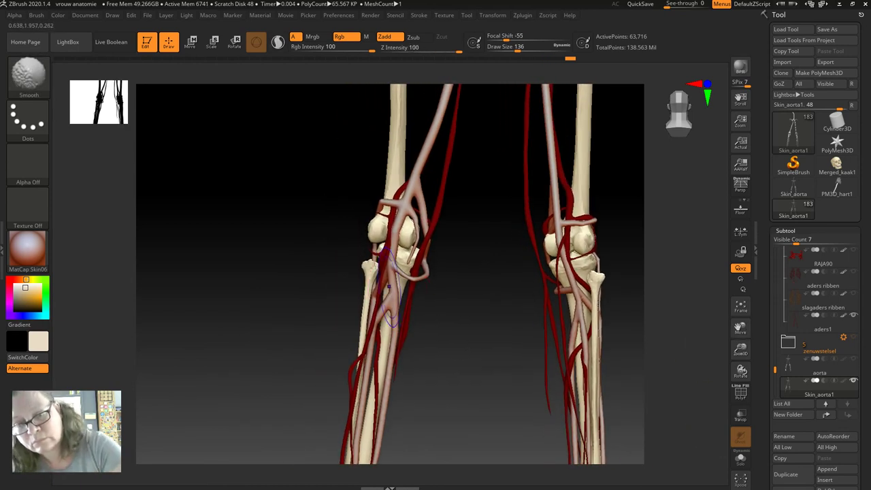
- Reduce brush size to 71 and alternately move and smooth the skin around the knees
{"action": "left_click_drag", "start_coordinate": [302, 341], "coordinate": [356, 290]}
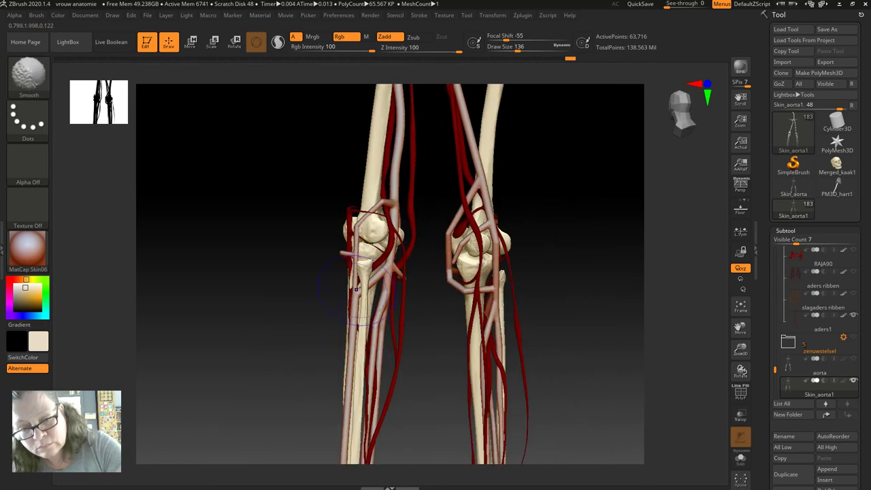
{"action": "key", "text": "shift"}
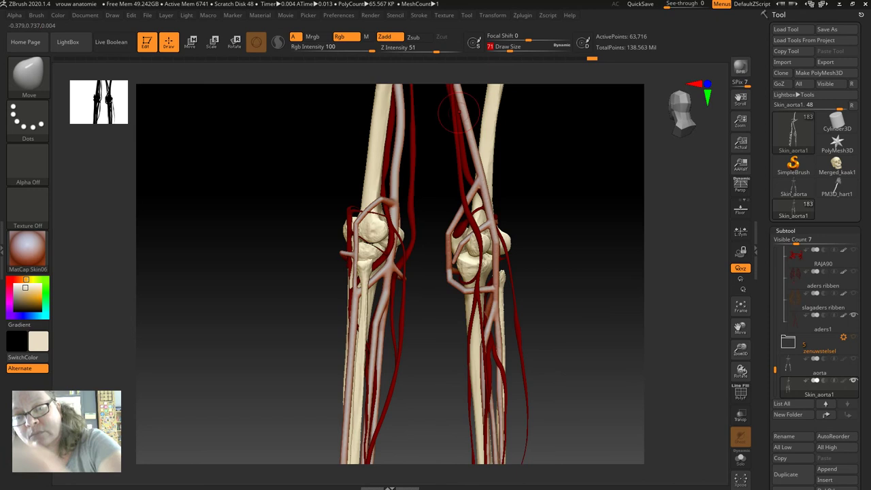
{"action": "left_click_drag", "start_coordinate": [528, 46], "coordinate": [509, 47]}
{"action": "key", "text": "shift"}
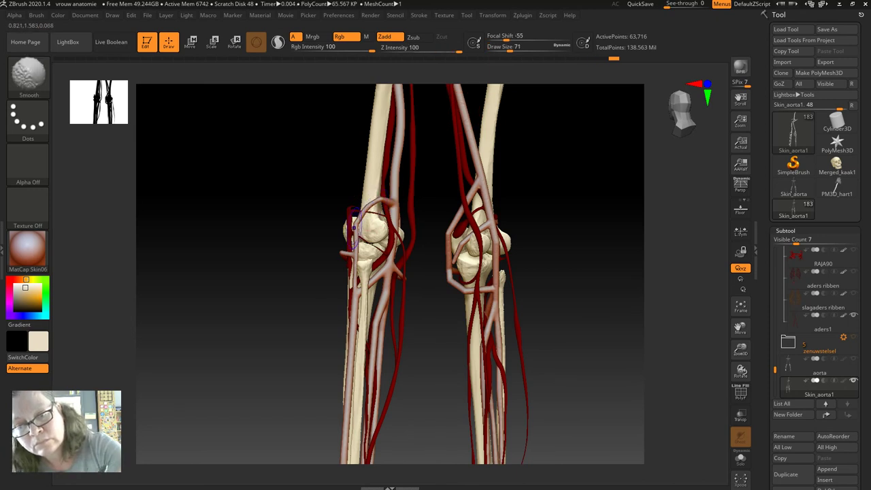
{"action": "key", "text": "shift"}
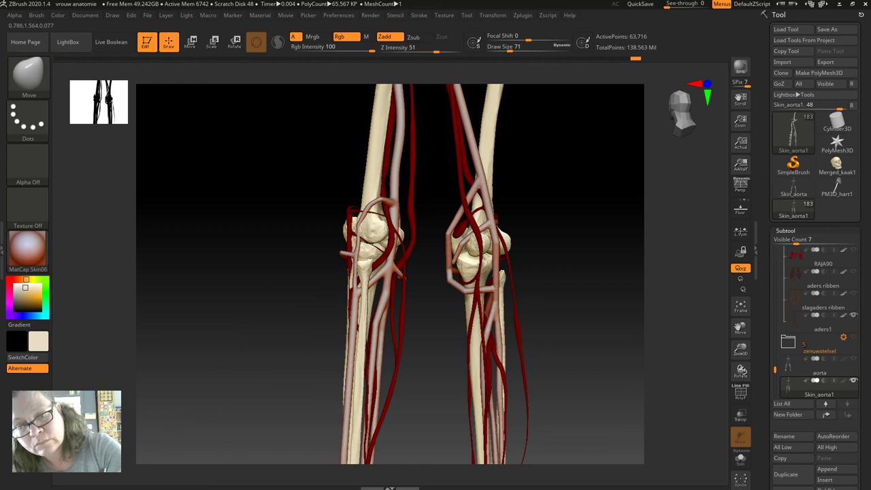
{"action": "left_click_drag", "start_coordinate": [281, 305], "coordinate": [327, 299]}
{"action": "left_click_drag", "start_coordinate": [340, 249], "coordinate": [317, 329]}
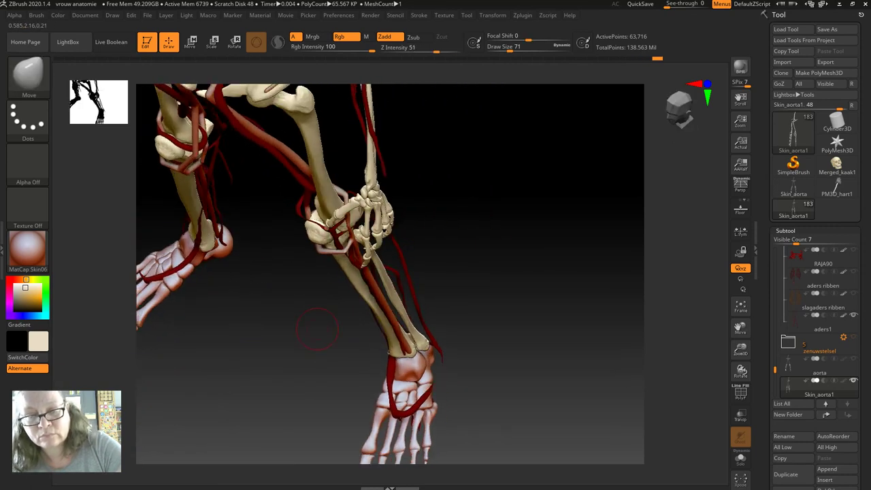
{"action": "key", "text": "shift"}
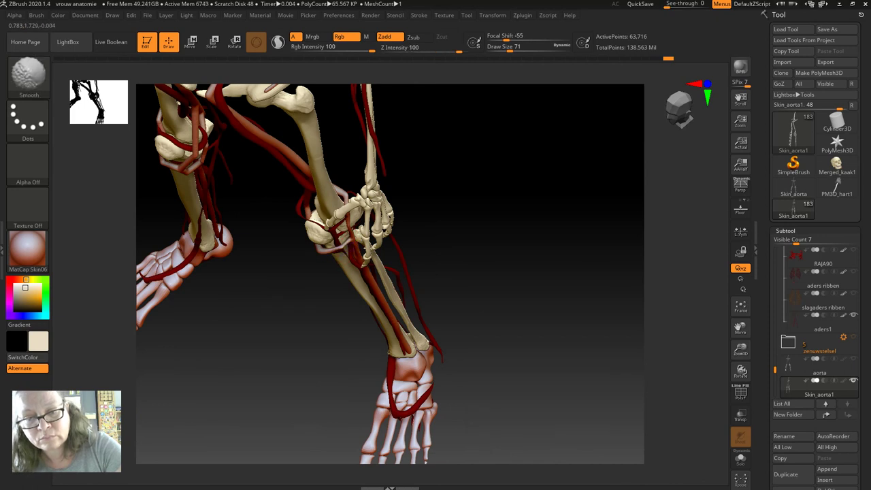
{"action": "left_click_drag", "start_coordinate": [295, 268], "coordinate": [315, 251], "text": "shift"}
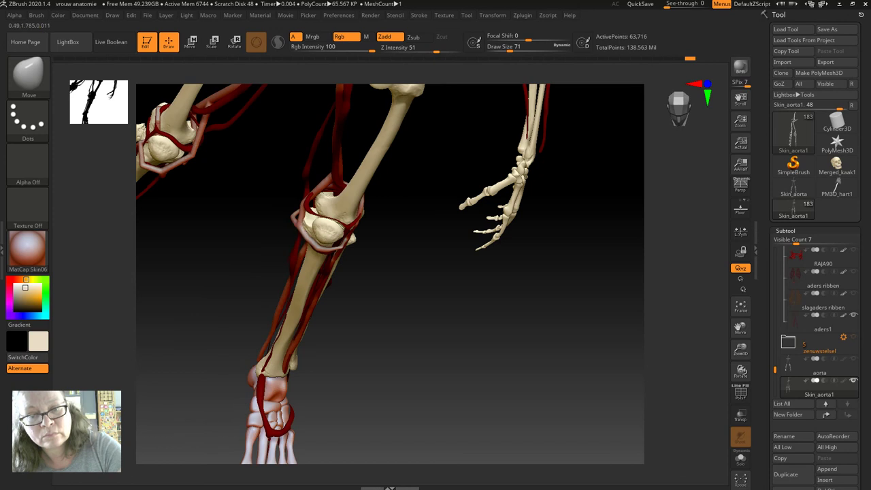
- Smooth and push the skin over the knees and shins from front and side angles
{"action": "key", "text": "shift"}
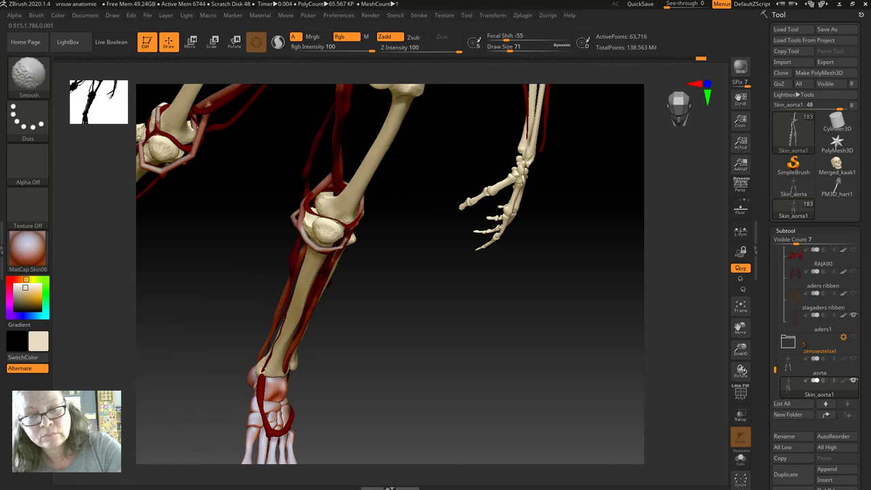
{"action": "mouse_move", "coordinate": [302, 253]}
{"action": "left_mouse_down"}
{"action": "mouse_move", "coordinate": [302, 182]}
{"action": "mouse_move", "coordinate": [275, 205]}
{"action": "left_mouse_up"}
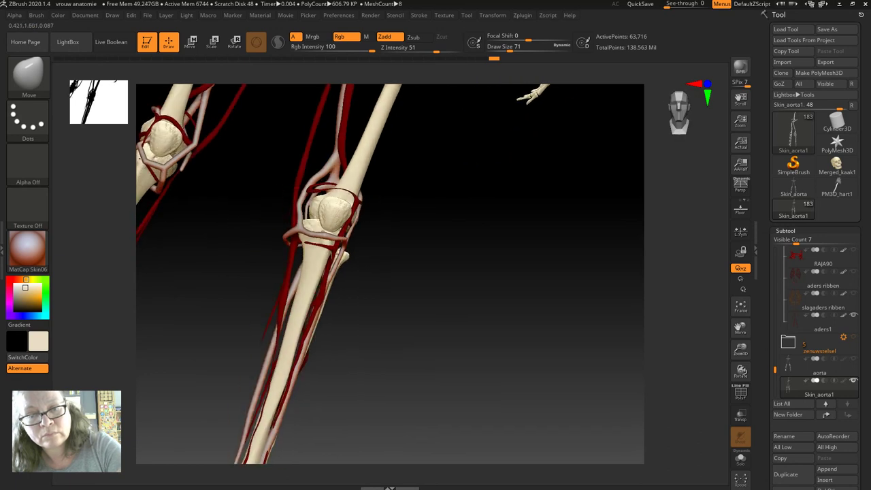
{"action": "key", "text": "shift"}
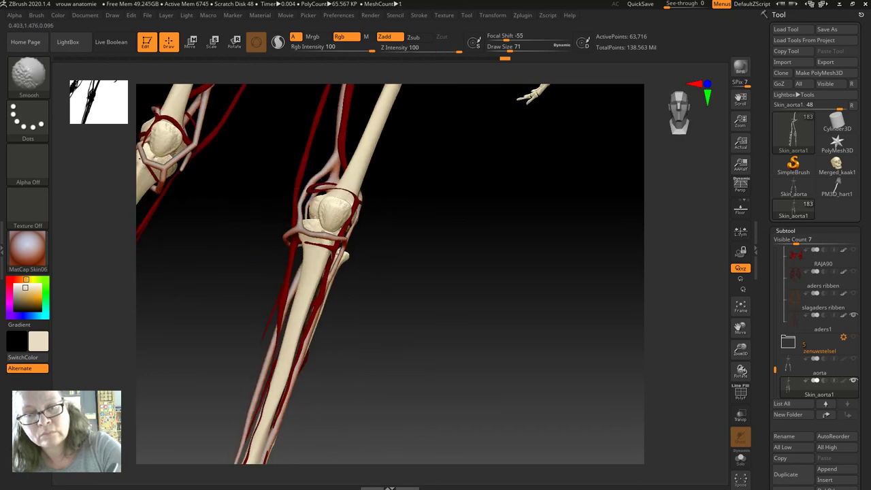
{"action": "left_click_drag", "start_coordinate": [225, 327], "coordinate": [213, 341]}
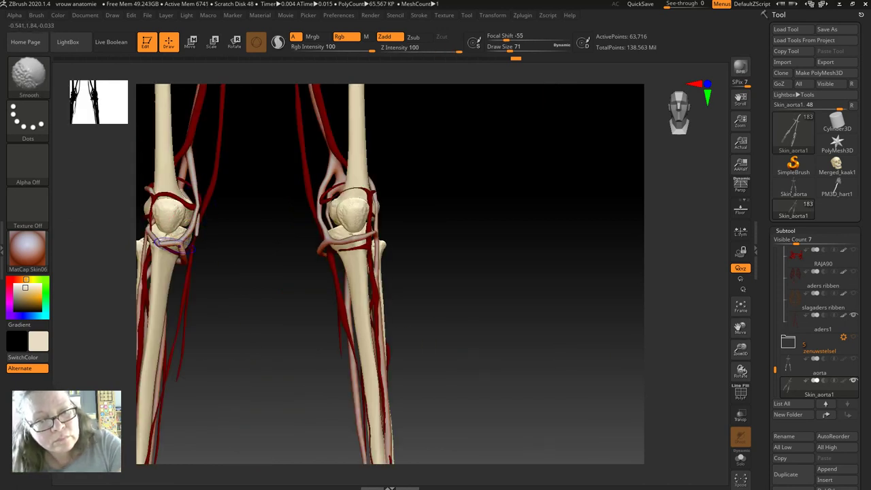
{"action": "key", "text": "shift"}
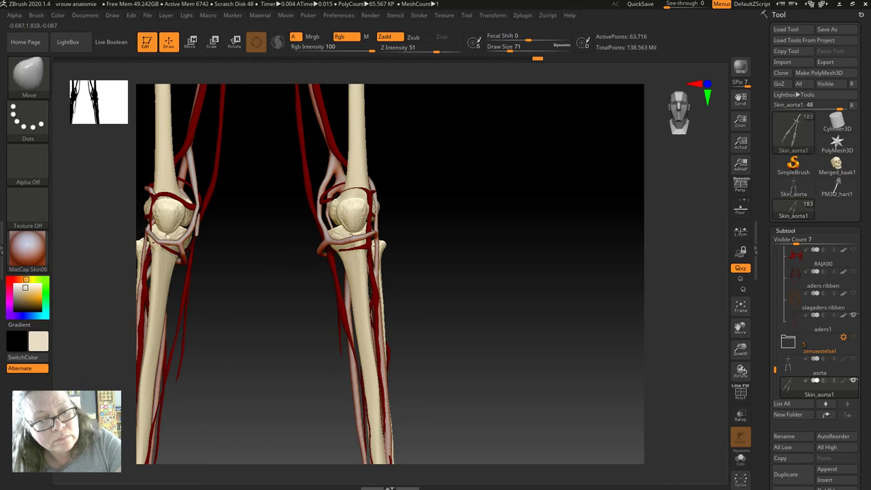
{"action": "left_click_drag", "start_coordinate": [157, 251], "coordinate": [374, 306], "text": "alt"}
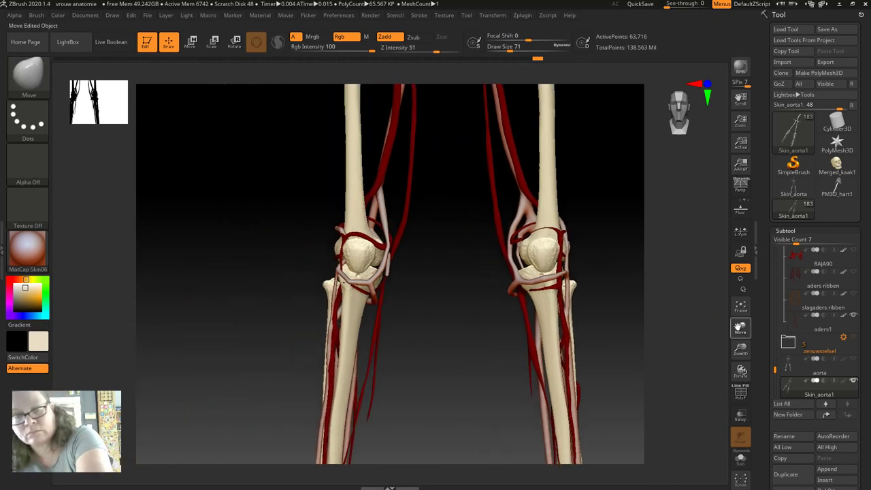
{"action": "mouse_move", "coordinate": [354, 277]}
{"action": "left_mouse_down"}
{"action": "mouse_move", "coordinate": [355, 250]}
{"action": "mouse_move", "coordinate": [361, 306]}
{"action": "left_mouse_up"}
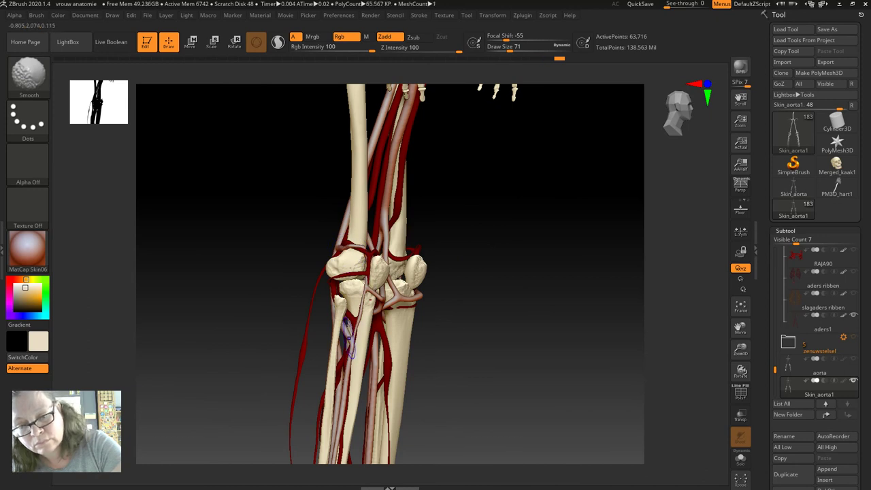
{"action": "left_click_drag", "start_coordinate": [332, 347], "coordinate": [335, 320]}
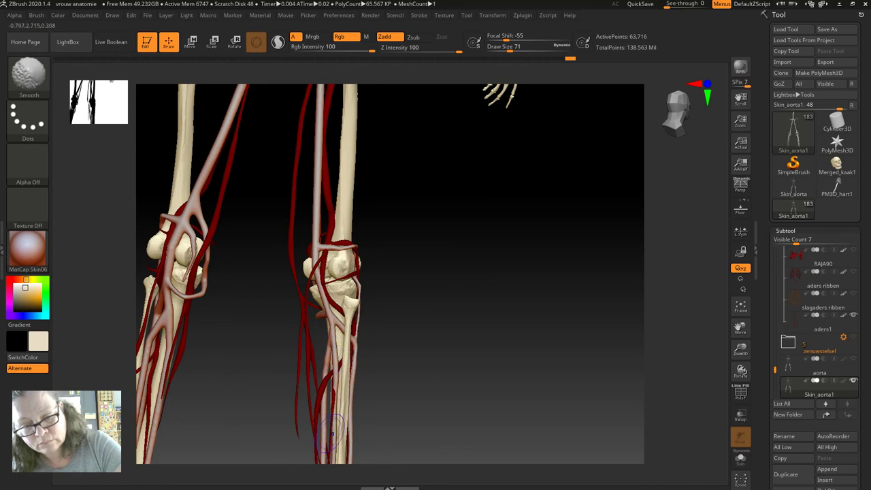
- Raise brush size to 128, nudge the skin along the right shin, then zoom out
{"action": "key", "text": "bracketright"}
{"action": "key", "text": "bracketright"}
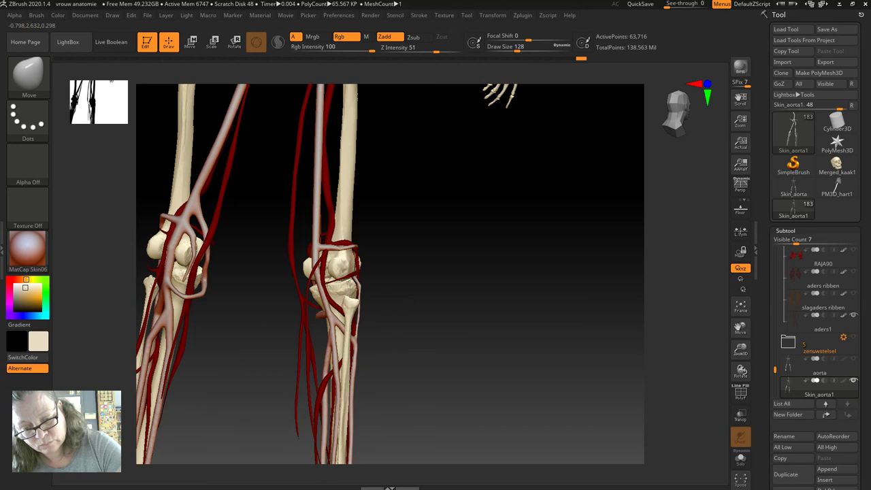
{"action": "left_click_drag", "start_coordinate": [292, 410], "coordinate": [340, 381], "text": "shift"}
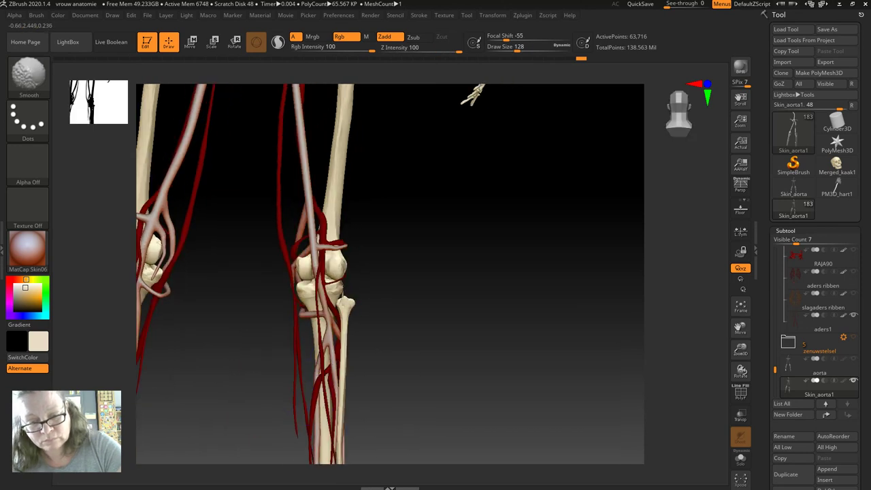
{"action": "left_click_drag", "start_coordinate": [474, 95], "coordinate": [529, 14], "text": "alt"}
{"action": "left_click_drag", "start_coordinate": [375, 258], "coordinate": [372, 244]}
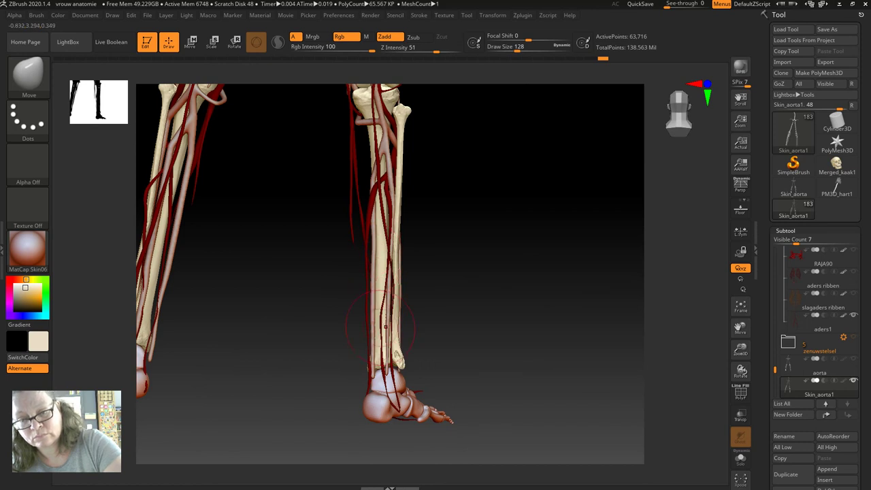
{"action": "key", "text": "shift"}
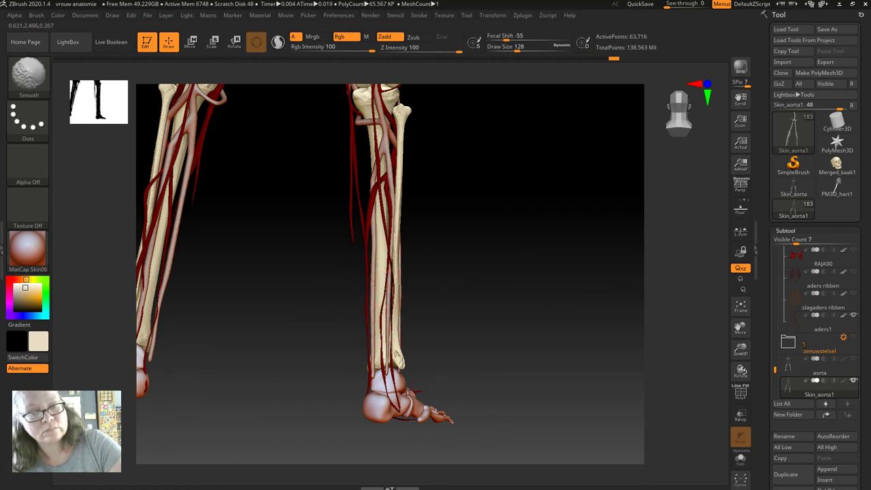
{"action": "left_click_drag", "start_coordinate": [740, 348], "coordinate": [741, 381]}
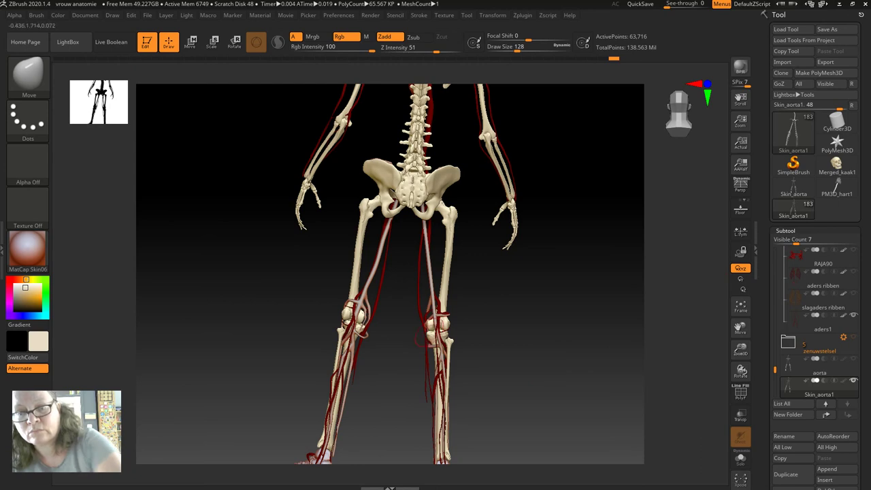
- Zoom in on the lower spine, aorta fork and pelvis, and set Draw Size to 56
{"action": "left_click_drag", "start_coordinate": [579, 272], "coordinate": [592, 273]}
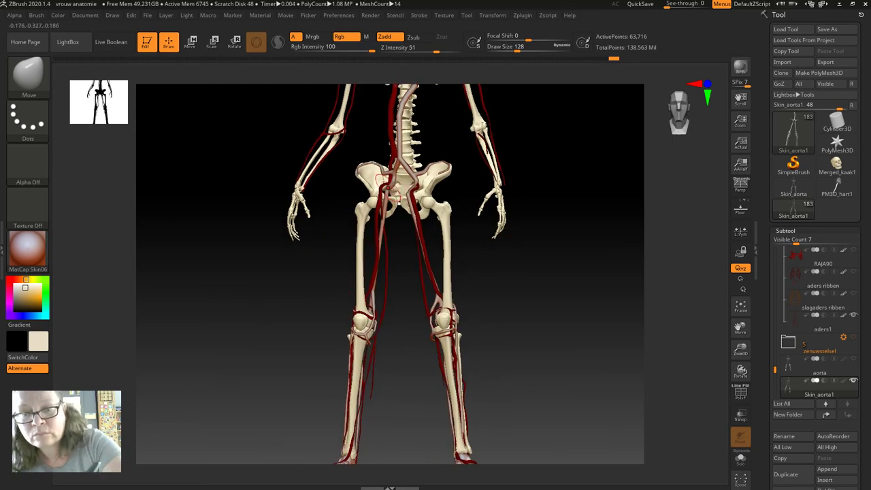
{"action": "left_click_drag", "start_coordinate": [510, 298], "coordinate": [476, 300]}
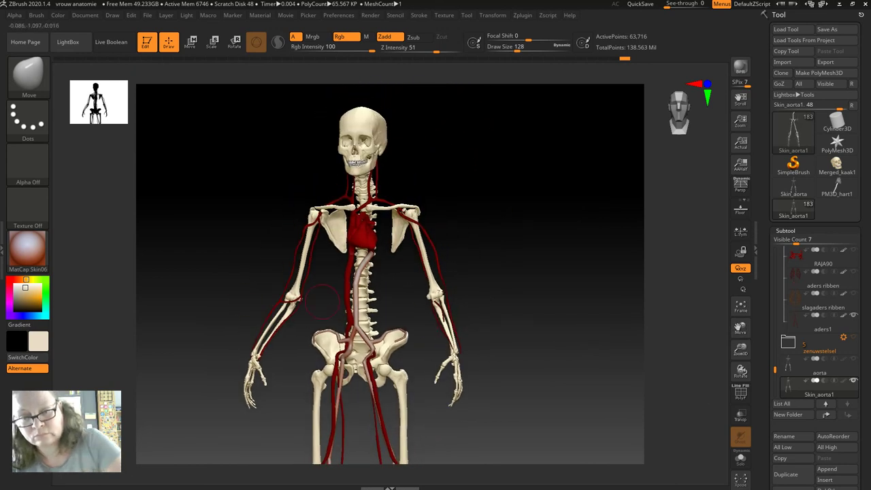
{"action": "left_click_drag", "start_coordinate": [510, 272], "coordinate": [517, 313]}
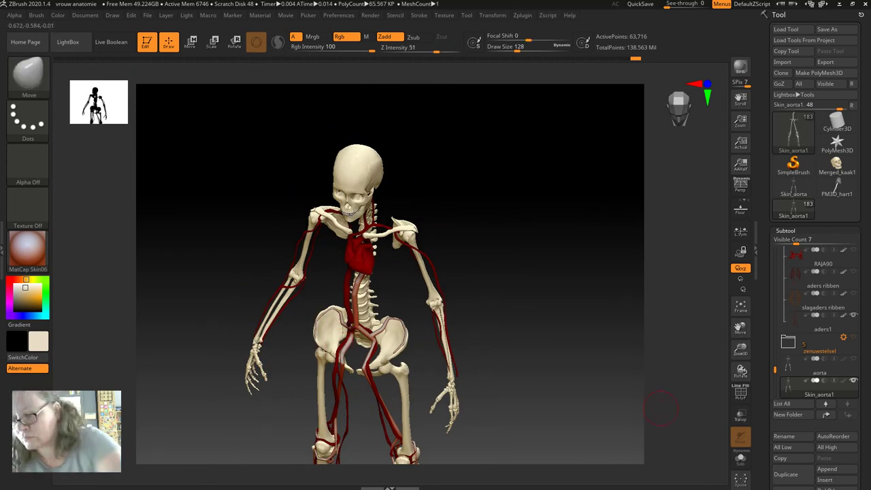
{"action": "left_click_drag", "start_coordinate": [660, 409], "coordinate": [417, 113], "text": "alt"}
{"action": "type", "text": "56"}
{"action": "key", "text": "Return"}
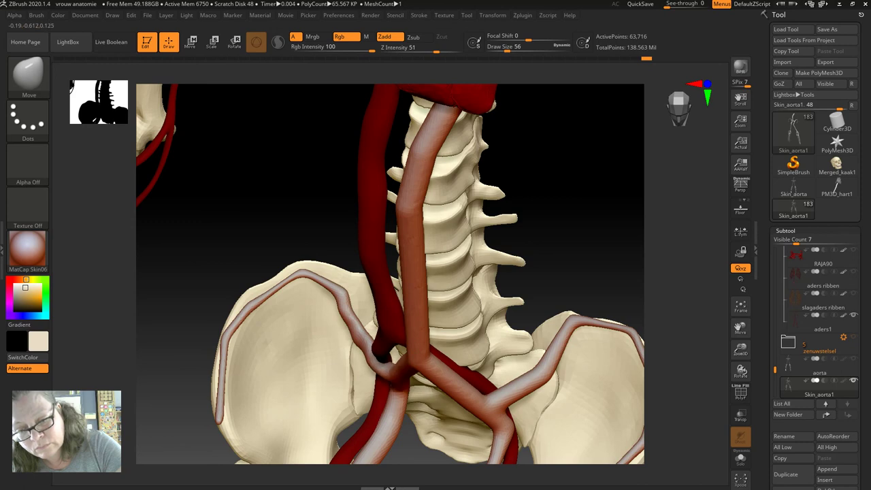
- At Draw Size 83, reshape the bifurcation junction and smooth the dented pelvic rim tube
{"action": "type", "text": "83"}
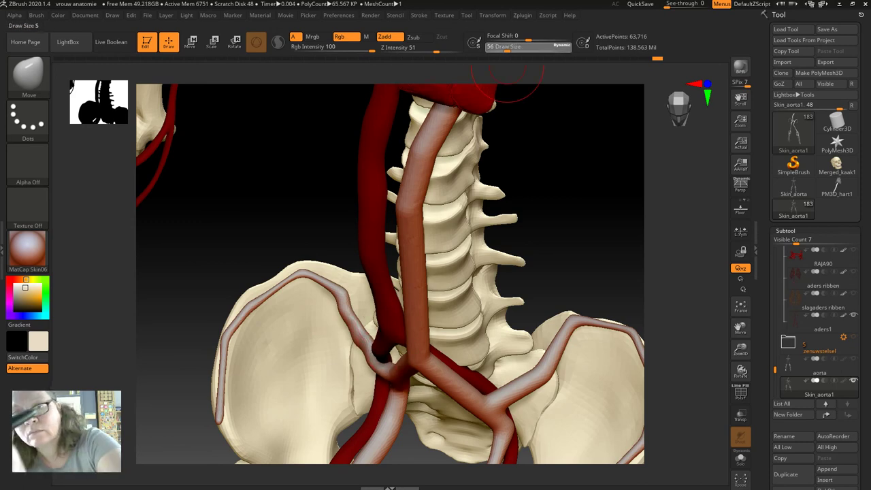
{"action": "mouse_move", "coordinate": [360, 317]}
{"action": "left_mouse_down"}
{"action": "mouse_move", "coordinate": [370, 360]}
{"action": "mouse_move", "coordinate": [341, 313]}
{"action": "left_mouse_up"}
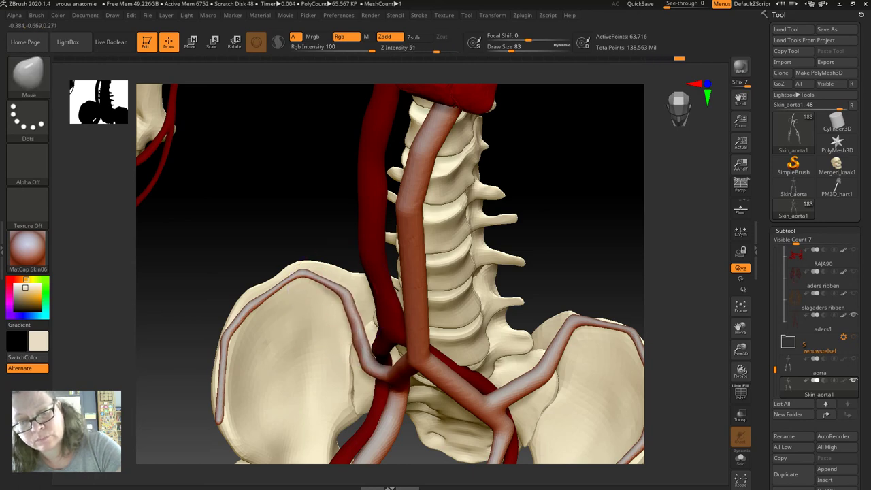
{"action": "left_click_drag", "start_coordinate": [243, 233], "coordinate": [190, 225]}
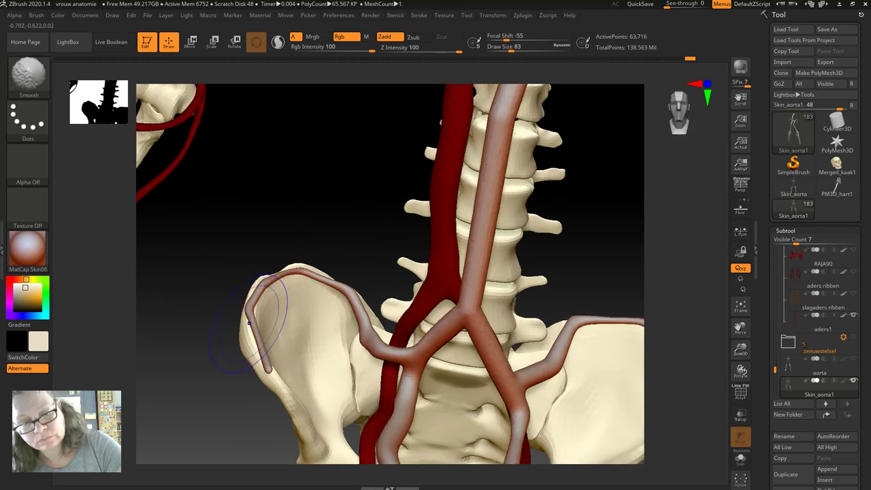
{"action": "key", "text": "shift"}
{"action": "left_click_drag", "start_coordinate": [293, 292], "coordinate": [309, 286], "text": "shift"}
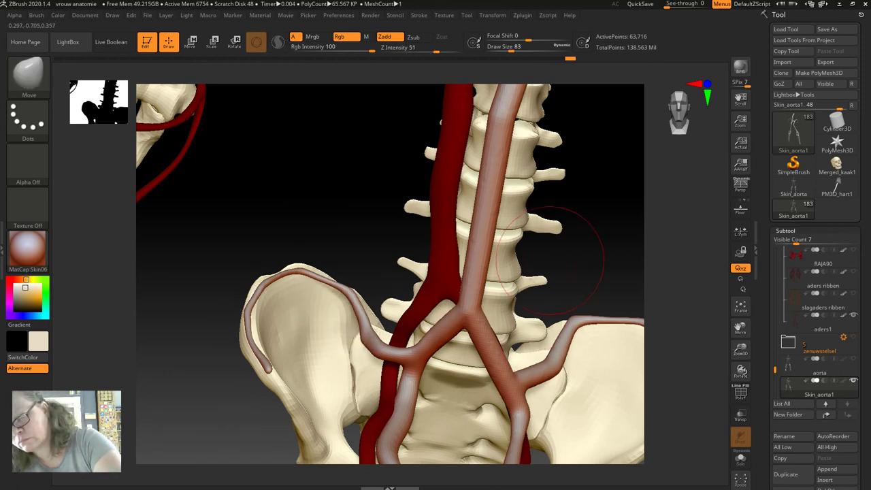
- Rotate around the pelvis to a front view and smooth the right iliac branch
{"action": "left_click_drag", "start_coordinate": [560, 399], "coordinate": [503, 402]}
{"action": "left_click_drag", "start_coordinate": [740, 328], "coordinate": [713, 375]}
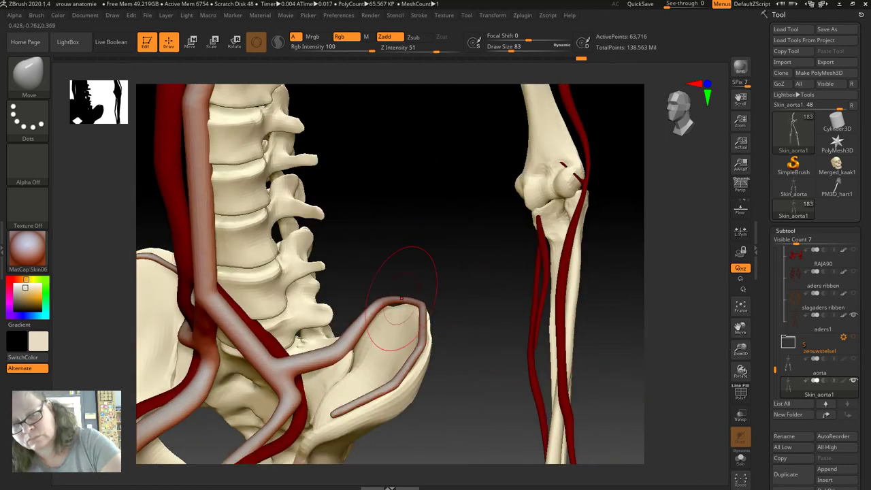
{"action": "left_click_drag", "start_coordinate": [440, 331], "coordinate": [380, 399]}
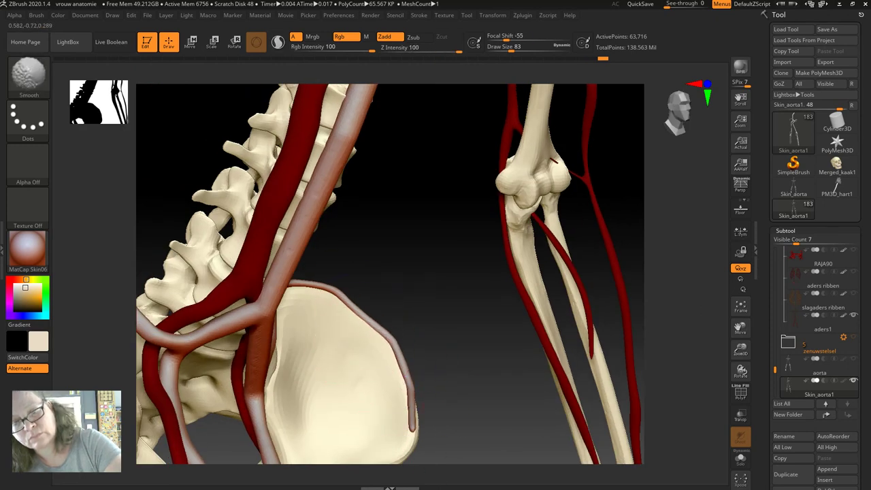
{"action": "left_click_drag", "start_coordinate": [391, 402], "coordinate": [239, 347]}
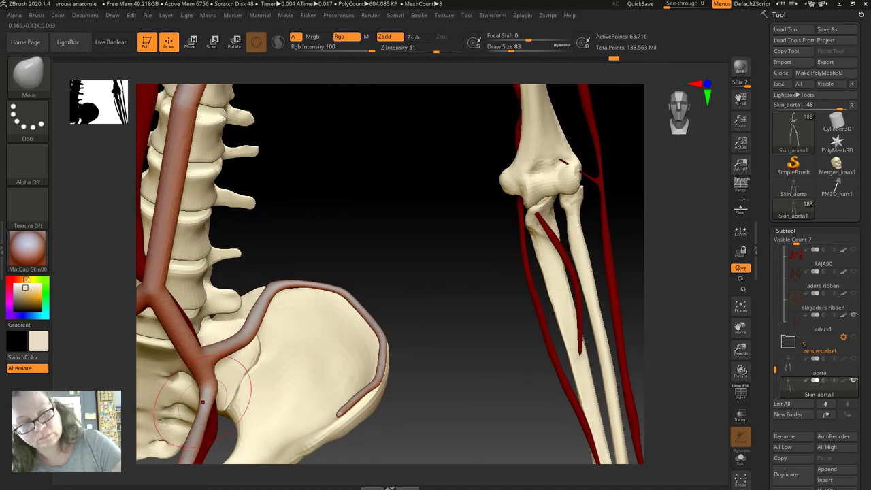
{"action": "left_click_drag", "start_coordinate": [388, 415], "coordinate": [370, 290]}
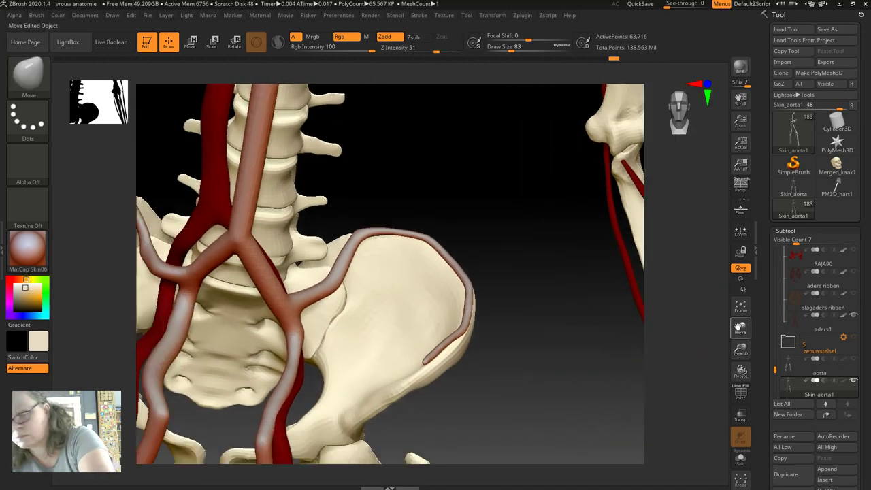
{"action": "left_click_drag", "start_coordinate": [381, 279], "coordinate": [354, 286], "text": "shift"}
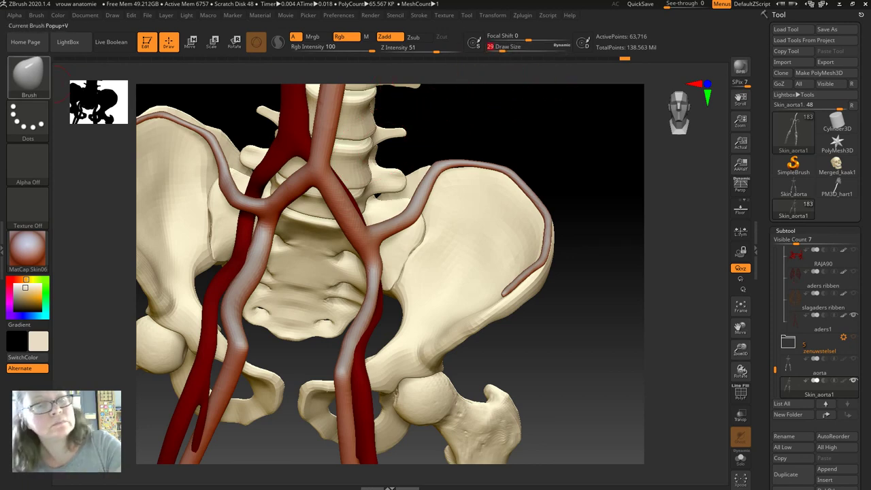
- Choose the Inflat brush from the brush palette, then rotate and zoom onto the upper spine and aorta
{"action": "key", "text": "b"}
{"action": "left_click", "coordinate": [170, 236]}
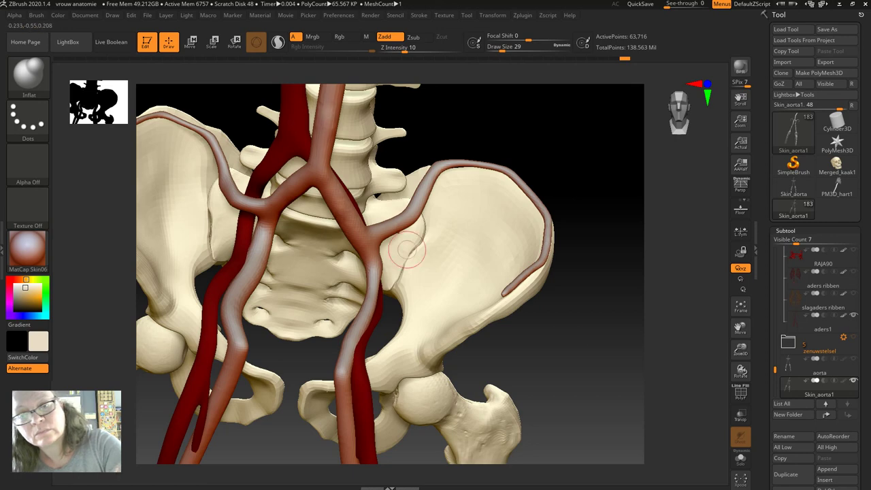
{"action": "right_click_drag", "start_coordinate": [407, 250], "coordinate": [386, 336]}
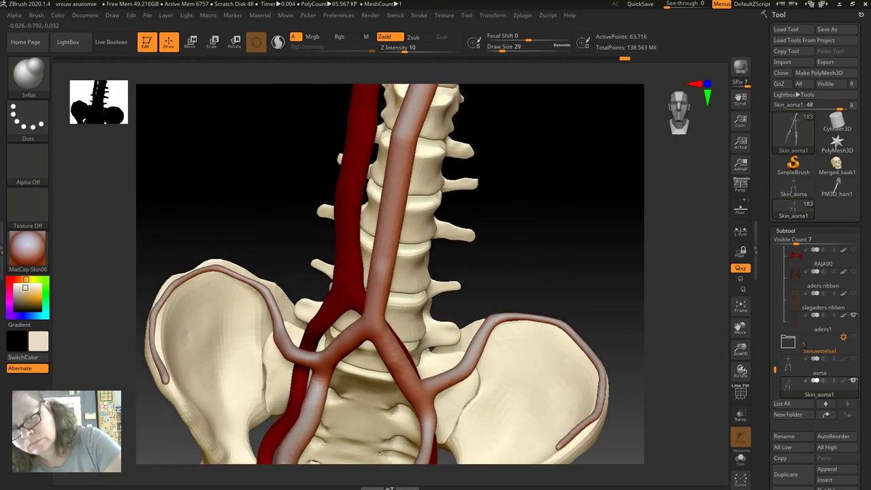
{"action": "key", "text": "shift"}
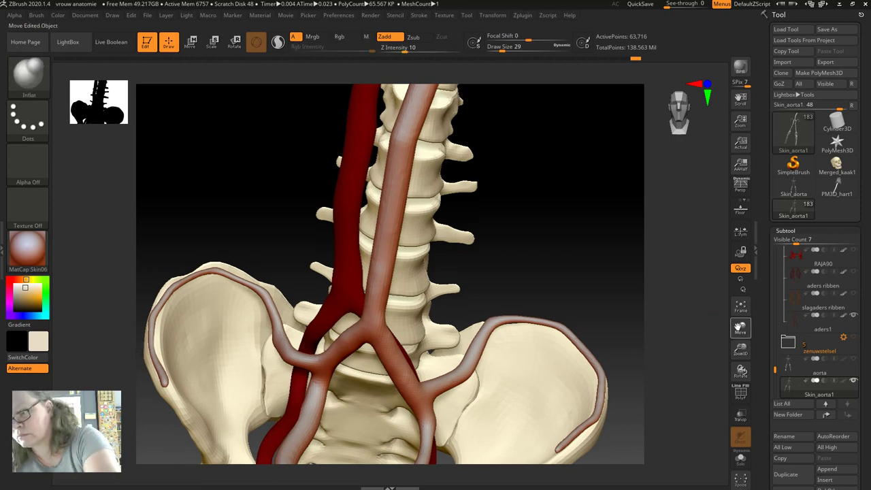
{"action": "right_click_drag", "start_coordinate": [446, 359], "coordinate": [403, 255]}
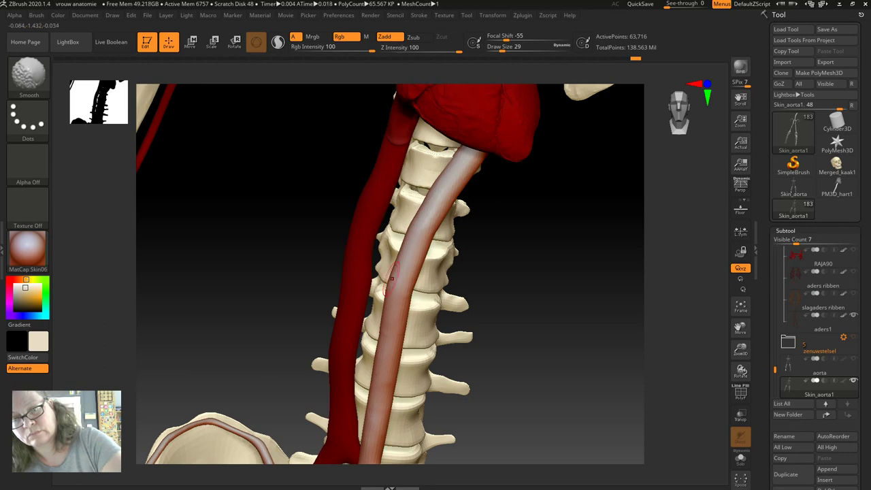
- Switch to the Move brush (B-M-V) at size 104 and nudge the aorta tube beside the spine
{"action": "key", "text": "b"}
{"action": "key", "text": "m"}
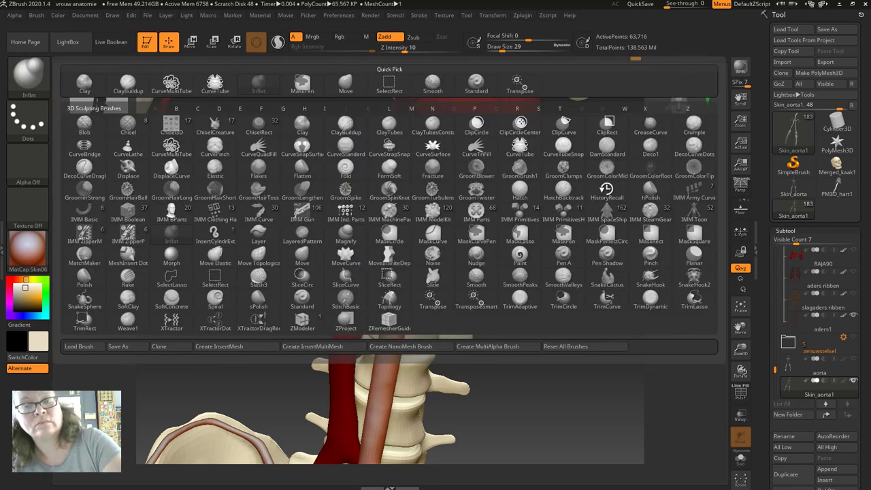
{"action": "key", "text": "v"}
{"action": "left_click_drag", "start_coordinate": [503, 46], "coordinate": [512, 46]}
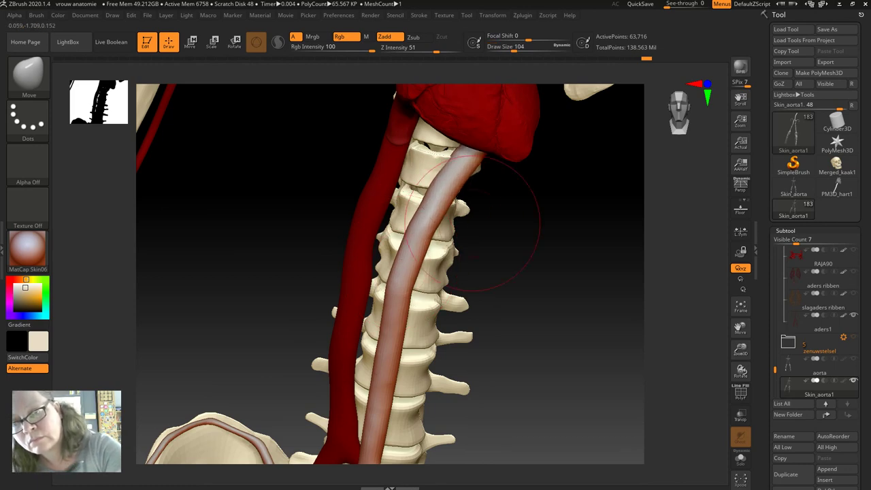
{"action": "left_click_drag", "start_coordinate": [496, 214], "coordinate": [485, 204]}
{"action": "left_click_drag", "start_coordinate": [453, 166], "coordinate": [463, 163]}
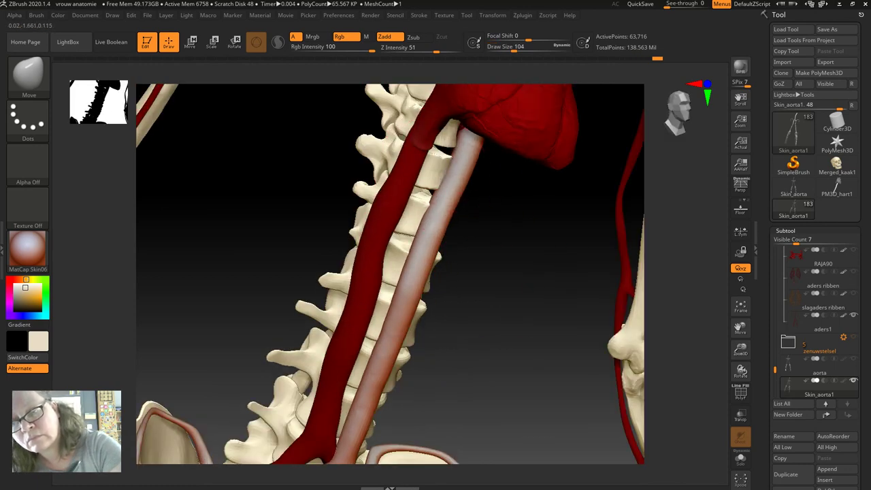
- At brush size 202, push the lower aorta tube against the vertebrae, then reduce size to 56
{"action": "left_click_drag", "start_coordinate": [531, 225], "coordinate": [408, 239]}
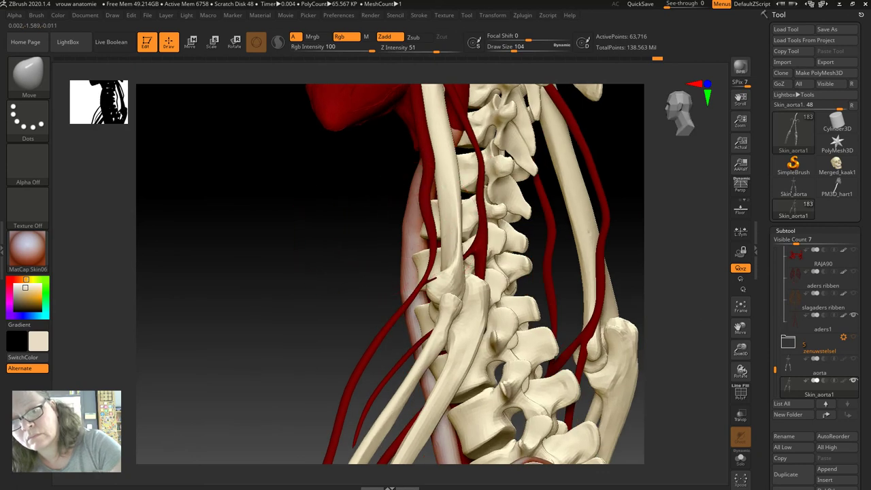
{"action": "left_click_drag", "start_coordinate": [349, 235], "coordinate": [422, 239]}
{"action": "left_click_drag", "start_coordinate": [507, 47], "coordinate": [524, 46]}
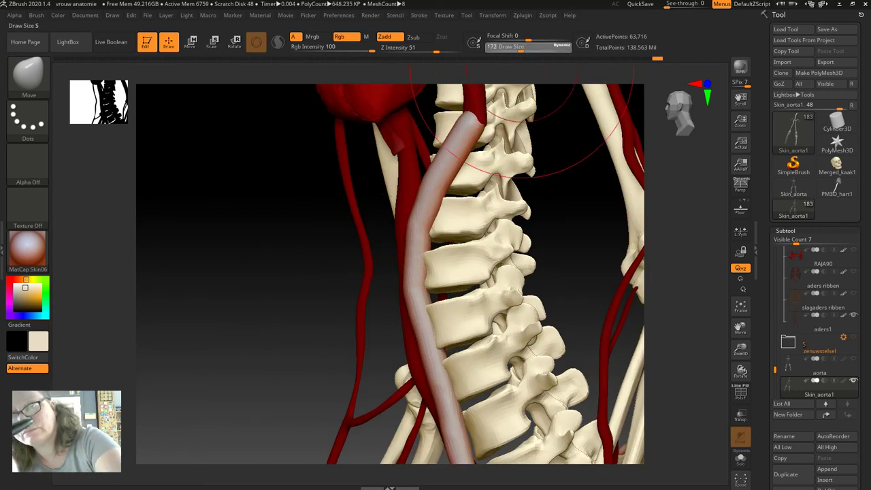
{"action": "left_click_drag", "start_coordinate": [422, 286], "coordinate": [429, 293]}
{"action": "left_click_drag", "start_coordinate": [428, 353], "coordinate": [442, 381]}
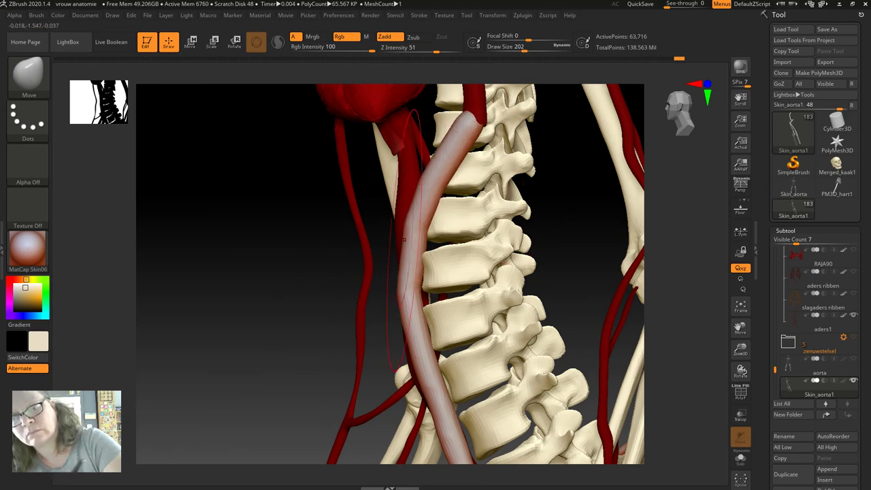
{"action": "key", "text": "bracketleft"}
{"action": "key", "text": "bracketleft"}
{"action": "key", "text": "bracketleft"}
{"action": "key", "text": "bracketleft"}
{"action": "key", "text": "bracketleft"}
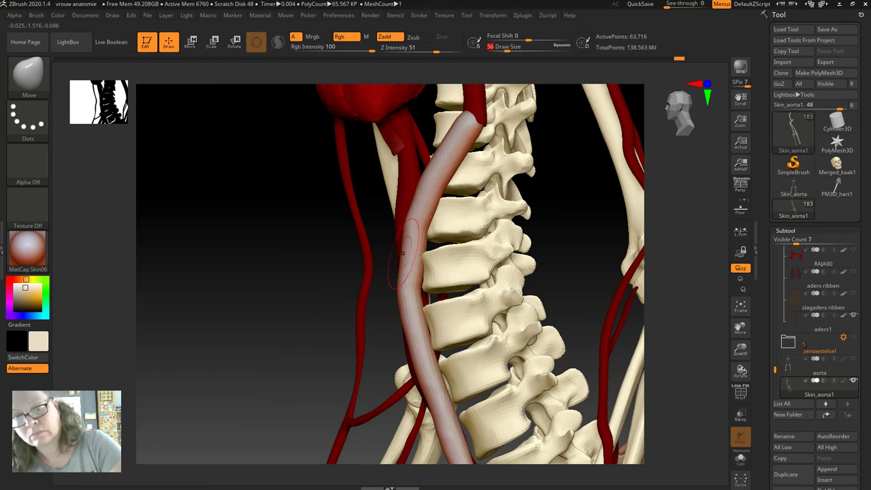
{"action": "left_click_drag", "start_coordinate": [345, 278], "coordinate": [332, 292]}
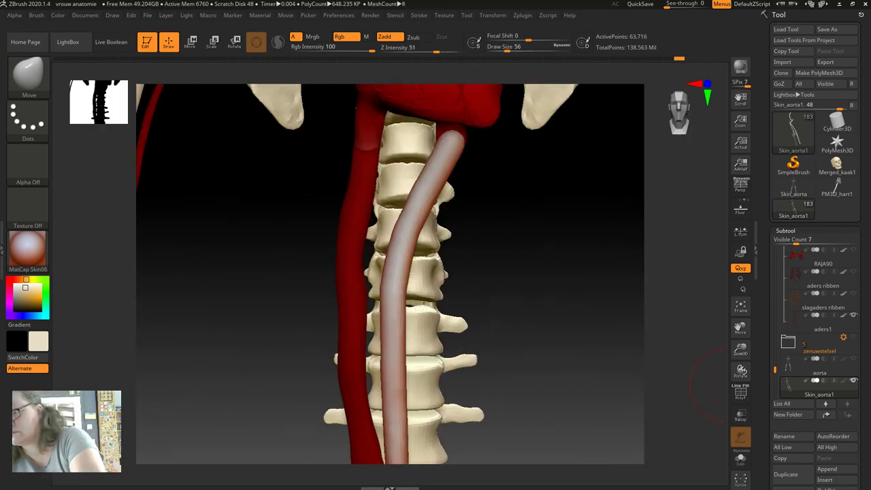
- Save the project over the existing vrouw anatomie file, confirming the overwrite with Ja
{"action": "left_click", "coordinate": [147, 15]}
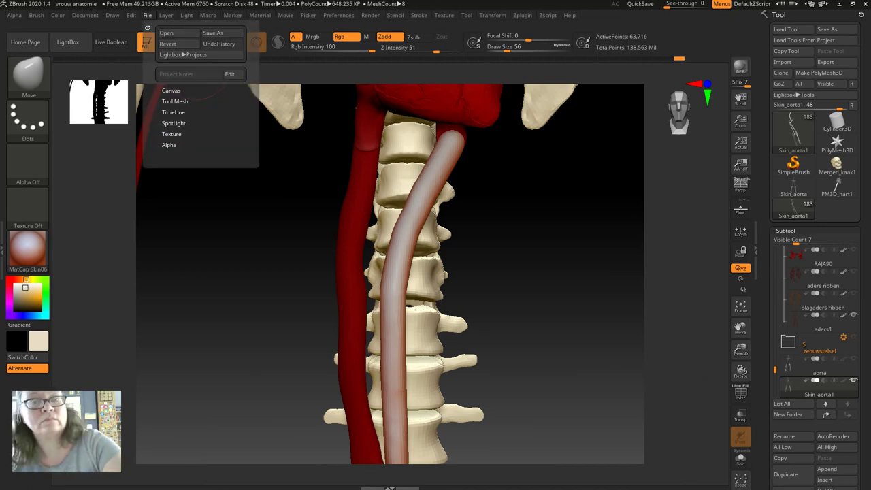
{"action": "left_click", "coordinate": [213, 33]}
{"action": "key", "text": "Return"}
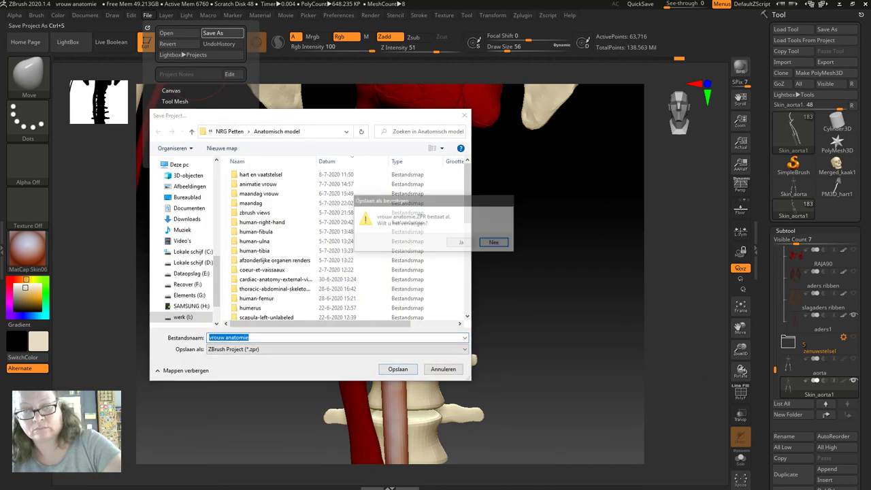
{"action": "key", "text": "Left"}
{"action": "key", "text": "Return"}
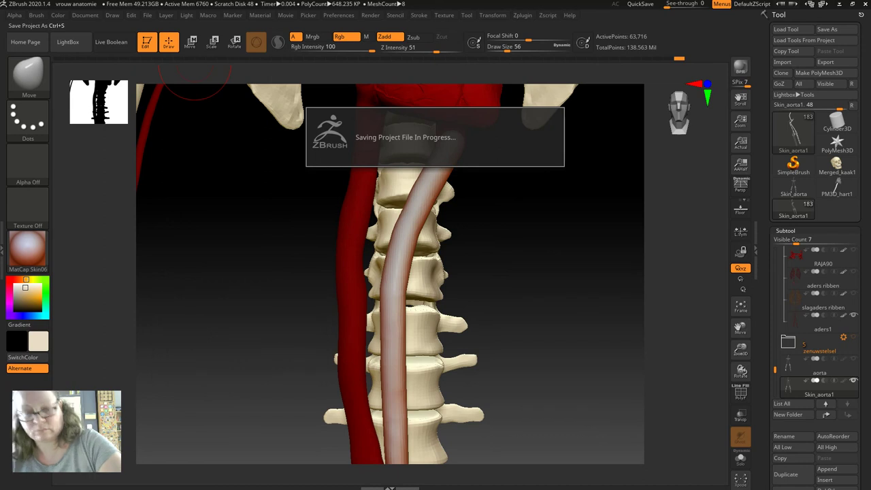
{"action": "key", "text": "super"}
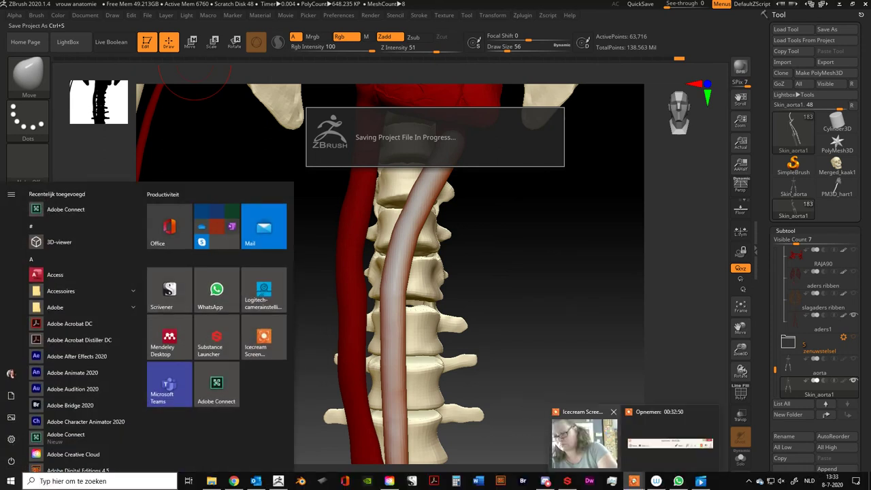